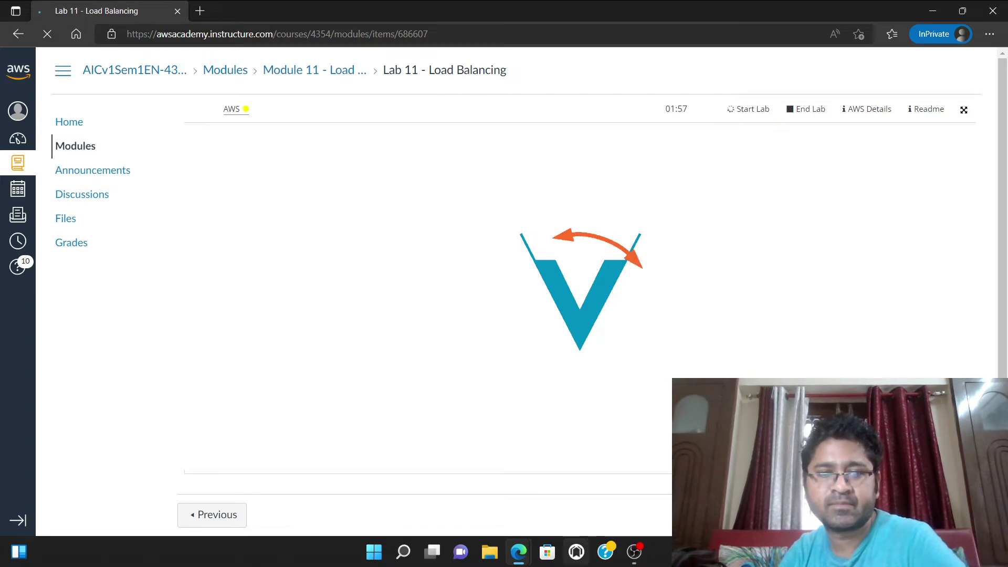
Switch to the other browser window and review the Task 1 instance name instruction in Lab 11.
mouse_move(515, 558)
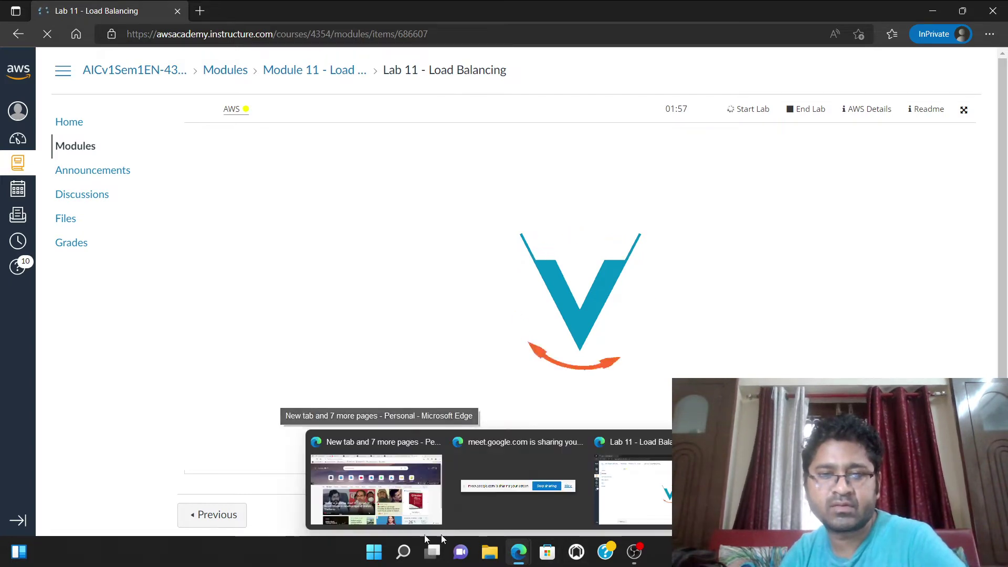
click(376, 489)
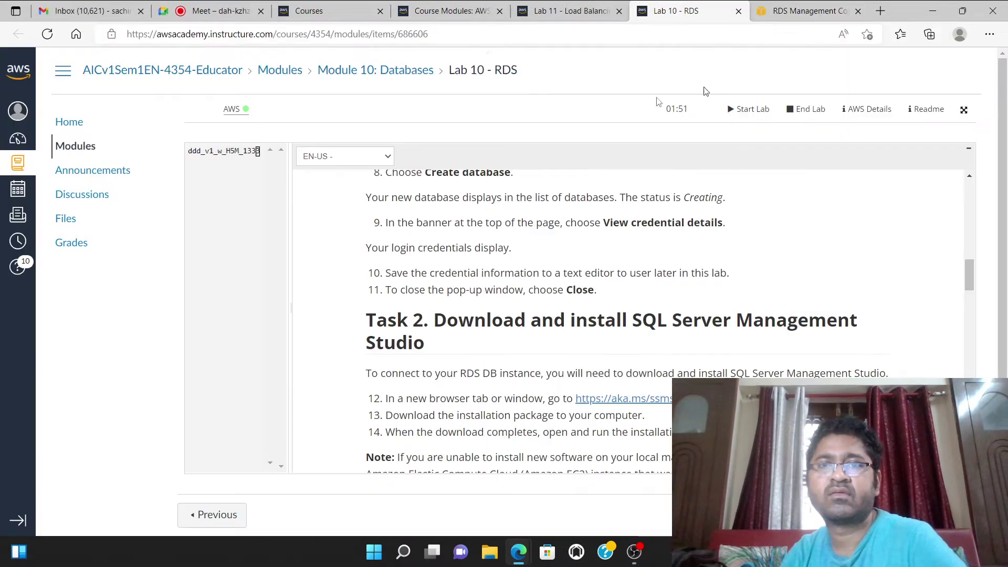
click(857, 11)
click(553, 11)
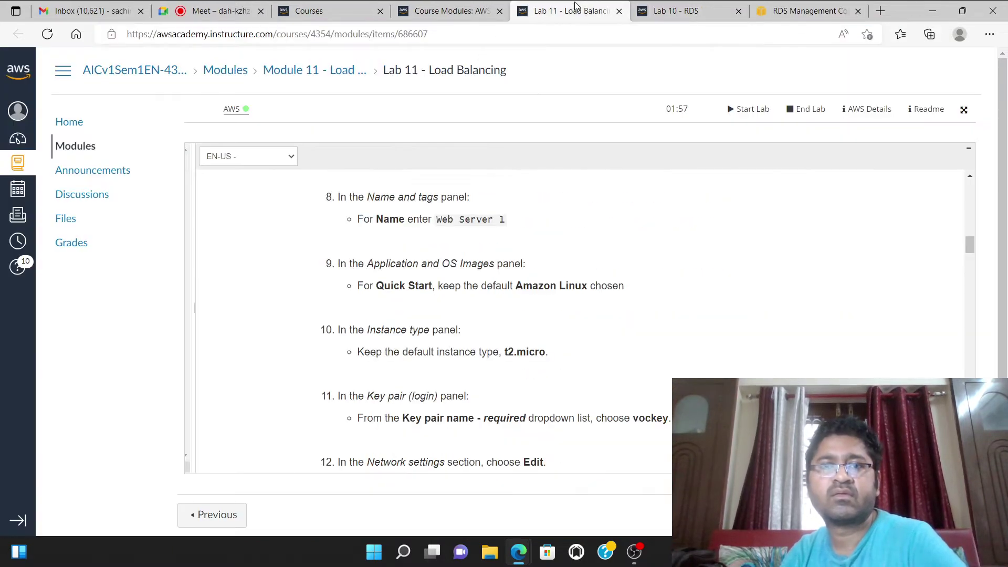
scroll(457, 324, up, 2)
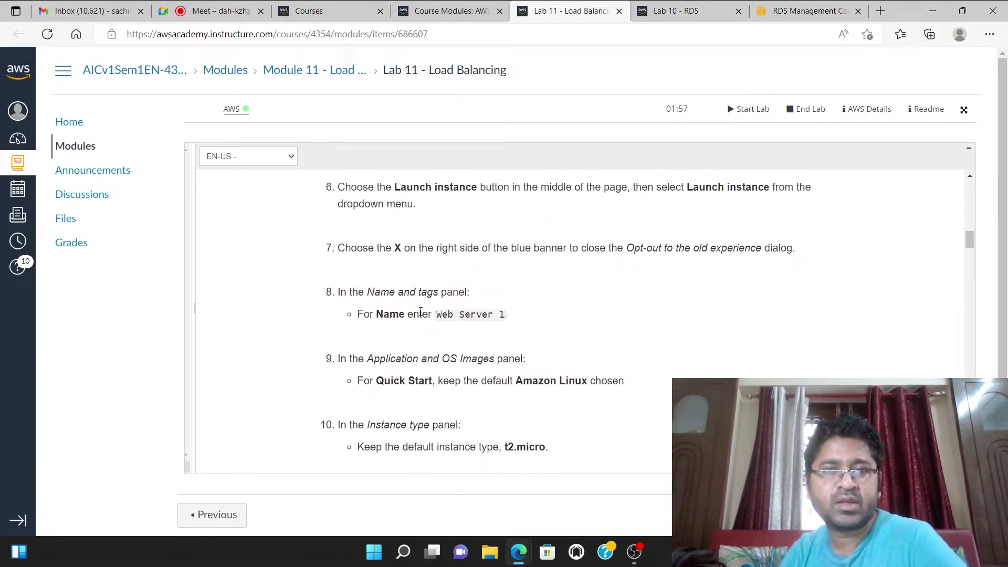
scroll(421, 312, up, 3)
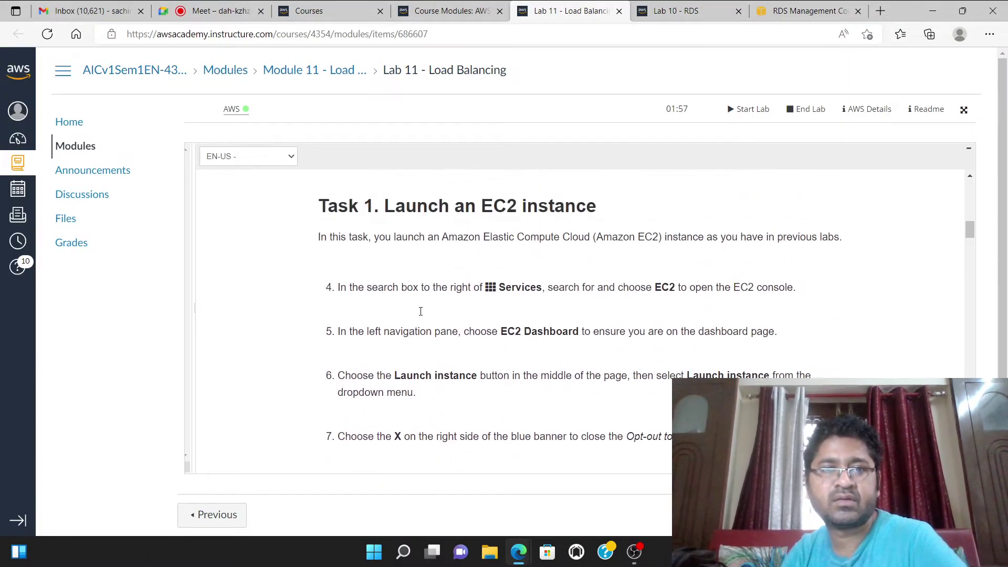
scroll(421, 312, down, 3)
drag(436, 314, 544, 316)
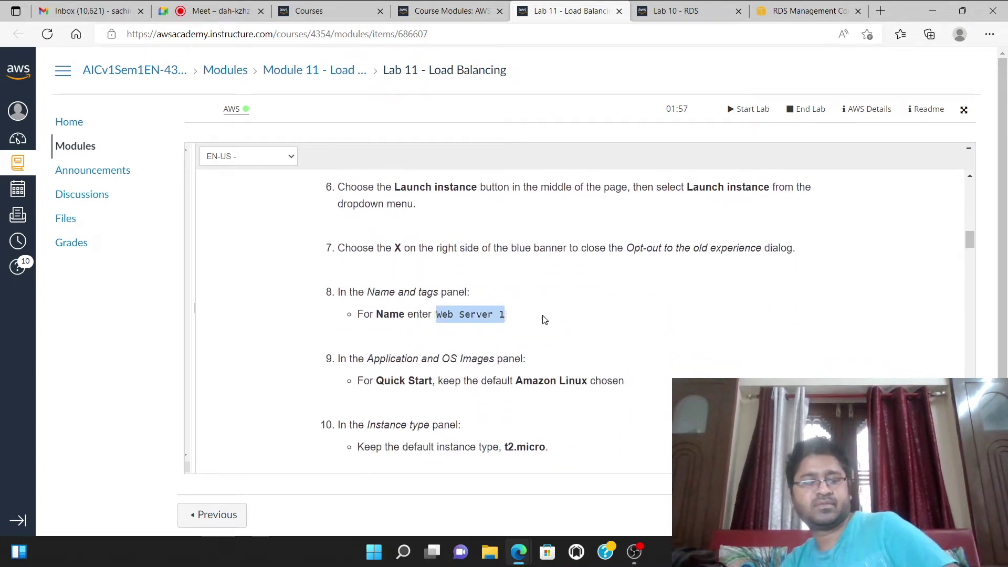
click(546, 341)
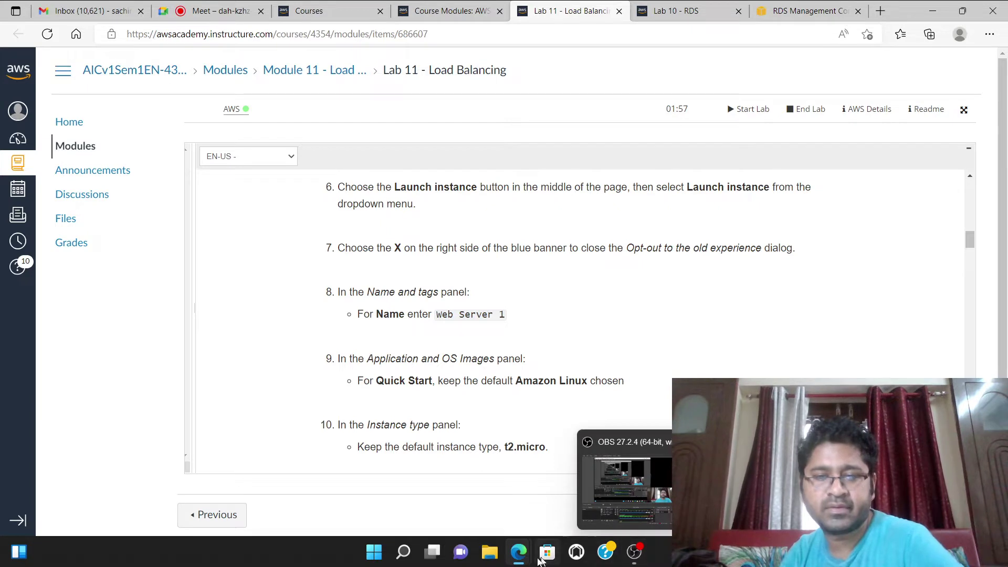
Return to the InPrivate lab window, open the AWS Management Console from the lab, and dismiss its introductory tour.
mouse_move(519, 551)
click(630, 484)
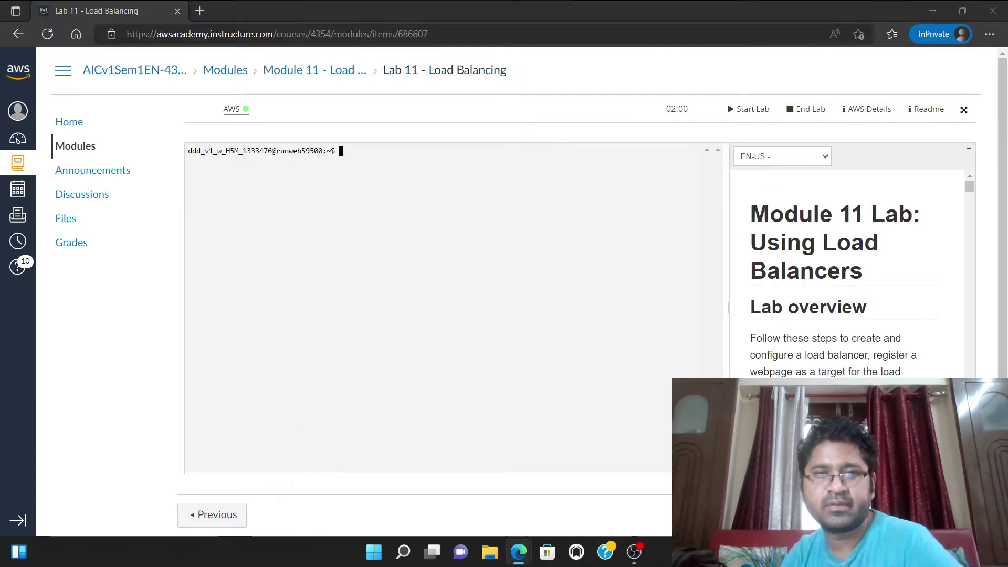
click(231, 109)
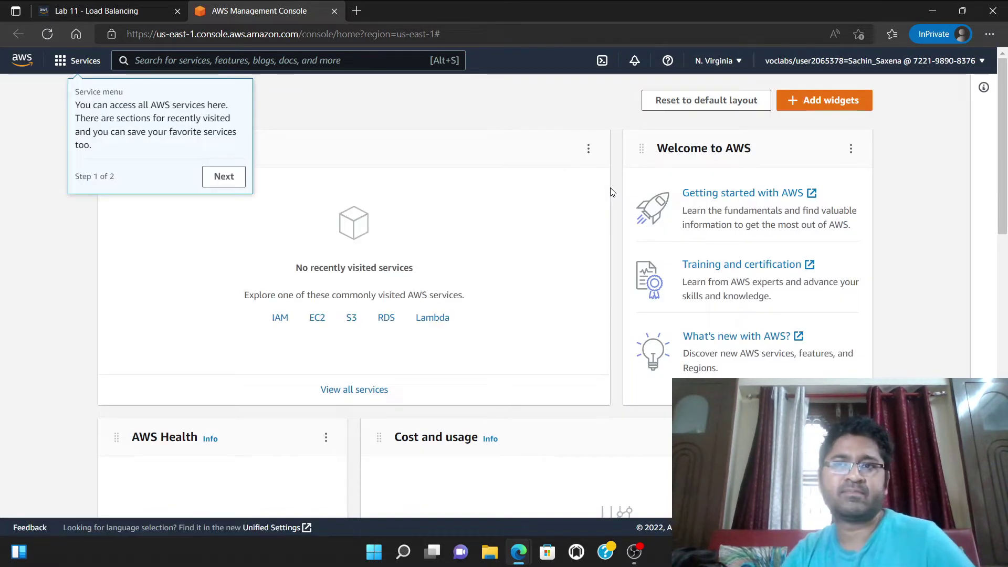
click(223, 177)
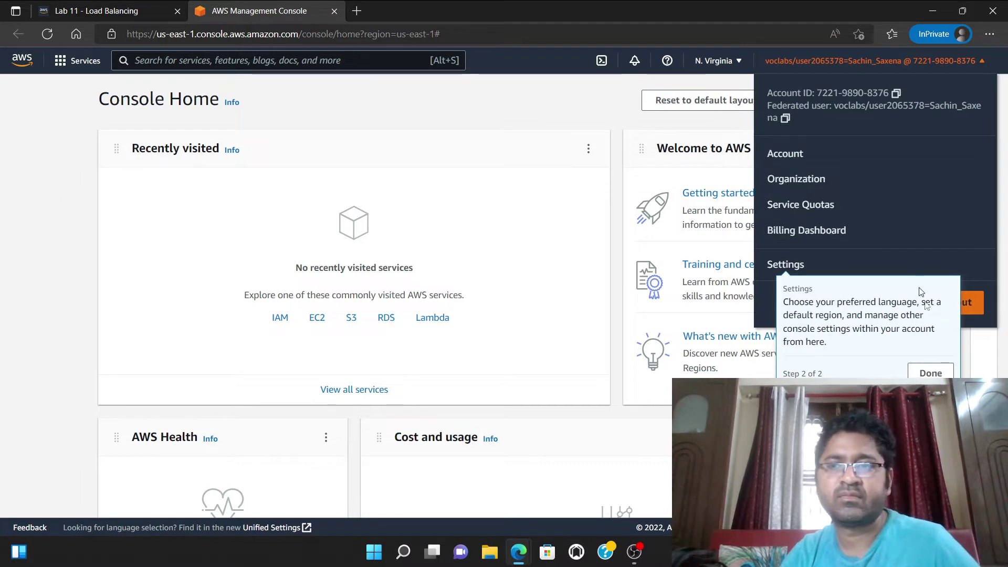
click(939, 373)
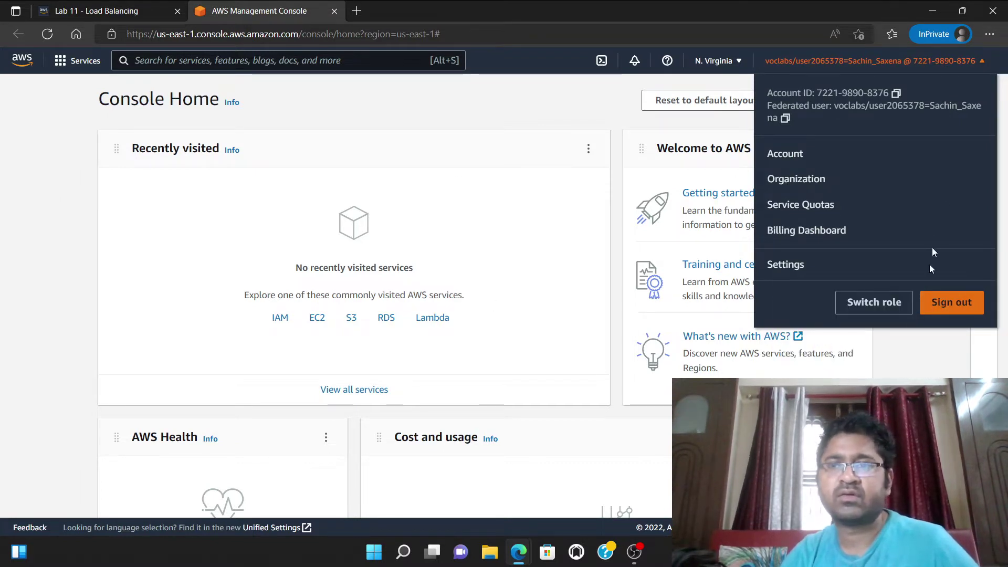
key(Escape)
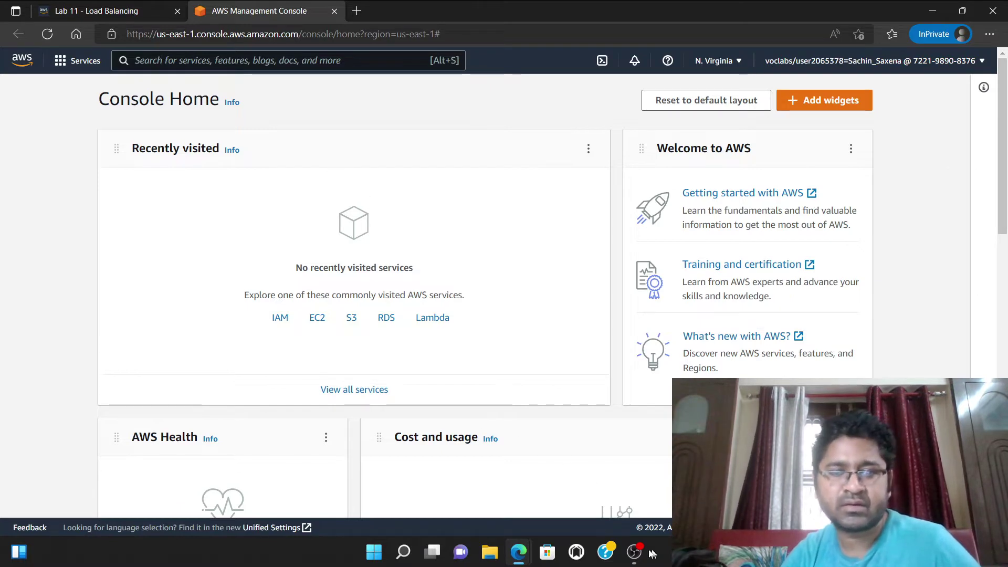
Widen the Lab 11 instructions pane and read through to Task 1, Launch an EC2 instance.
click(131, 11)
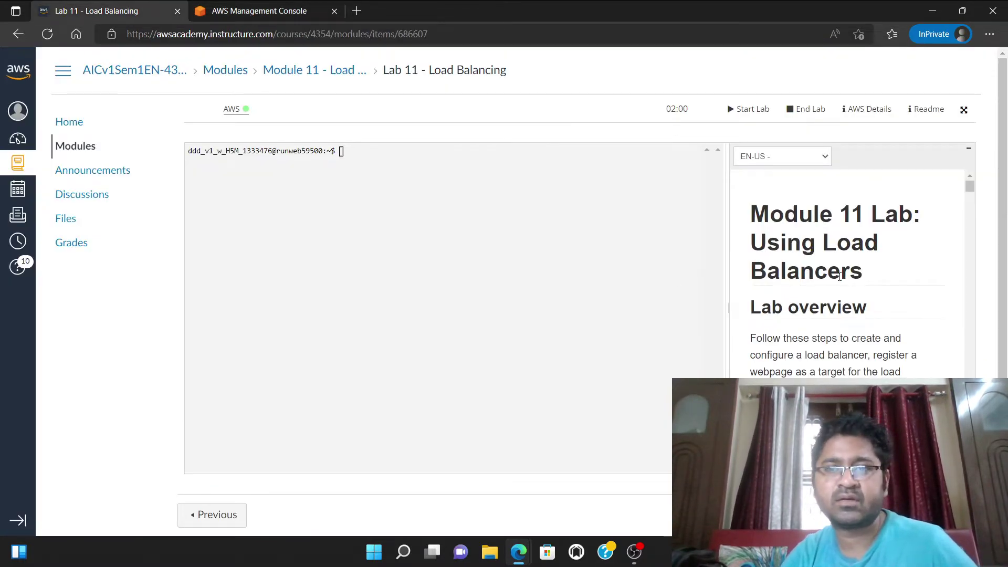
drag(724, 306, 234, 310)
scroll(479, 308, down, 2)
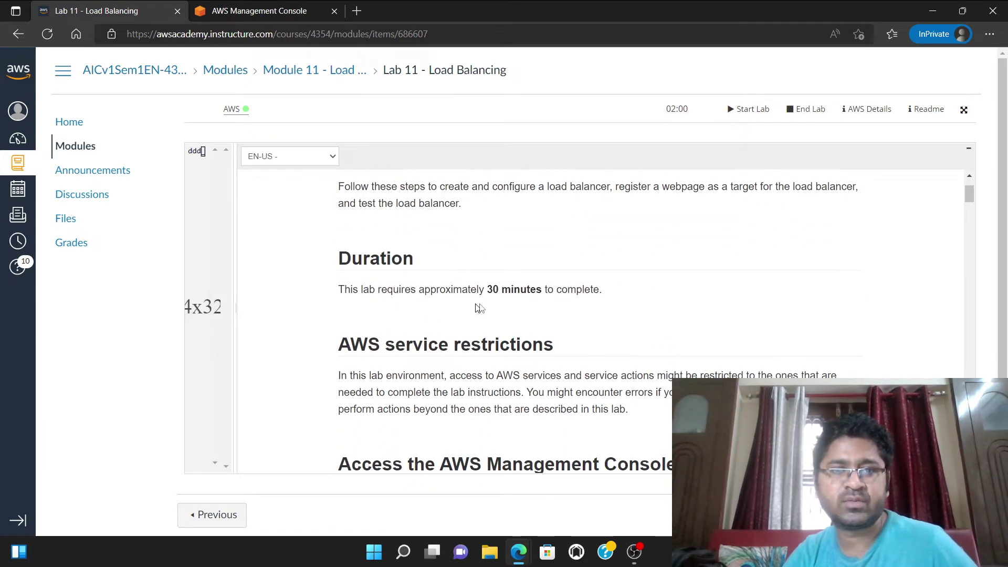
scroll(468, 375, down, 2)
scroll(474, 310, down, 2)
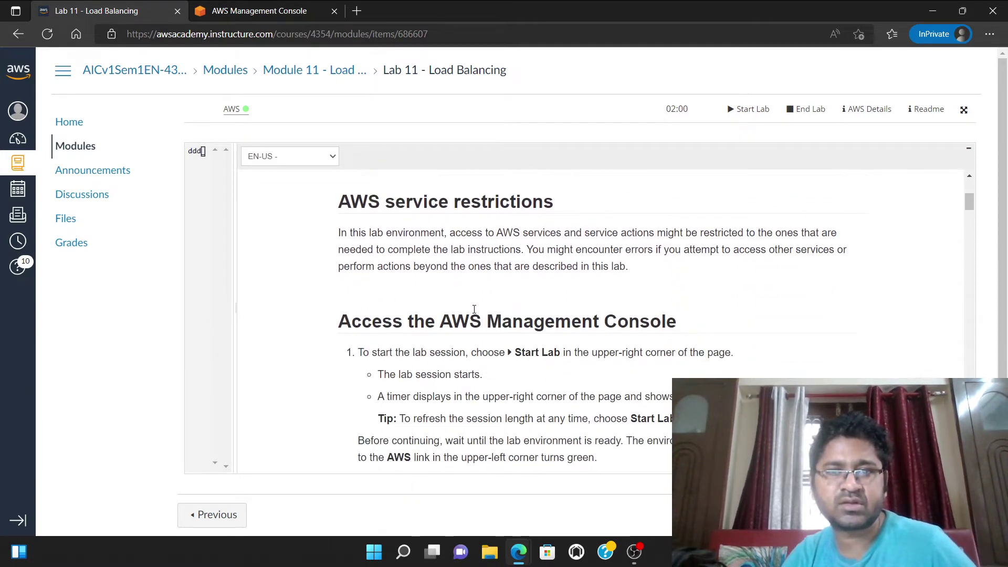
scroll(474, 310, down, 1)
scroll(478, 310, down, 3)
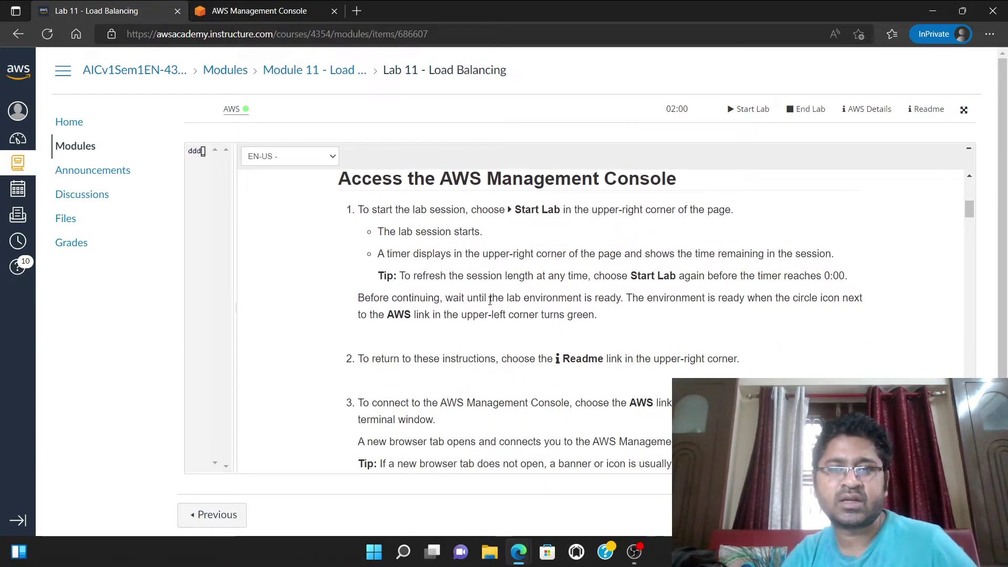
scroll(487, 302, down, 7)
scroll(487, 302, down, 1)
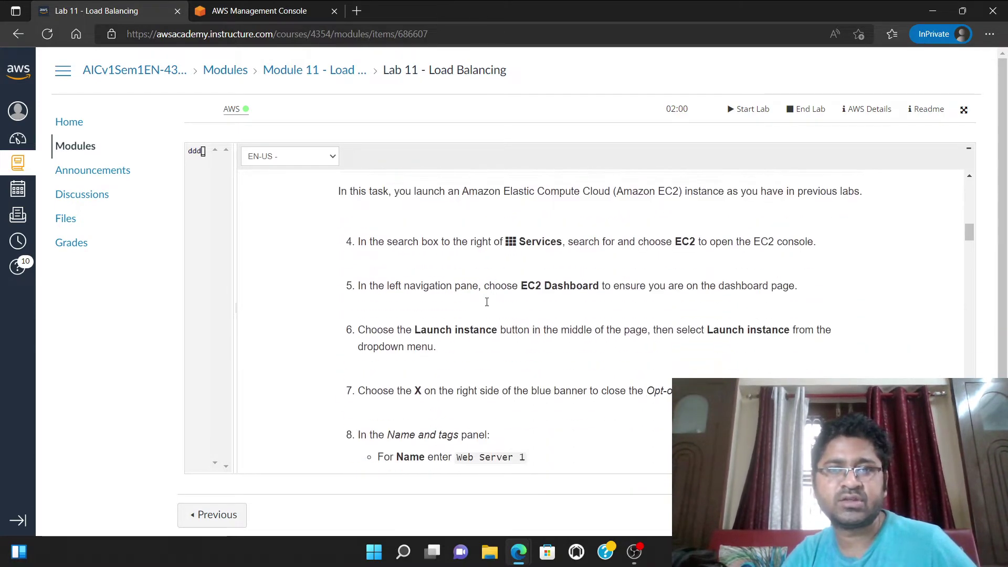
scroll(487, 302, up, 1)
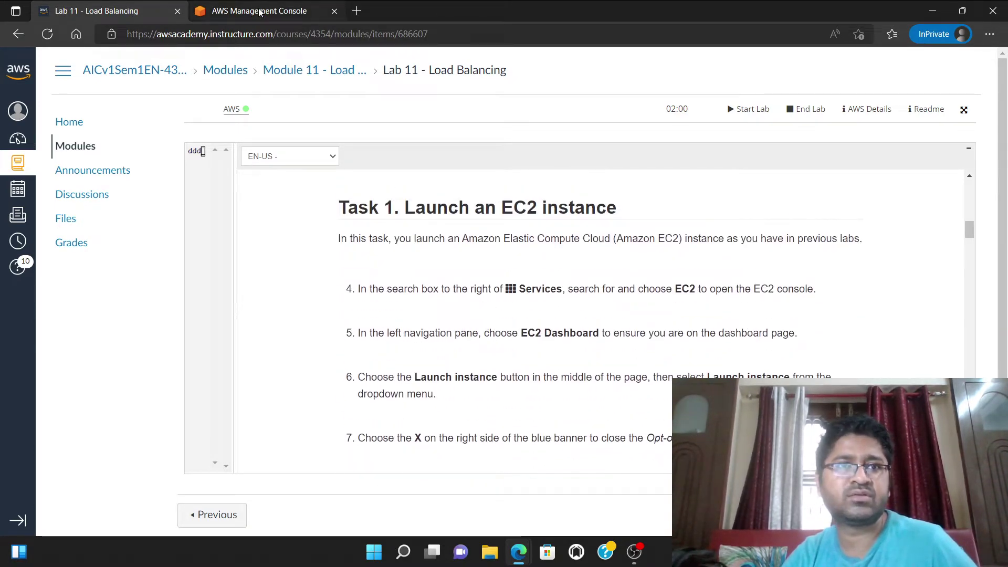
Open the EC2 dashboard in the AWS console and compare it with the Task 1 instructions.
click(315, 7)
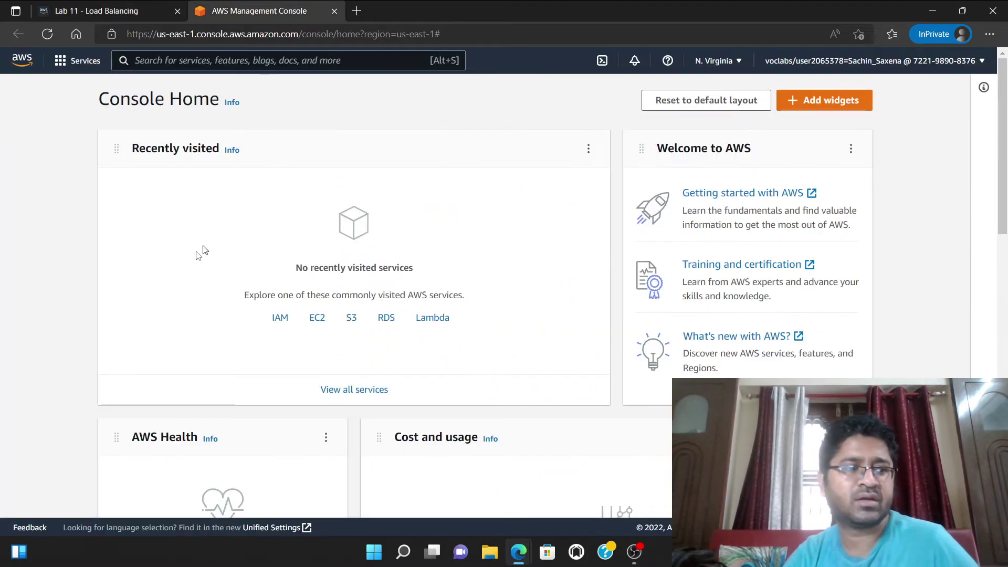
click(314, 318)
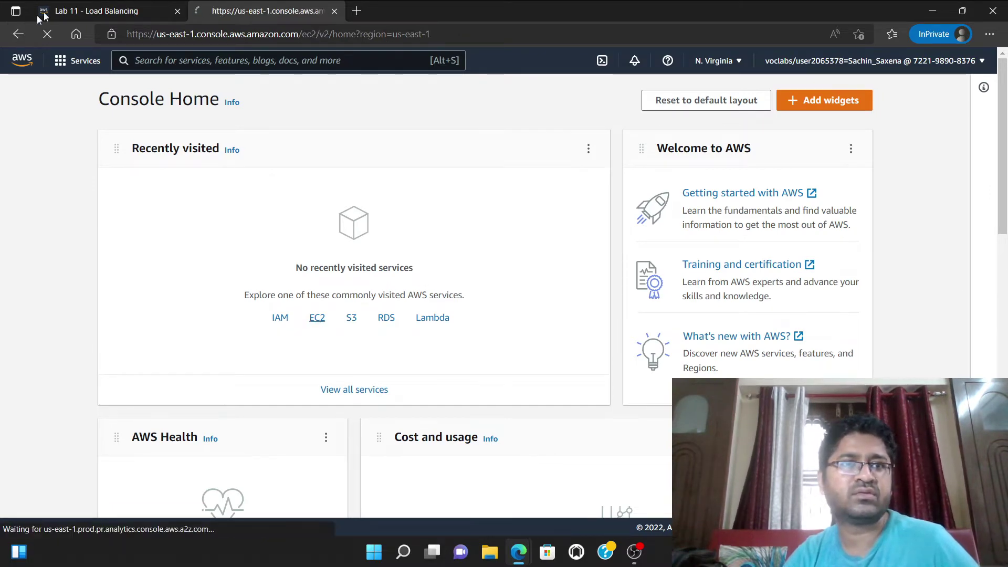
click(91, 10)
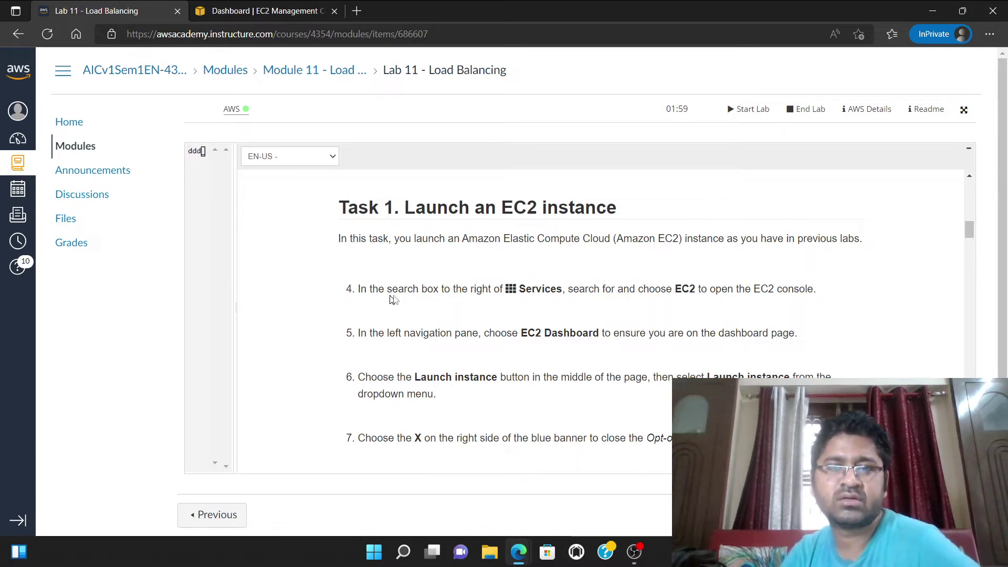
scroll(519, 307, down, 1)
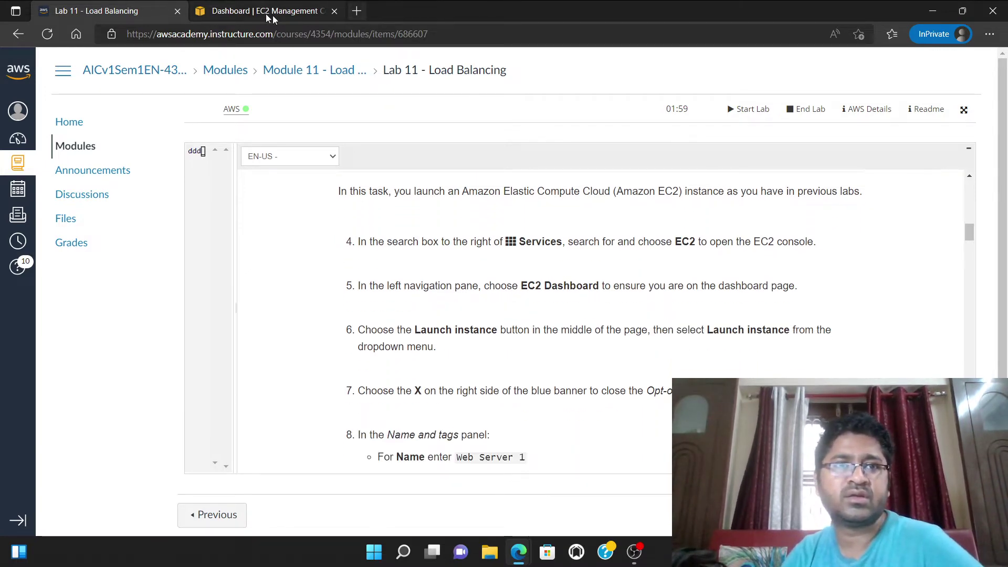
click(248, 13)
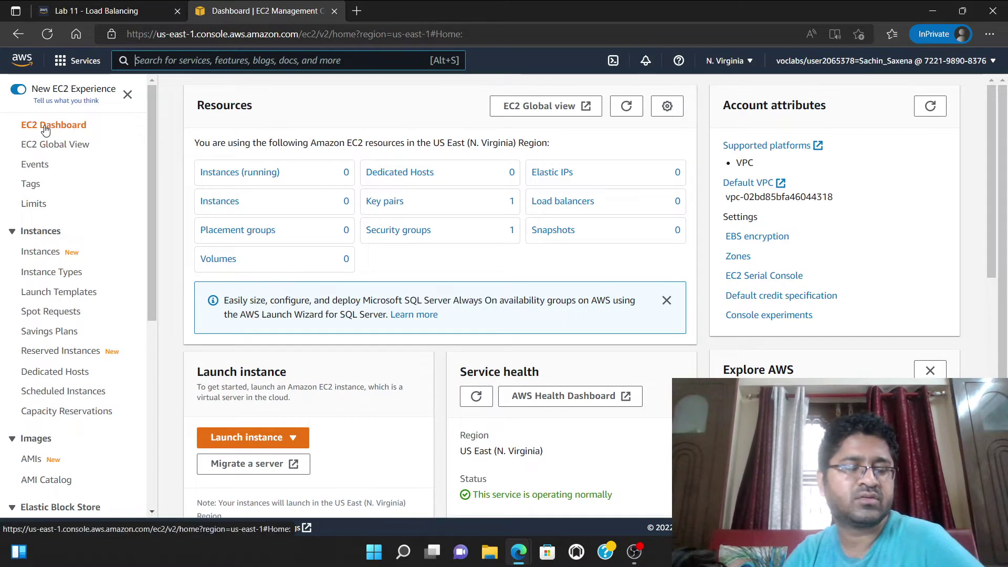
Read the launch instruction in the lab and start launching a new instance from the EC2 dashboard.
click(67, 21)
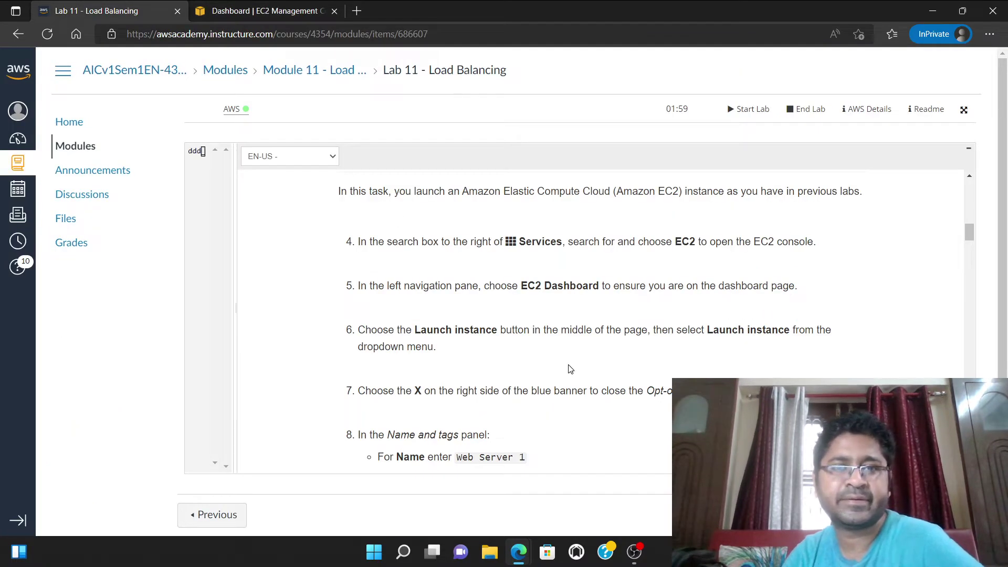
scroll(759, 303, down, 1)
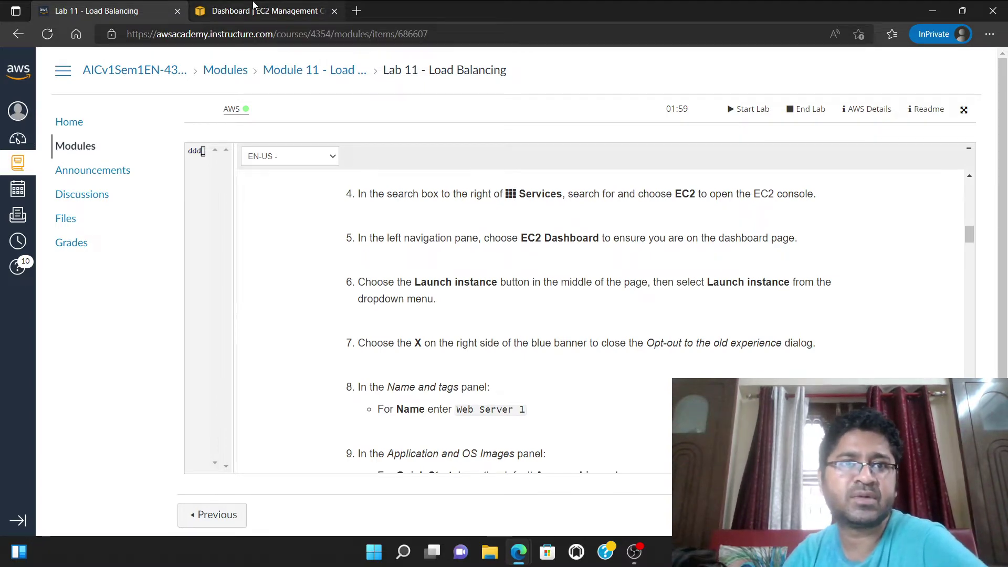
click(284, 12)
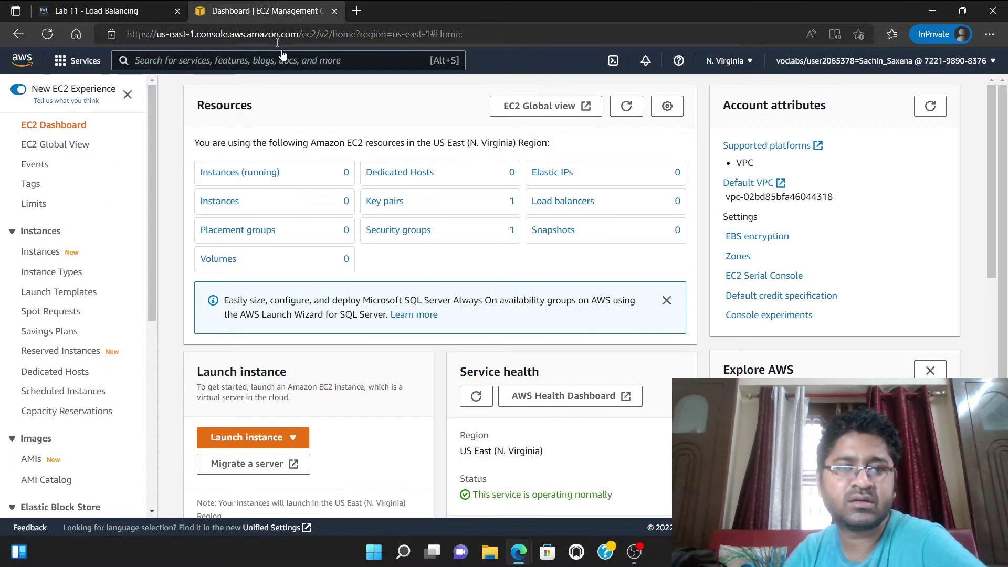
click(270, 440)
click(268, 398)
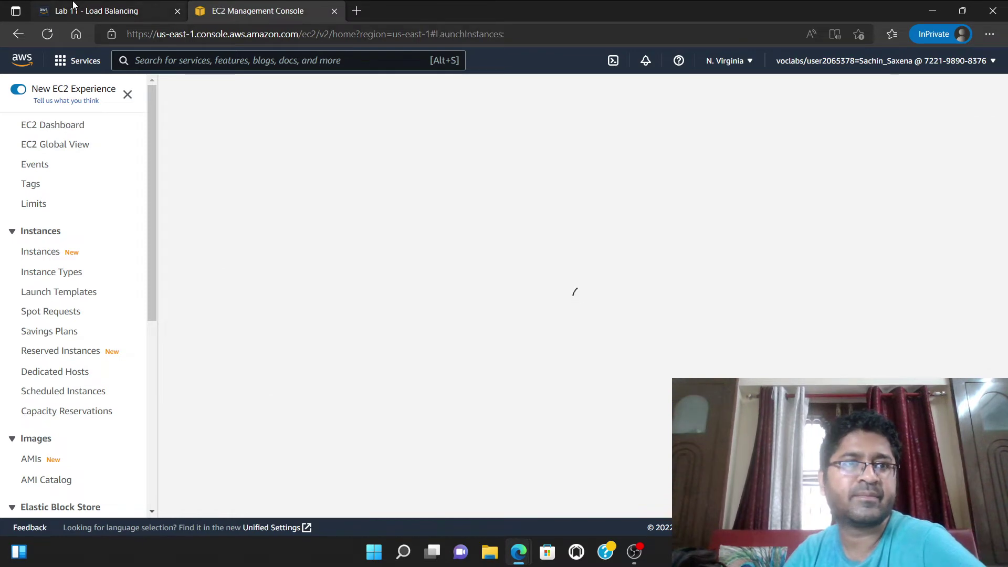
Check instruction 7 in the lab and dismiss the new launch experience banner on the Launch an instance page.
key(ctrl+Tab)
scroll(424, 318, down, 1)
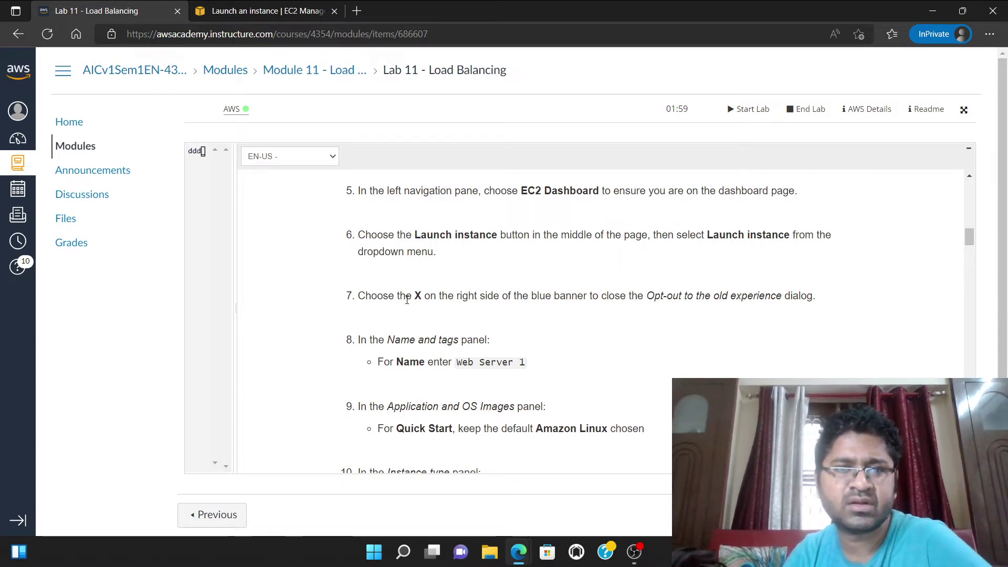
click(277, 8)
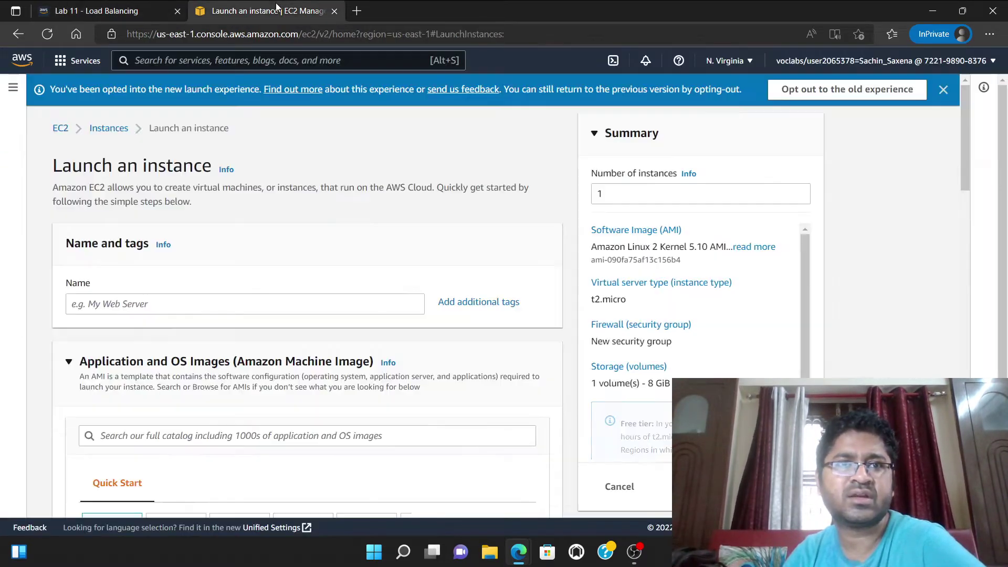
click(944, 90)
Name the new instance with the account holder's first name followed by "Web Server 1", based on lab instruction 8.
click(148, 11)
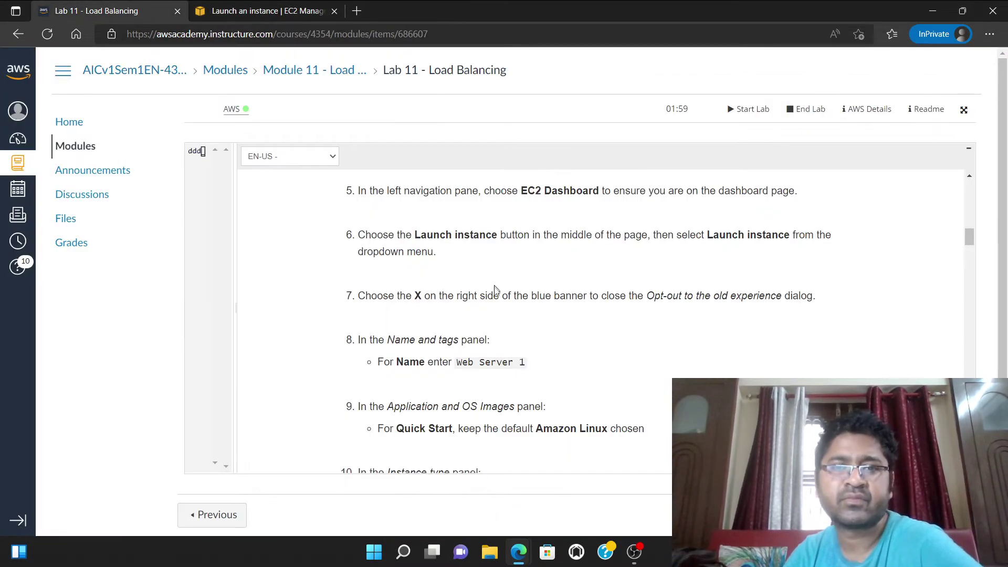
scroll(421, 328, down, 1)
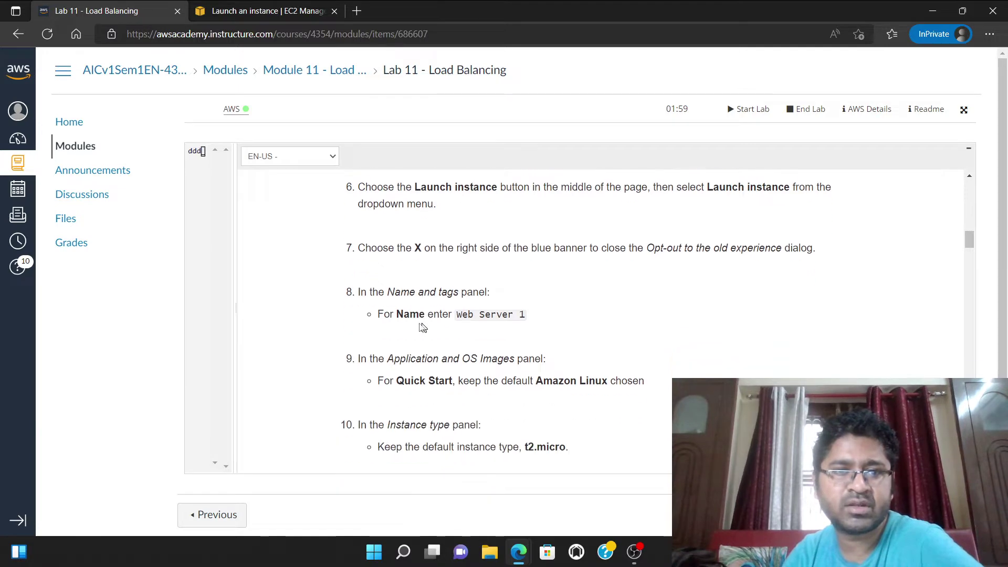
click(307, 7)
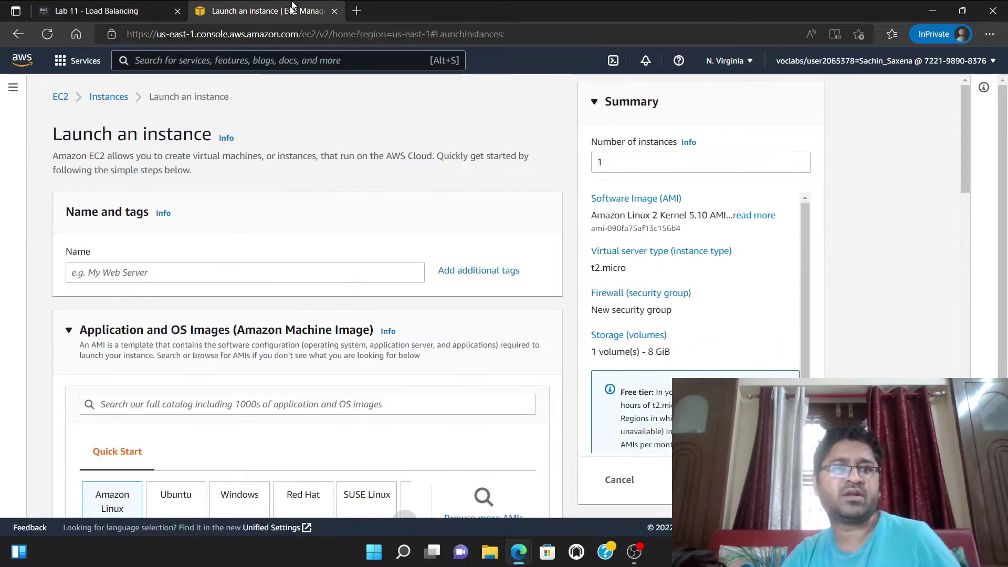
click(170, 273)
text(Web Server 1)
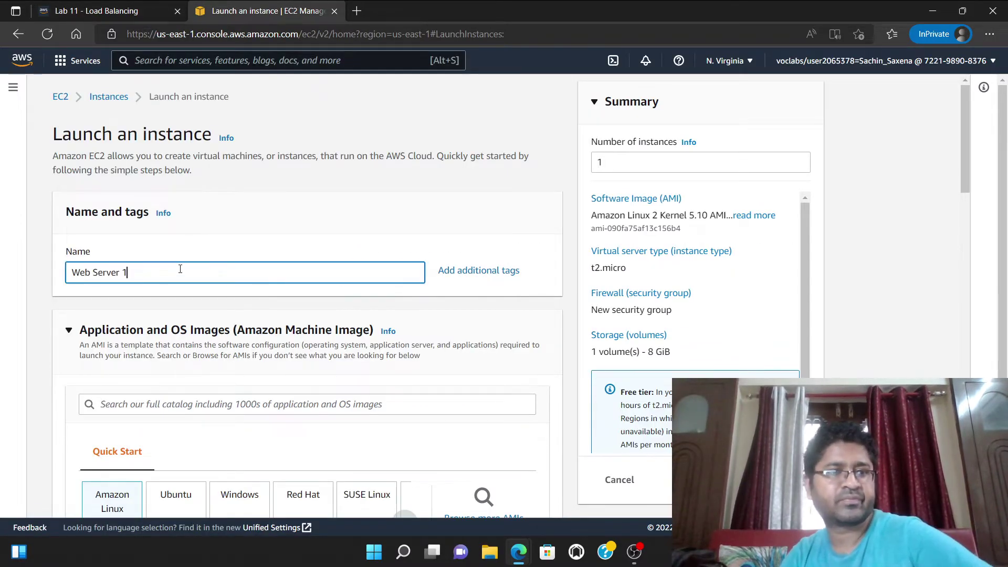
click(79, 272)
text(Sachin)
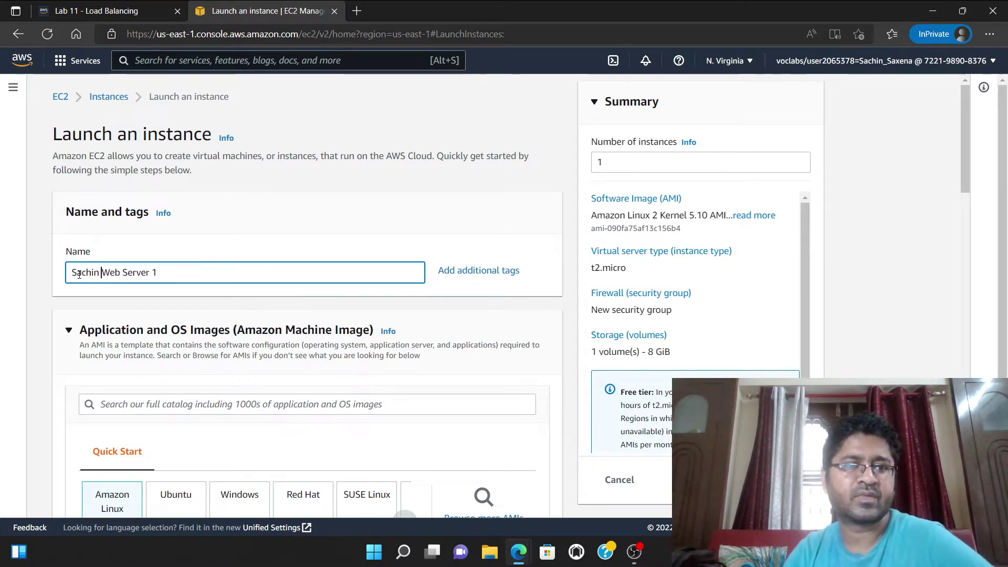
Check lab instruction 9 and compare it with the Amazon Linux selection in the Application and OS Images section.
click(81, 7)
scroll(391, 323, down, 1)
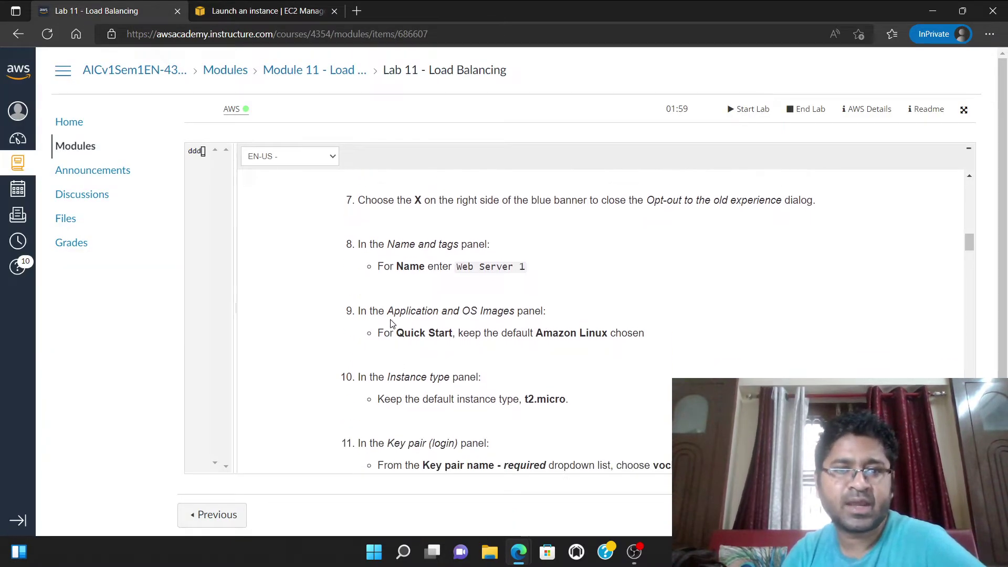
scroll(391, 324, down, 1)
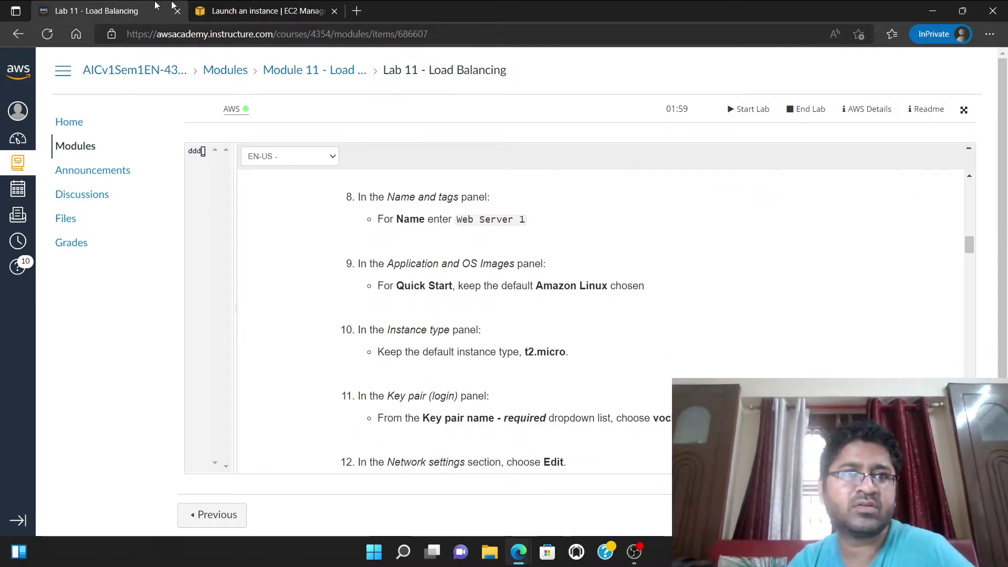
click(261, 12)
click(21, 376)
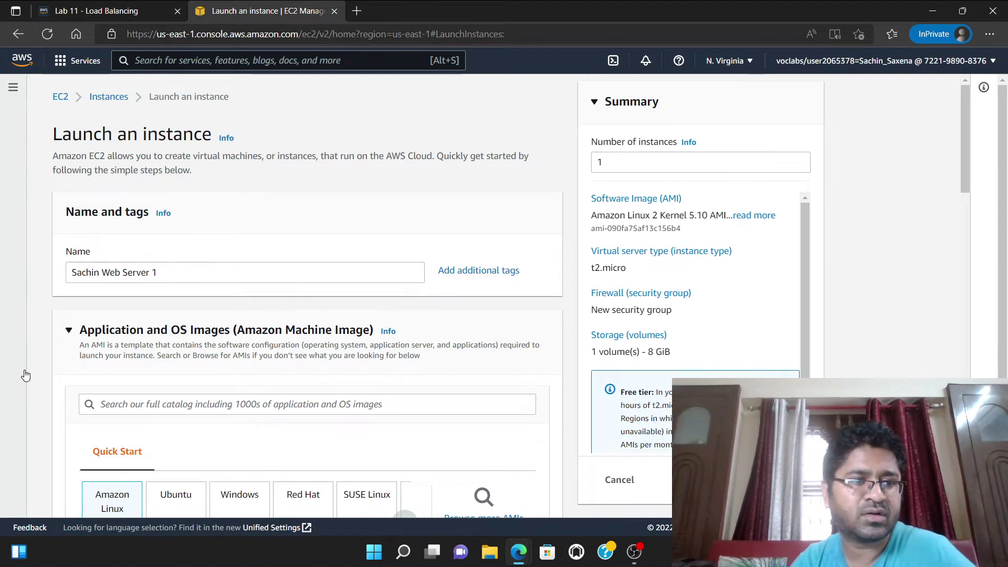
scroll(226, 398, down, 8)
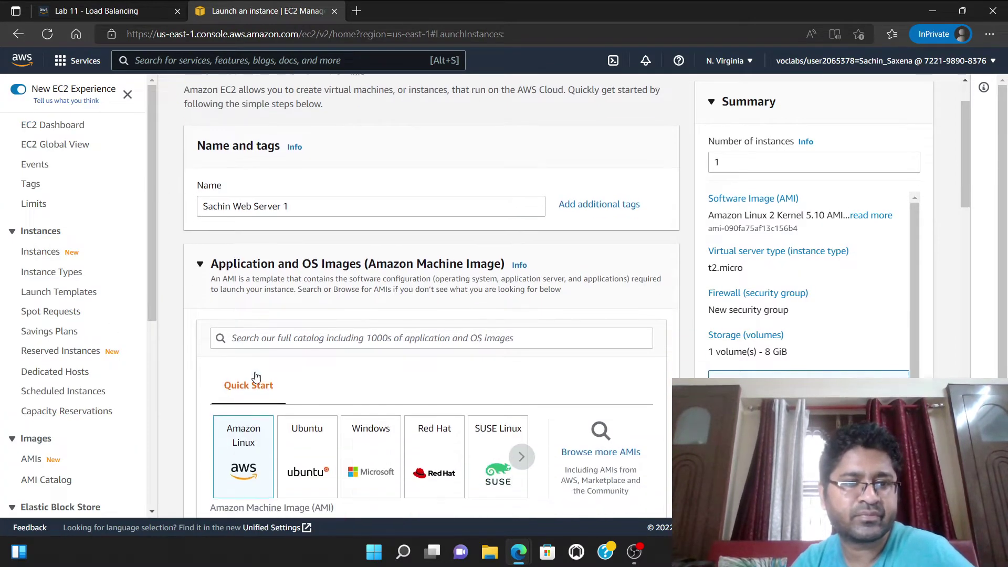
scroll(256, 316, up, 2)
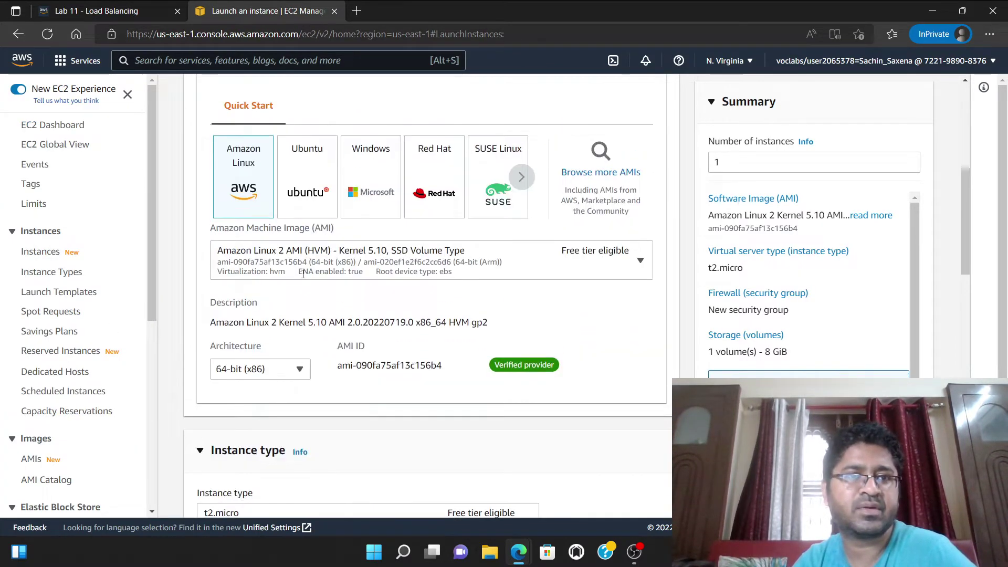
Read lab instruction 10 and check that the instance type is the default t2.micro.
click(105, 10)
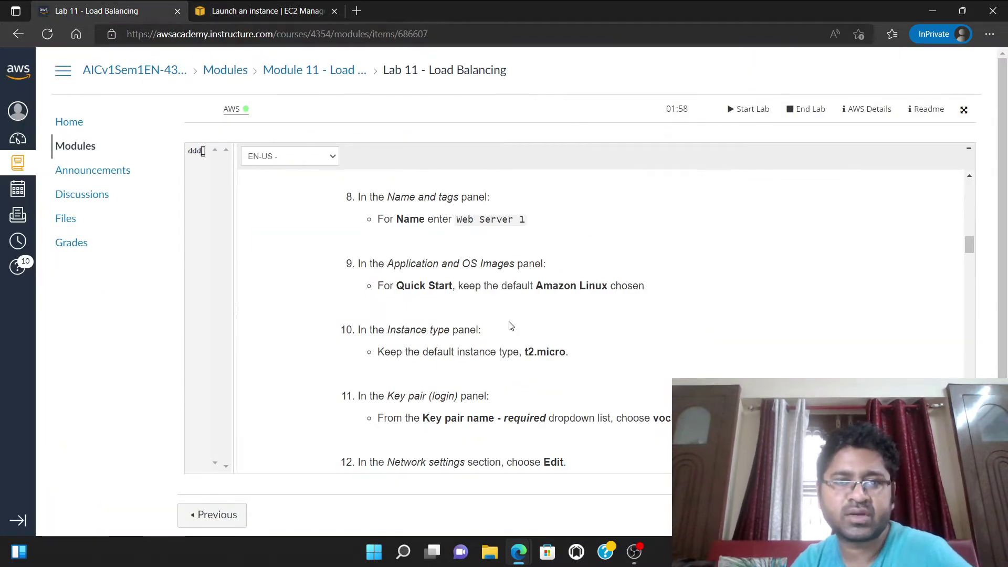
scroll(506, 323, down, 1)
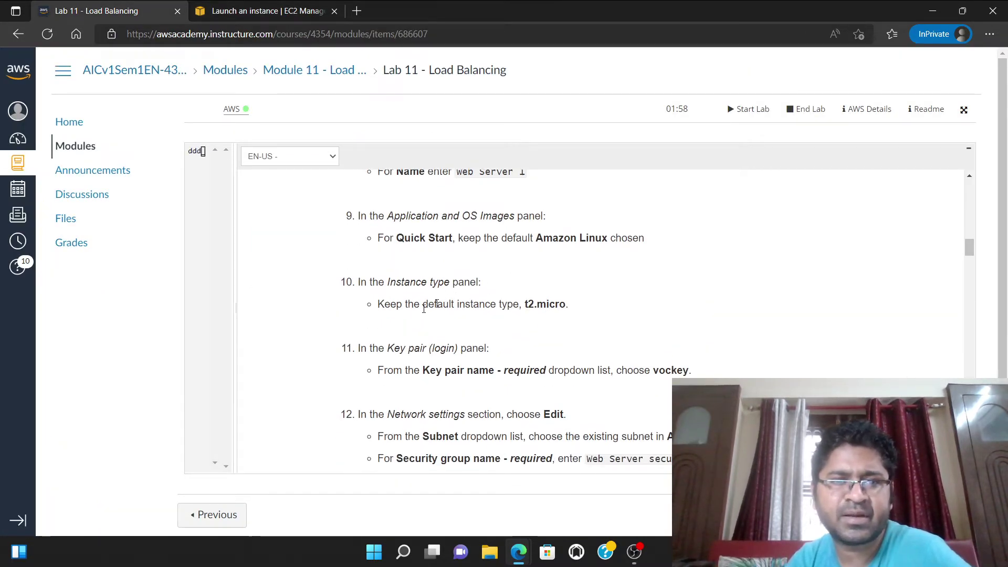
click(243, 8)
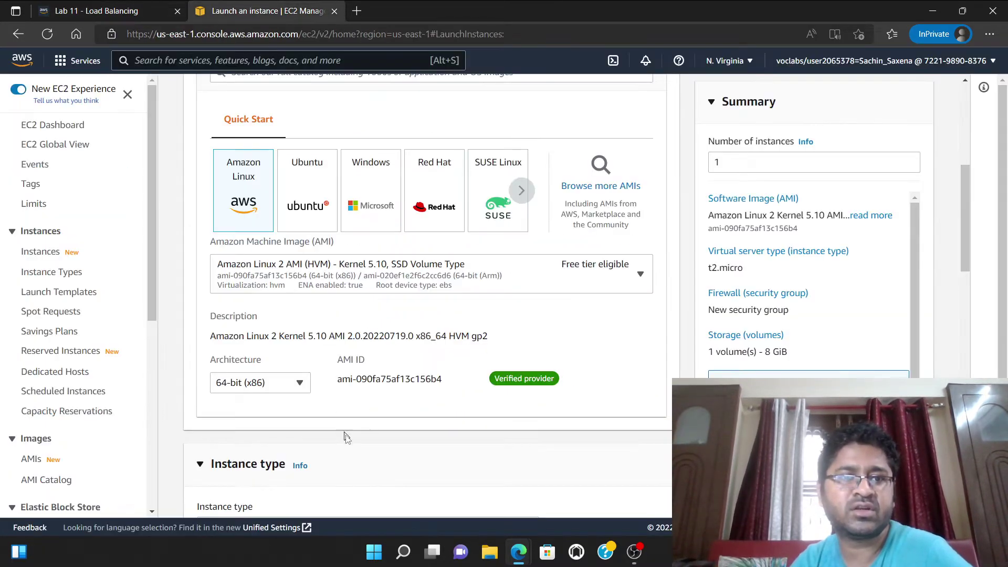
scroll(323, 375, down, 1)
scroll(322, 374, down, 2)
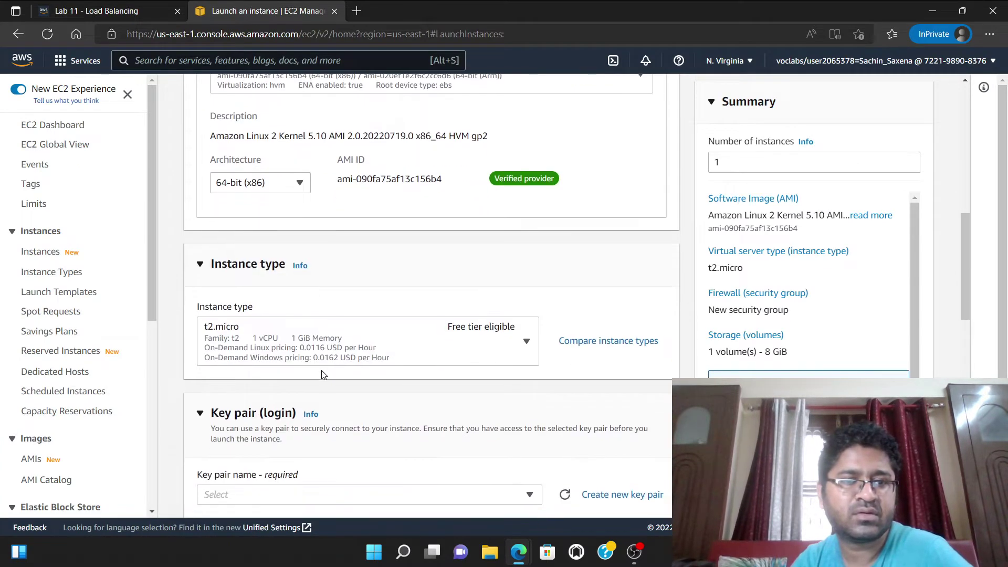
Choose vockey as the key pair for the instance, following lab instruction 11.
click(95, 11)
scroll(431, 239, down, 1)
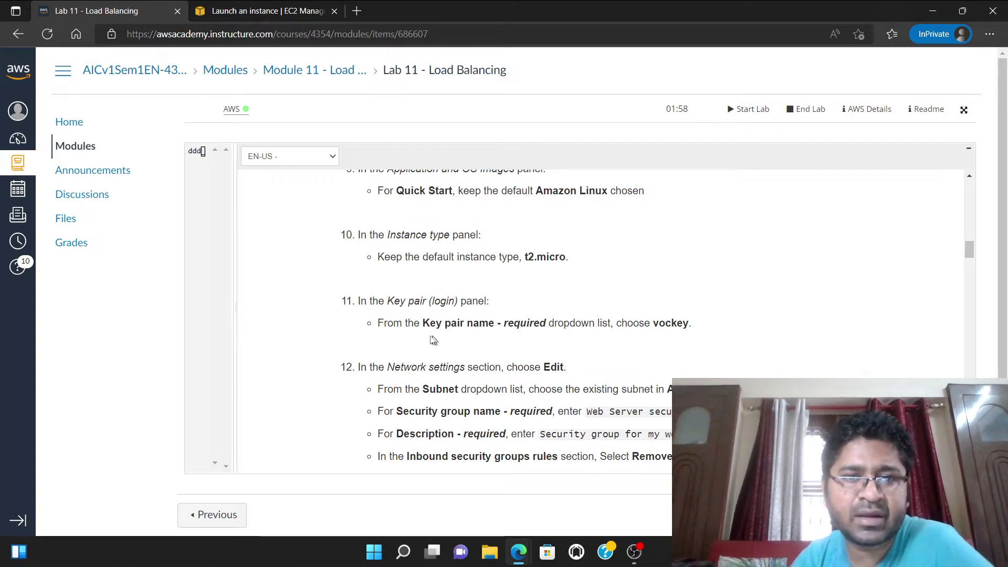
scroll(592, 275, down, 1)
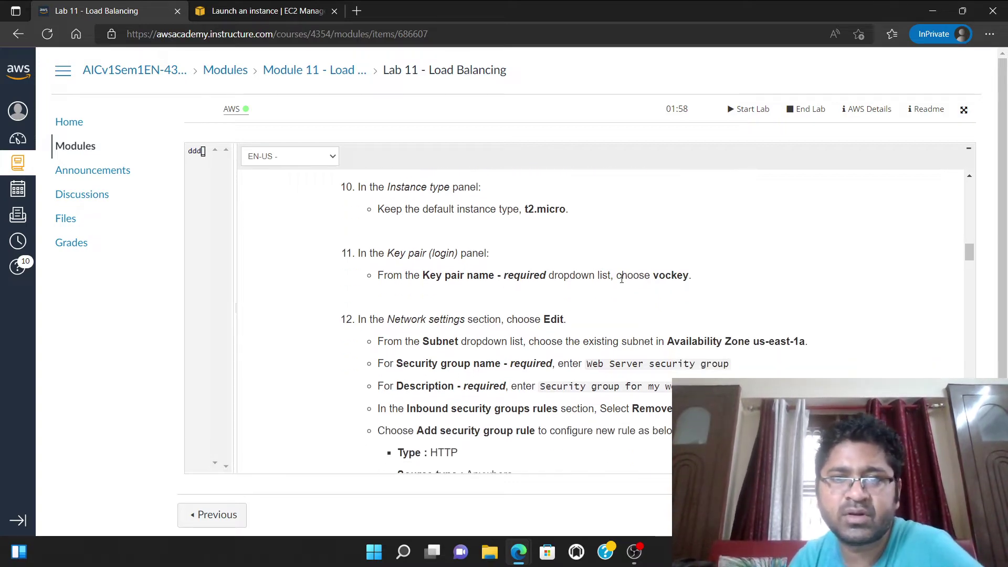
click(257, 15)
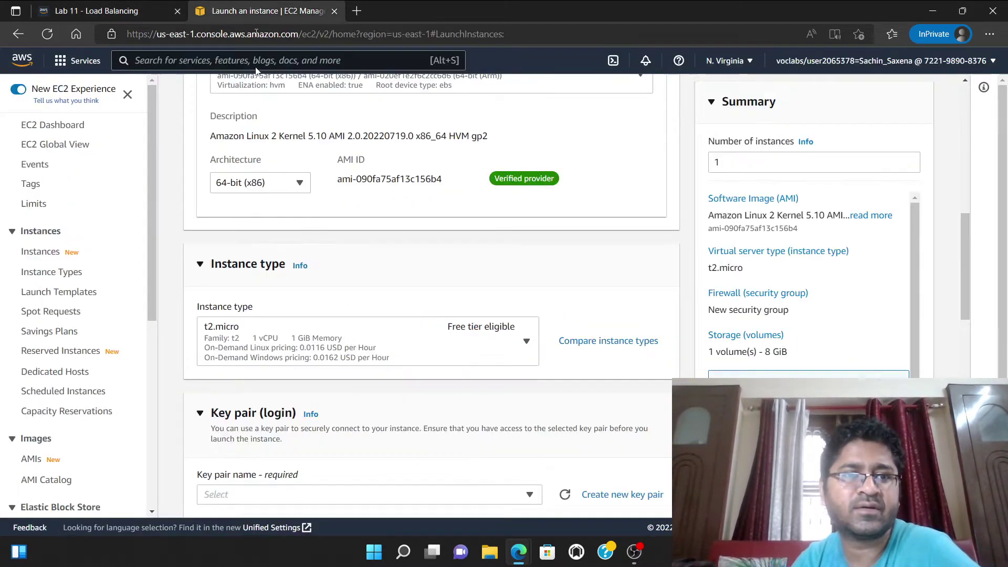
scroll(295, 336, down, 1)
click(273, 366)
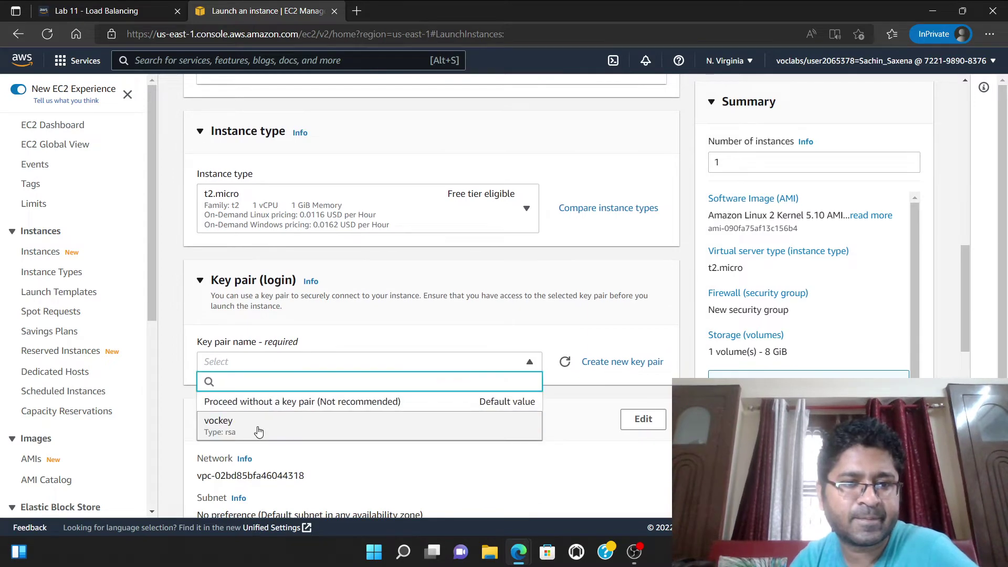
click(260, 428)
Read lab instruction 12 and review the default network settings of the new instance against it.
click(94, 9)
scroll(435, 331, down, 1)
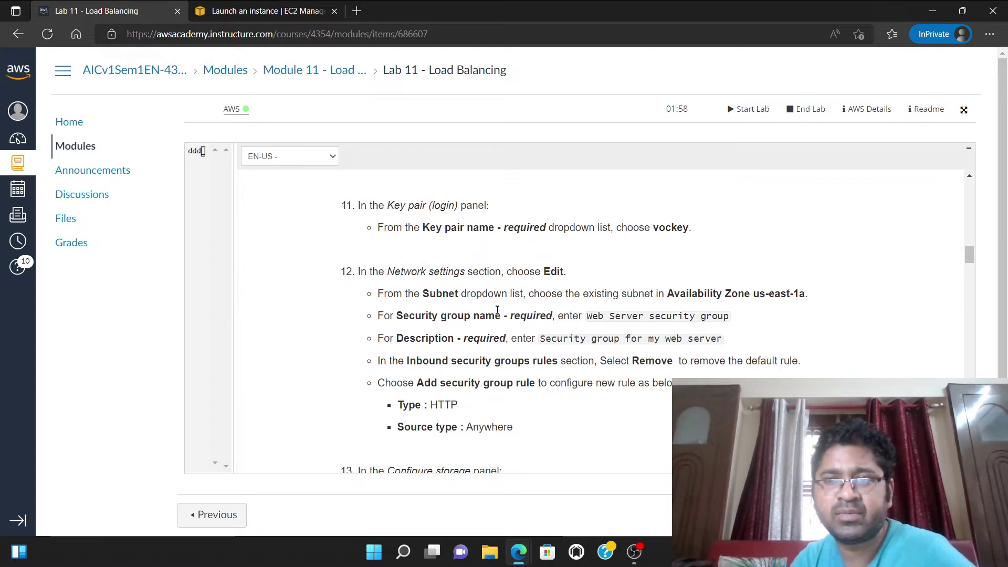
scroll(379, 266, down, 1)
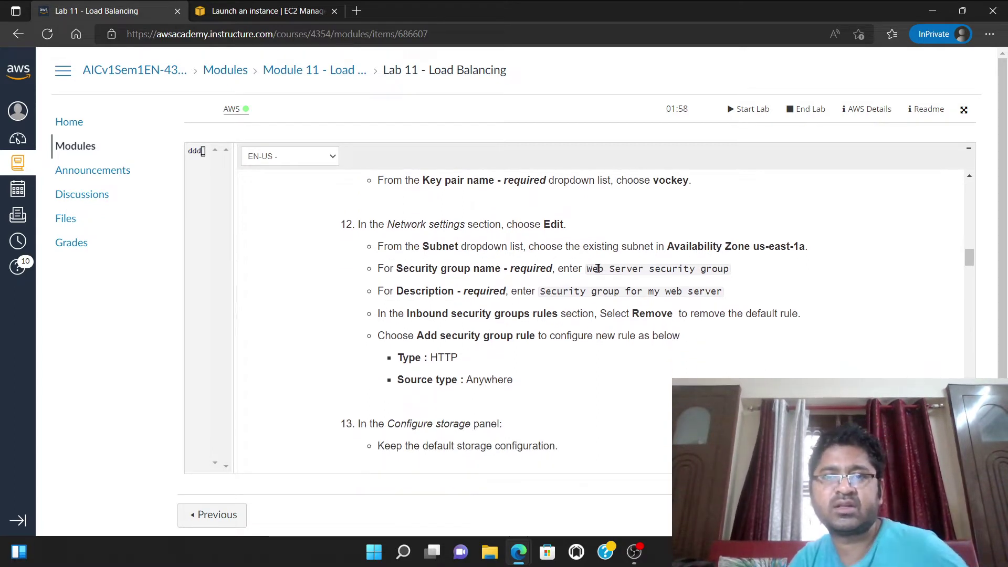
drag(587, 268, 727, 266)
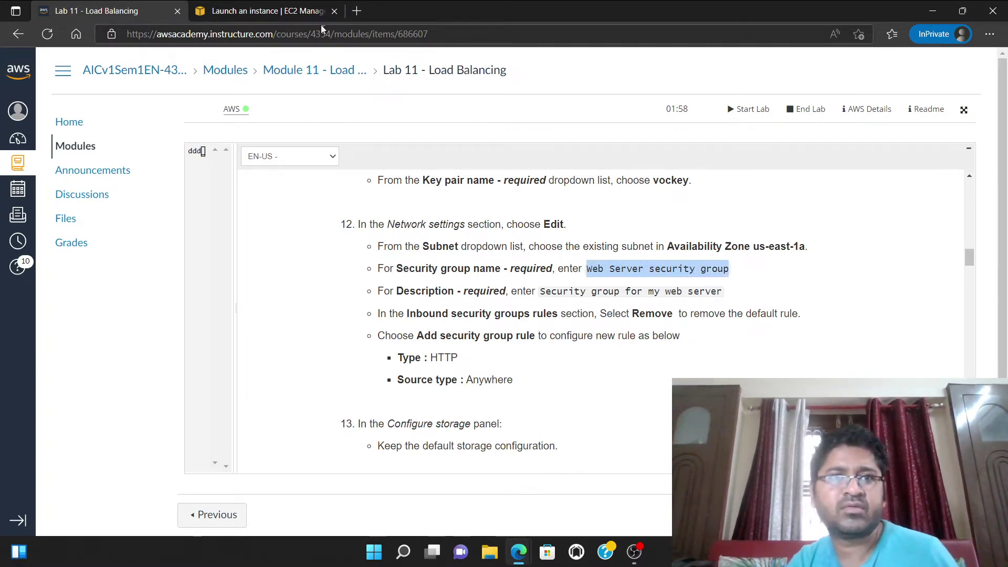
click(265, 11)
scroll(256, 306, down, 5)
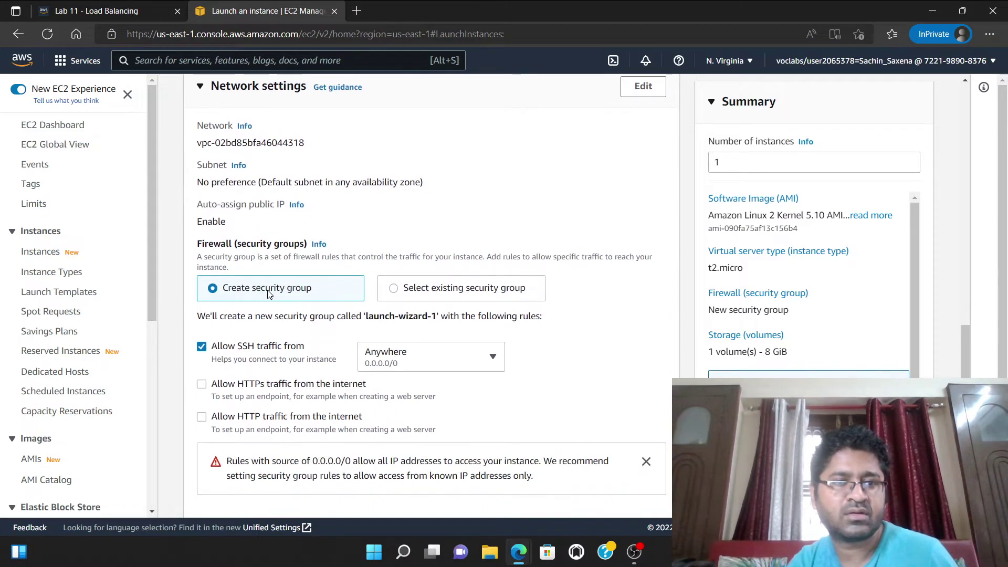
scroll(268, 294, down, 4)
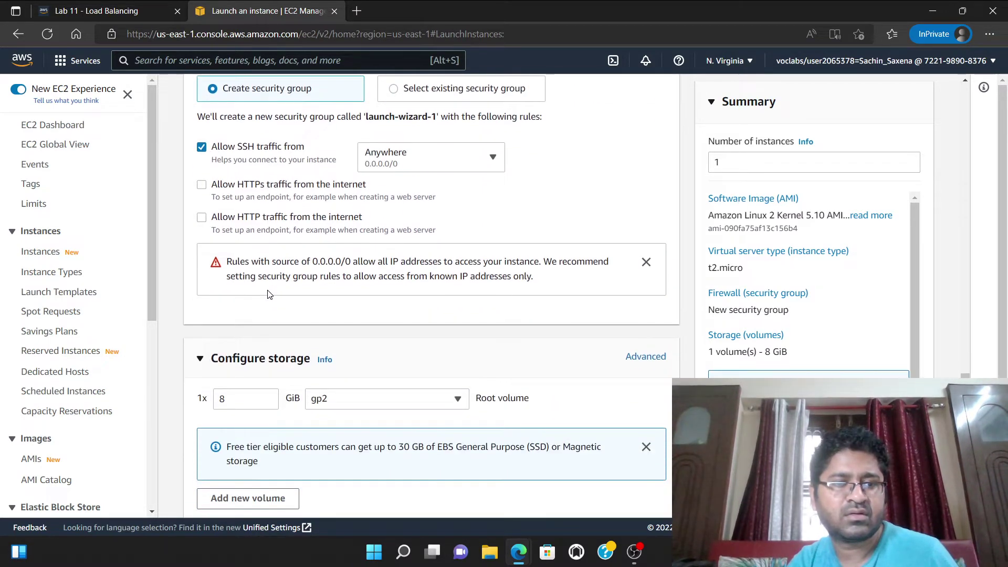
scroll(268, 294, up, 5)
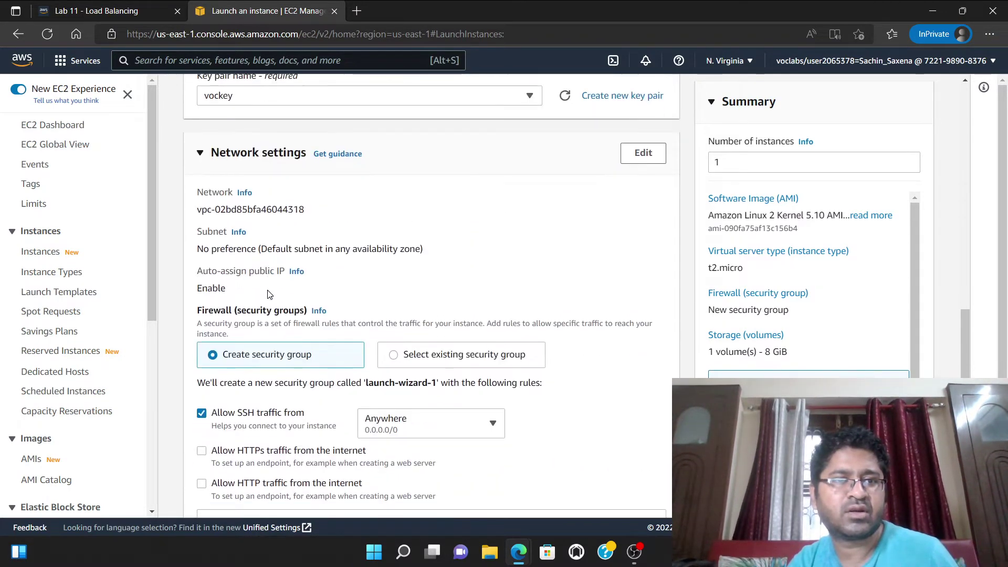
Open the network settings for editing and choose the existing subnet in Availability Zone us-east-1a.
click(92, 11)
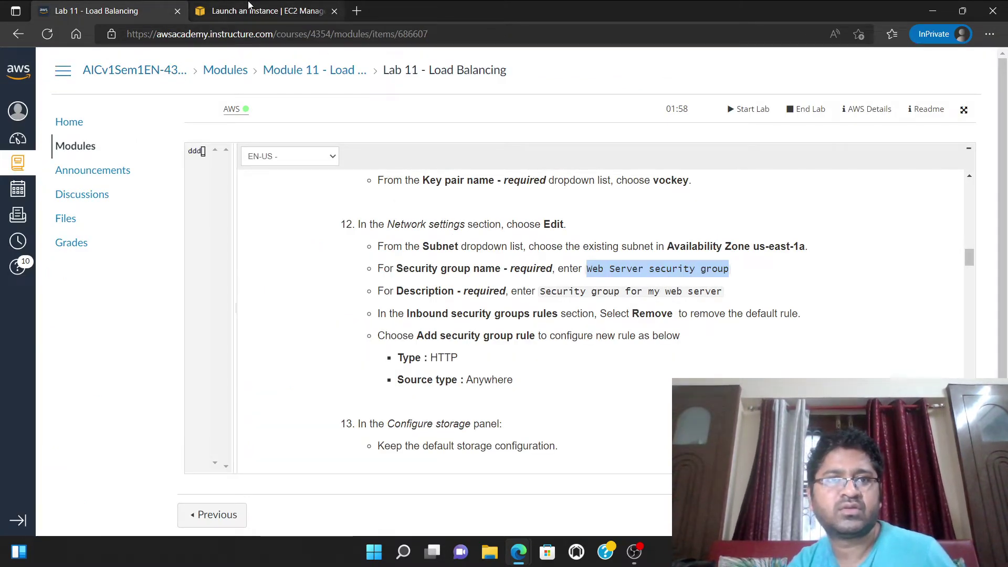
click(262, 11)
click(641, 157)
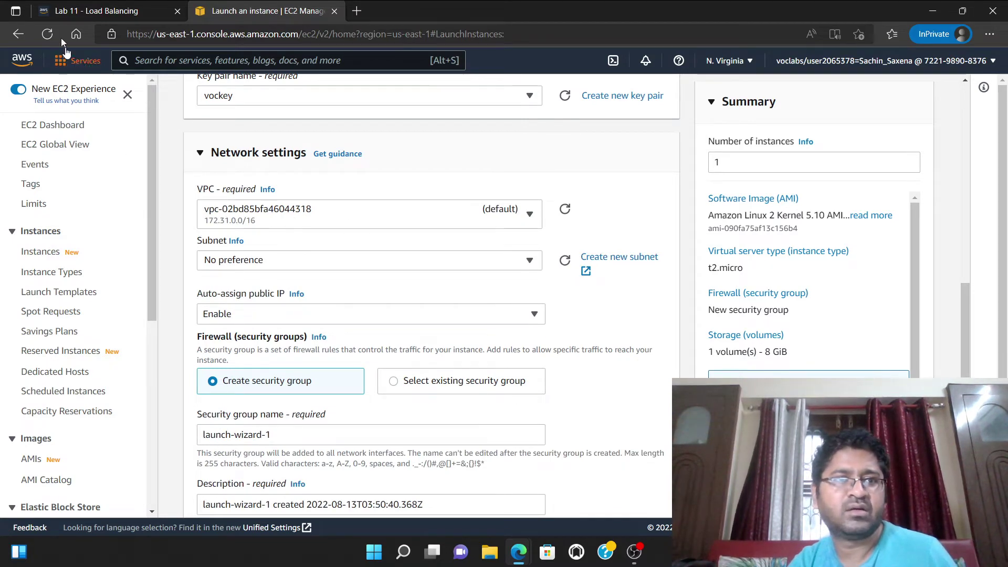
click(76, 10)
click(462, 266)
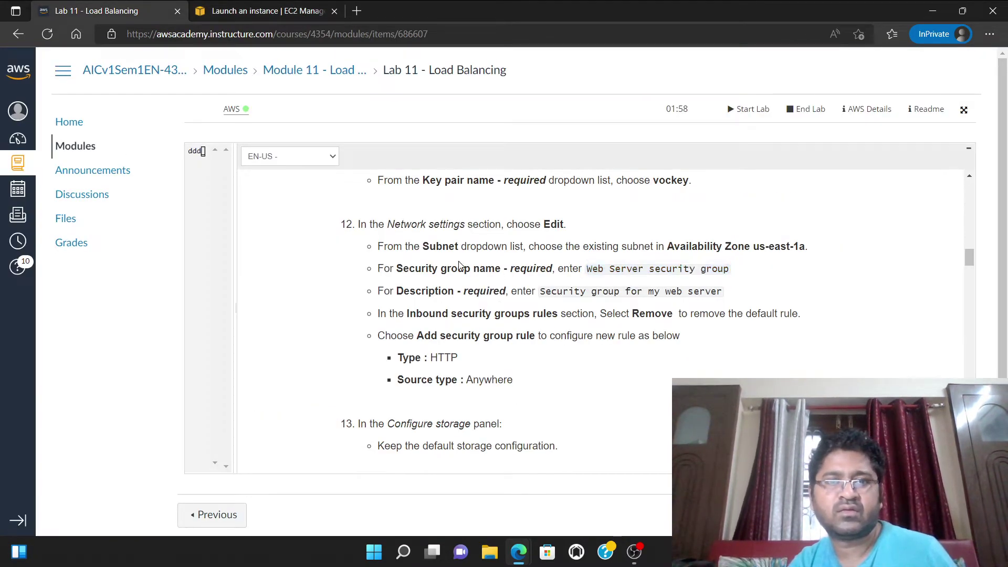
click(241, 9)
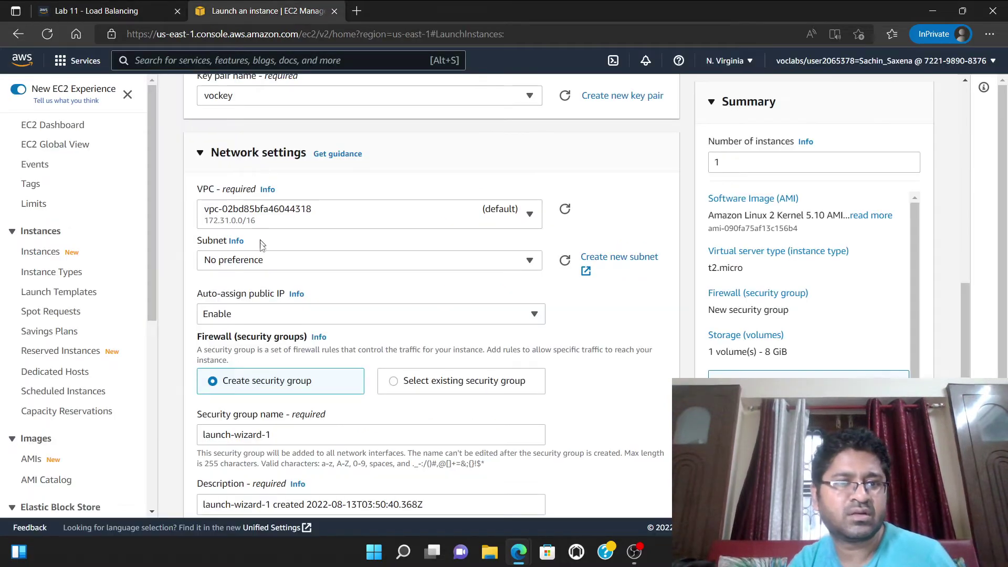
click(261, 265)
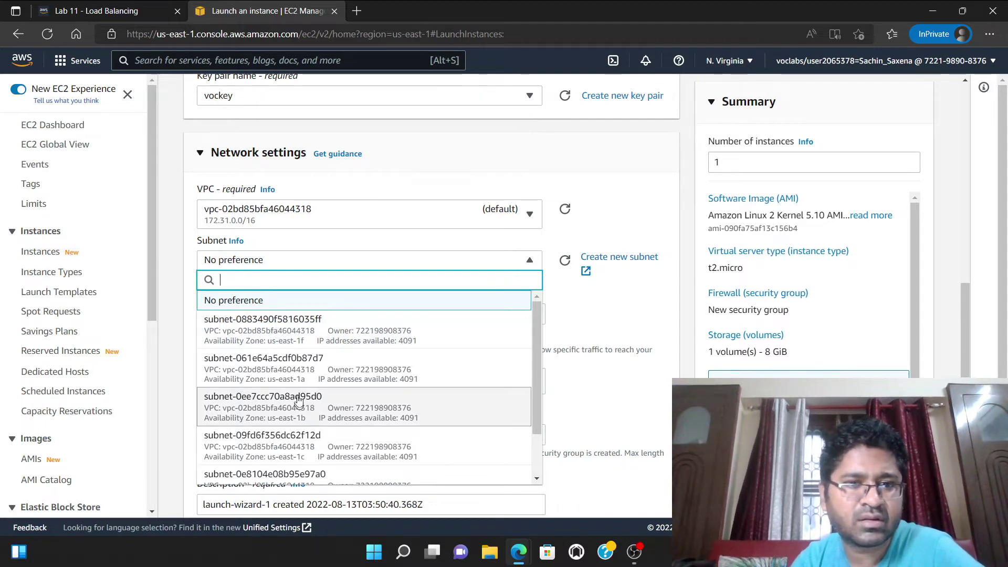
click(298, 366)
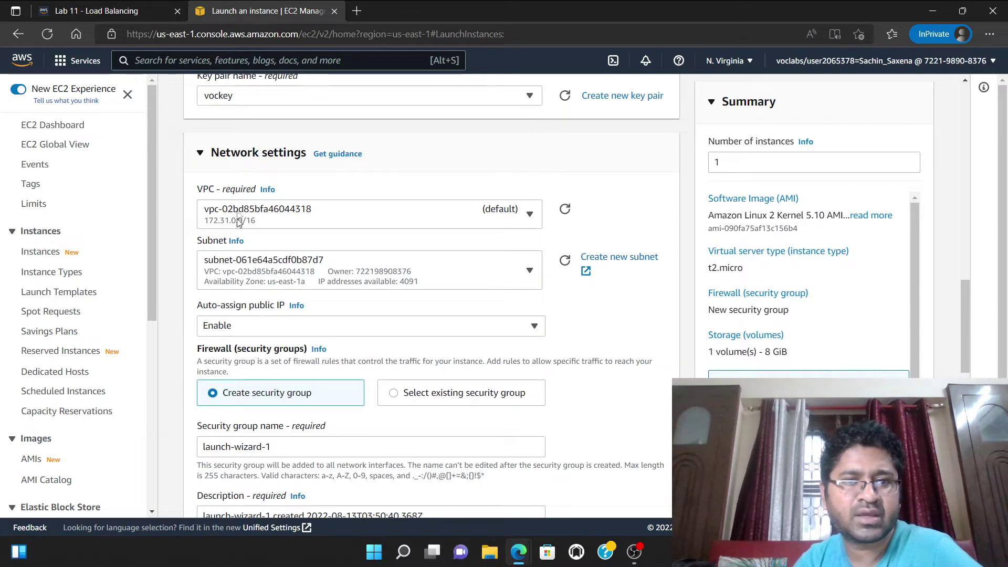
Recheck the required Availability Zone in lab instruction 12 against the list of subnets, keeping the us-east-1a one.
click(119, 16)
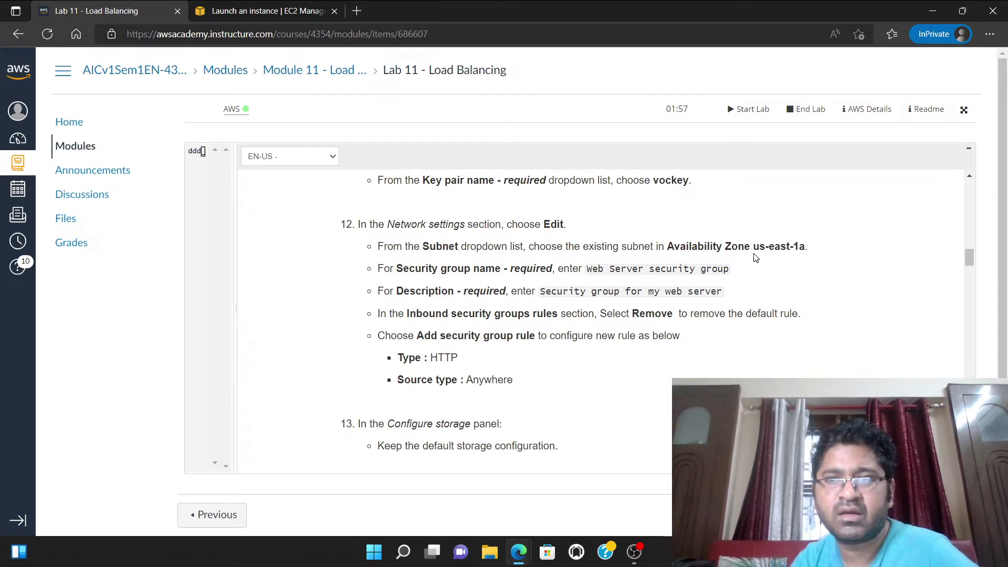
click(268, 11)
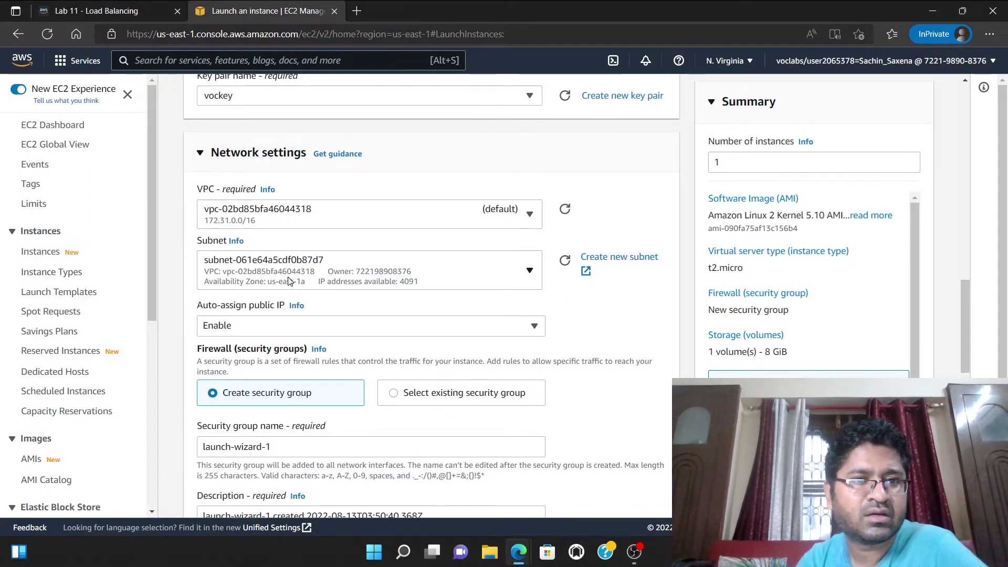
click(322, 278)
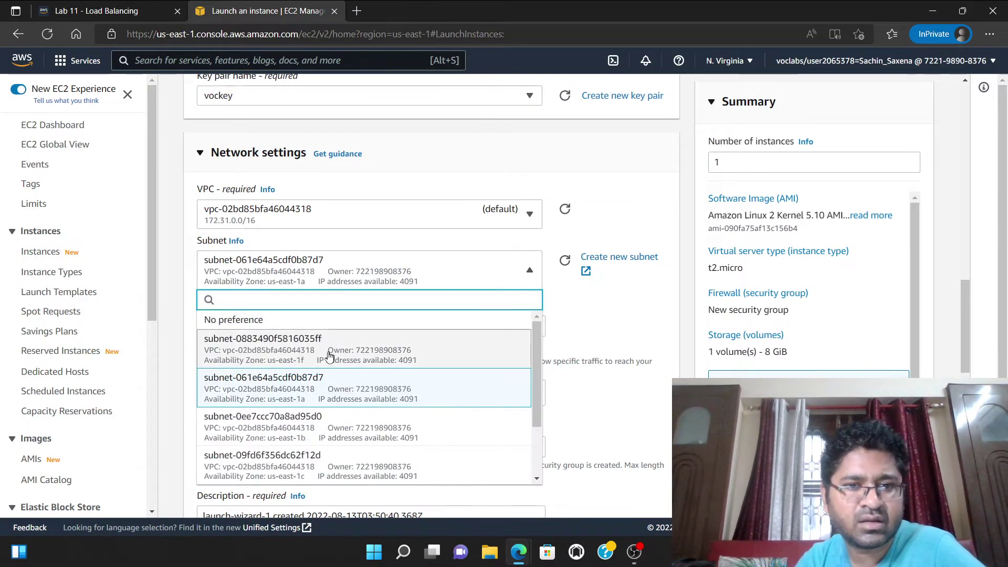
click(288, 394)
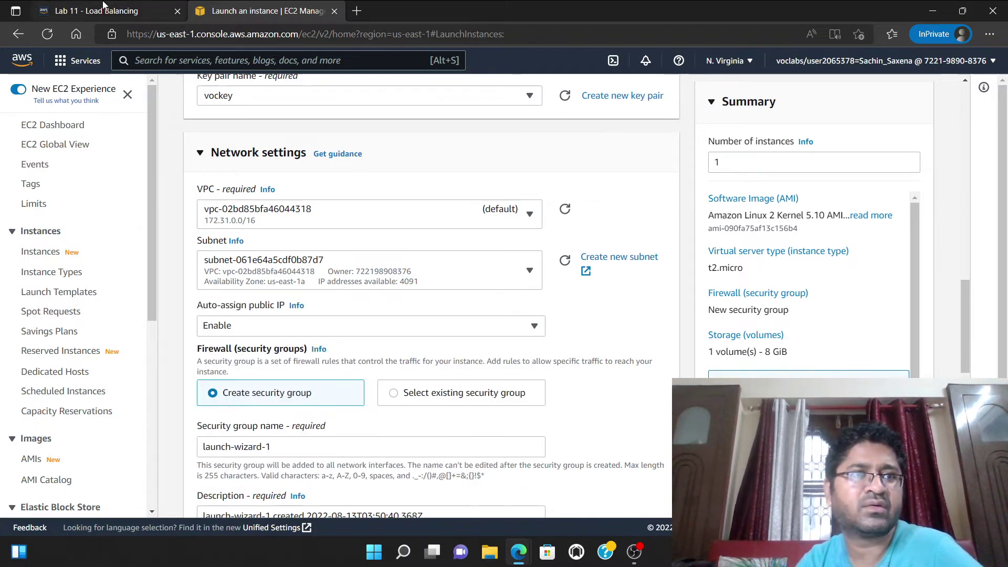
Read the required security group name in lab instruction 12 and review the new security group's name, description and inbound rule fields.
click(121, 10)
scroll(550, 336, down, 1)
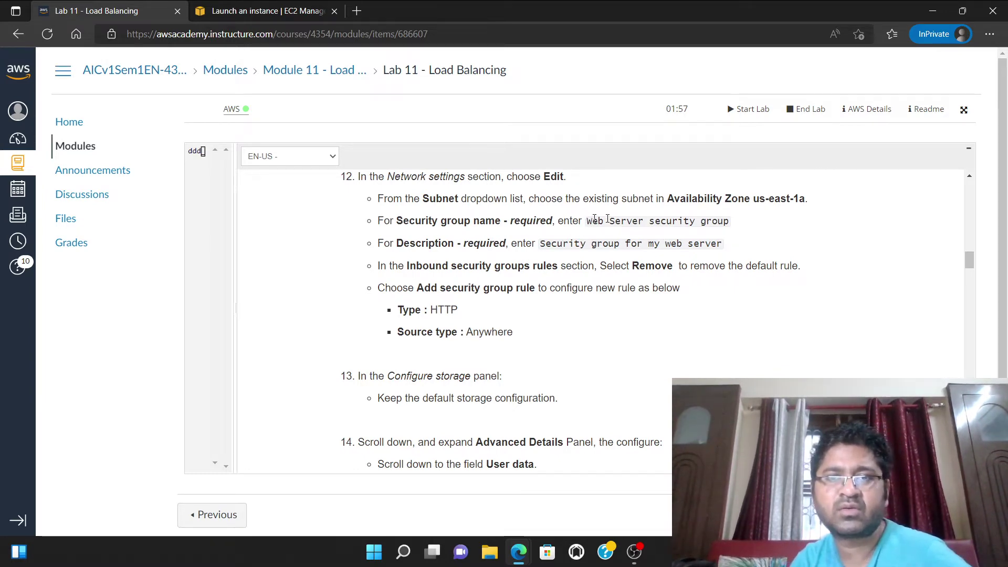
drag(587, 219, 742, 217)
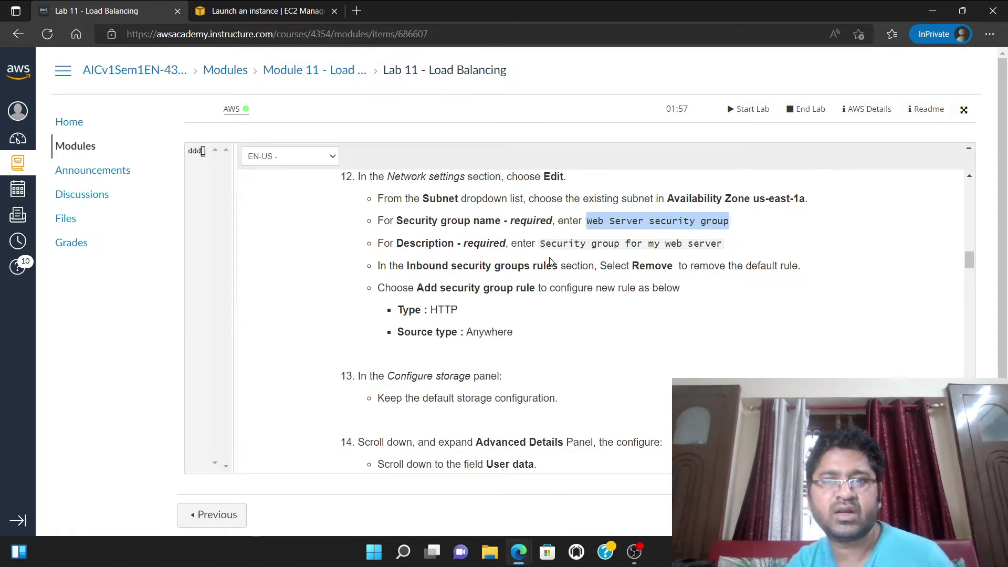
click(268, 10)
scroll(340, 344, down, 1)
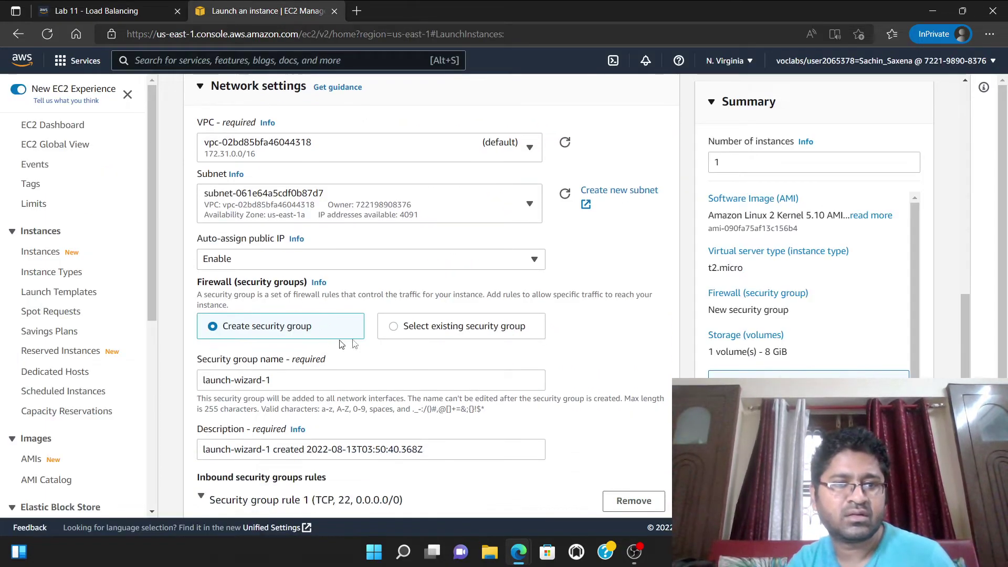
scroll(315, 370, down, 1)
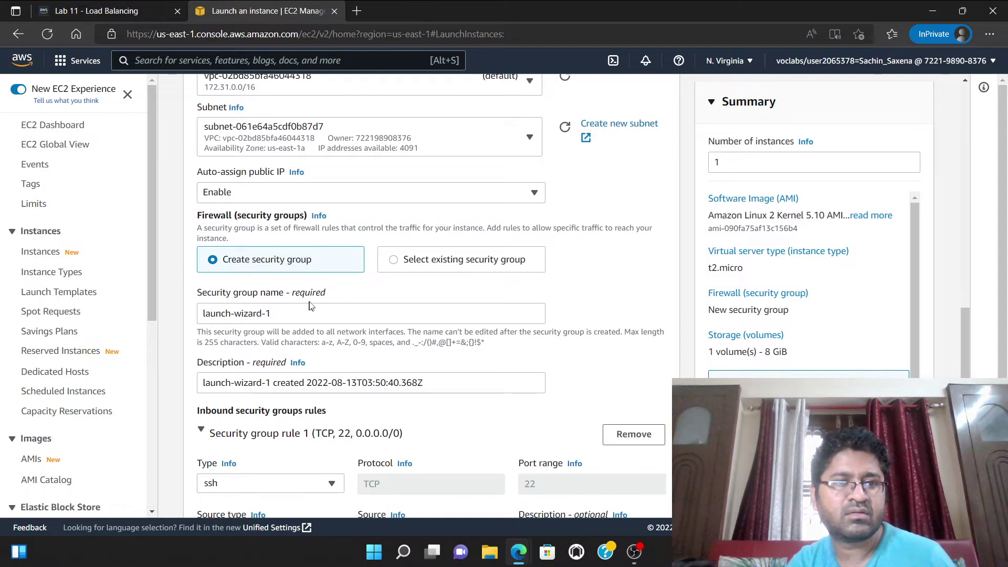
scroll(312, 330, down, 2)
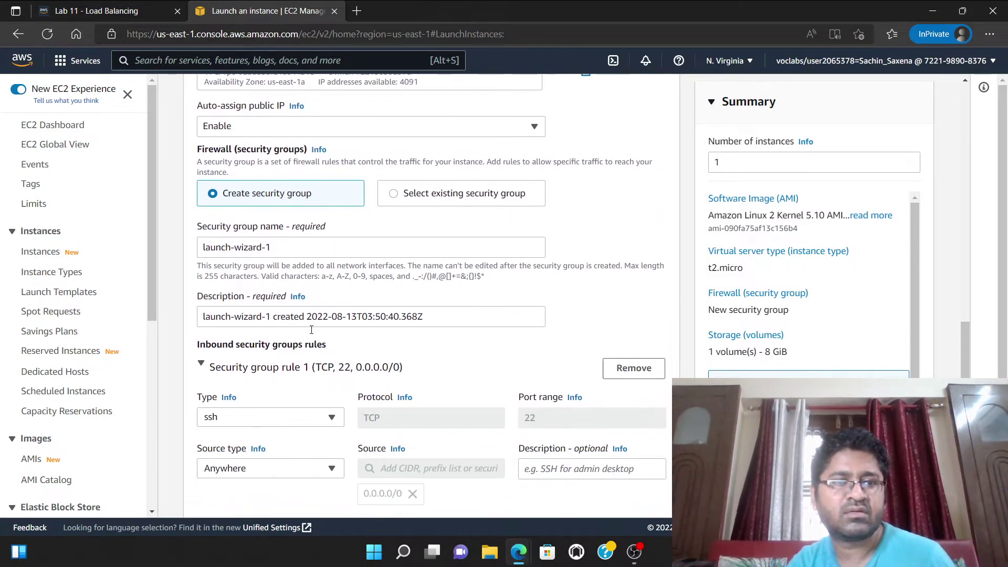
Check the inbound rule required by lab instruction 12 and change the type of the existing ssh rule to HTTP.
click(107, 11)
scroll(436, 346, down, 1)
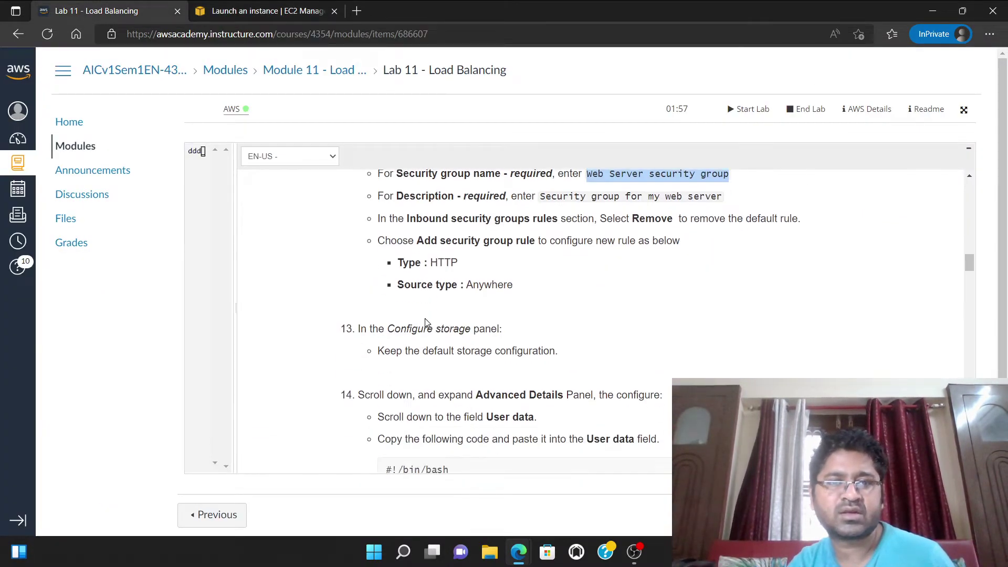
click(268, 10)
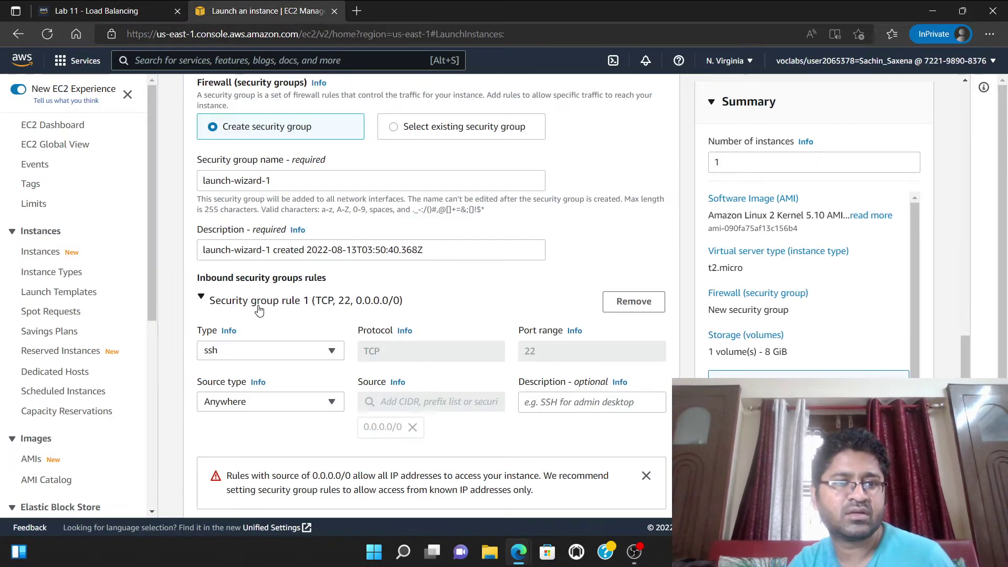
scroll(259, 310, down, 1)
scroll(257, 310, down, 1)
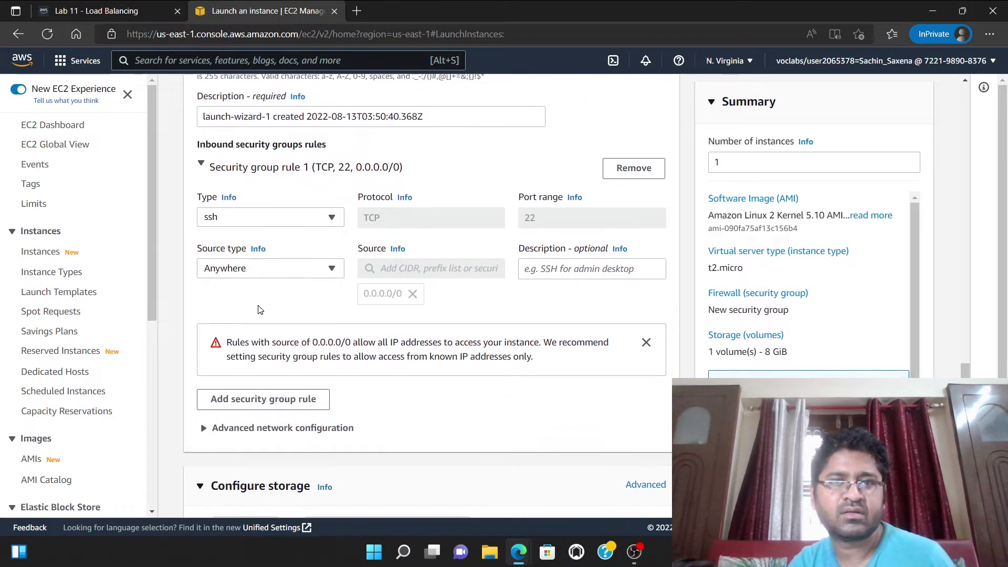
scroll(258, 310, up, 1)
click(289, 283)
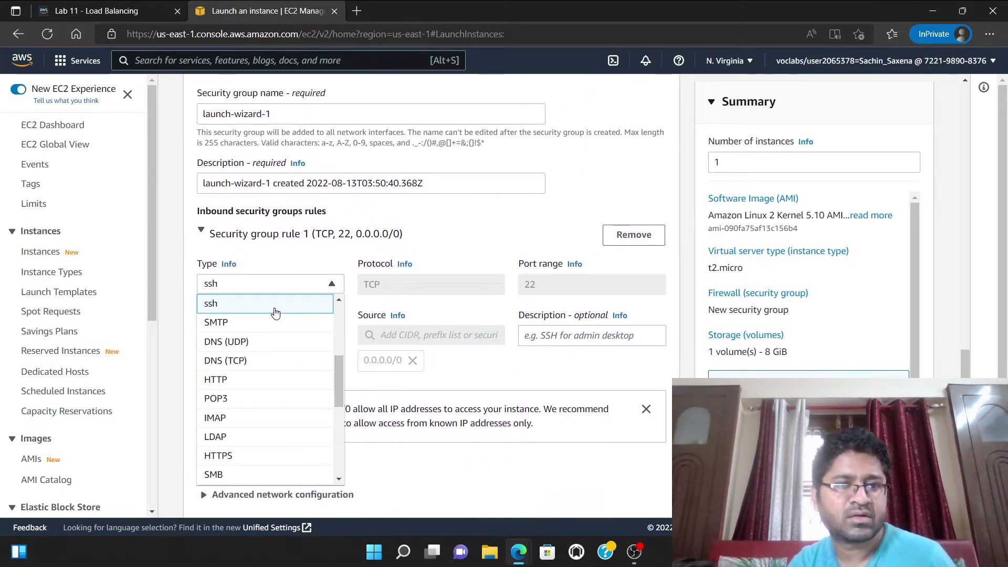
click(261, 381)
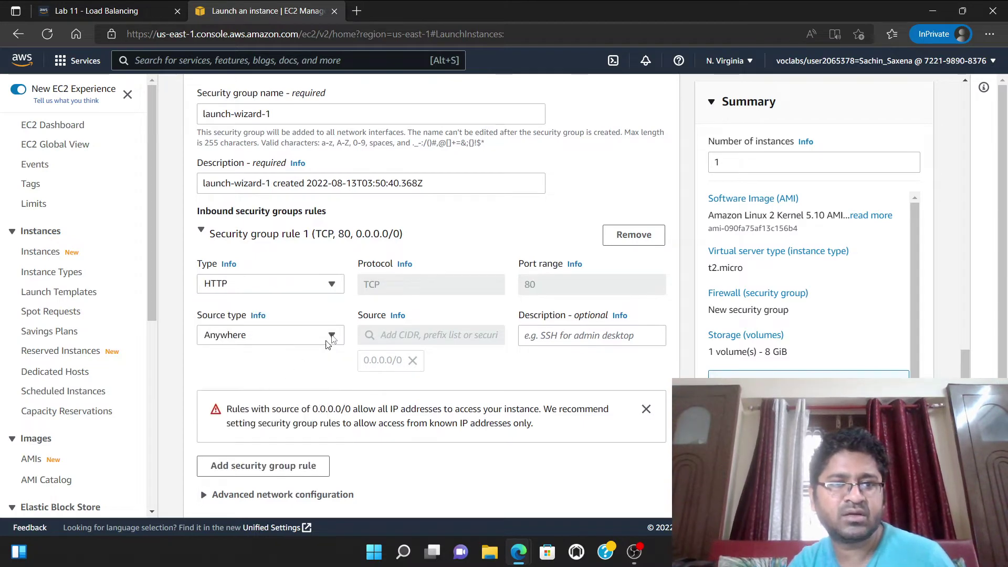
Compare the inbound rule's type and source with the rule described in lab instruction 12.
scroll(621, 290, down, 1)
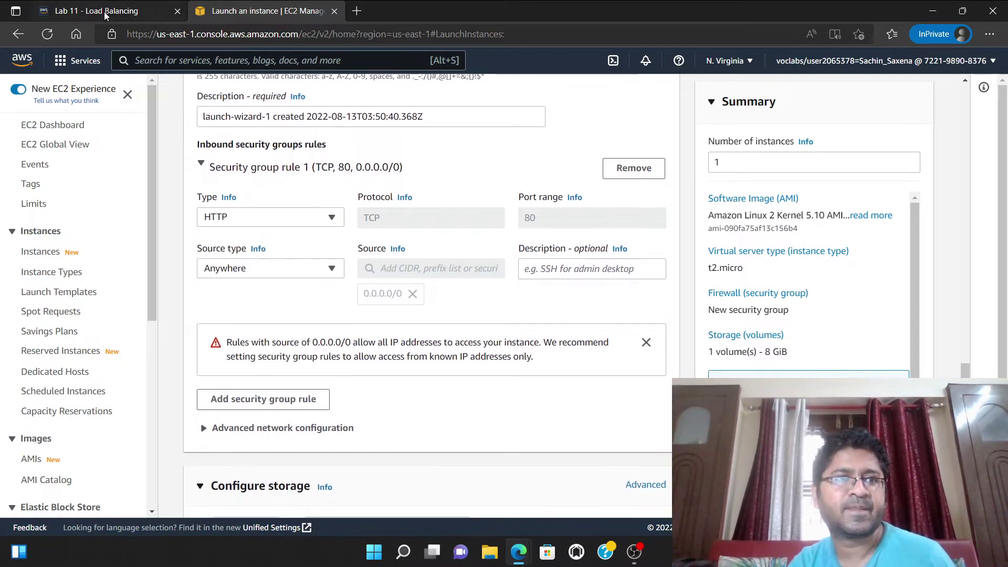
click(96, 10)
scroll(300, 189, down, 1)
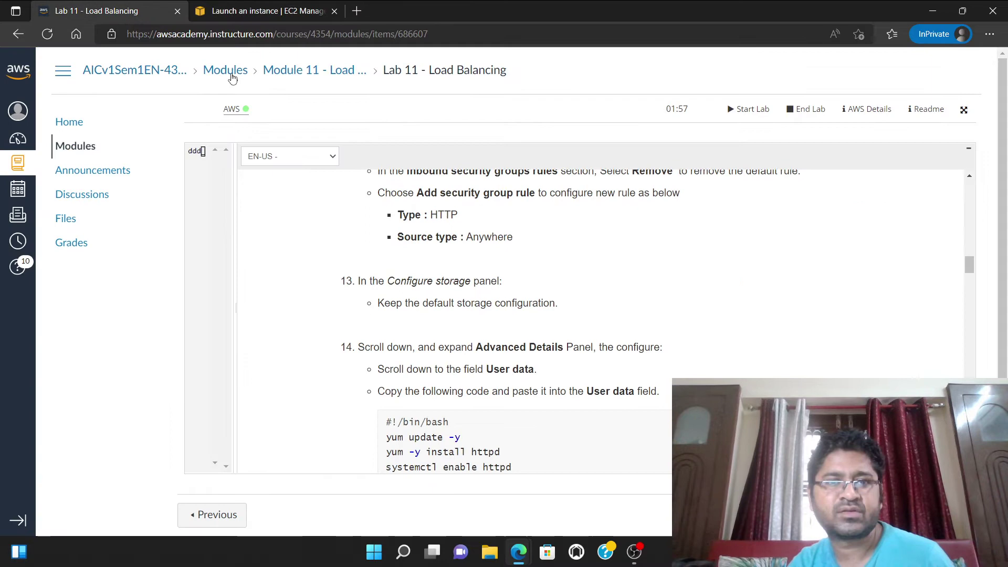
click(245, 11)
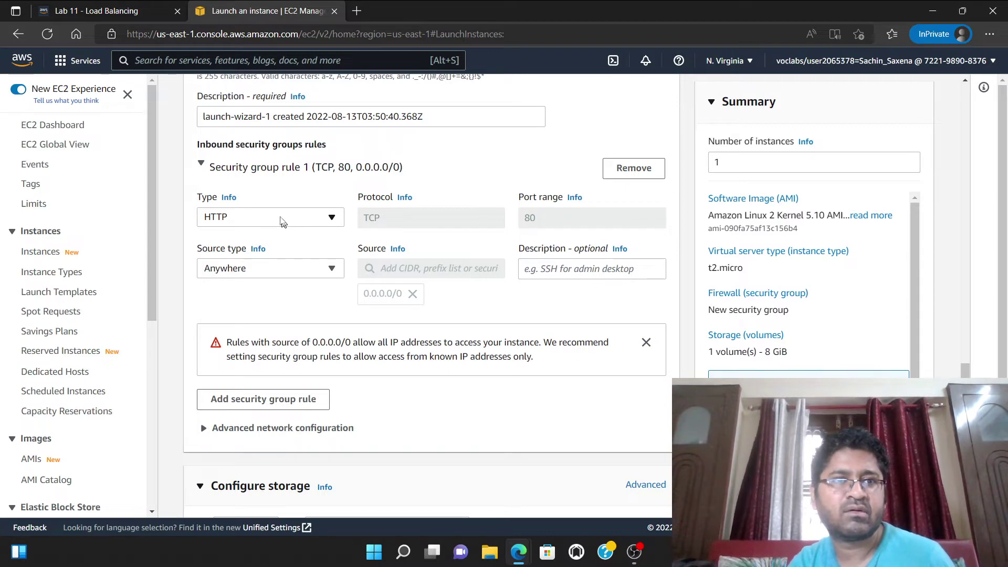
click(103, 7)
scroll(379, 258, up, 1)
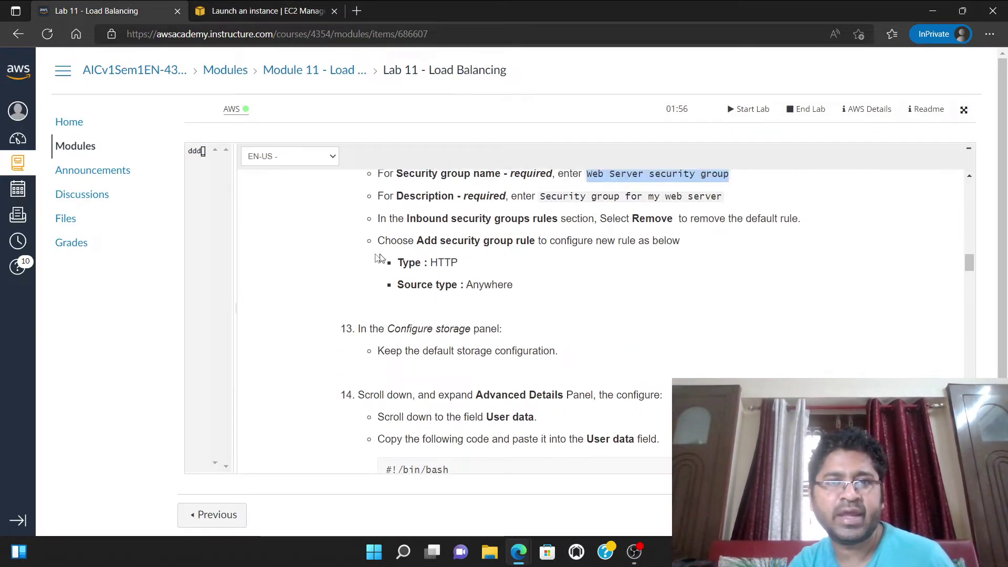
click(263, 10)
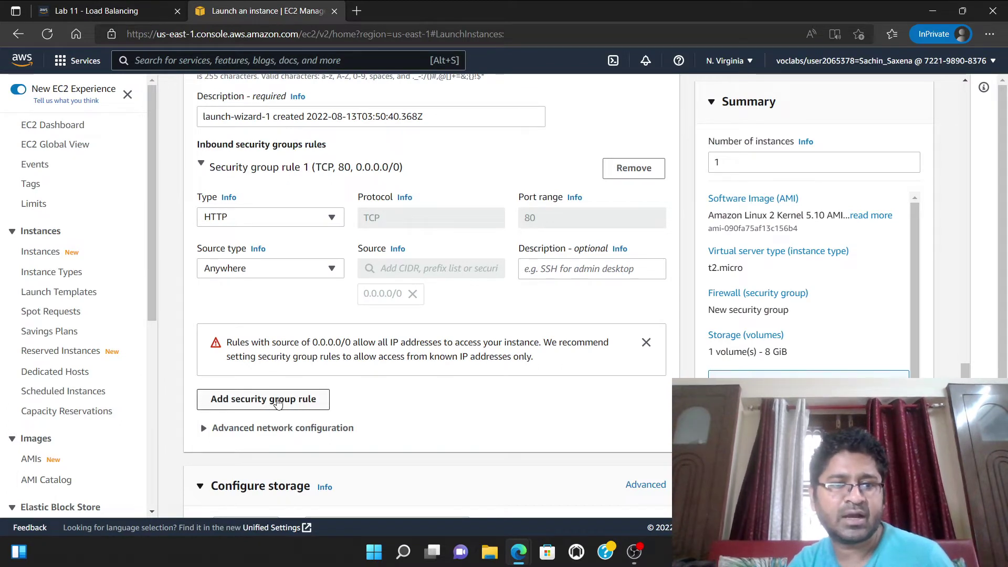
Look through the available types for the first inbound rule, keeping HTTP selected.
click(282, 220)
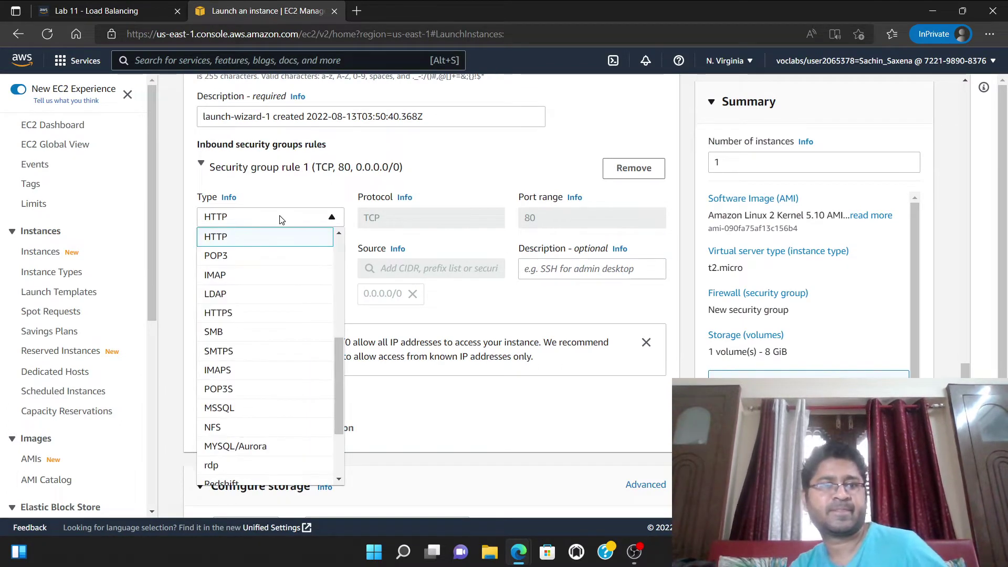
click(513, 312)
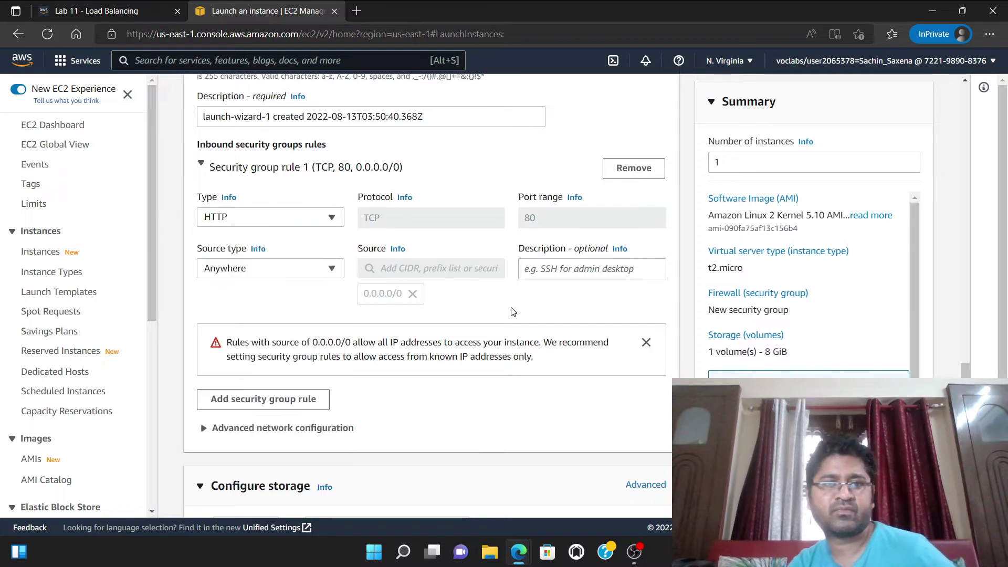
click(278, 217)
scroll(279, 282, up, 2)
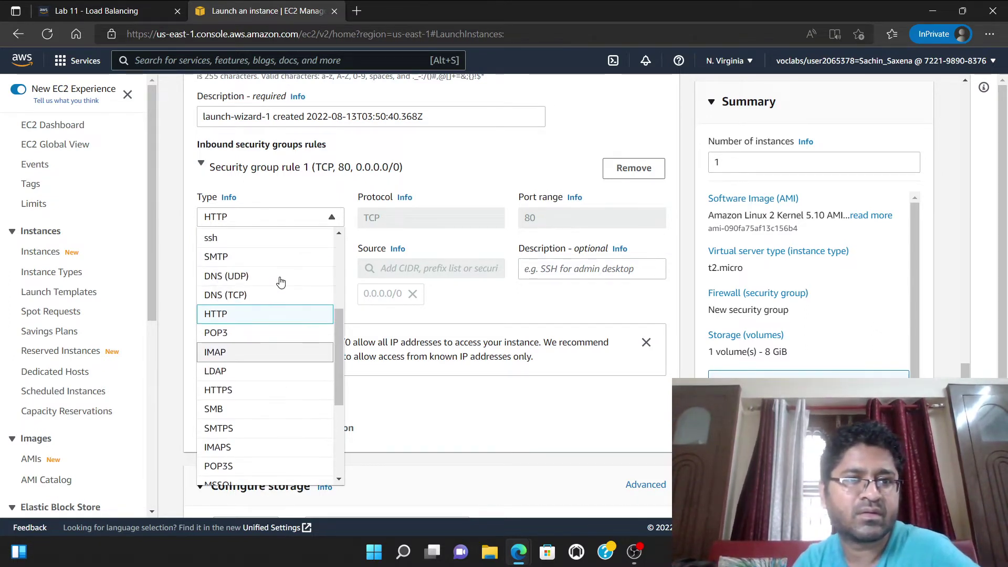
click(231, 314)
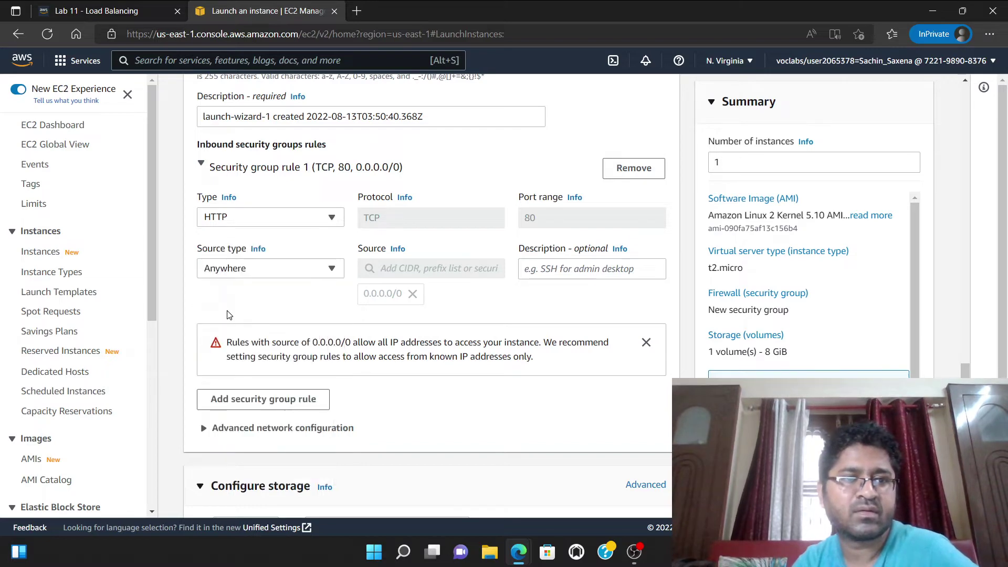
click(303, 402)
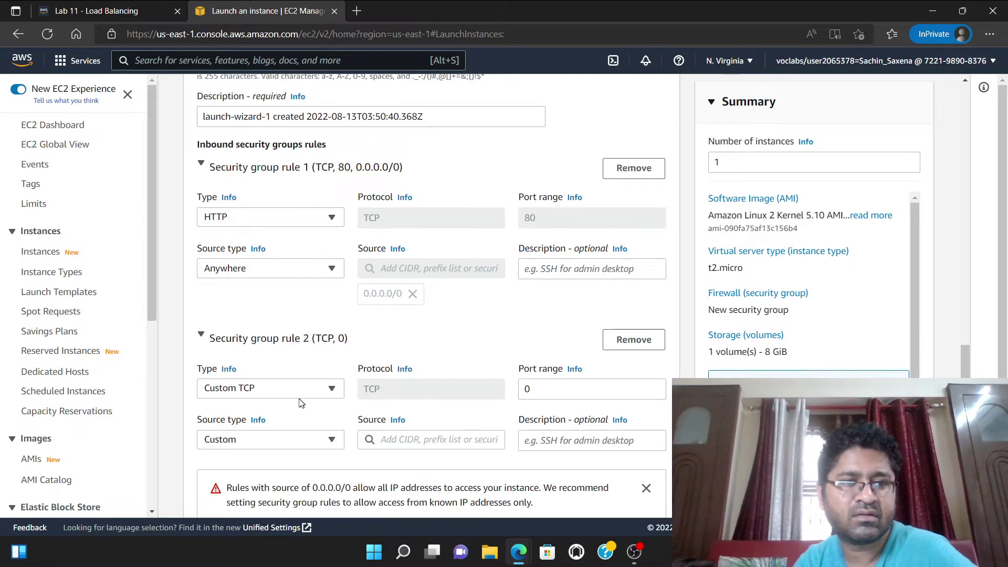
scroll(312, 320, down, 1)
click(309, 326)
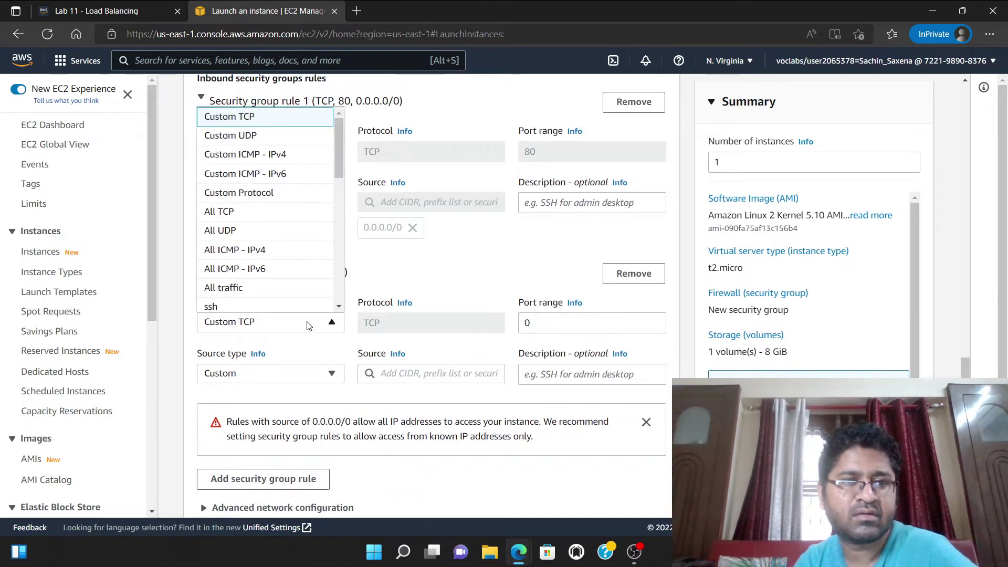
click(634, 273)
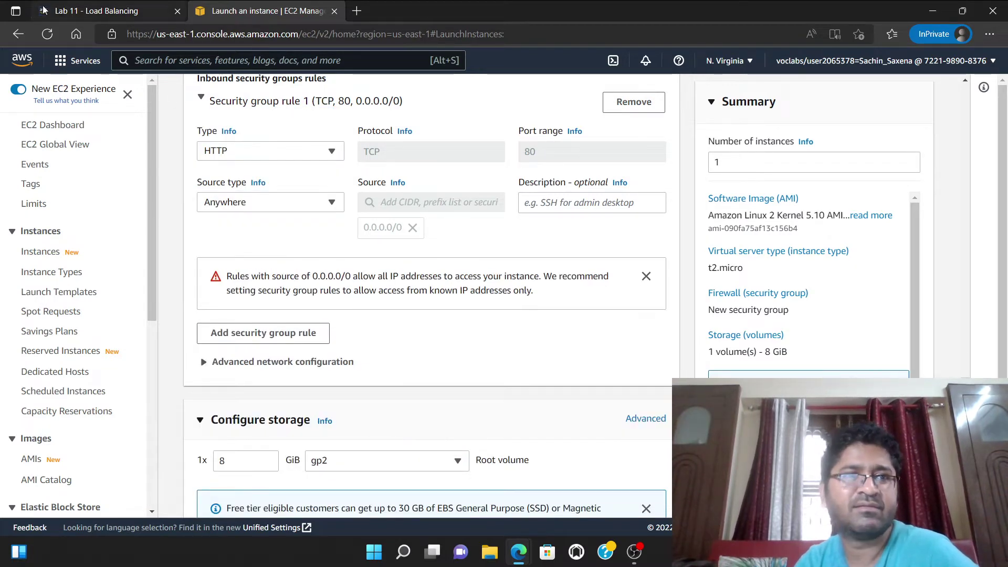
Reread lab instructions 11 to 14, focusing on the security group name, description and inbound rule required in instruction 12.
click(81, 9)
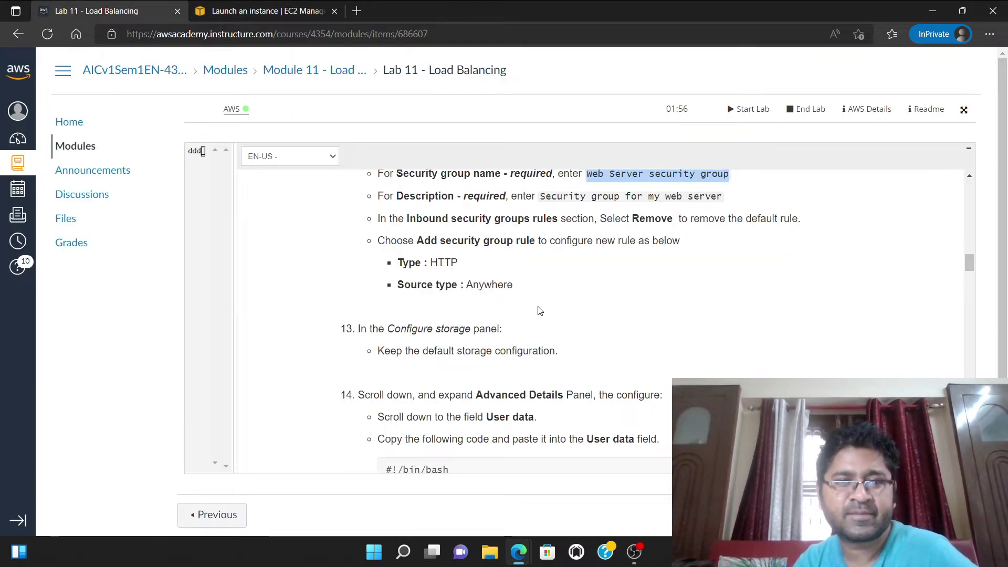
scroll(538, 310, down, 1)
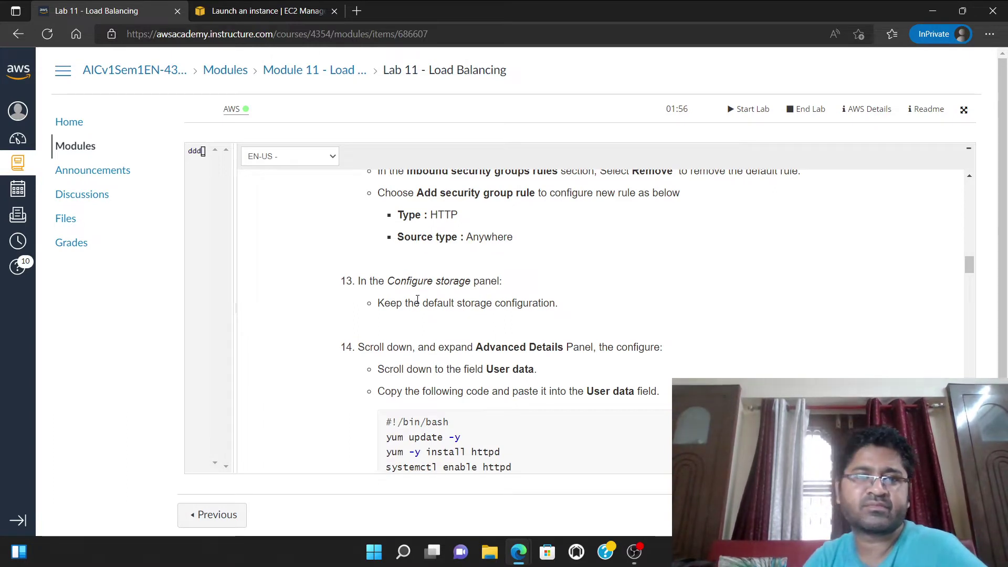
scroll(420, 302, up, 2)
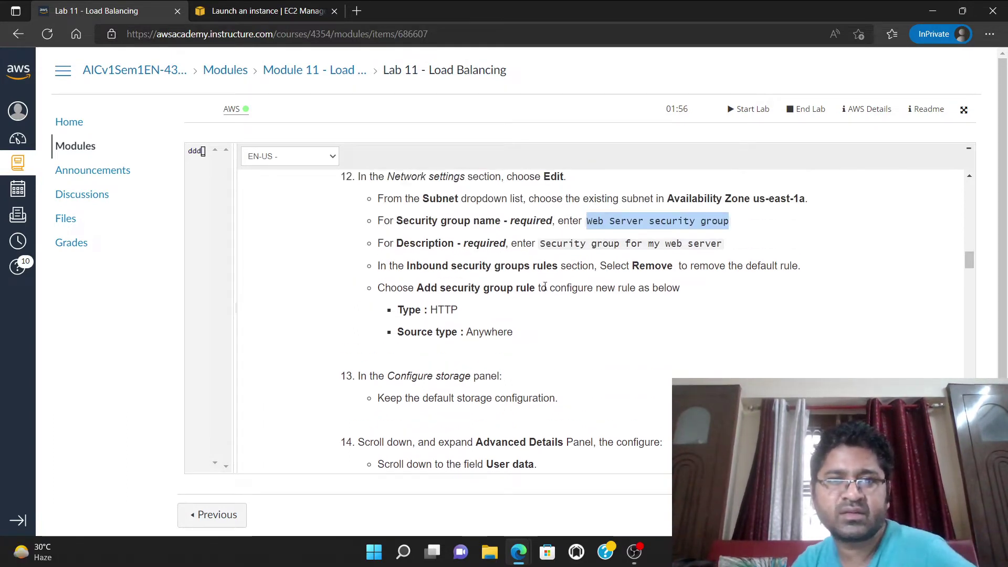
click(526, 289)
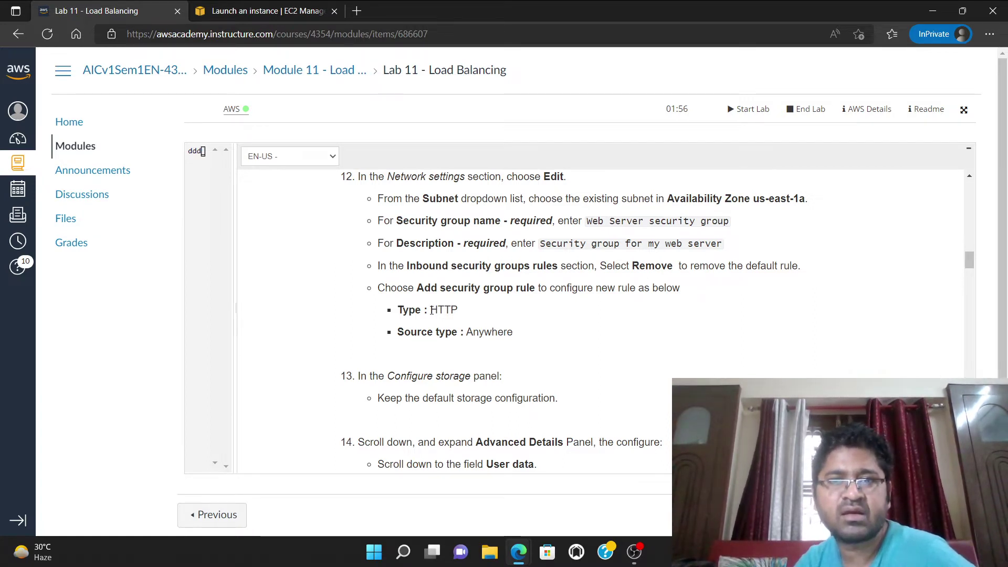
scroll(432, 310, up, 2)
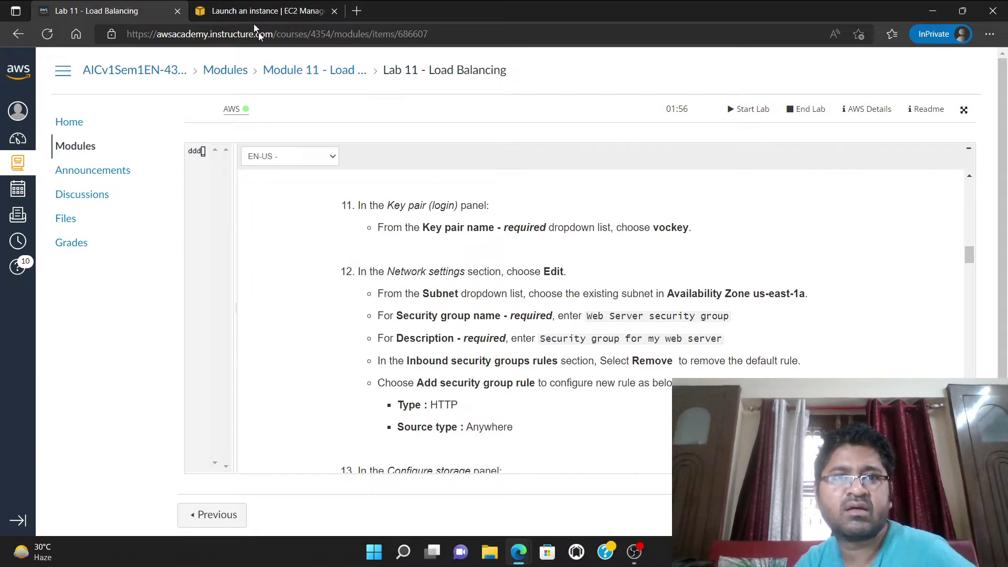
Add a second inbound security group rule below the HTTP rule and set its type to ssh.
click(233, 6)
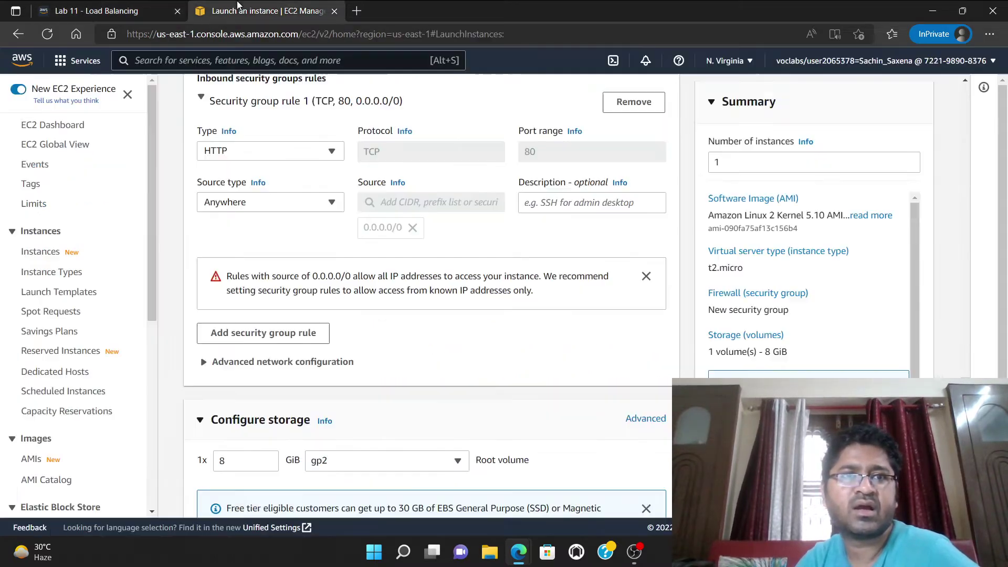
scroll(342, 267, up, 1)
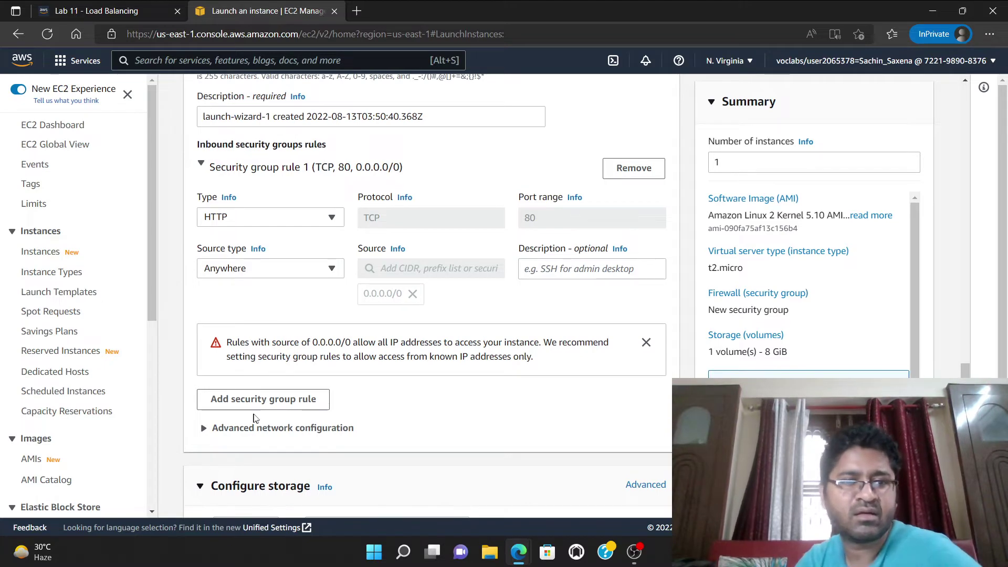
click(270, 400)
scroll(269, 324, down, 1)
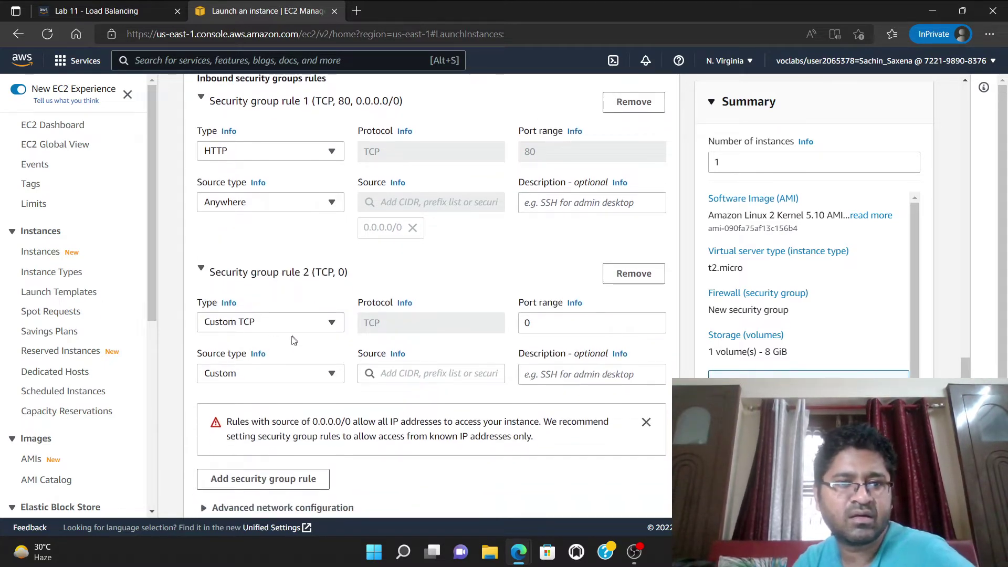
click(293, 325)
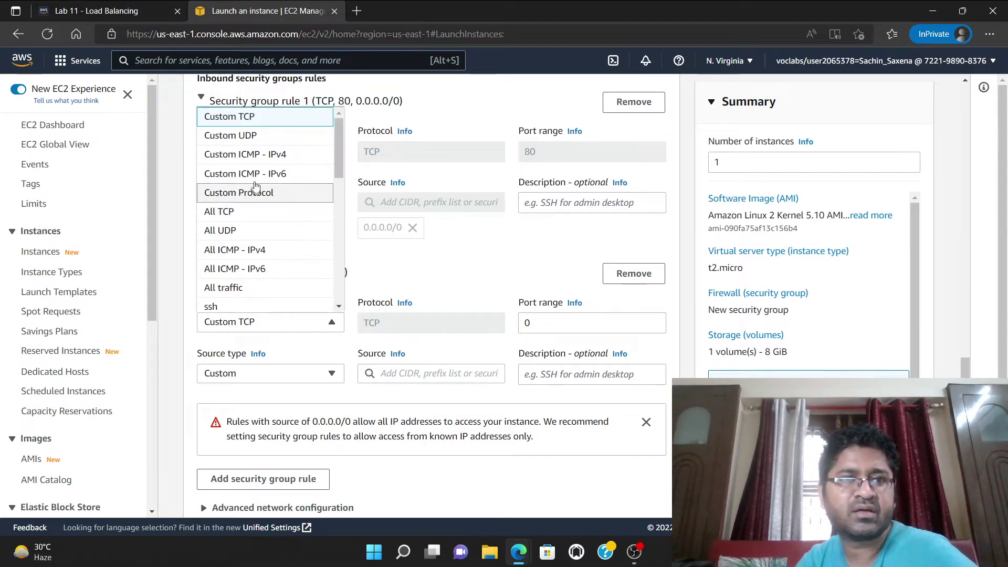
scroll(263, 216, down, 2)
scroll(267, 217, down, 2)
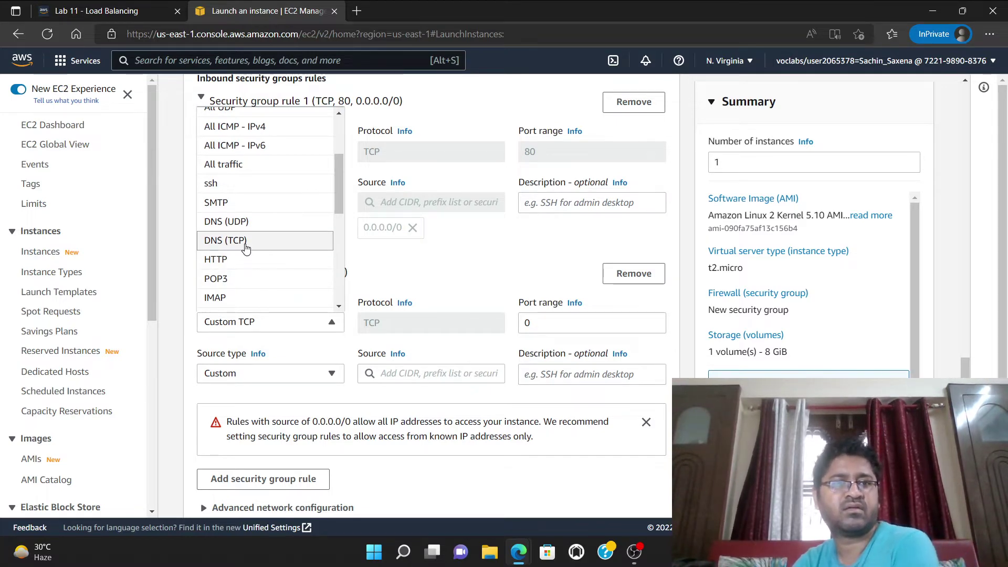
scroll(250, 240, up, 3)
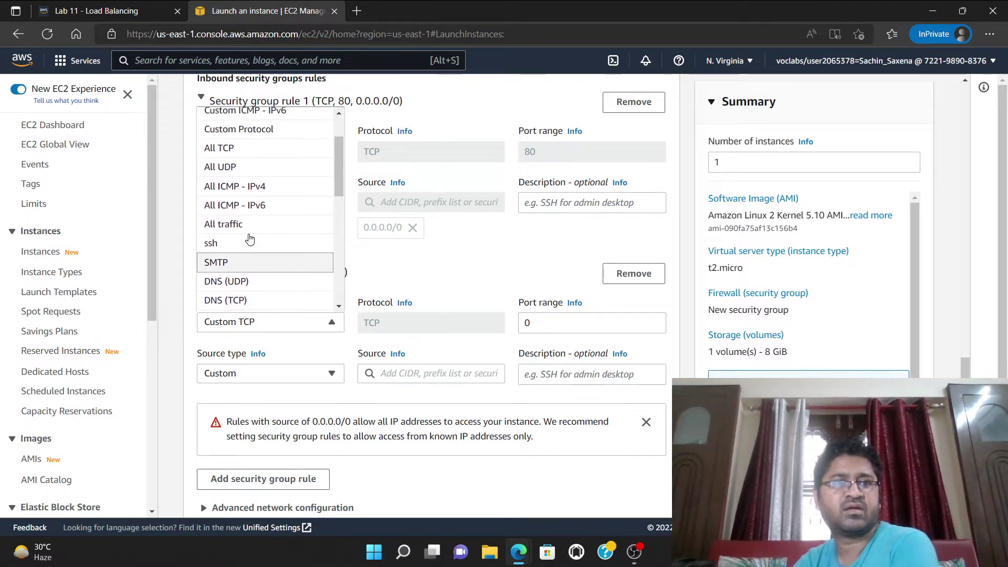
scroll(250, 239, up, 1)
scroll(250, 239, down, 4)
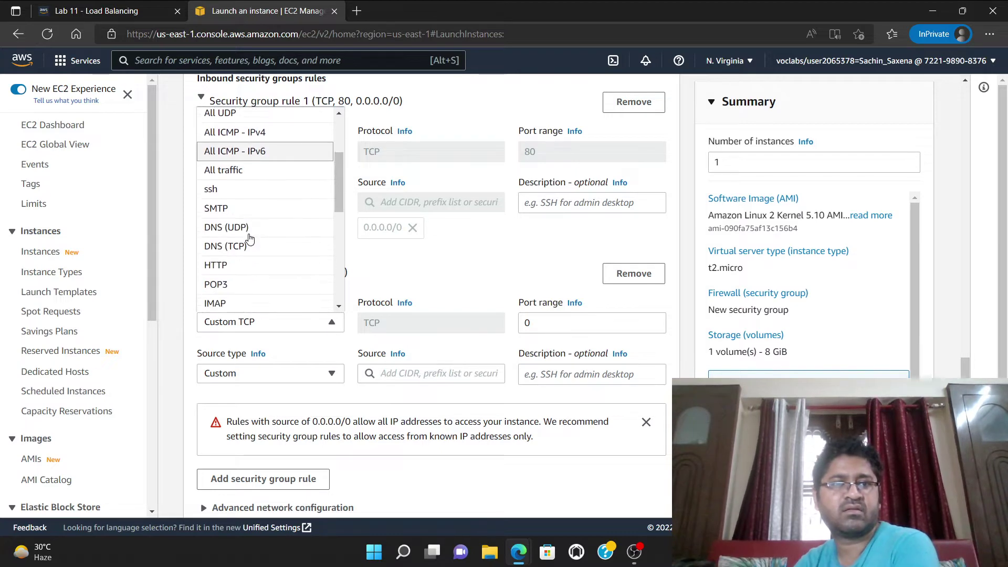
click(226, 188)
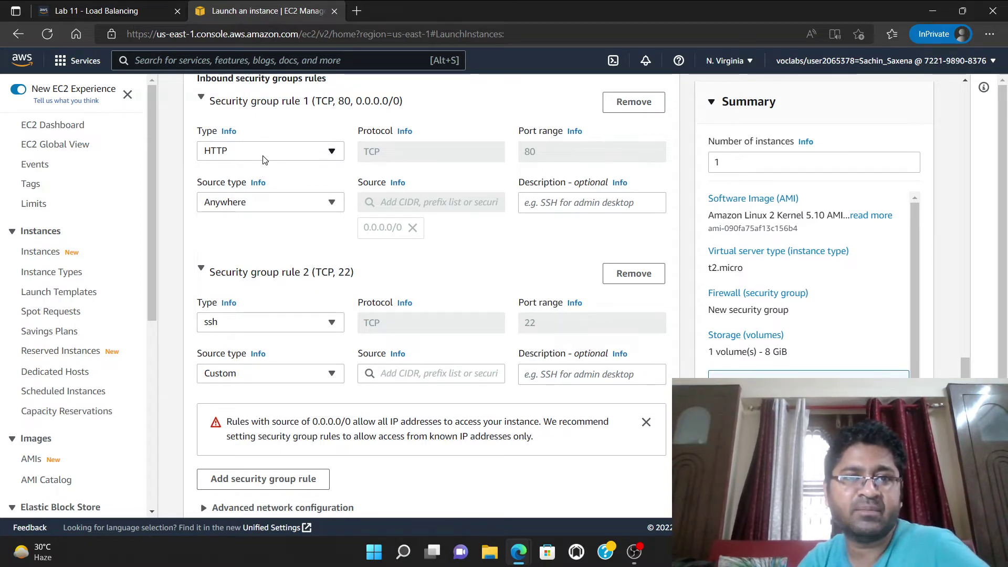
Read lab instructions 12 to 14, covering the network settings, default storage configuration and the user data script.
click(94, 7)
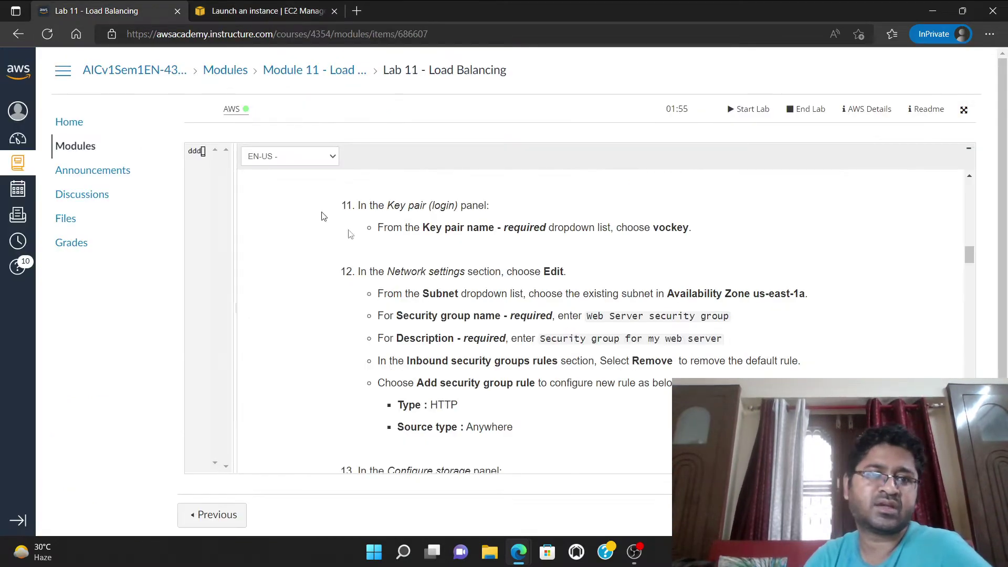
scroll(500, 296, up, 1)
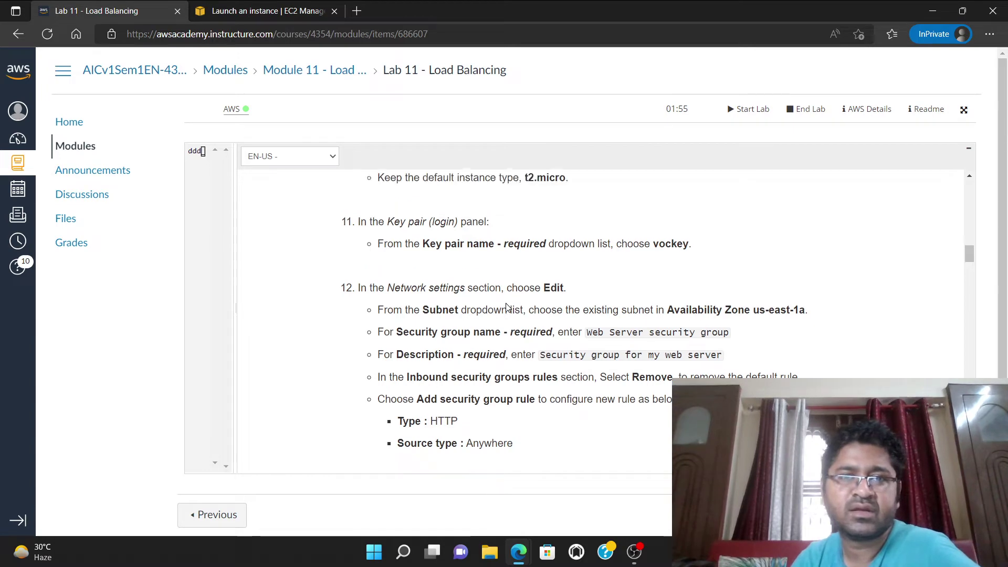
scroll(504, 302, down, 4)
scroll(507, 307, down, 2)
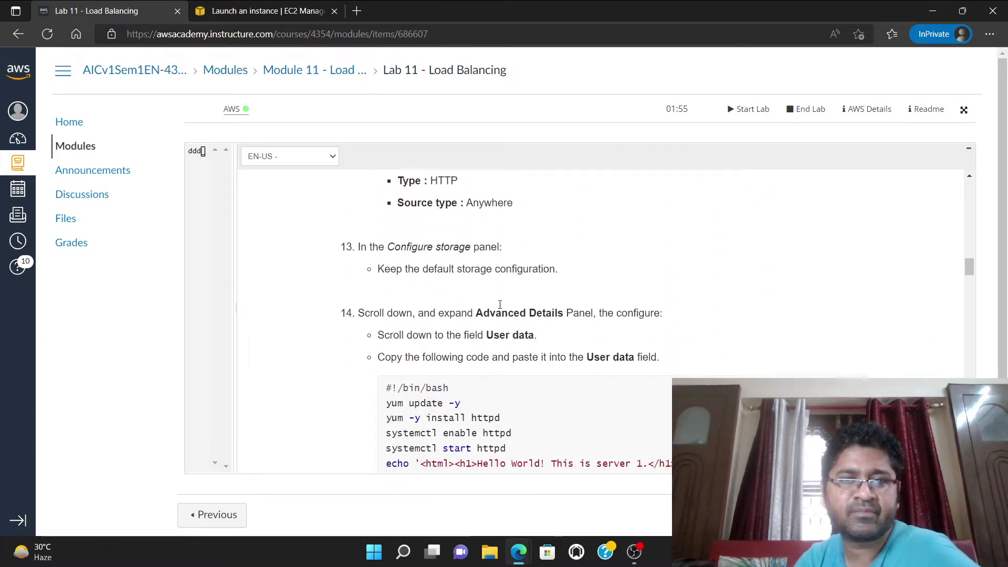
scroll(422, 263, up, 1)
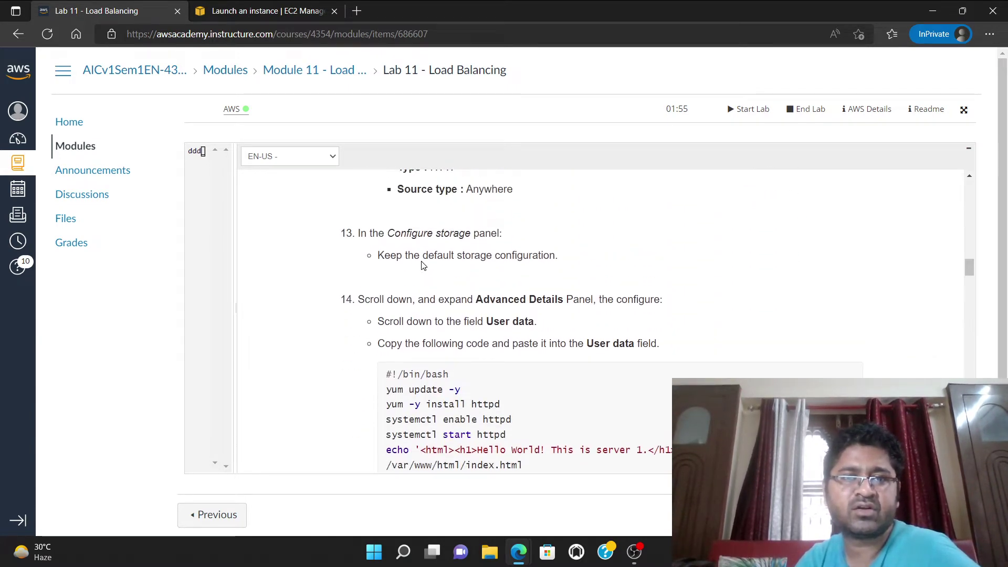
scroll(422, 263, down, 1)
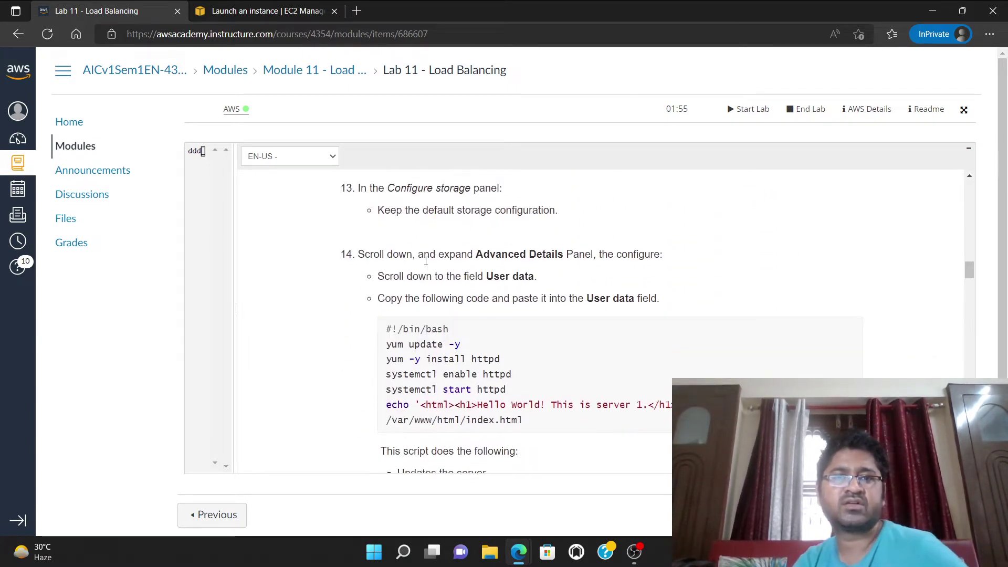
Keep the default storage configuration and expand the instance's advanced details down to the User data field.
click(251, 12)
scroll(346, 302, down, 3)
scroll(346, 302, down, 3)
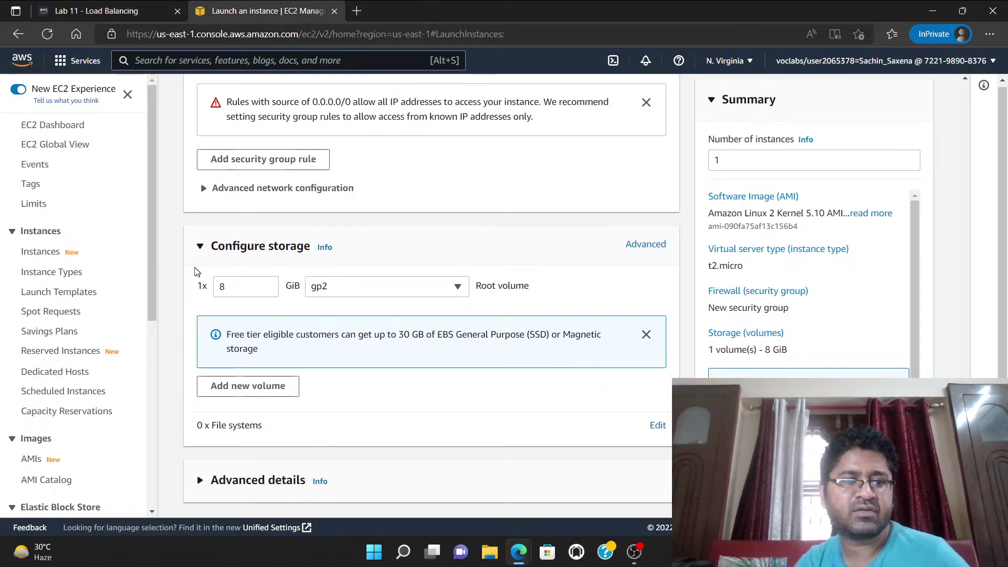
click(202, 480)
scroll(380, 345, down, 5)
scroll(380, 344, down, 20)
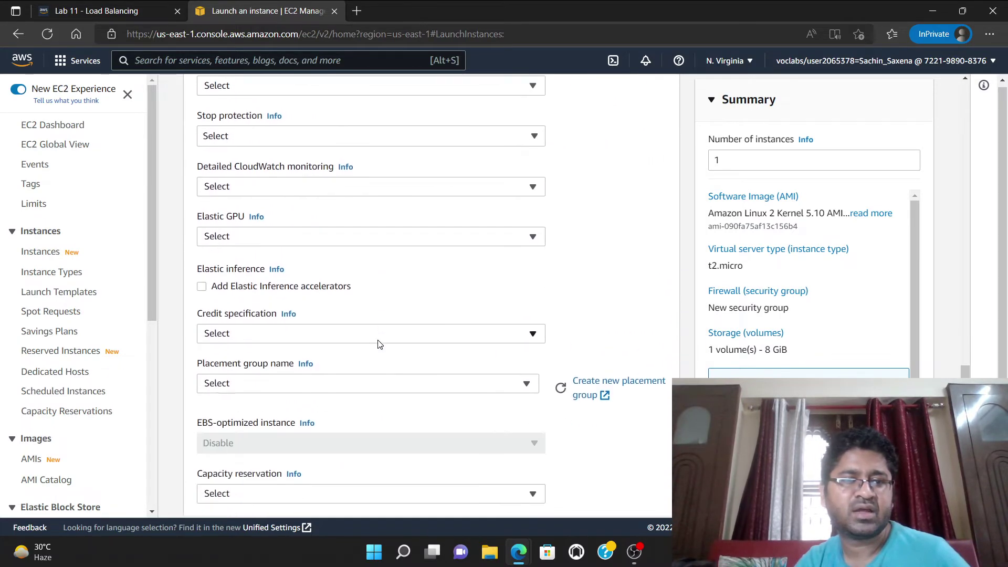
Copy the httpd installation script with "Hello World! This is server 1." from lab instruction 14 into the User data field.
click(96, 10)
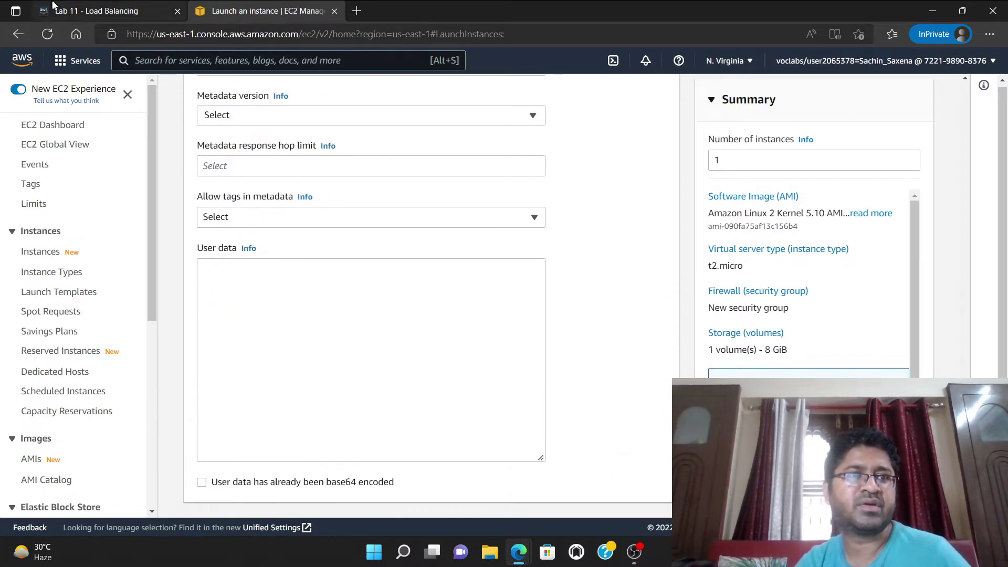
drag(386, 324, 565, 421)
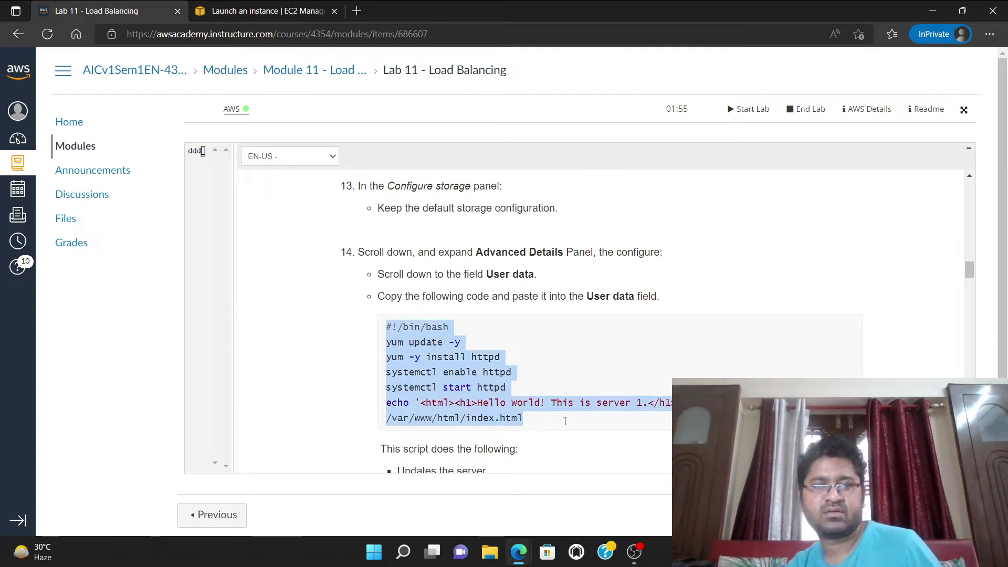
click(200, 7)
click(263, 357)
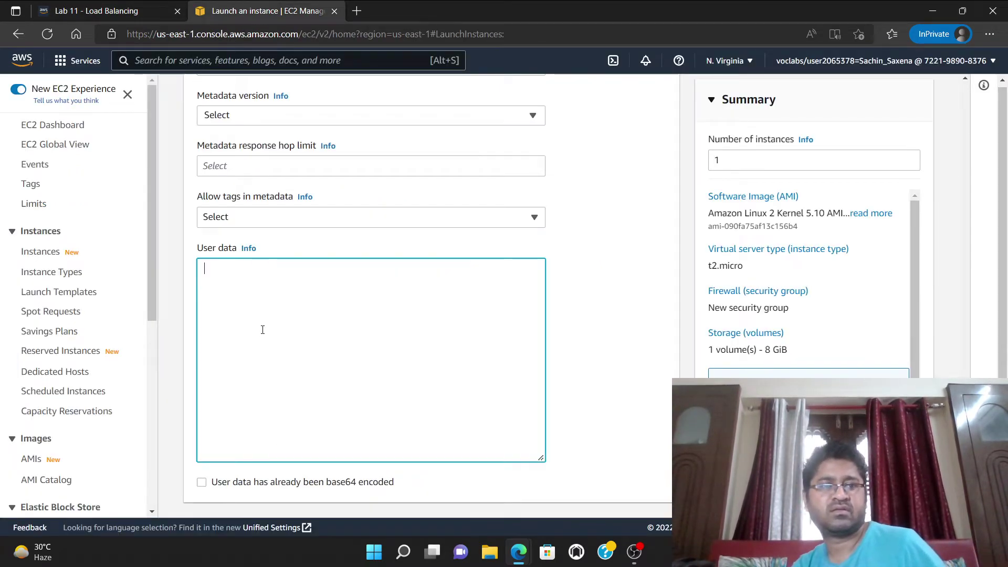
text(#!/bin/bash yum update -y yum -y install httpd systemctl enable httpd systemctl start httpd echo '<html><h1>Hello World! This is server 1.</h1></html>' > /var/www/html/index.html)
Read lab instructions 15 to 17 on launching the instance and waiting for its status checks.
click(47, 7)
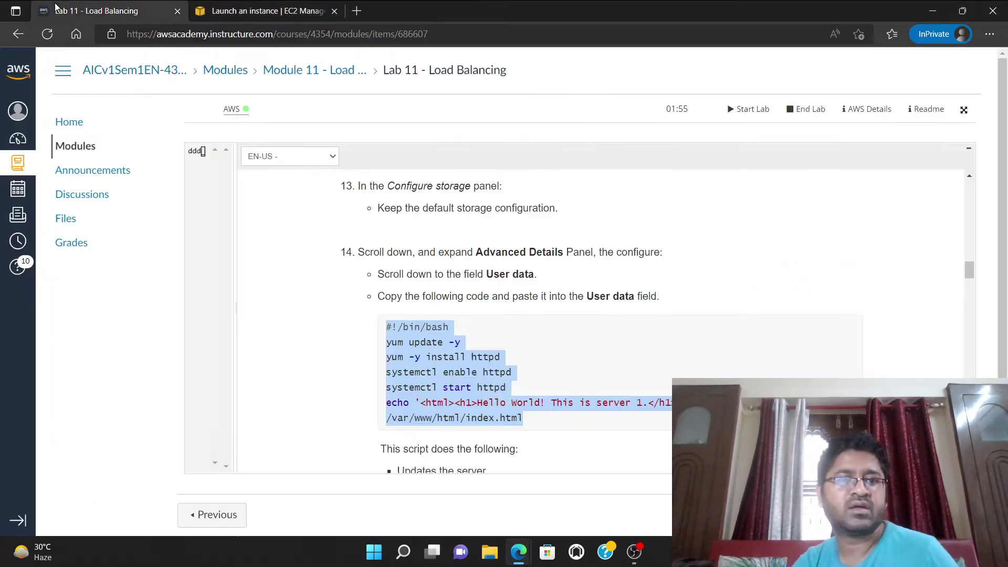
scroll(525, 329, down, 3)
scroll(527, 326, down, 3)
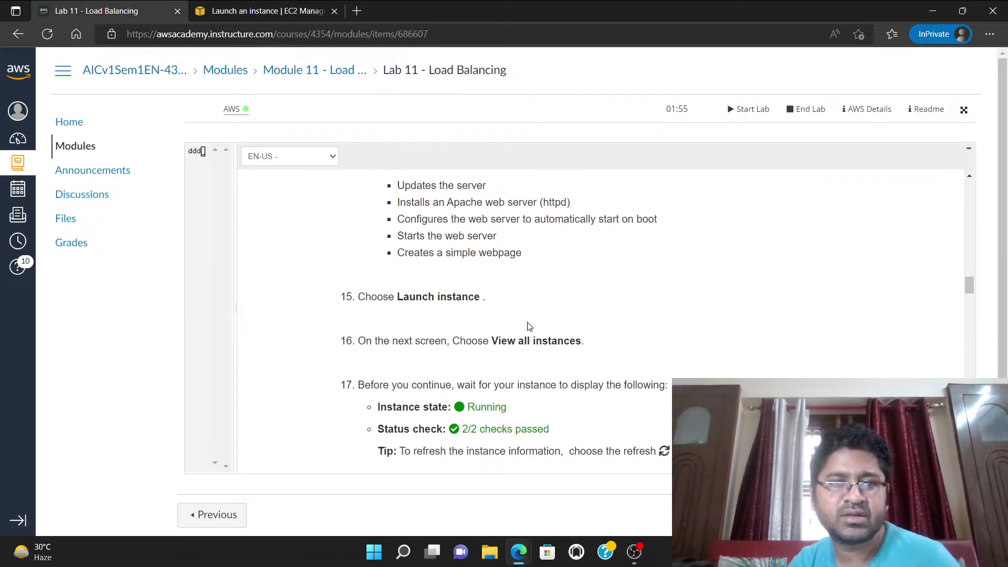
click(253, 8)
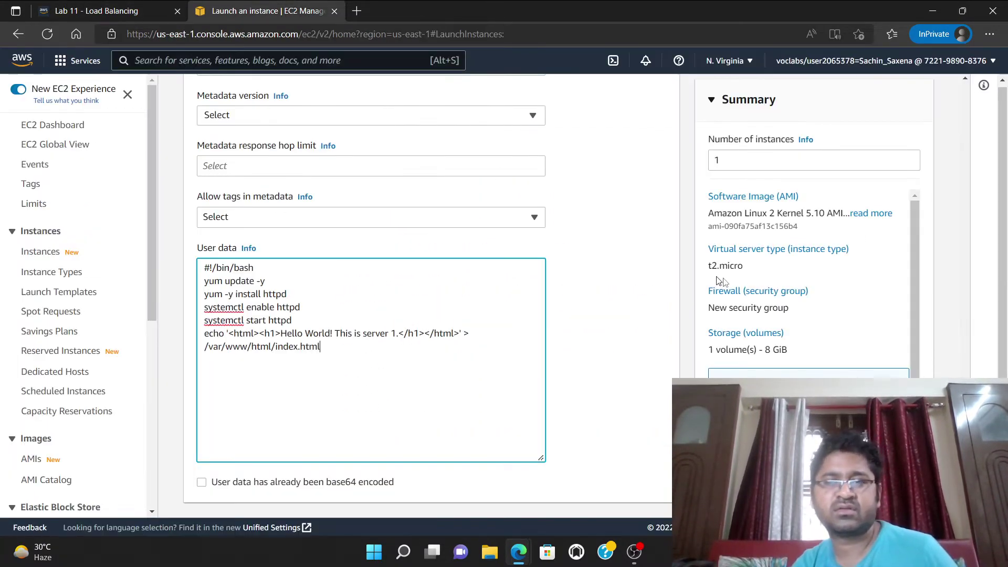
Set the source of the ssh inbound rule to 0.0.0.0/0 and launch the instance.
scroll(592, 316, up, 15)
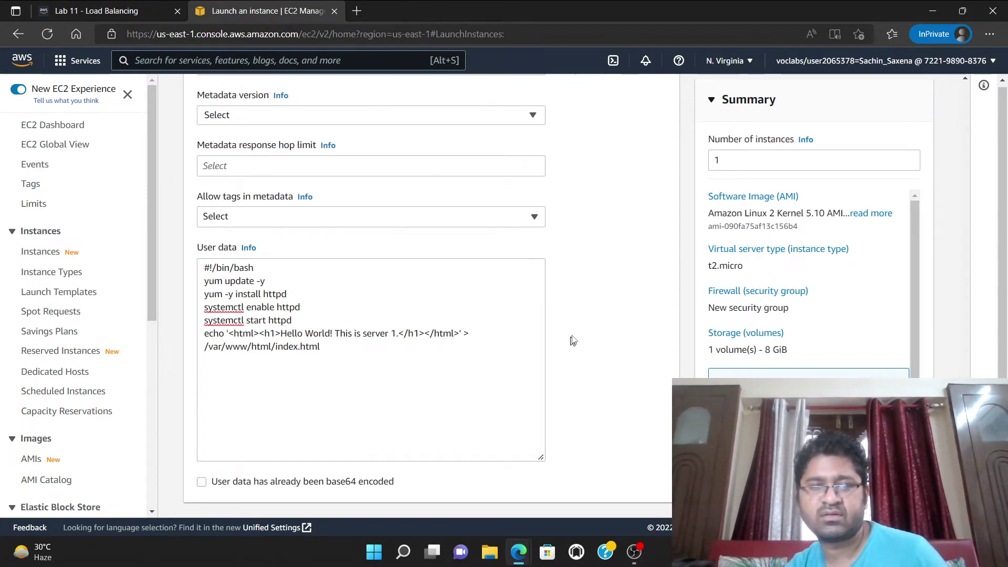
scroll(572, 294, up, 3)
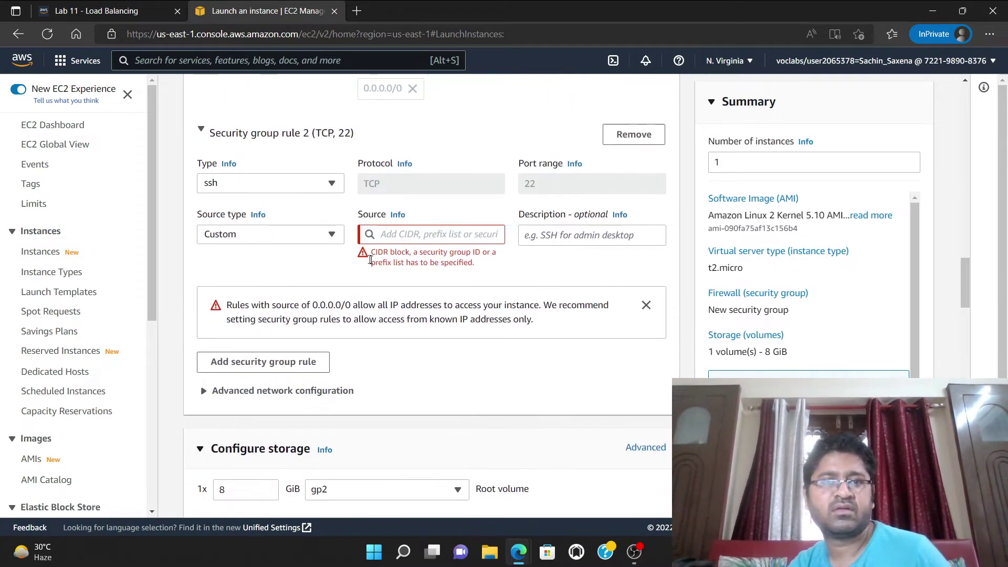
click(394, 234)
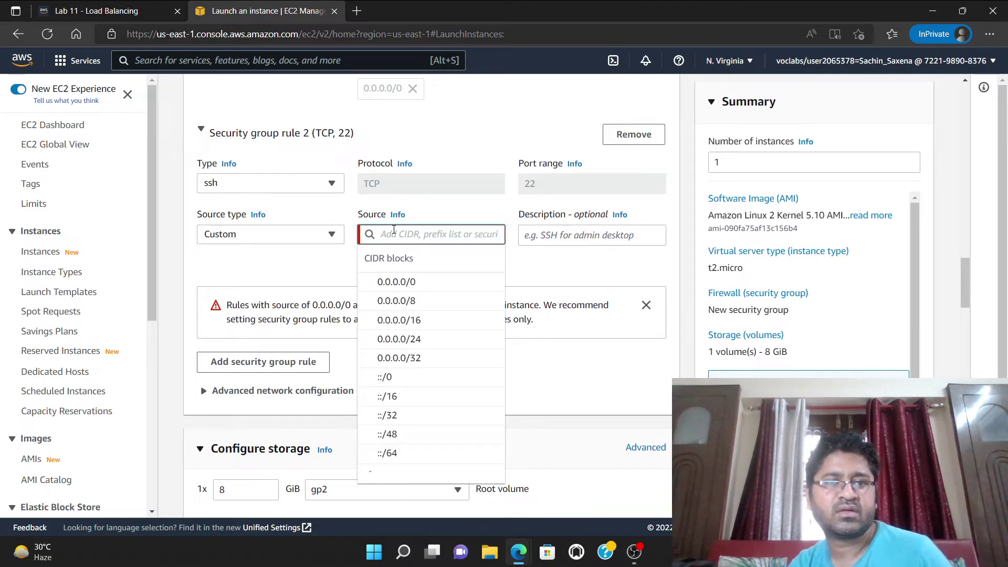
click(403, 287)
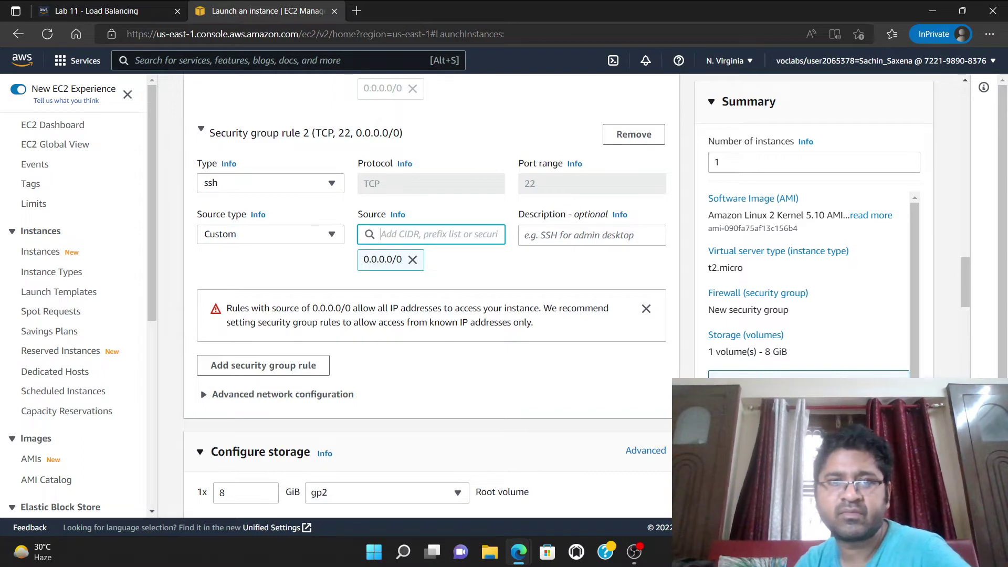
click(412, 261)
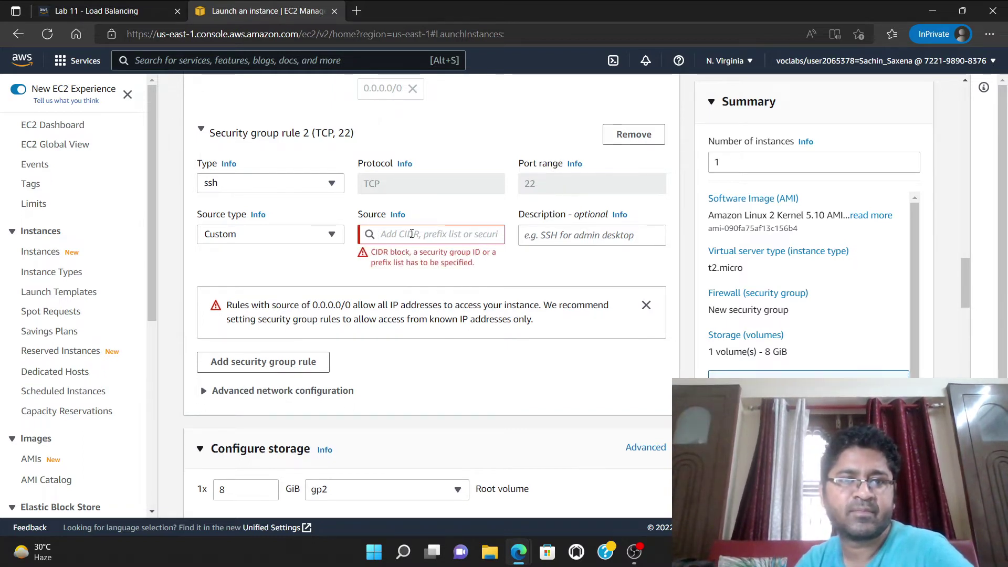
scroll(447, 427, down, 3)
scroll(447, 427, down, 1)
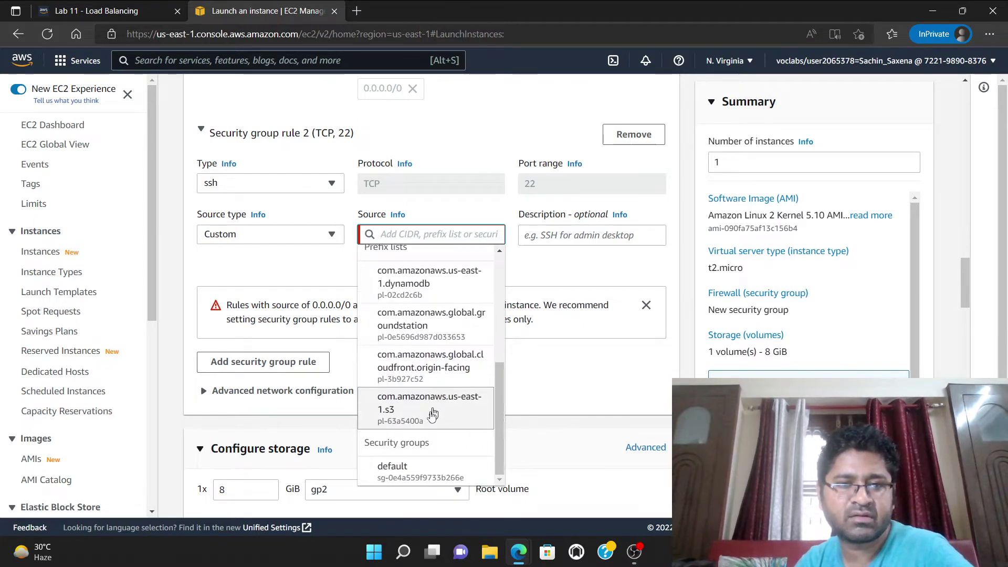
scroll(408, 367, up, 5)
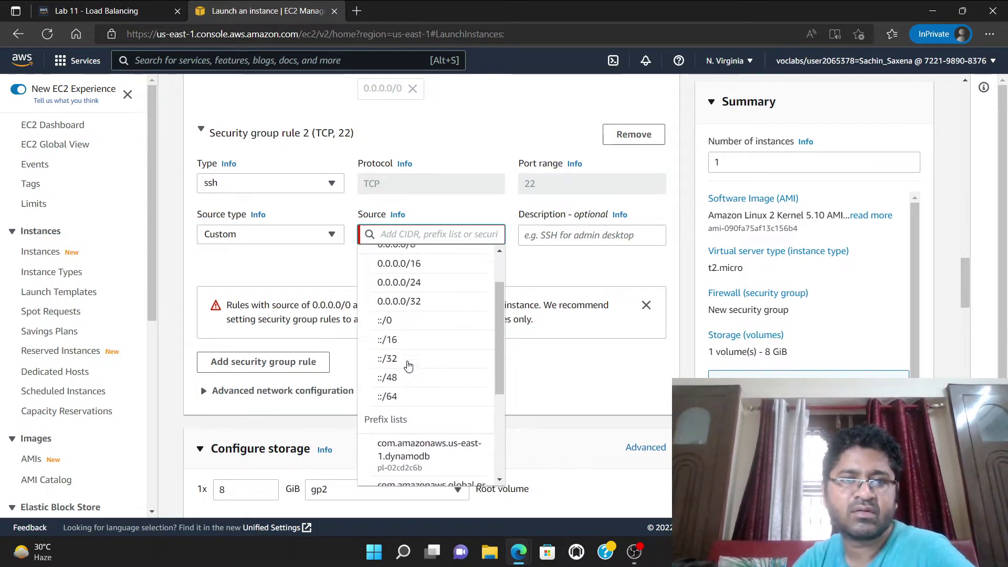
click(414, 279)
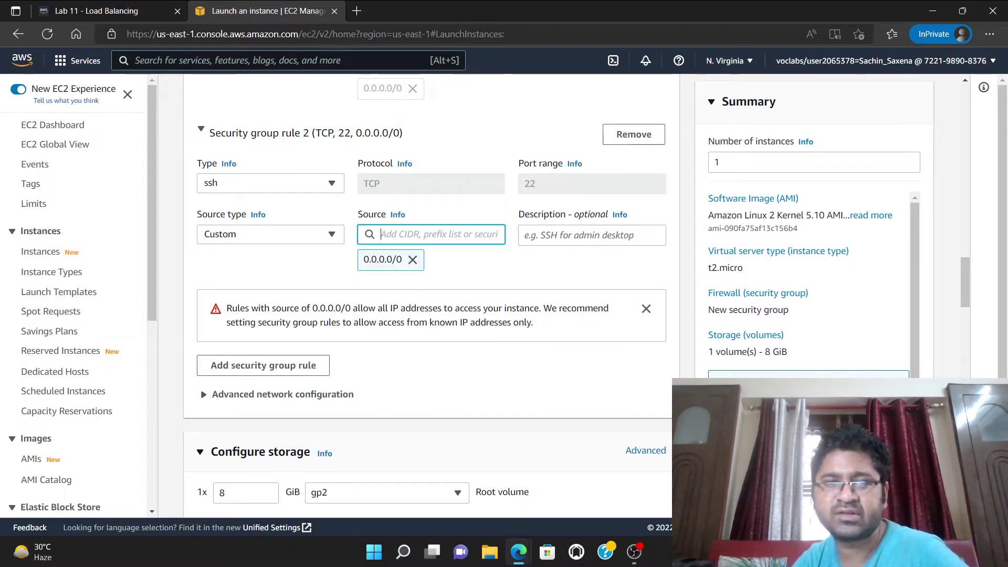
click(913, 397)
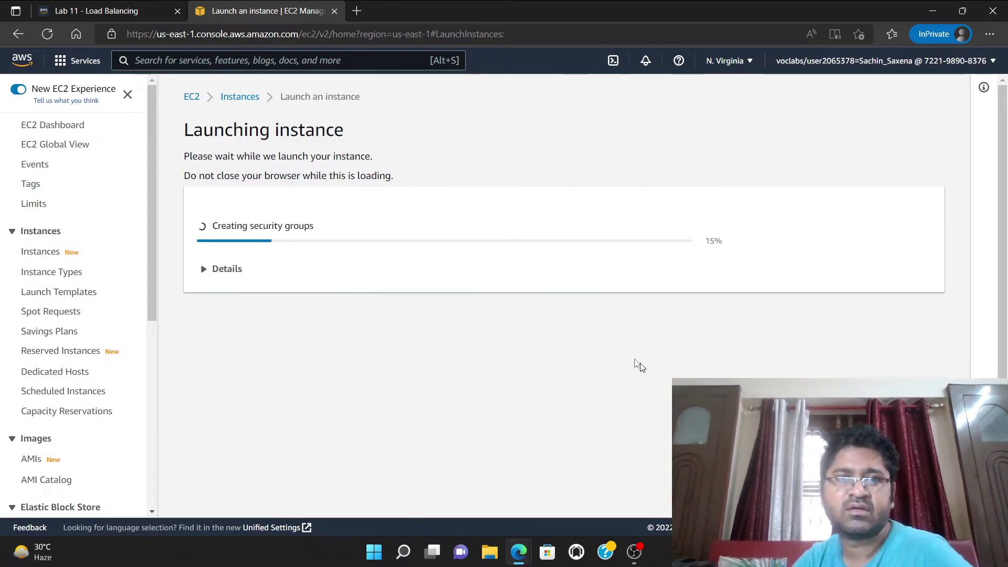
Read lab instructions 16 to 19, including Task 2 on accessing the EC2 instance's website.
click(128, 9)
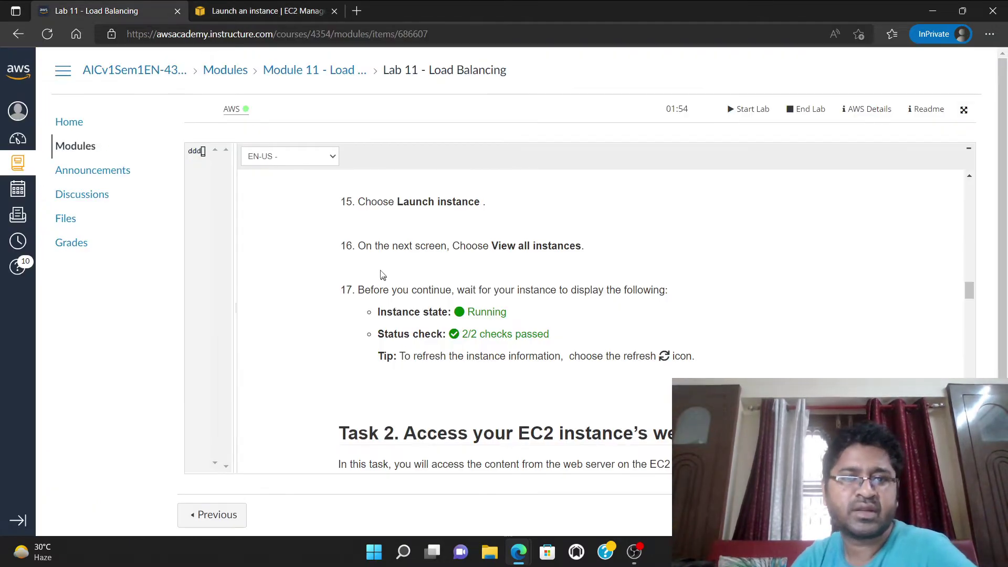
scroll(382, 274, down, 2)
scroll(382, 274, down, 2)
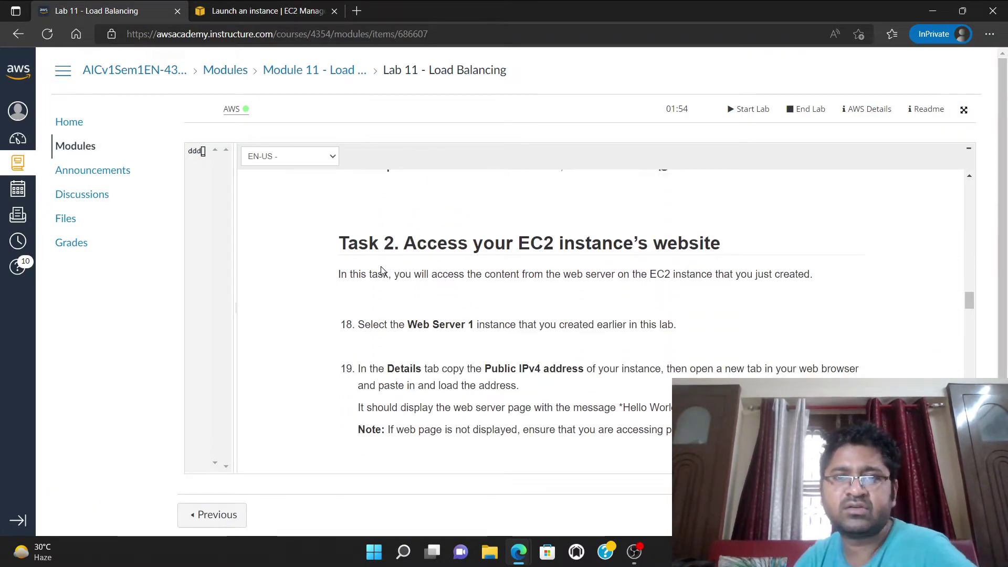
scroll(402, 266, down, 1)
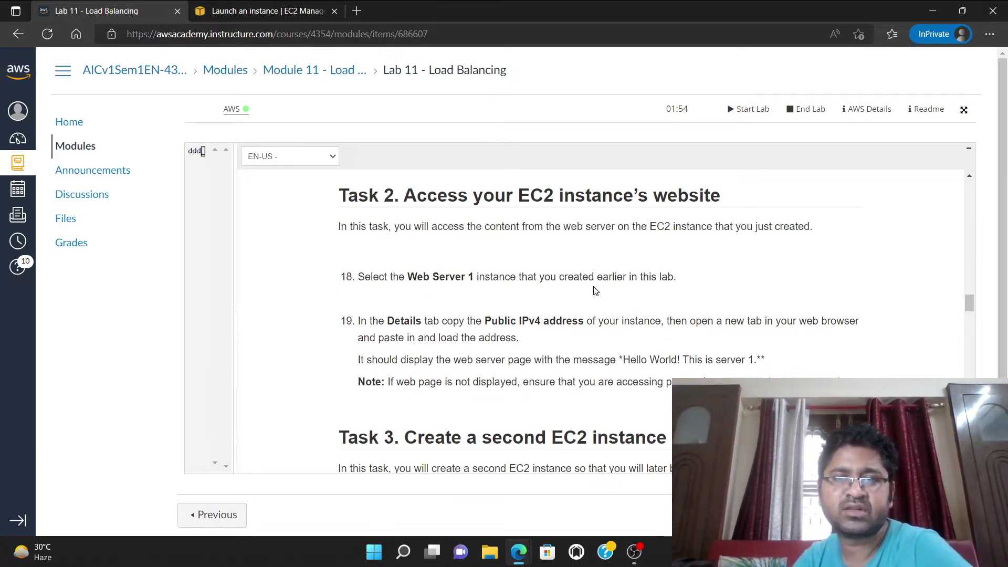
View all instances in the EC2 console and select the newly launched web server instance.
click(246, 11)
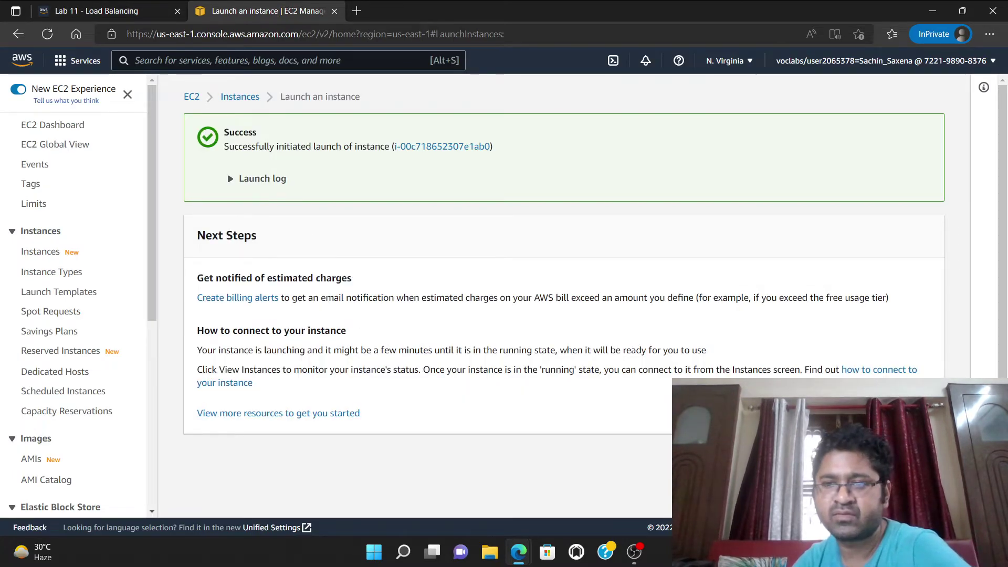
click(911, 451)
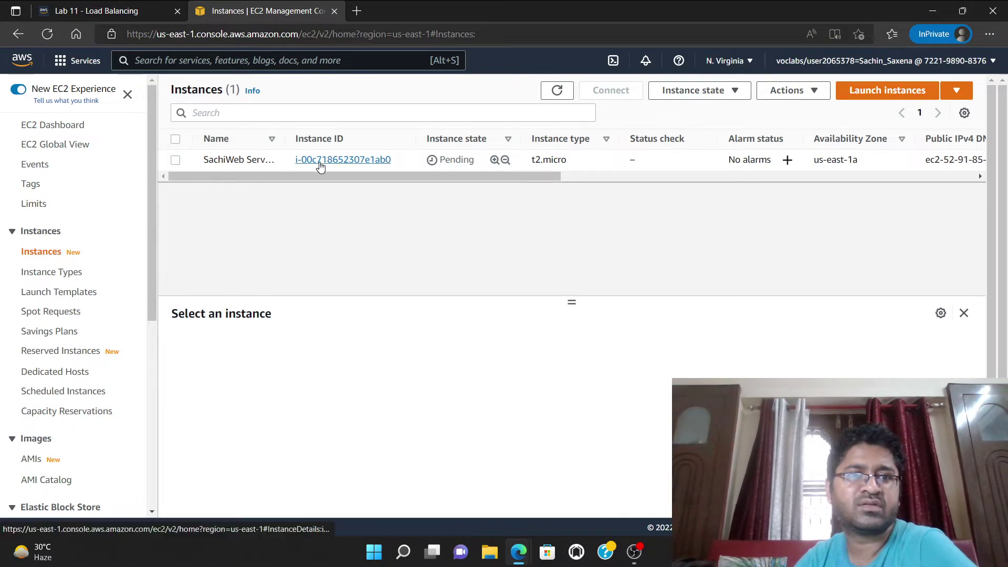
click(177, 160)
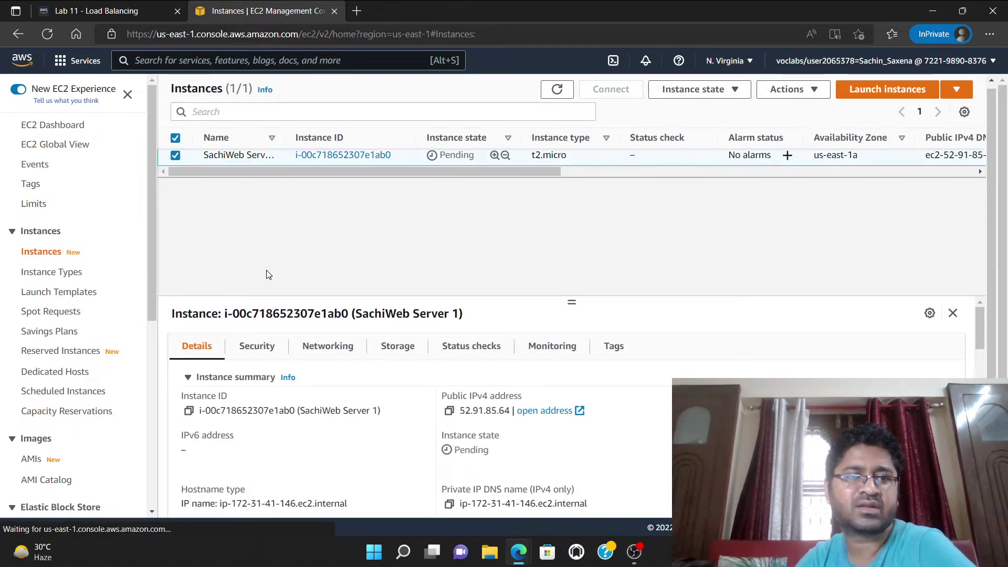
Reread instructions 18 and 19 of Task 2 on loading the instance's public IPv4 address over http.
click(83, 15)
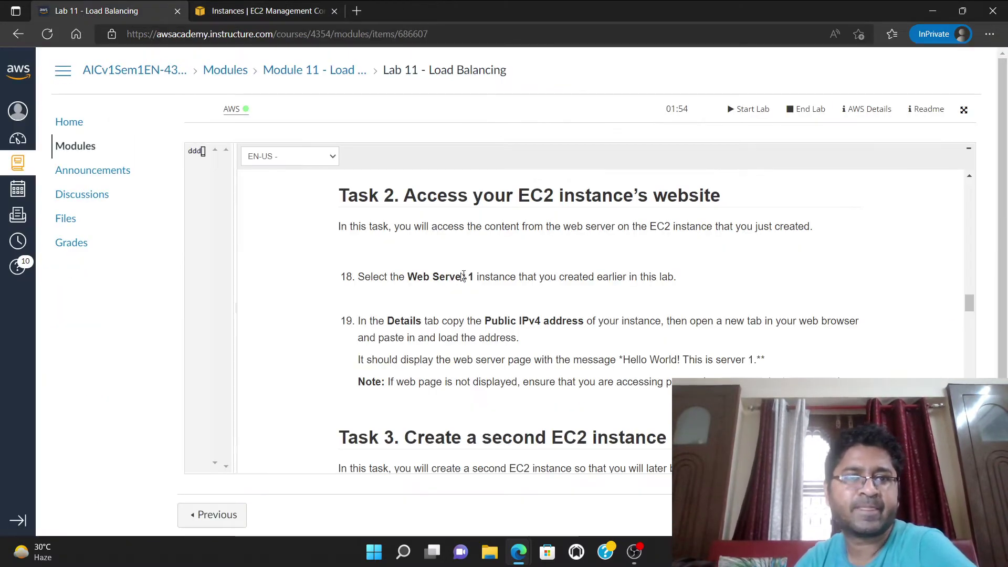
scroll(341, 266, down, 1)
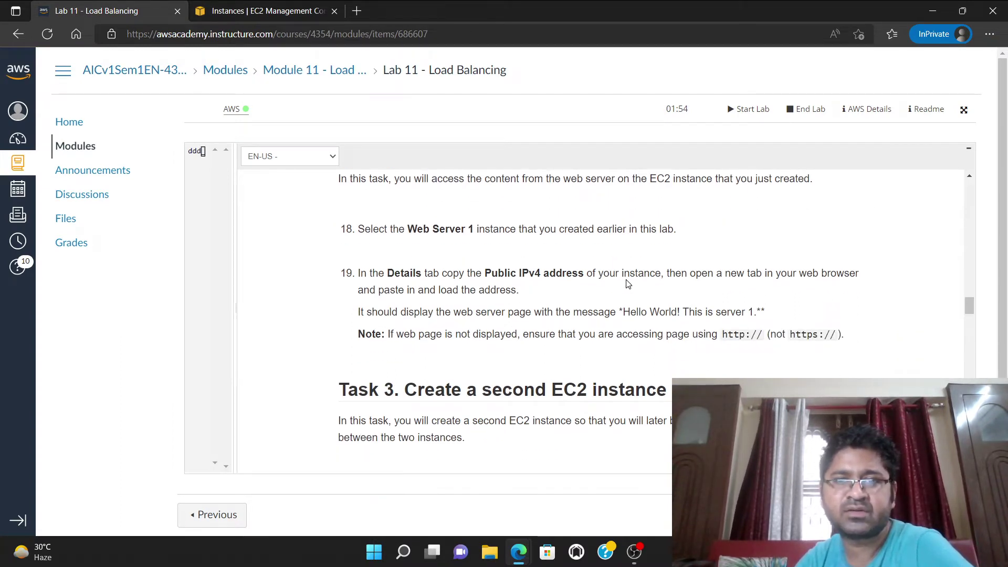
scroll(628, 285, down, 1)
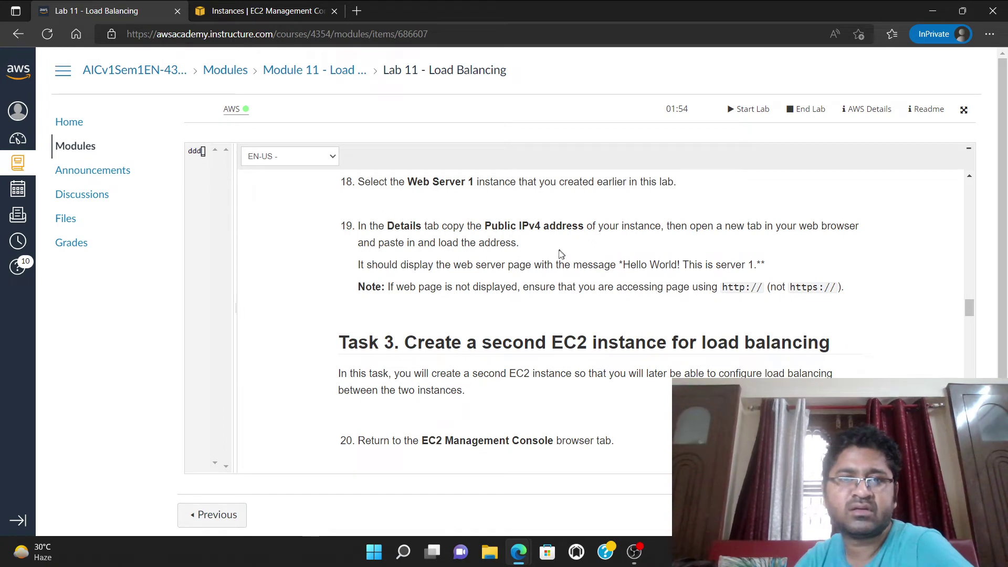
Copy the selected instance's public IPv4 address, 52.91.85.64, and load it in a new browser tab.
click(263, 11)
scroll(455, 387, down, 1)
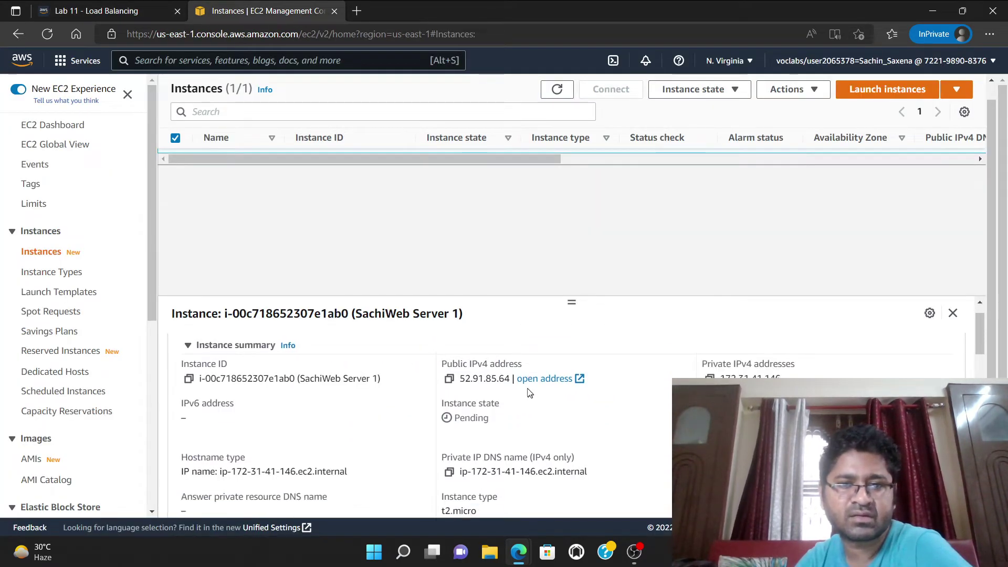
click(450, 379)
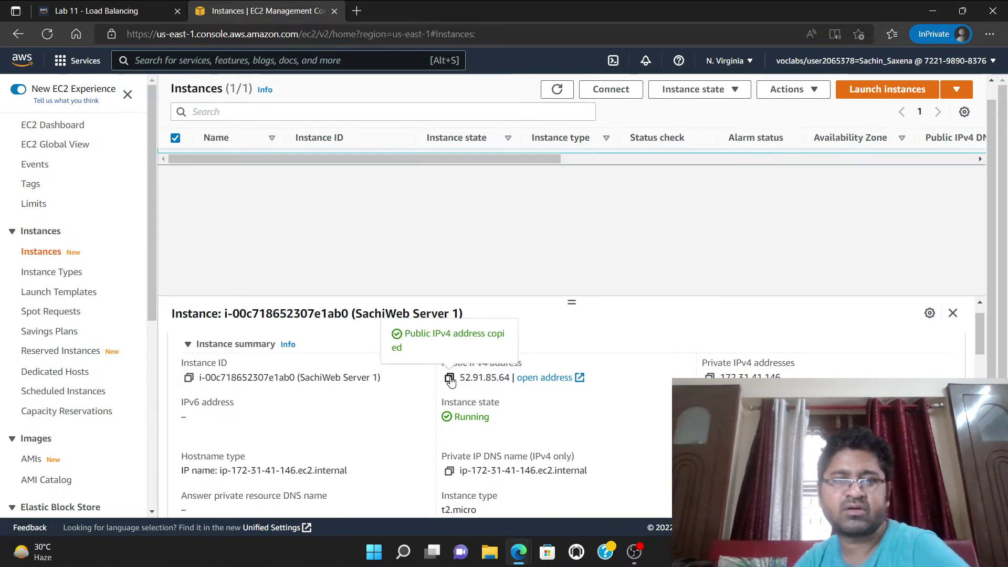
click(357, 11)
key(ctrl+v)
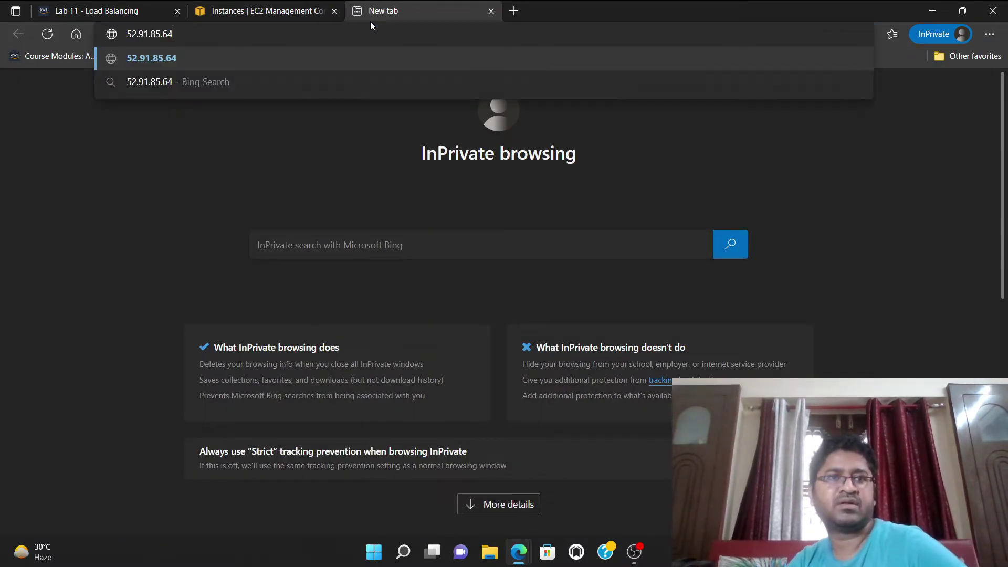
key(Return)
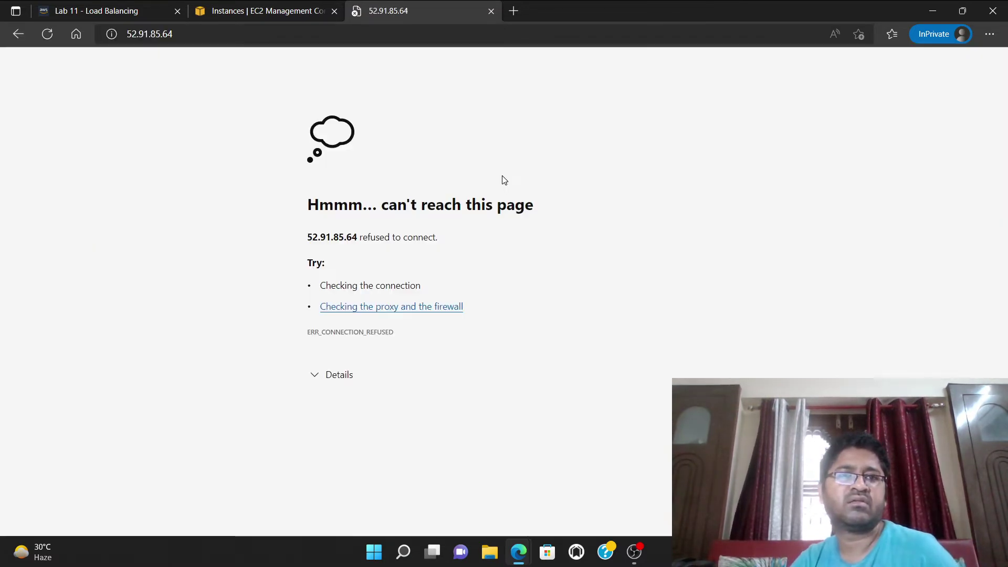
Retry loading the page at 52.91.85.64, checking the web server instance in the EC2 console between reloads.
key(F5)
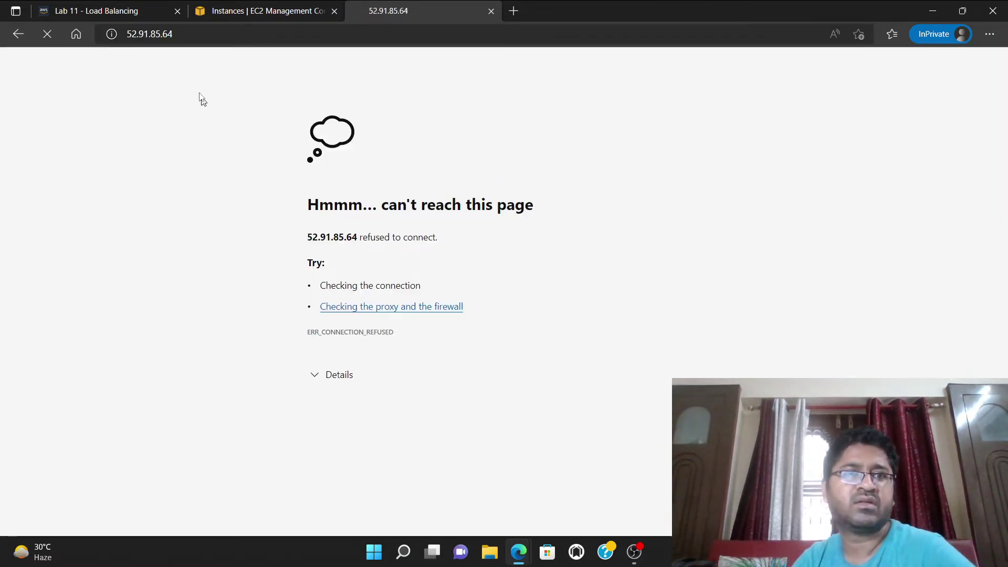
click(256, 8)
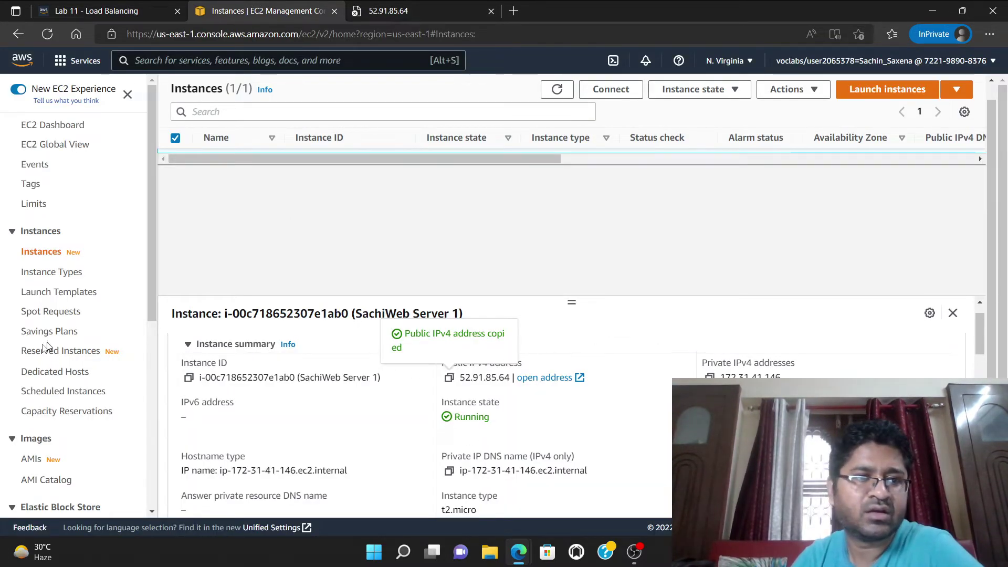
scroll(72, 335, down, 5)
scroll(72, 335, down, 2)
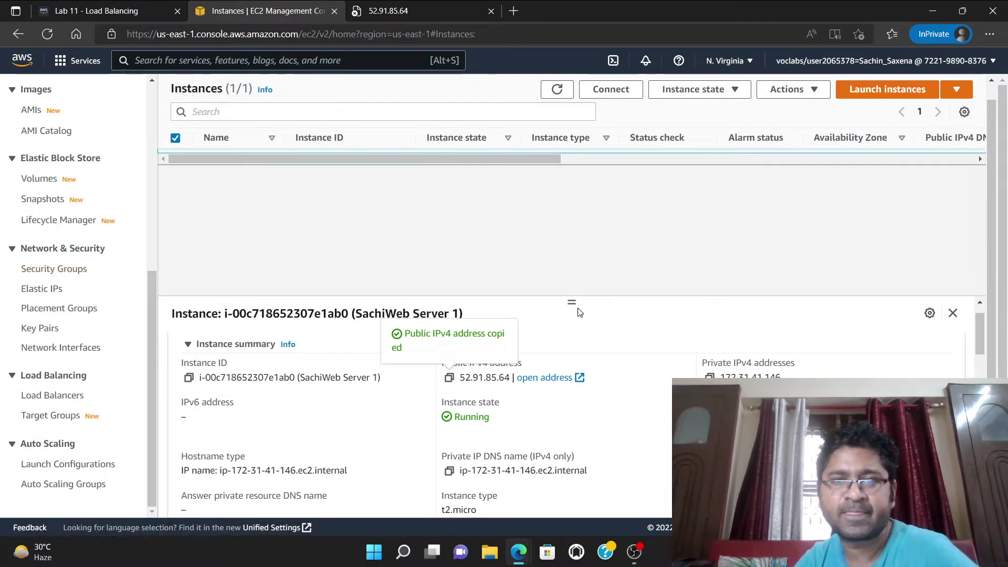
drag(572, 301, 572, 269)
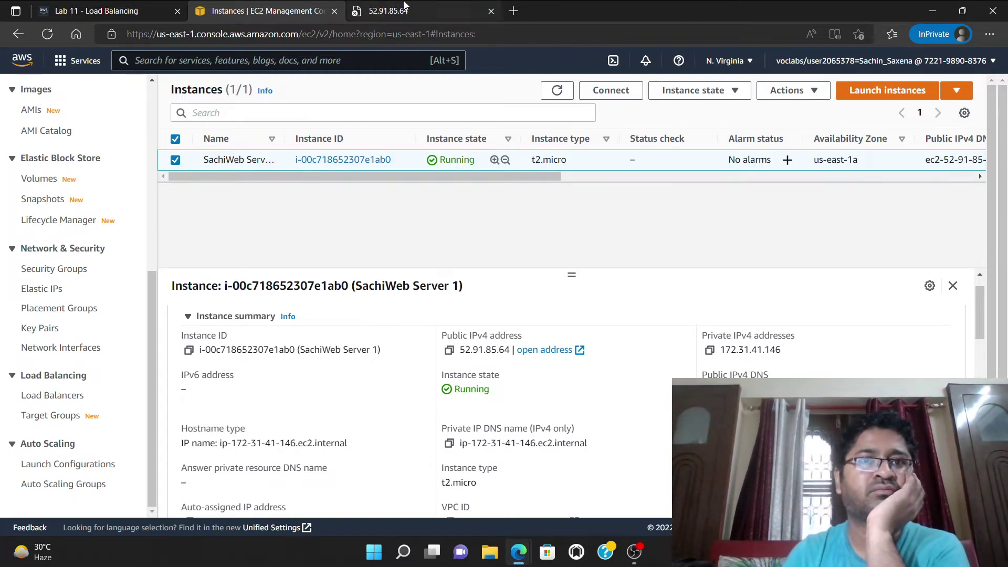
click(383, 11)
click(47, 33)
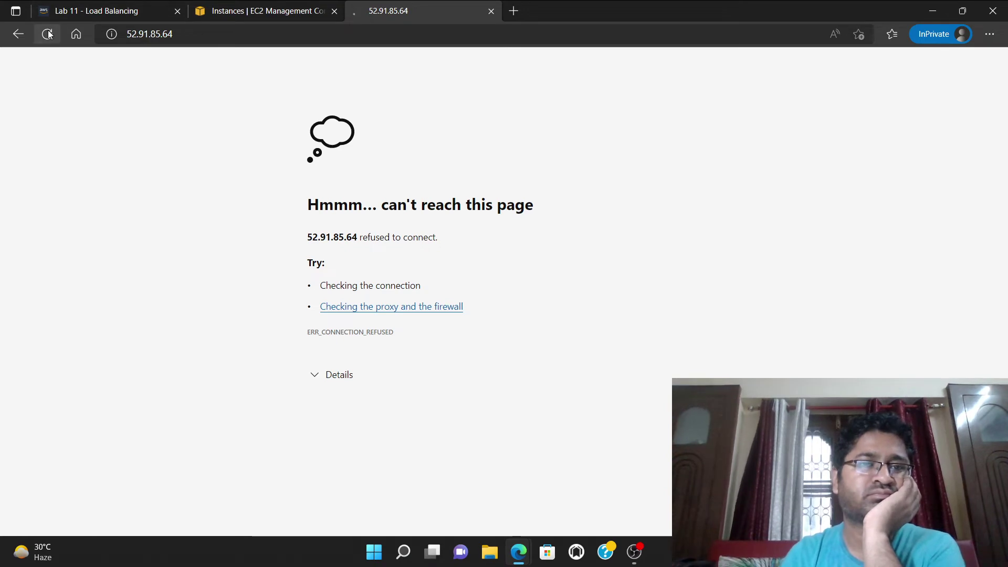
Review the instance's summary details in the EC2 console and reload the web page at 52.91.85.64.
click(293, 8)
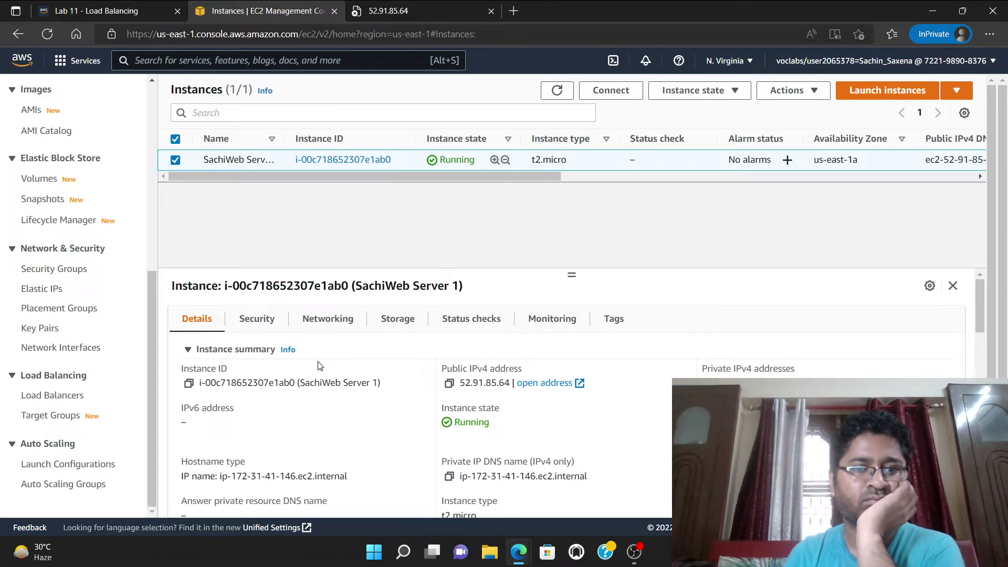
scroll(317, 364, down, 1)
scroll(348, 362, down, 8)
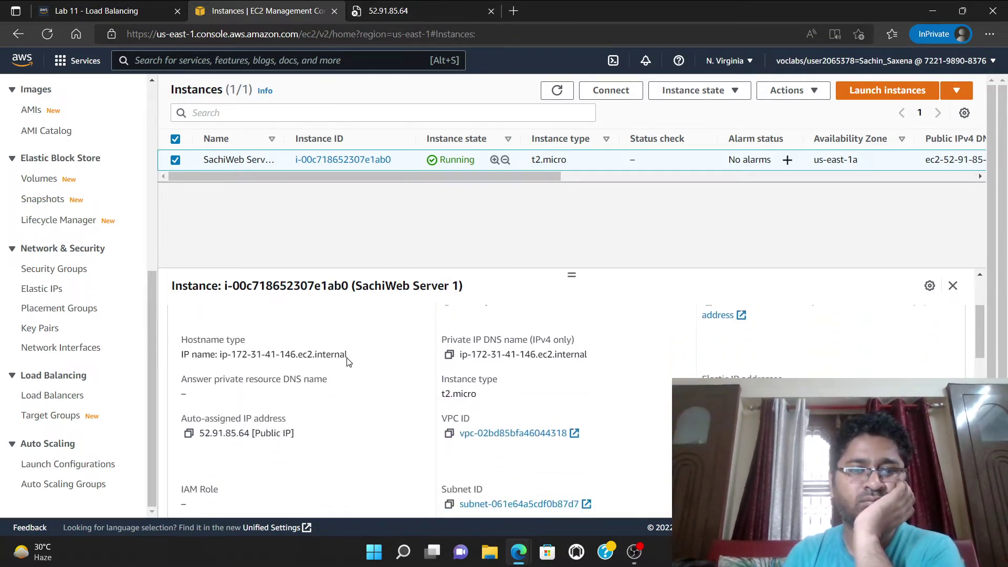
scroll(348, 362, up, 4)
scroll(367, 363, up, 3)
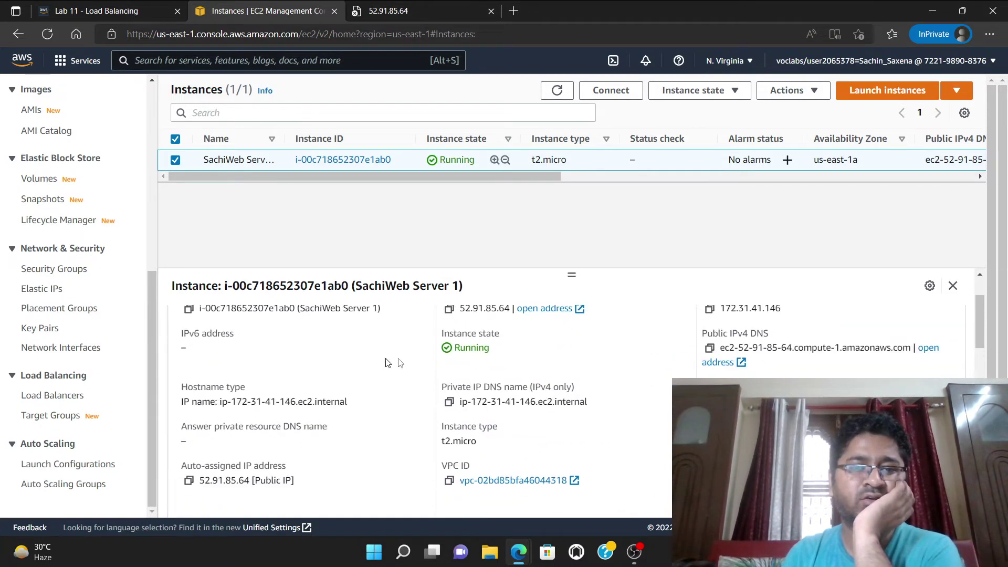
scroll(493, 328, up, 1)
click(388, 11)
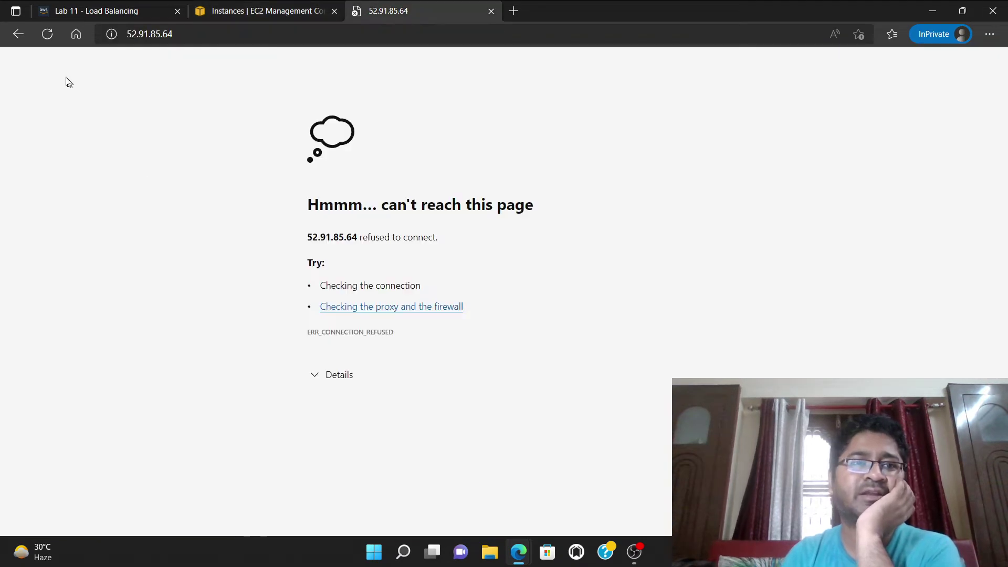
click(46, 35)
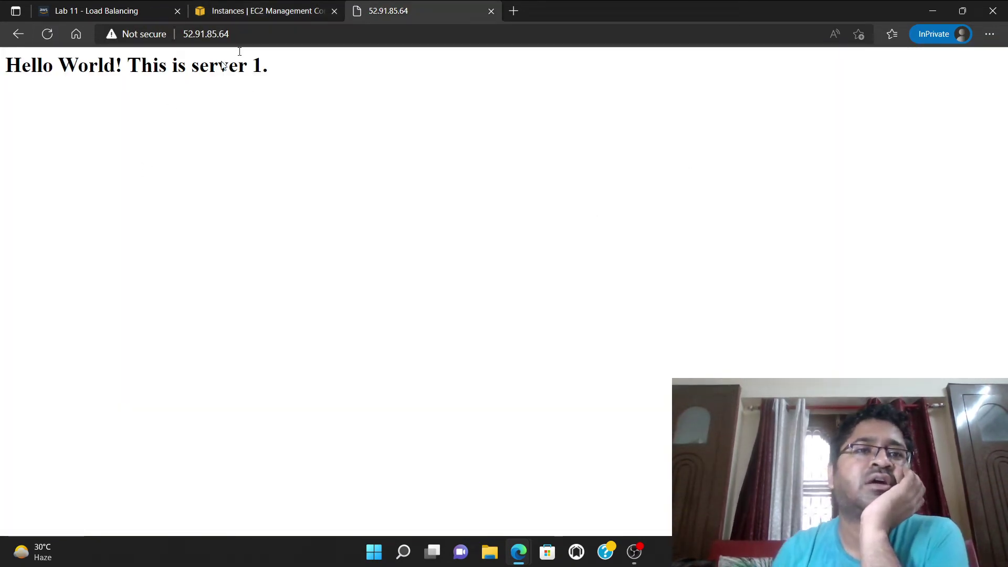
Read the lab's Task 3 instructions from step 20 on creating a second EC2 instance for load balancing.
click(257, 12)
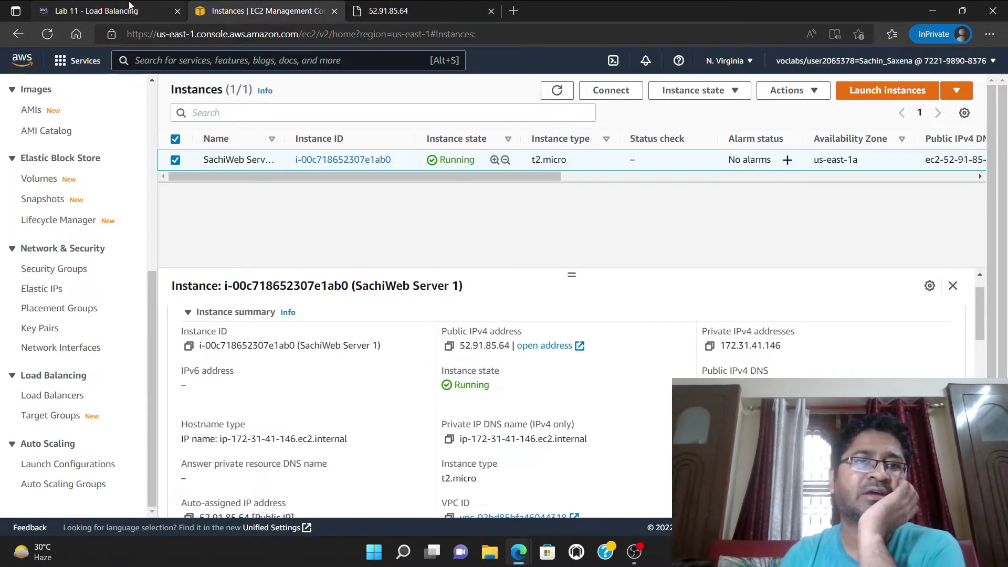
click(87, 10)
scroll(477, 316, down, 1)
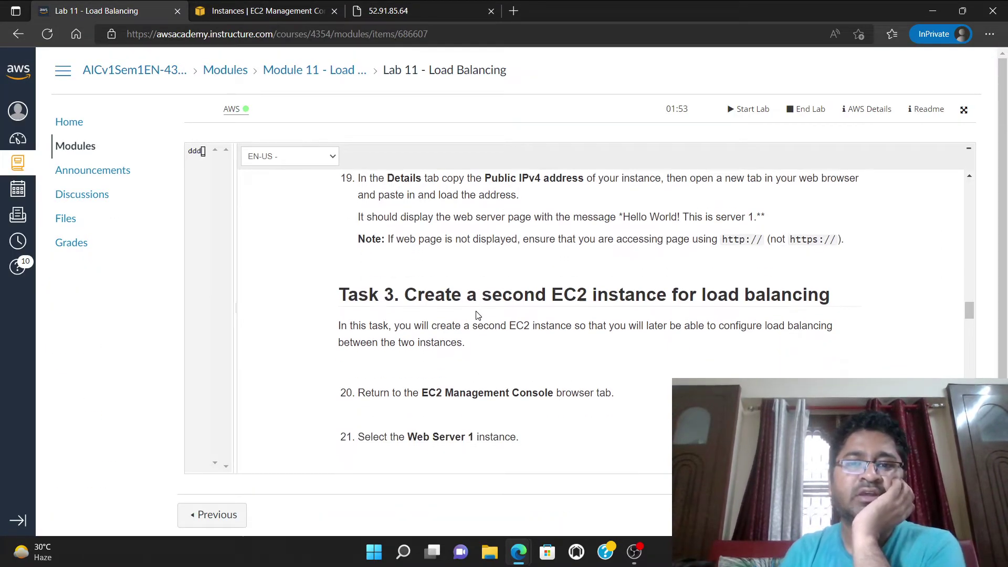
scroll(477, 315, down, 1)
scroll(476, 315, down, 4)
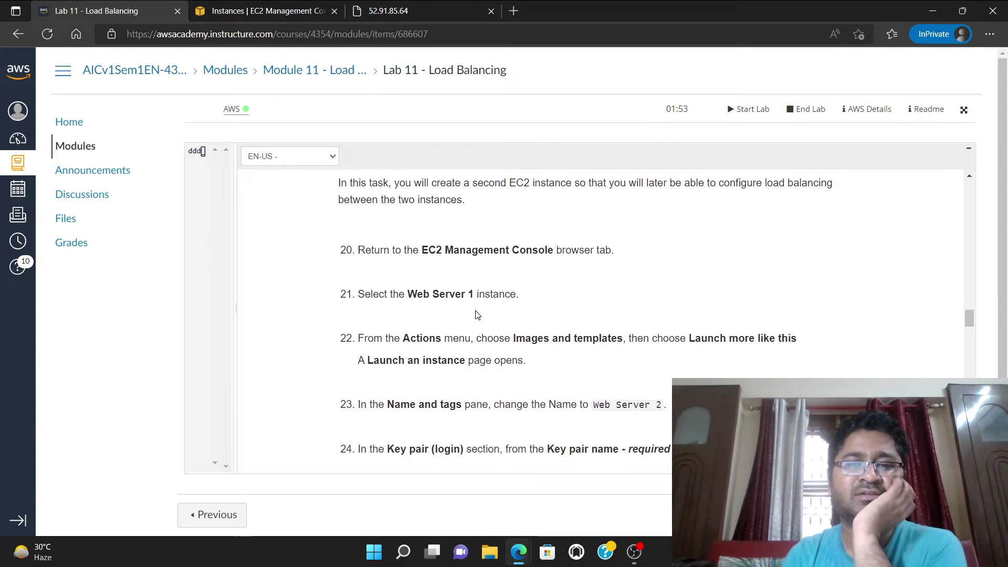
scroll(476, 315, up, 2)
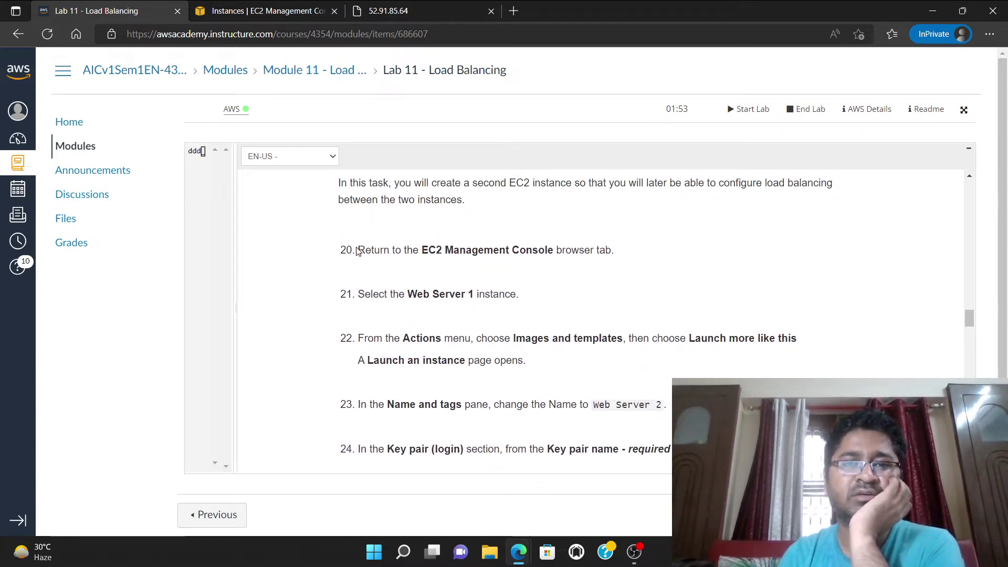
scroll(356, 251, up, 1)
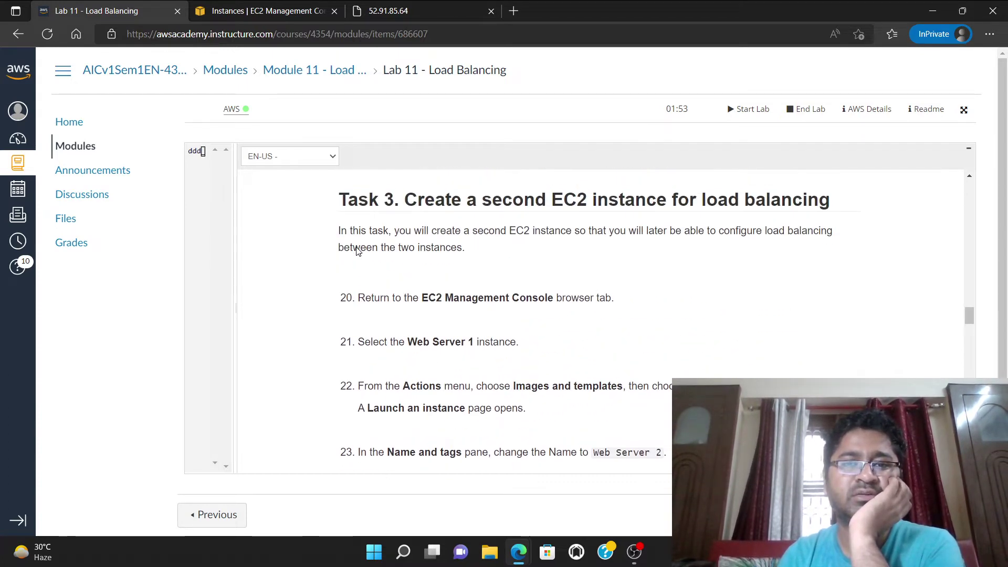
Close the web server page's browser tab and return to the EC2 instances list.
click(411, 5)
click(491, 11)
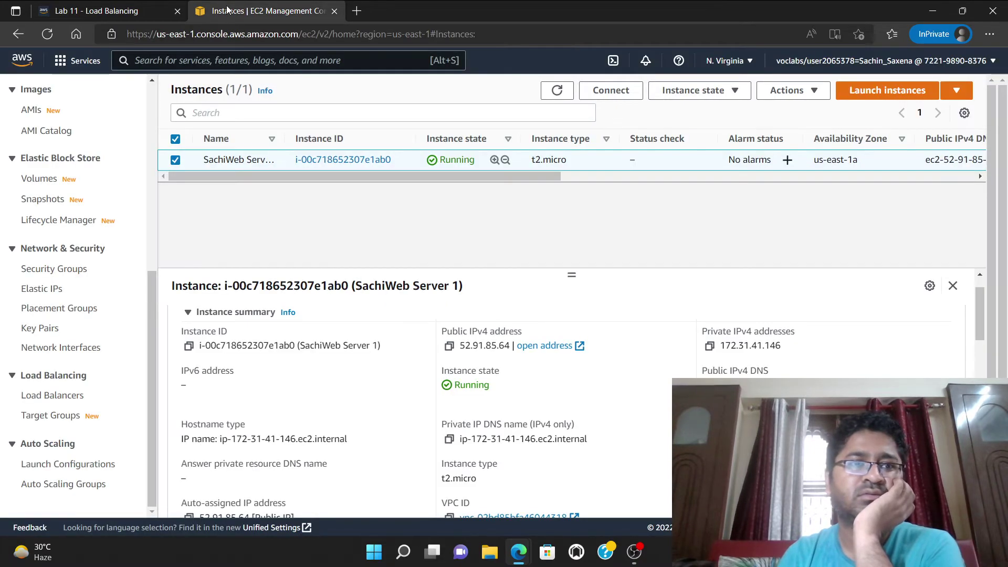
scroll(51, 121, up, 6)
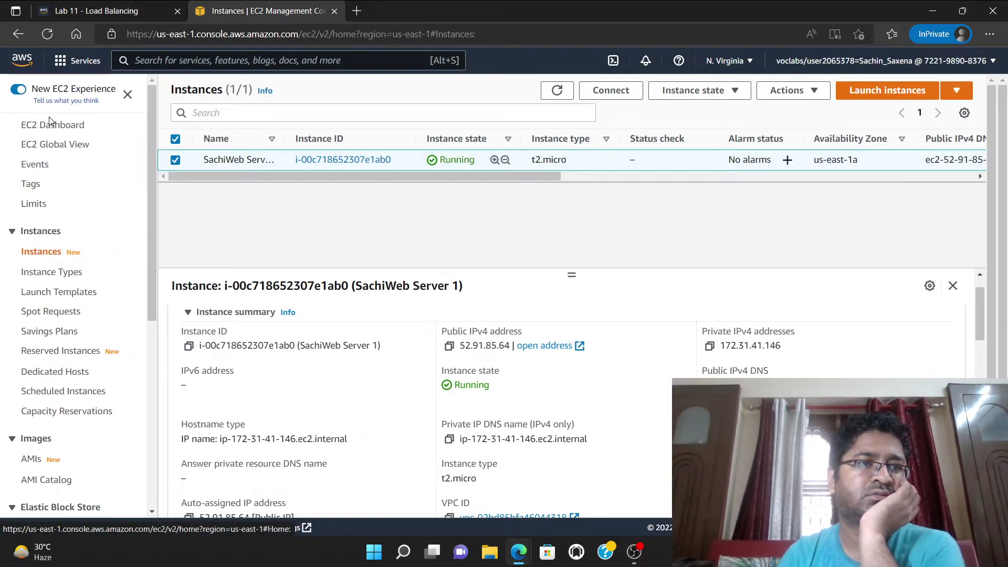
Reread lab instructions 18 to 25 and check that the first web server instance is selected in the EC2 console.
click(93, 10)
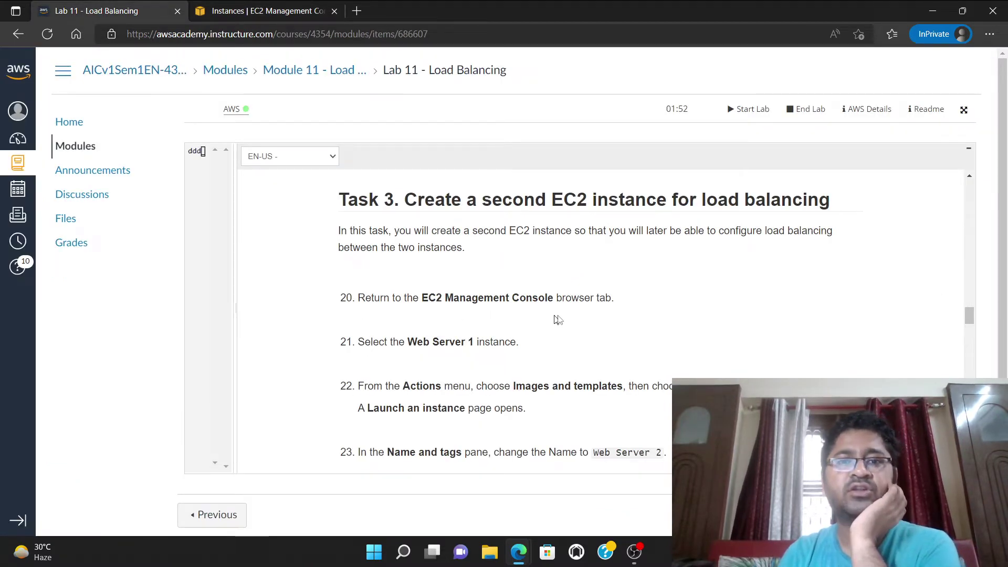
click(262, 10)
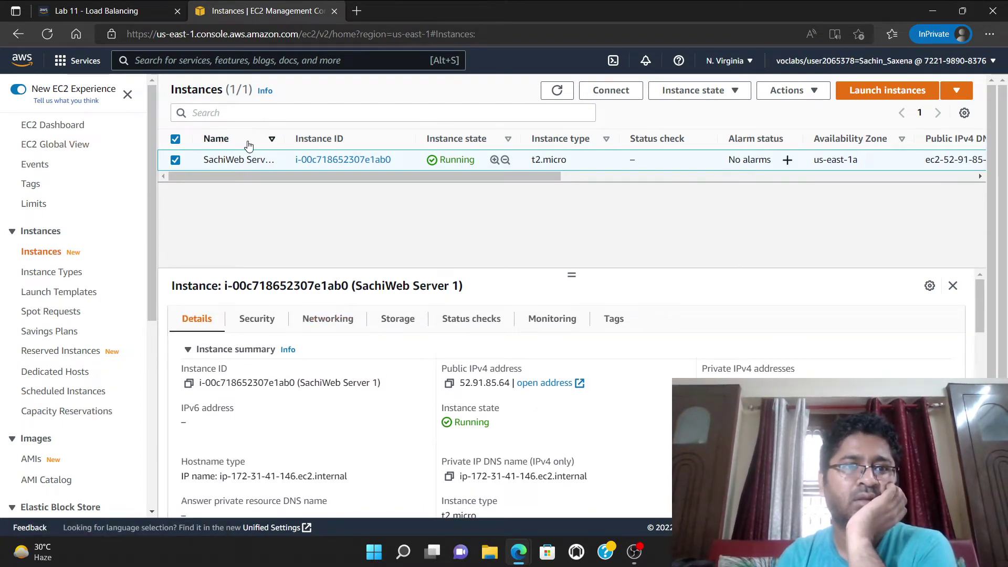
click(121, 10)
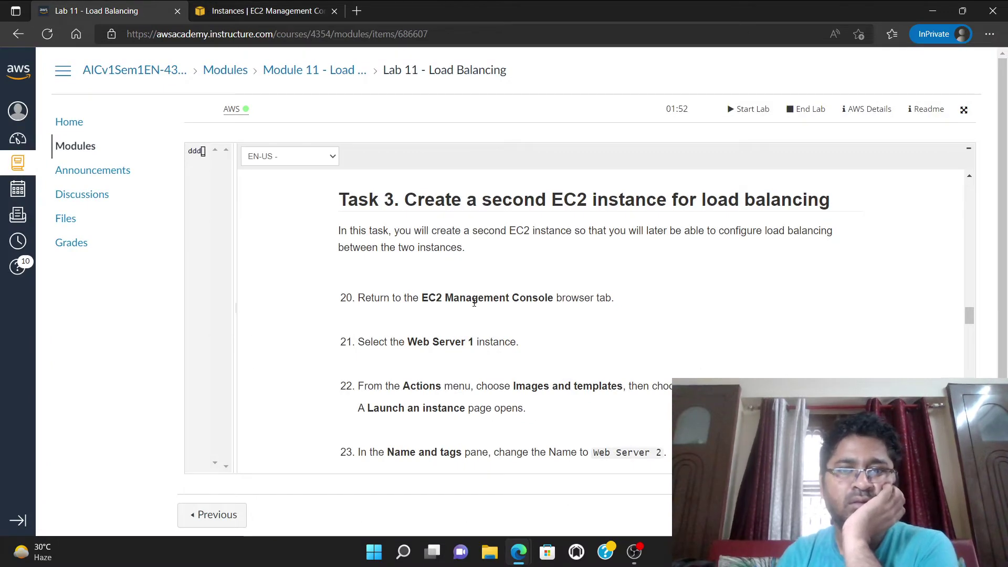
scroll(527, 341, up, 2)
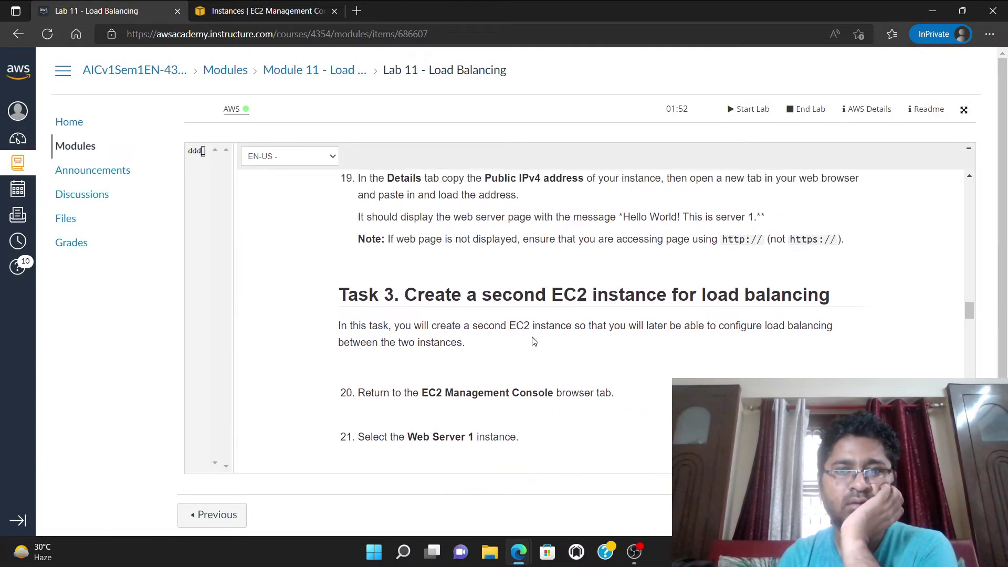
scroll(534, 341, up, 1)
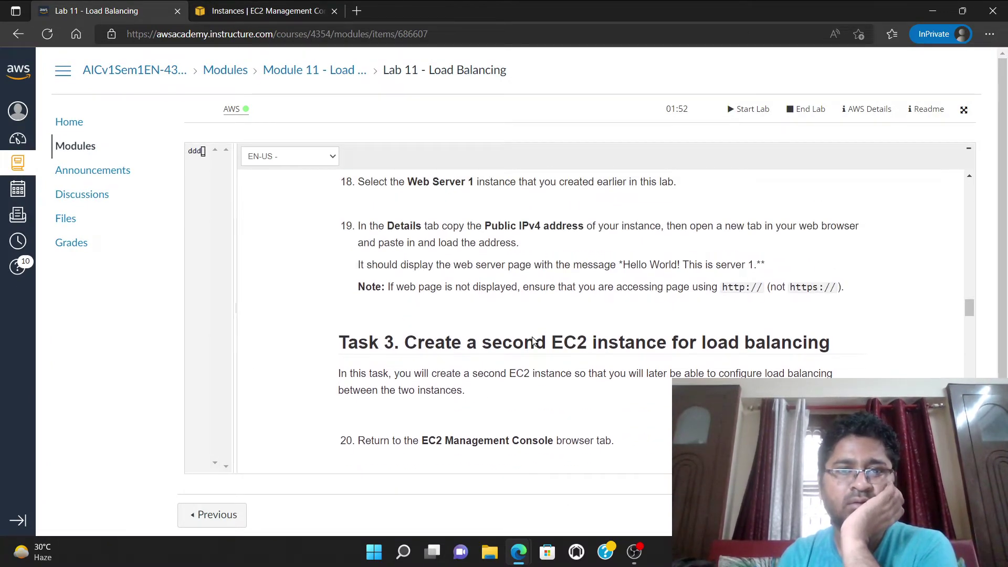
scroll(533, 340, down, 3)
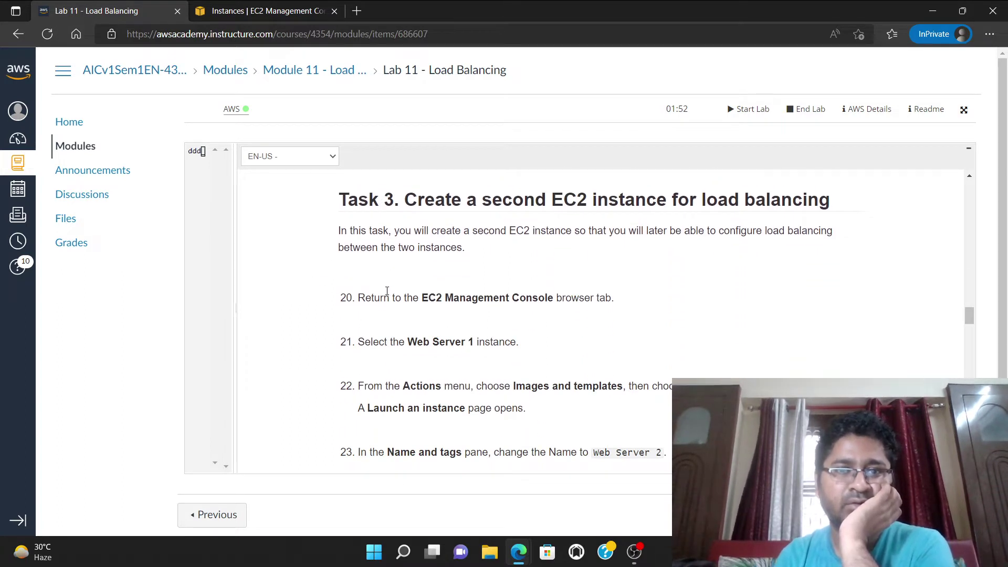
scroll(387, 291, down, 1)
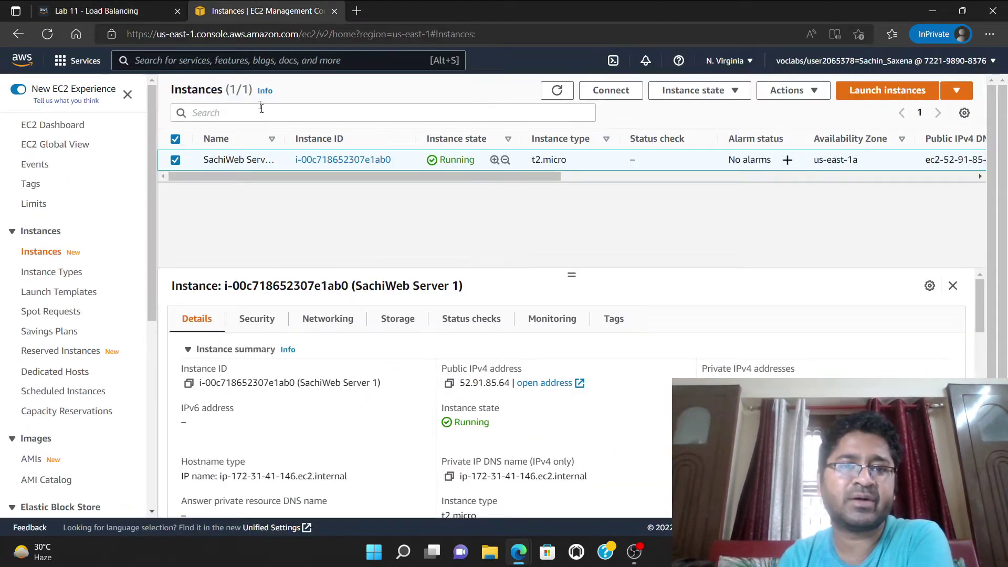
click(265, 10)
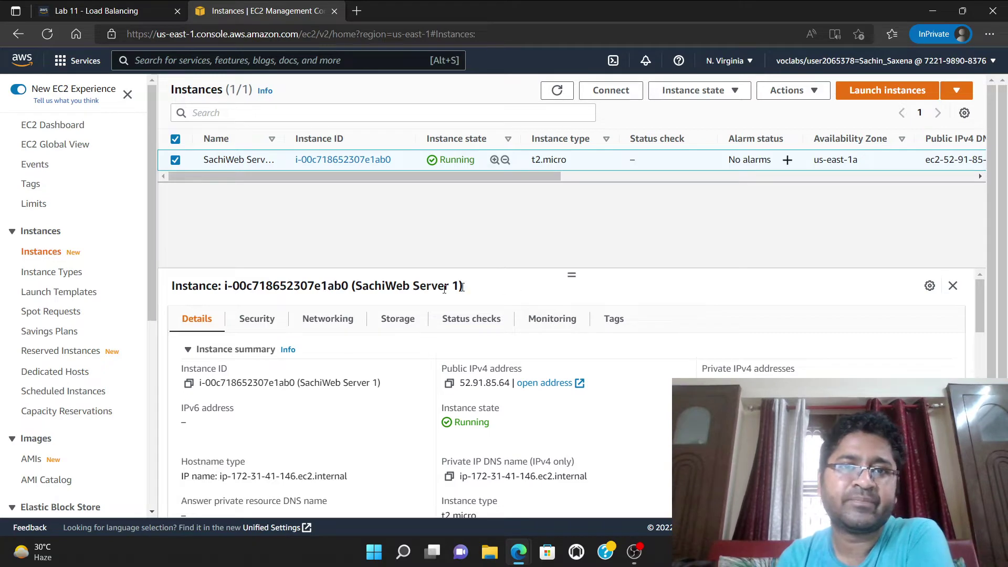
scroll(363, 303, down, 2)
scroll(364, 303, up, 2)
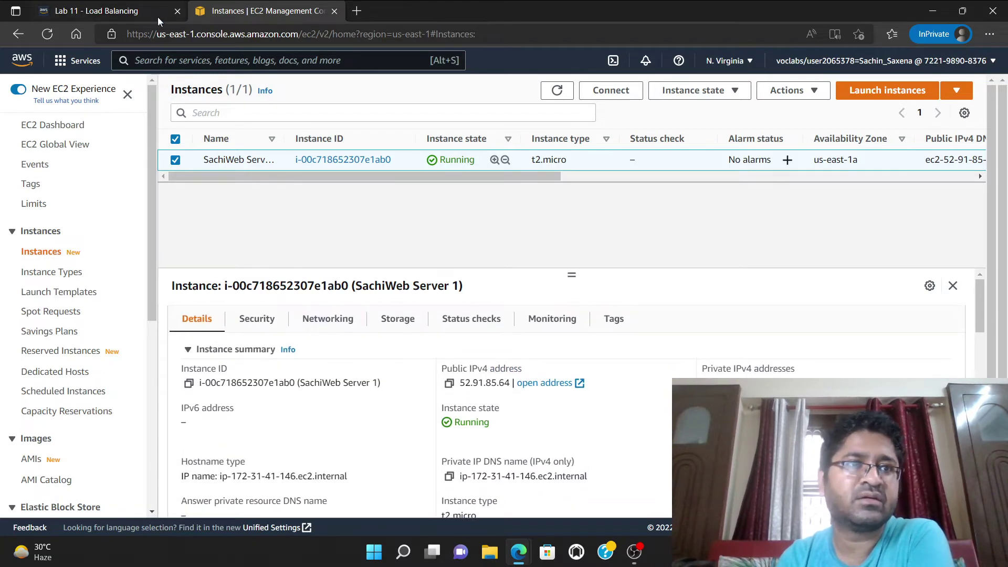
click(133, 10)
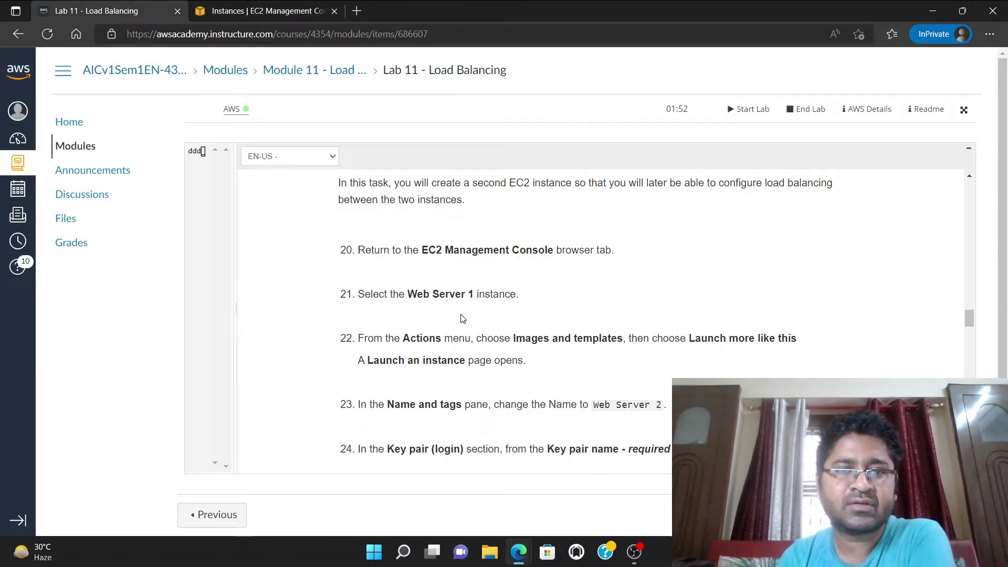
scroll(462, 317, down, 1)
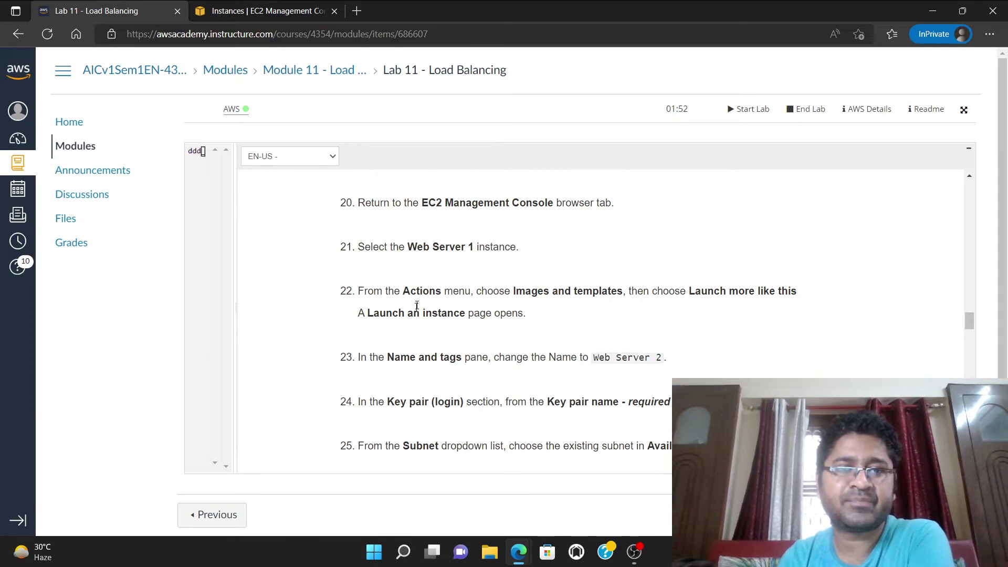
Following lab instruction 22, start a Launch more like this from the selected first web server instance.
click(241, 13)
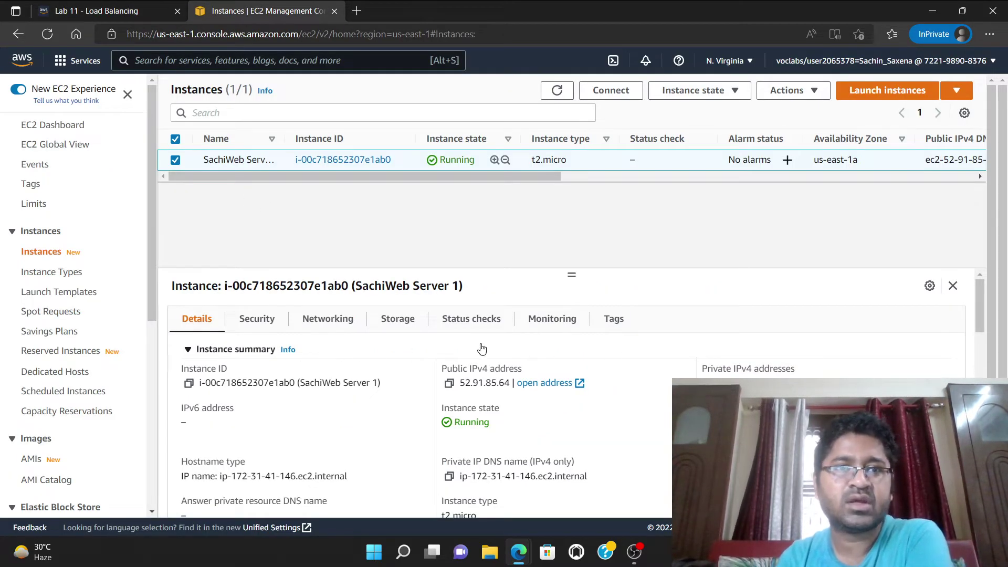
click(809, 91)
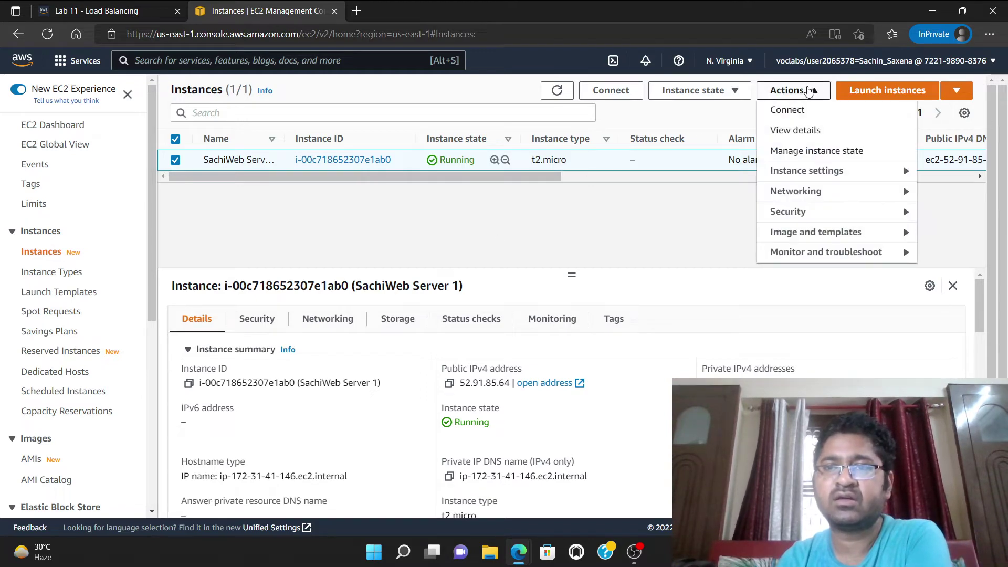
click(96, 13)
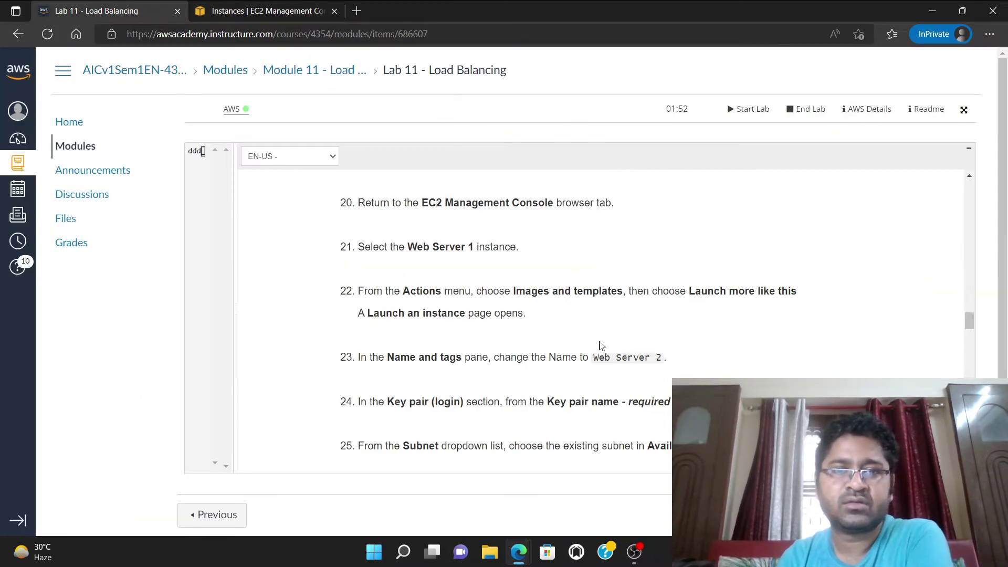
click(279, 14)
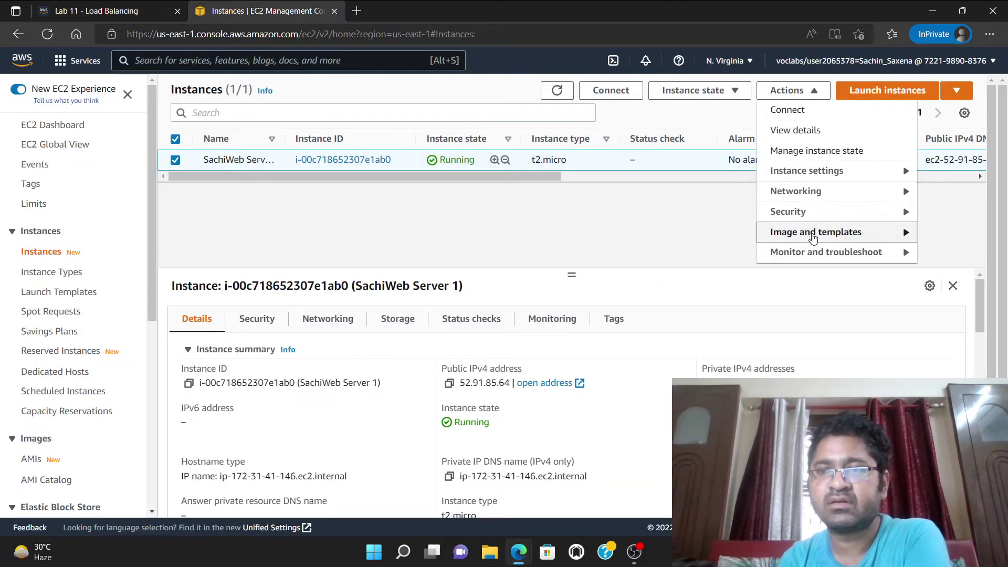
mouse_move(814, 232)
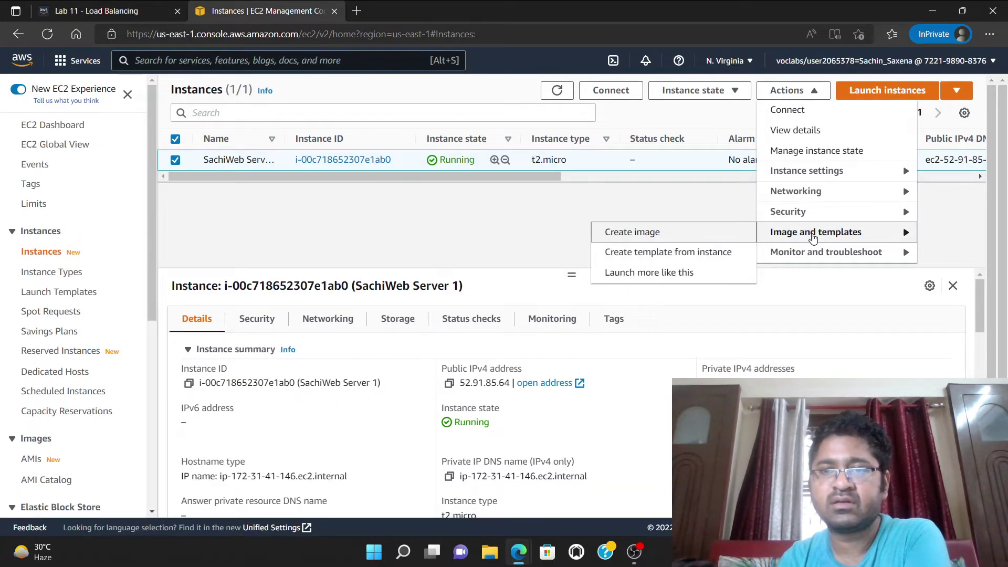
click(123, 12)
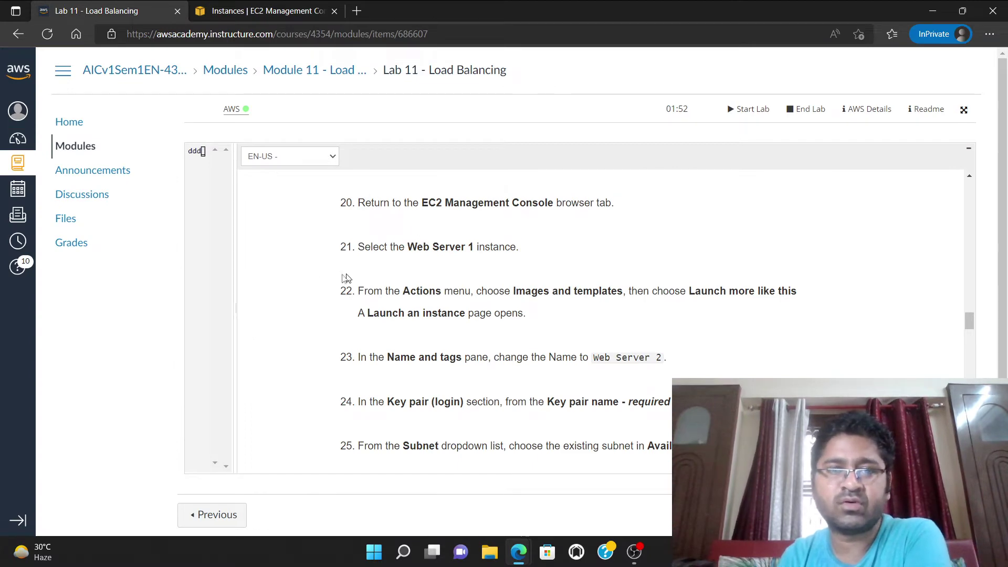
click(252, 10)
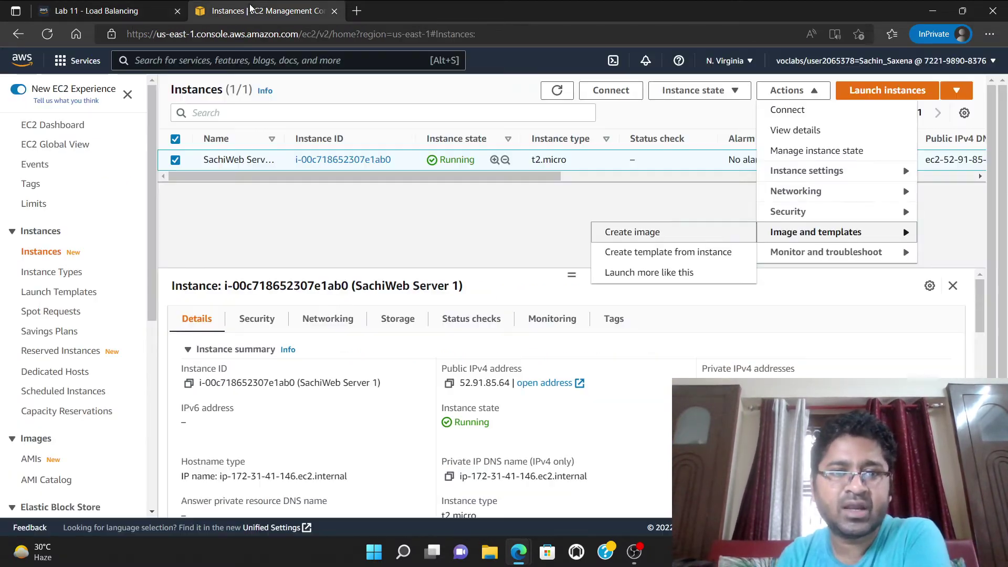
click(623, 273)
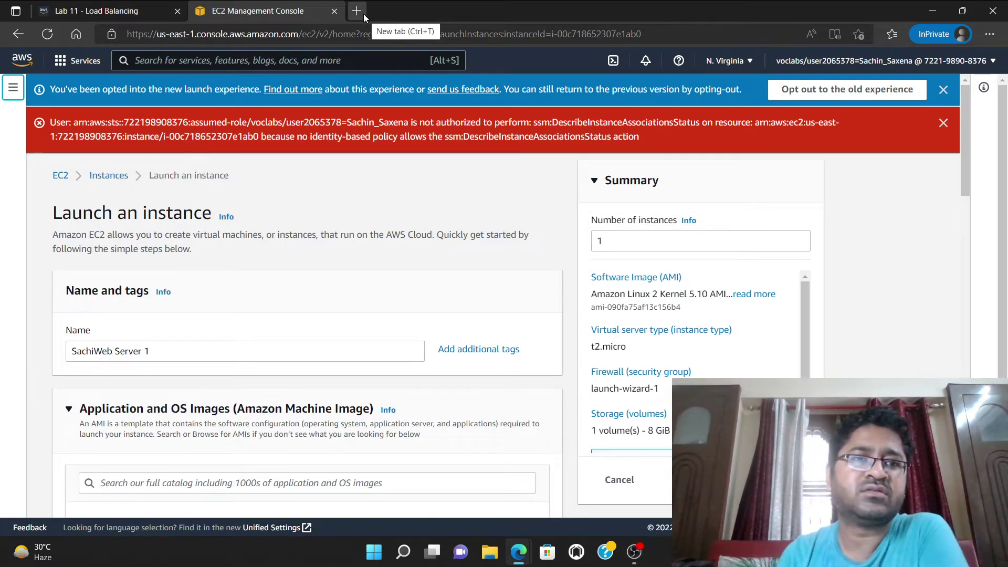
Copy the name Web Server 2 from lab instruction 23 into the new instance's name, prefixed with the owner's first name.
click(103, 8)
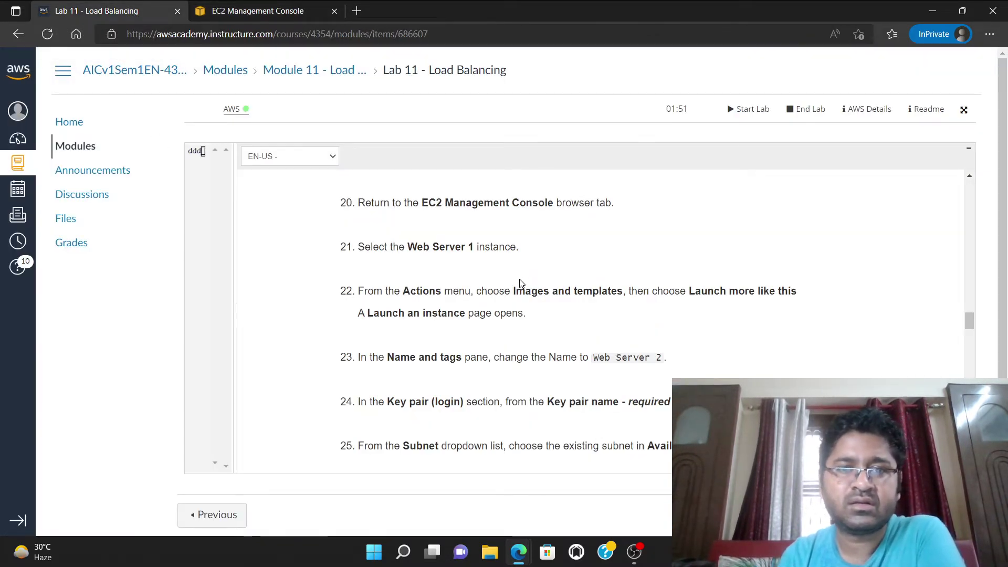
scroll(521, 284, down, 1)
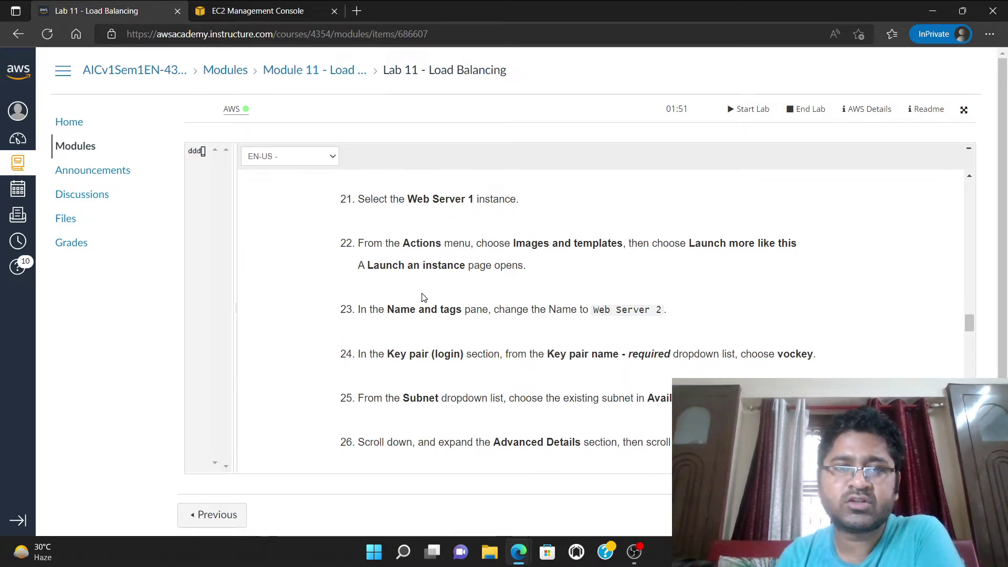
scroll(393, 336, down, 1)
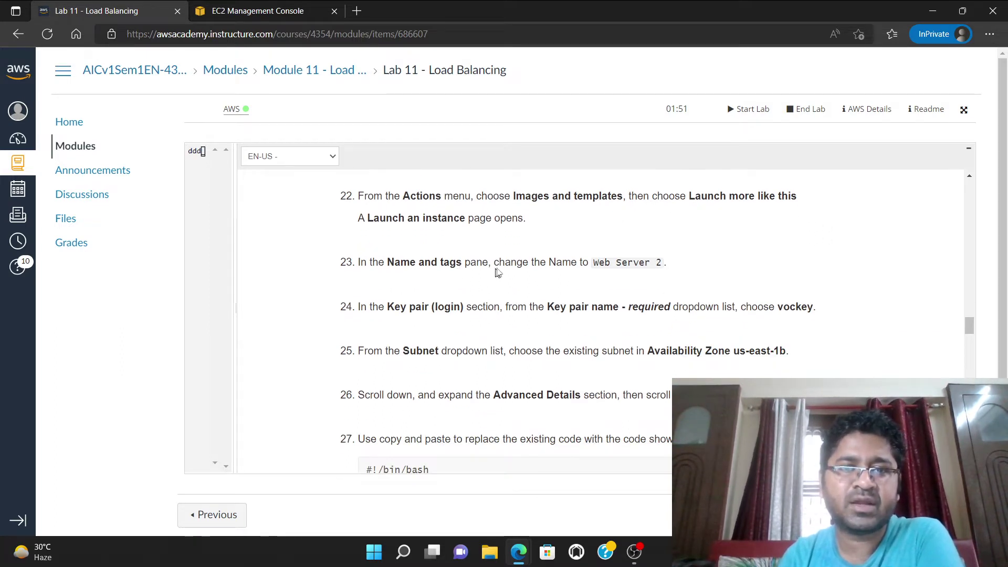
drag(592, 262, 667, 259)
key(ctrl+c)
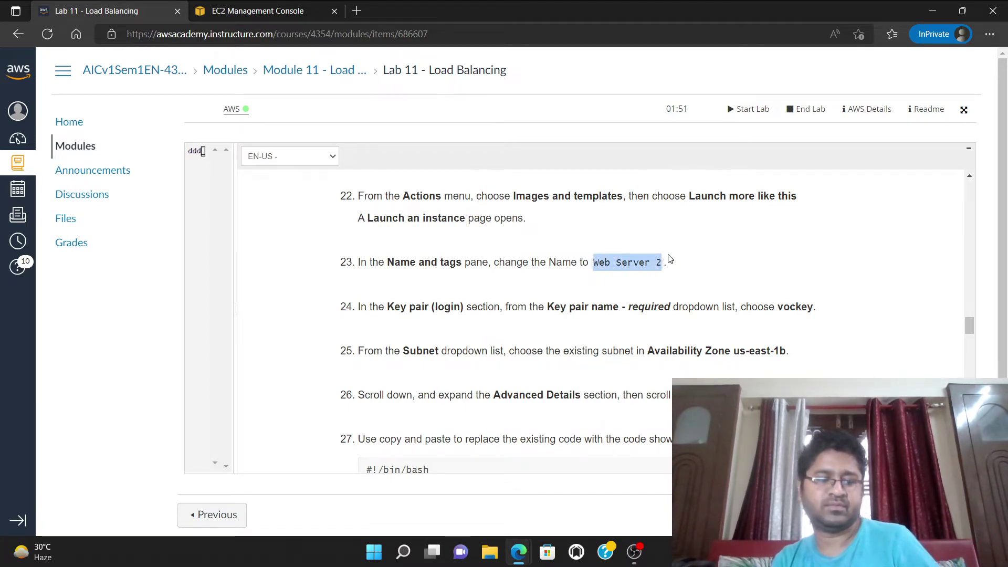
click(242, 9)
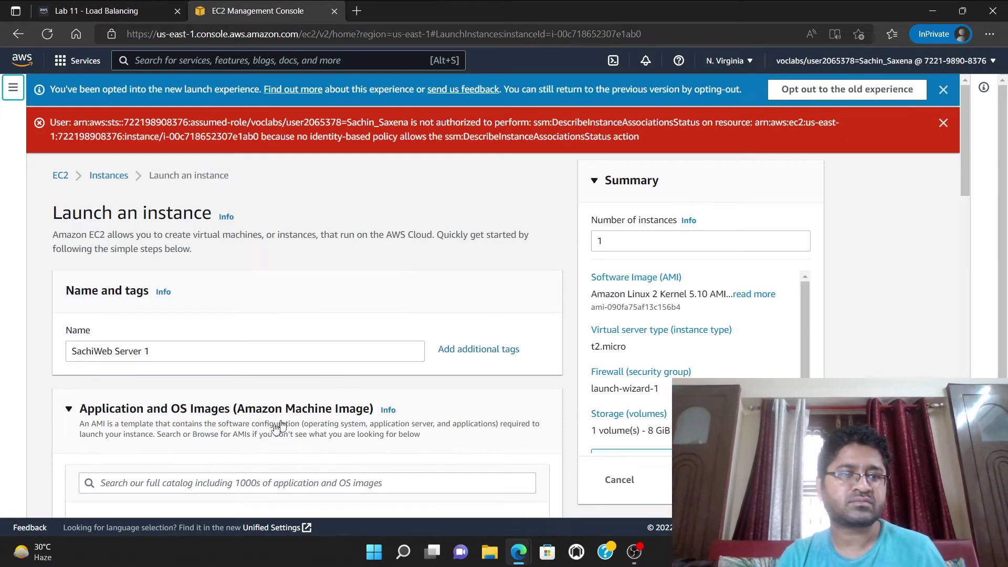
drag(157, 351, 48, 353)
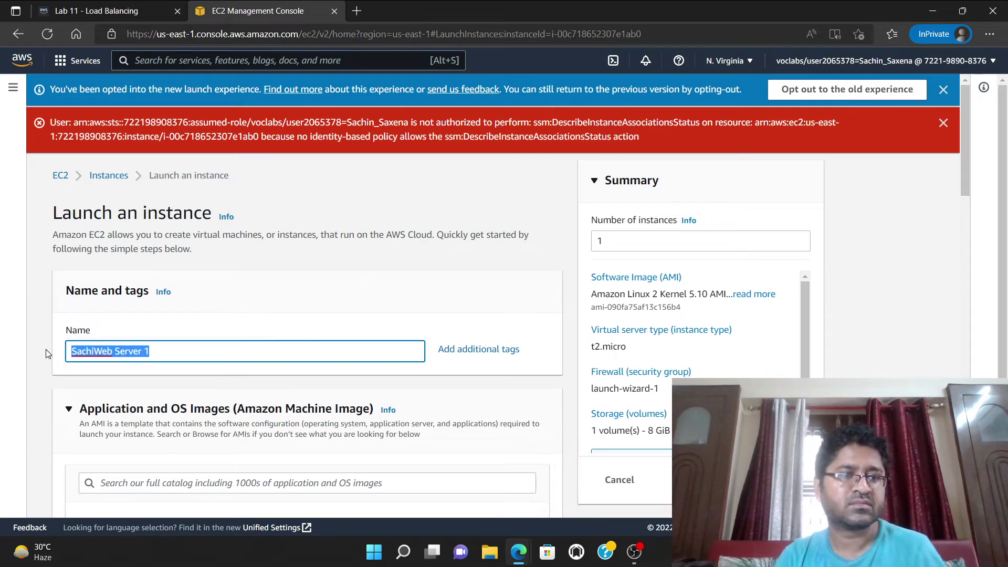
key(ctrl+v)
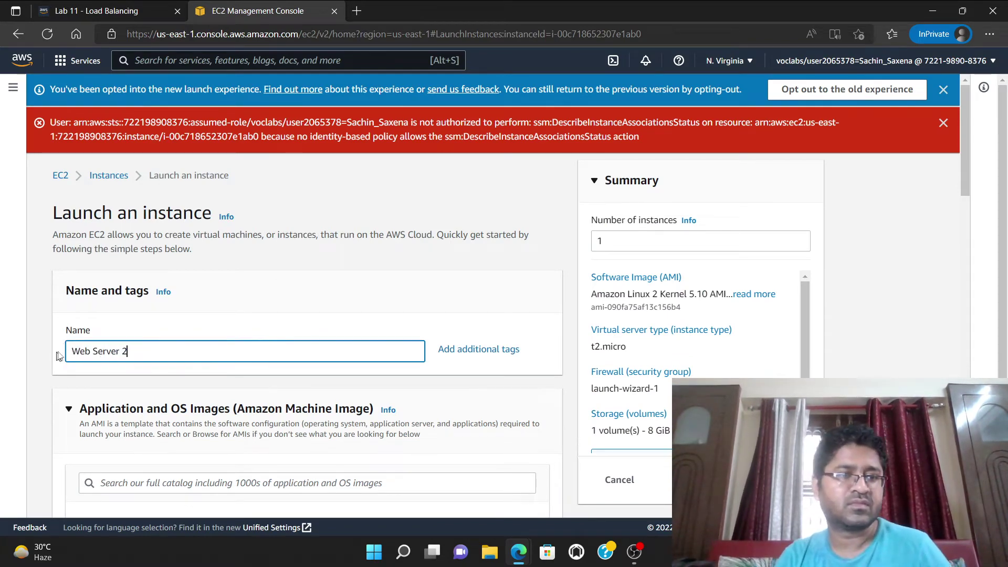
text(Sachin 2)
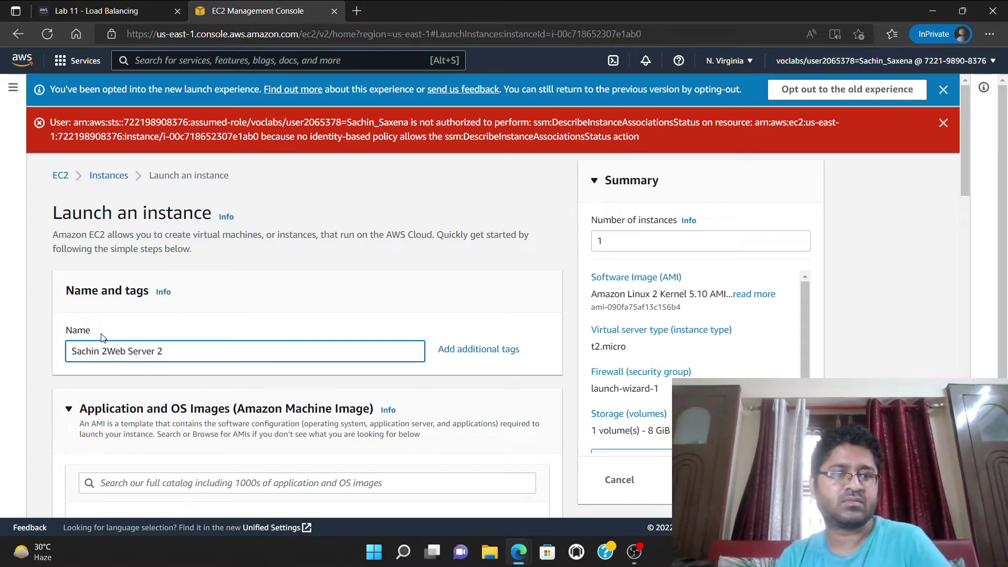
key(BackSpace)
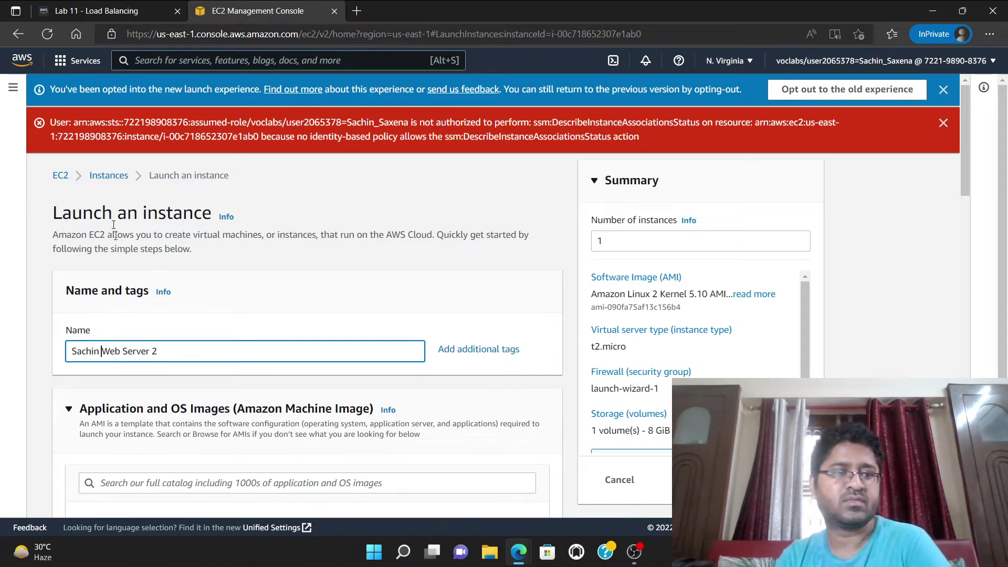
Check lab instruction 24 and choose vockey as the new instance's key pair.
click(84, 18)
scroll(439, 291, down, 1)
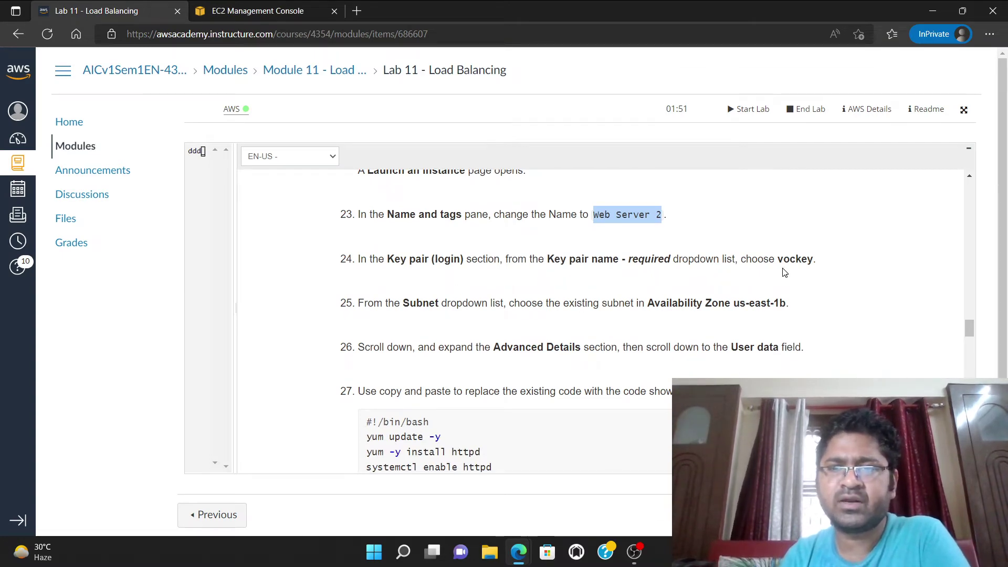
click(254, 6)
scroll(175, 464, down, 5)
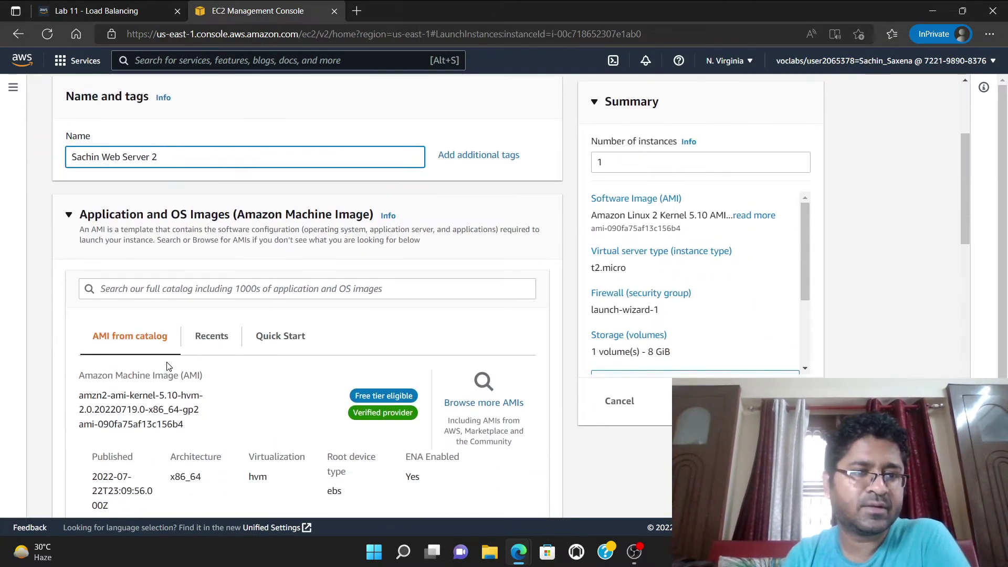
click(160, 221)
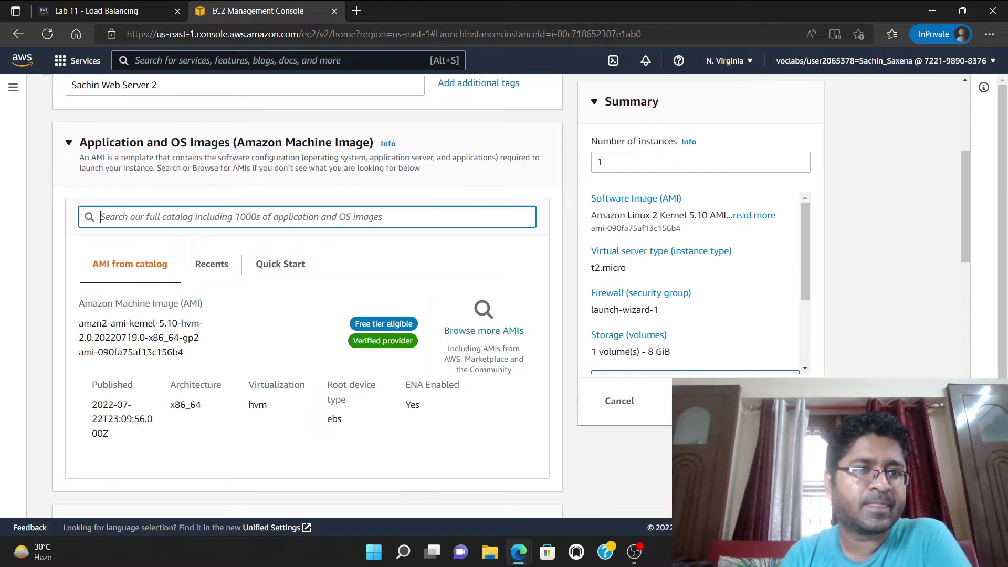
scroll(150, 342, down, 1)
scroll(151, 341, down, 1)
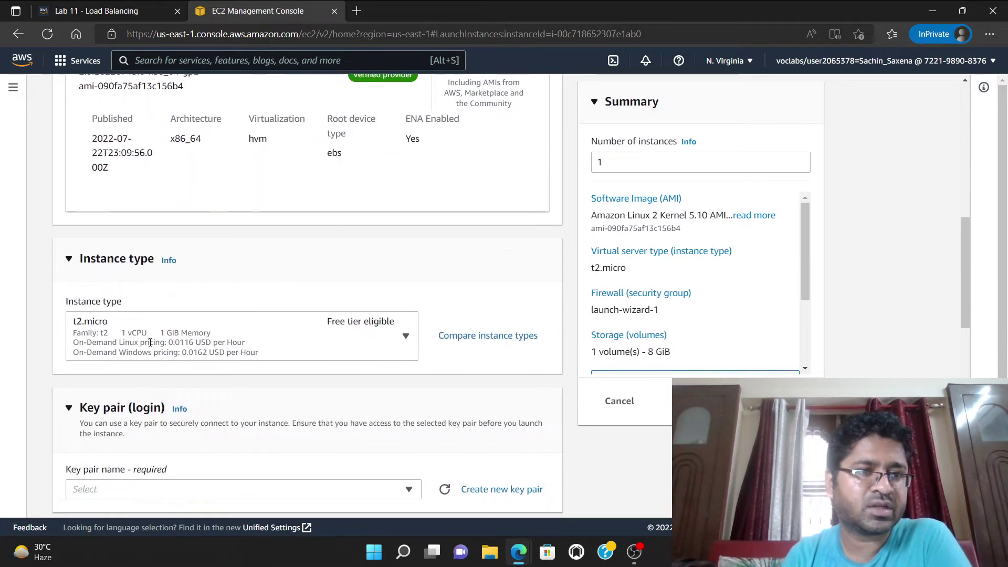
scroll(148, 346, down, 2)
click(146, 360)
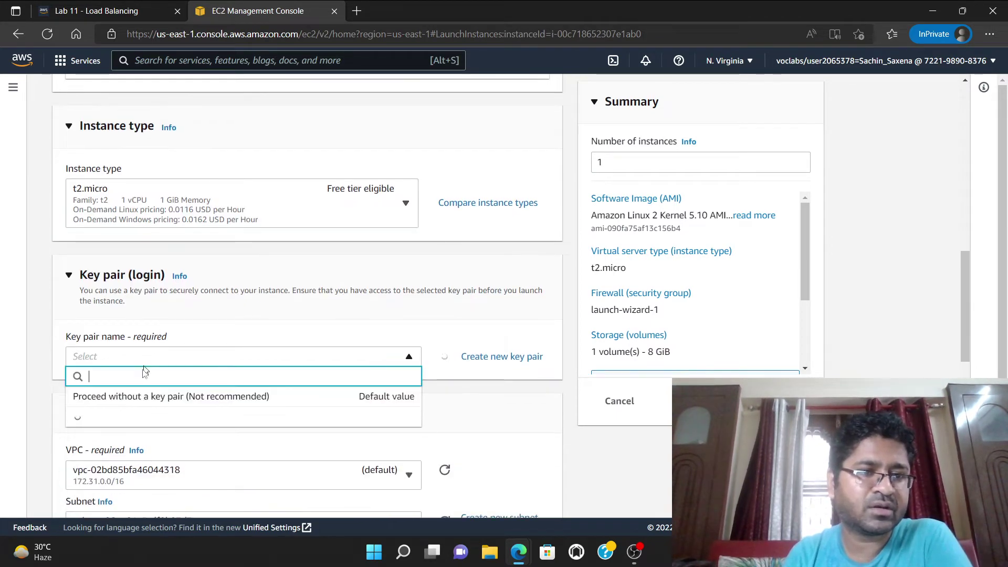
click(140, 420)
Read lab instructions 25 to 27 and set the new instance's subnet to the existing one in Availability Zone us-east-1b.
click(95, 10)
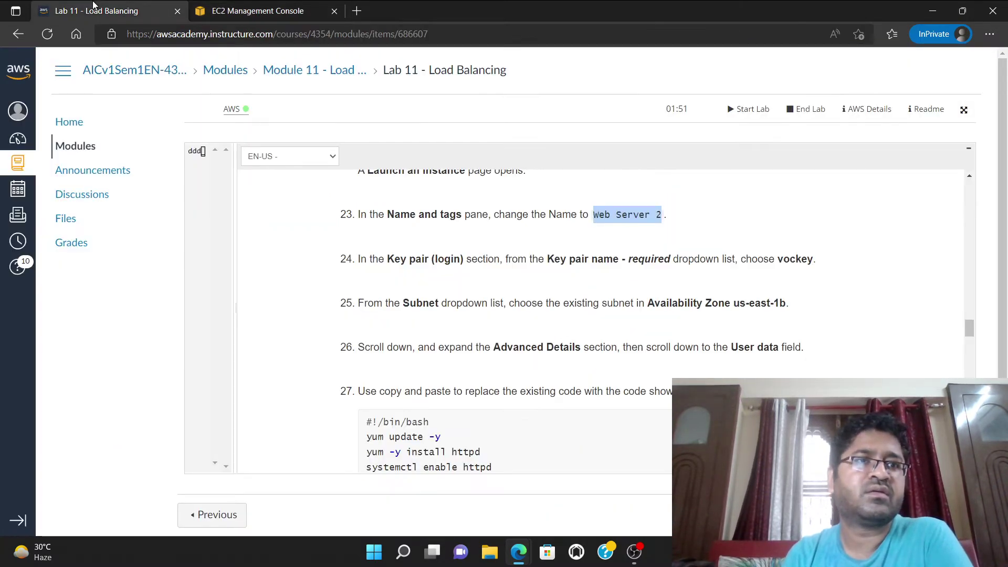
scroll(443, 315, down, 1)
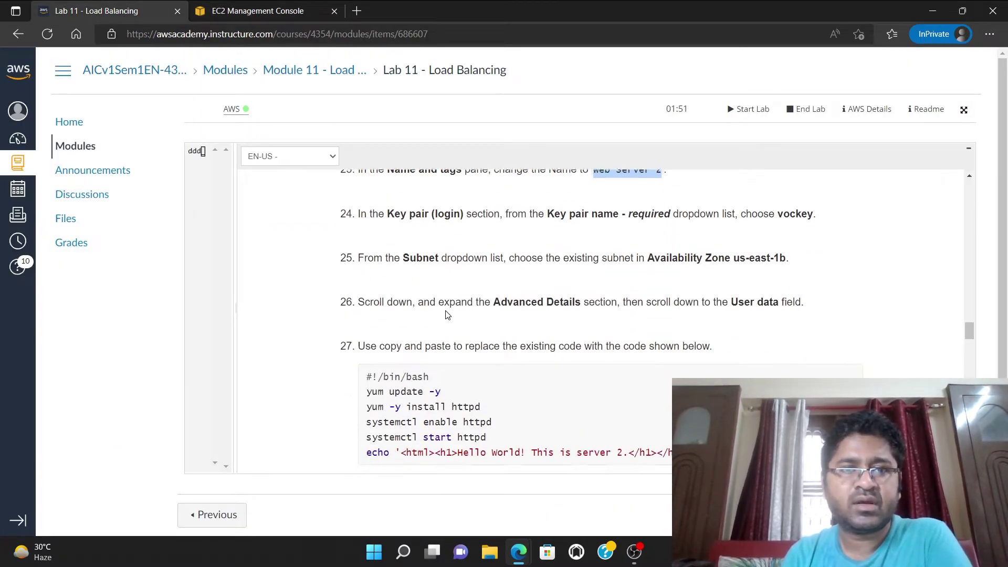
scroll(443, 293, down, 1)
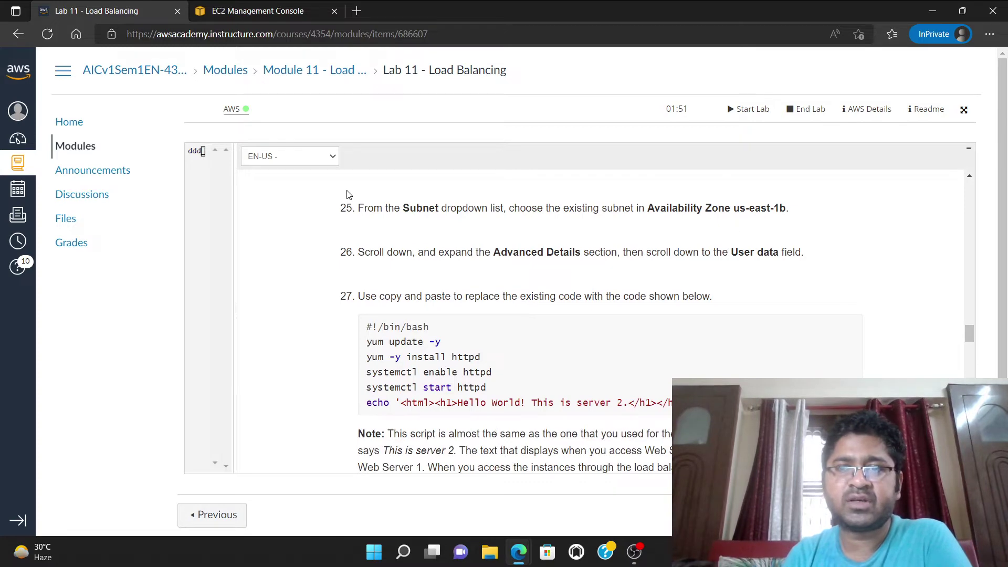
click(257, 10)
scroll(221, 273, down, 3)
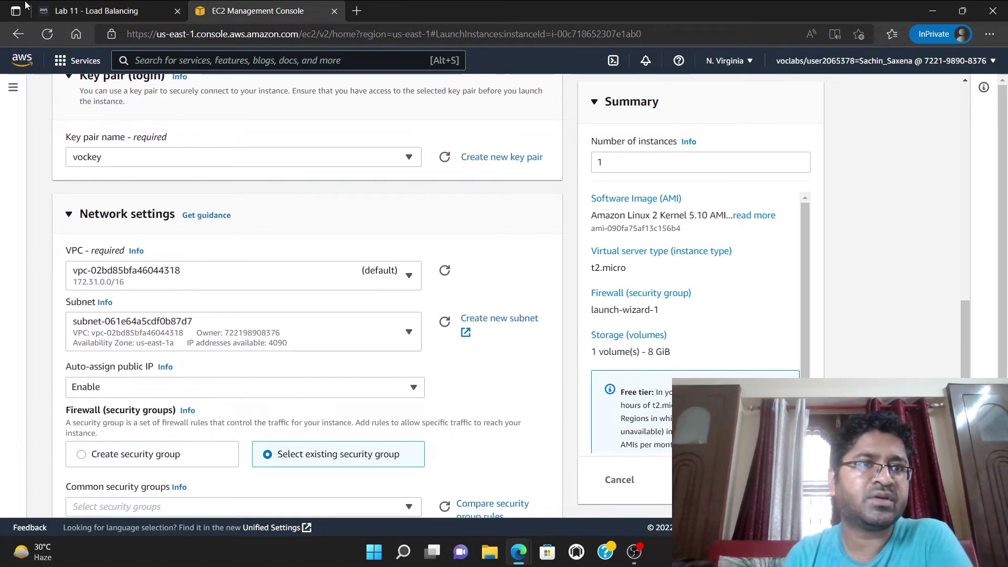
click(158, 342)
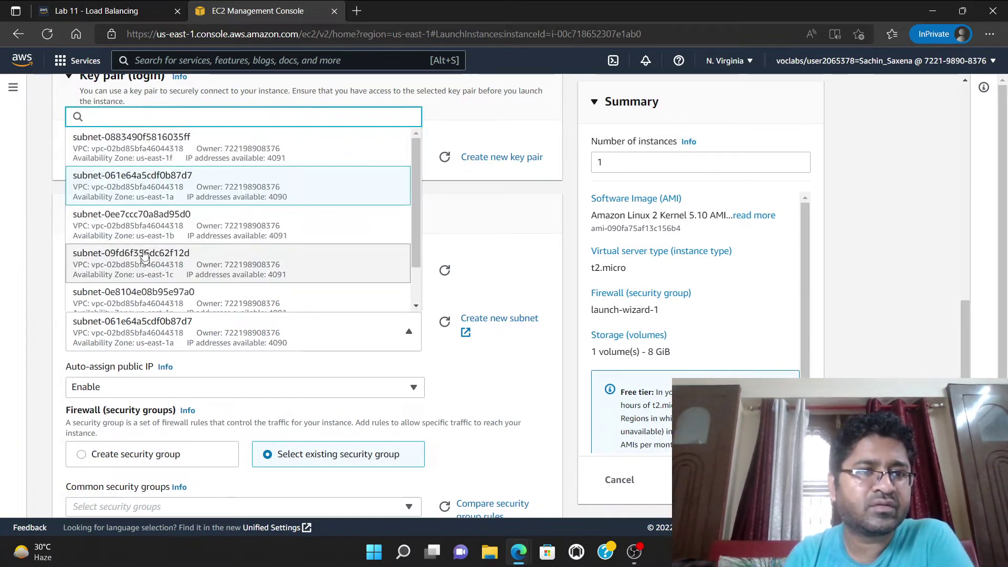
click(144, 229)
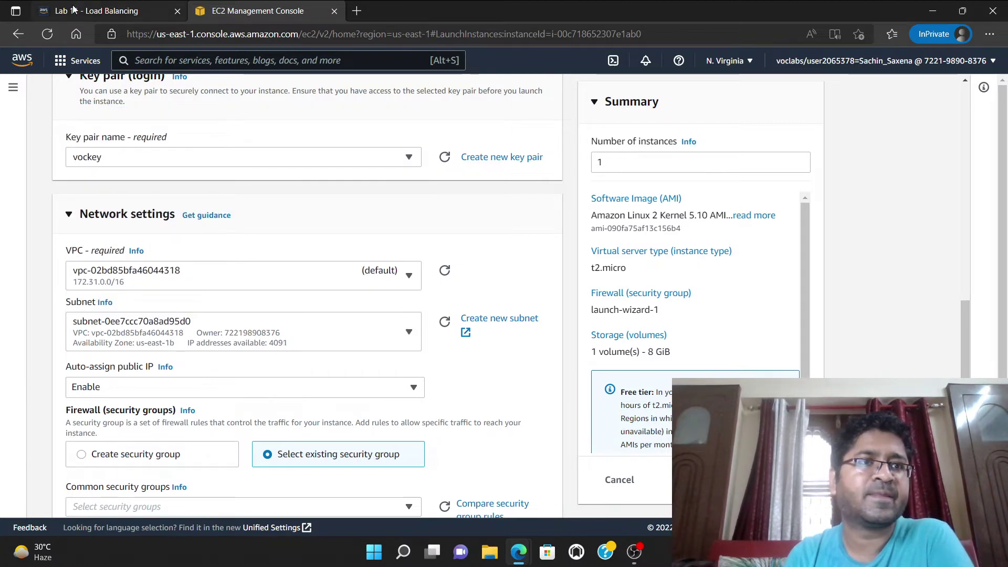
Replace the User data script in Advanced details with lab instruction 27's bash script that outputs "Hello World! This is server 2.".
click(90, 11)
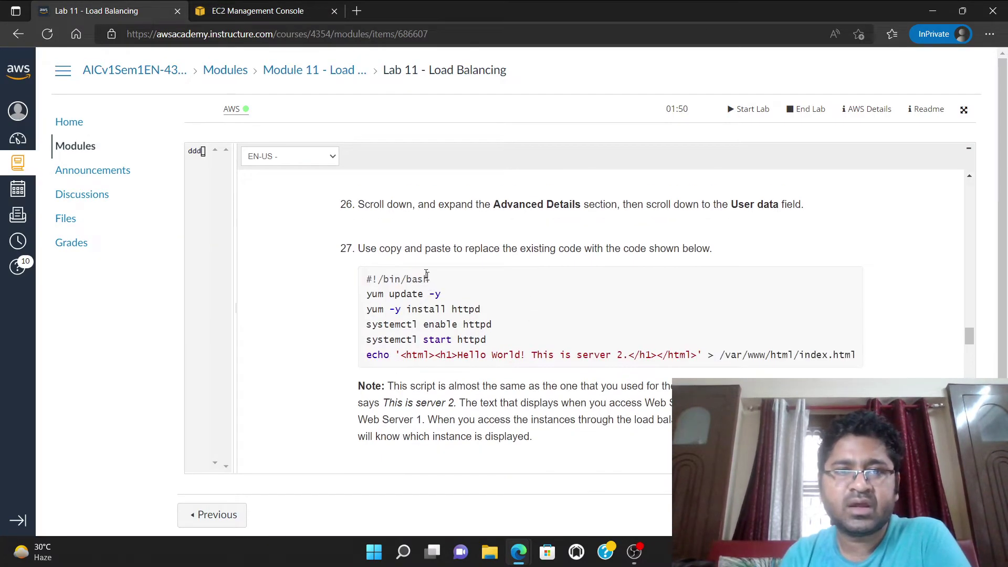
scroll(679, 290, up, 1)
scroll(679, 290, down, 1)
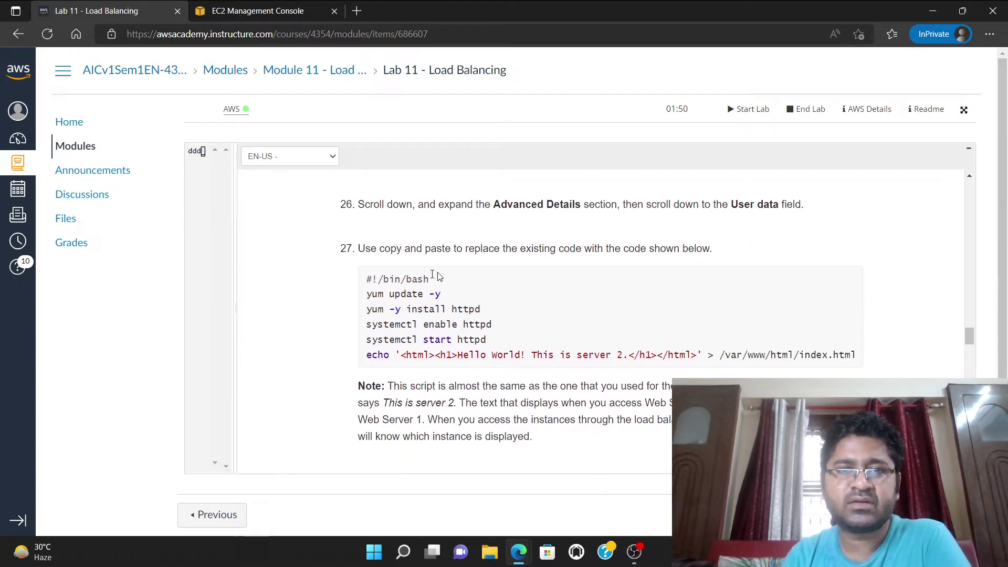
drag(366, 279, 880, 366)
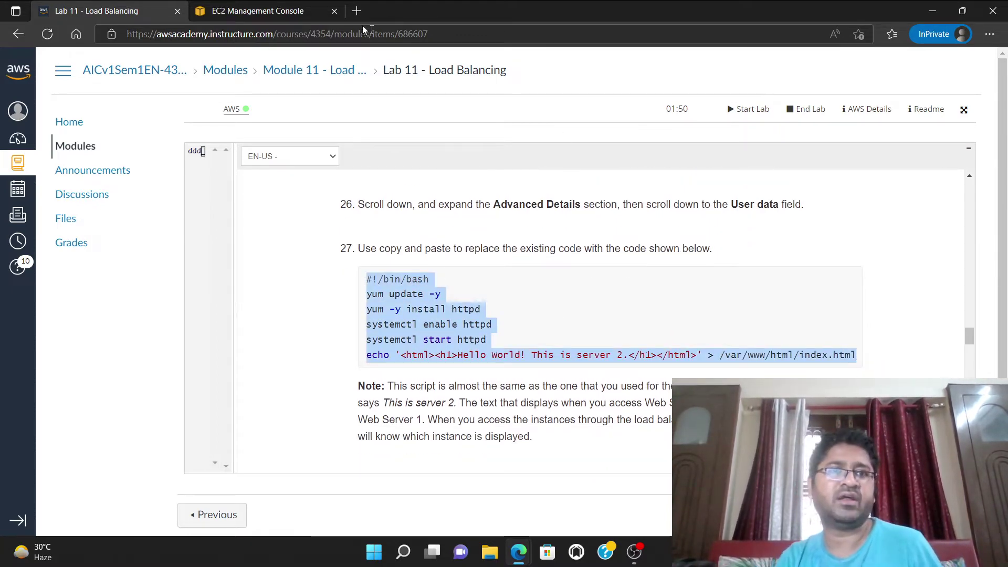
click(316, 12)
scroll(199, 375, down, 3)
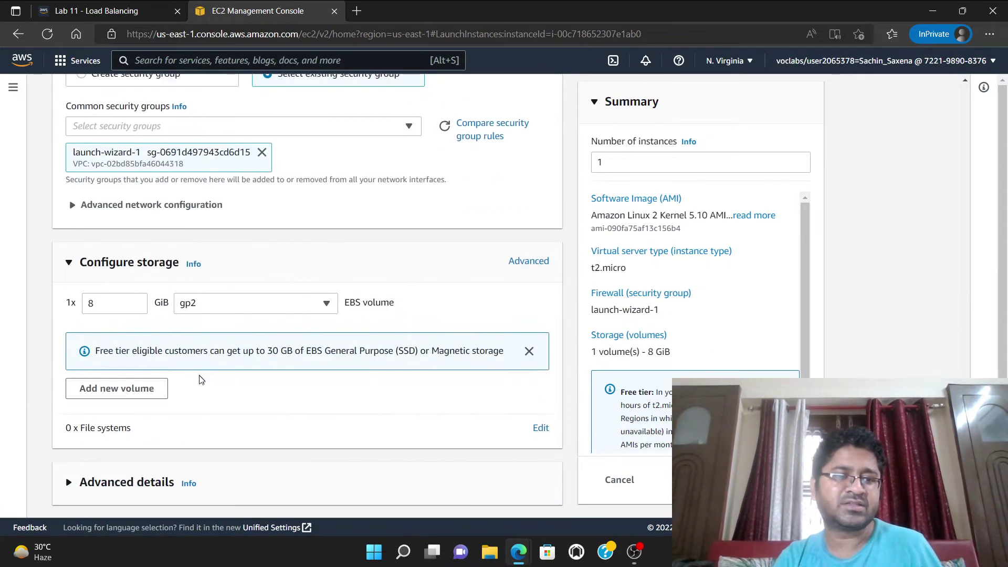
click(126, 488)
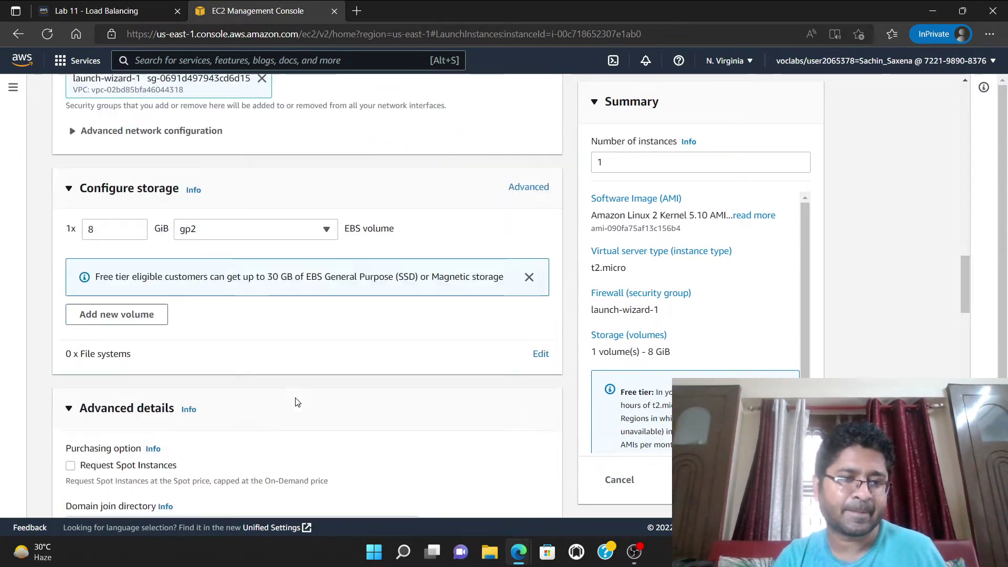
scroll(295, 401, down, 18)
scroll(296, 404, down, 1)
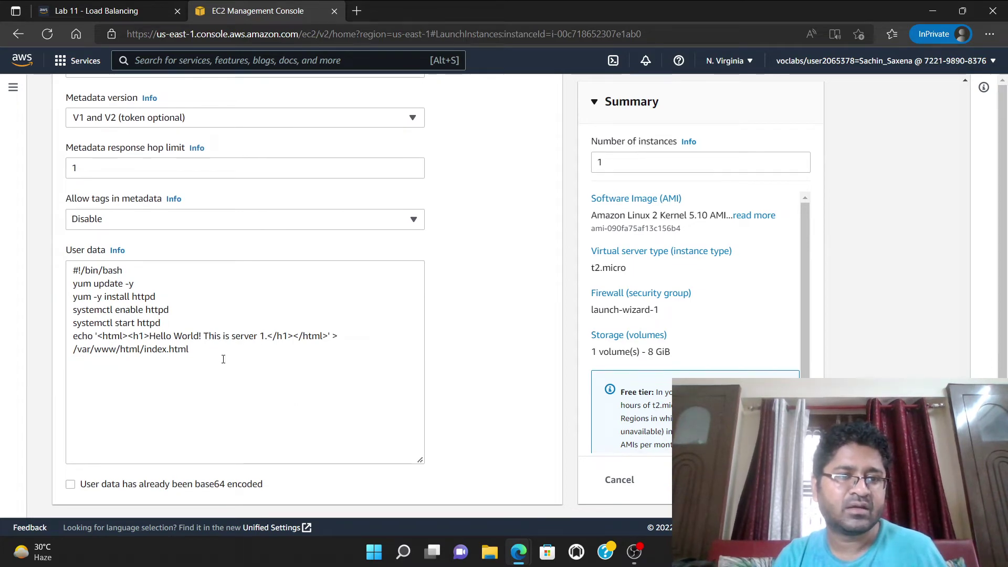
drag(194, 351, 48, 251)
text(#!/bin/bash yum update -y yum -y install httpd systemctl enable httpd systemctl start httpd echo '<html><h1>Hello World! This is server 2.</h1></html>' > /var/www/html/index.html)
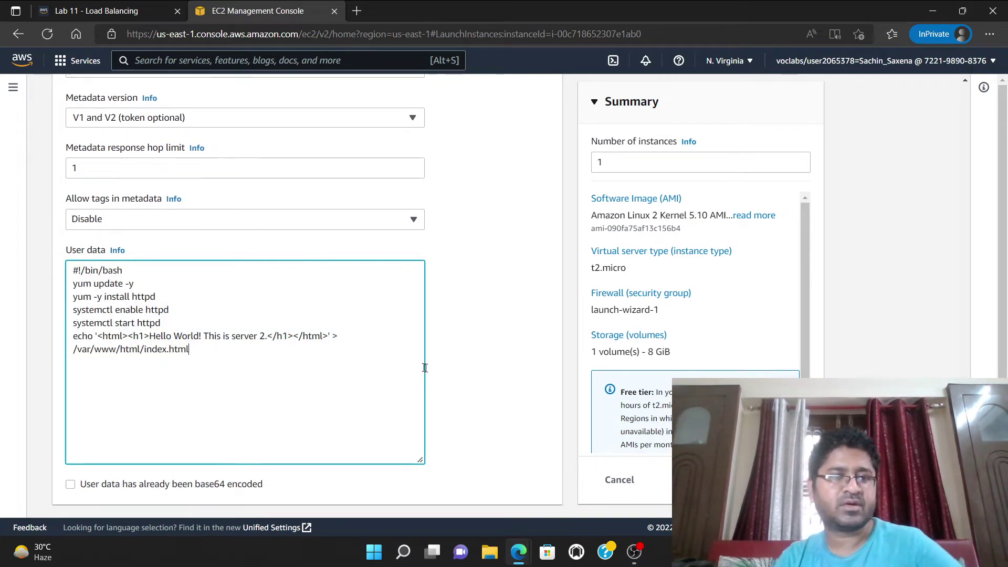
Check lab instructions 28 and 29, launch the Web Server 2 instance, and open the list of all instances.
click(107, 11)
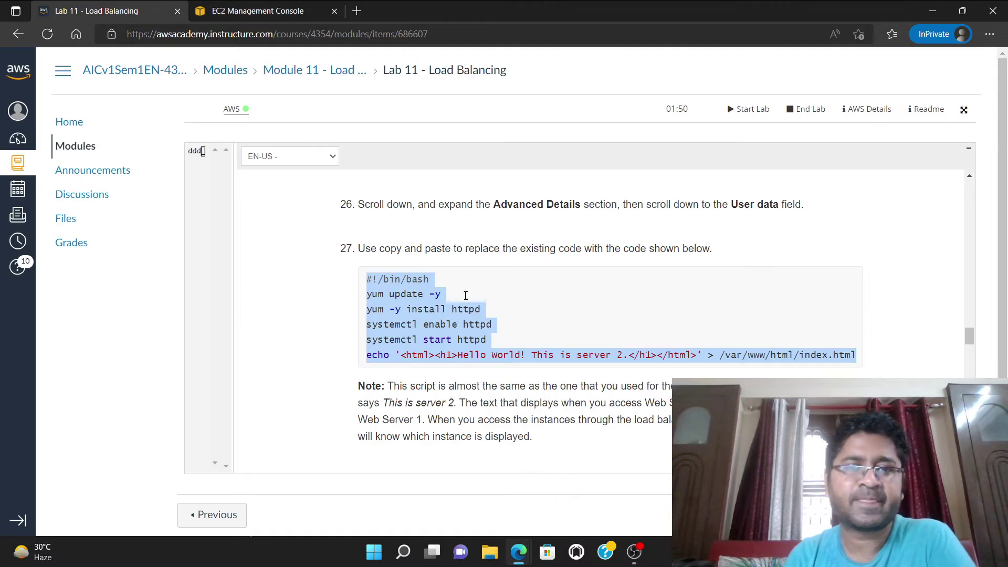
scroll(466, 298, down, 3)
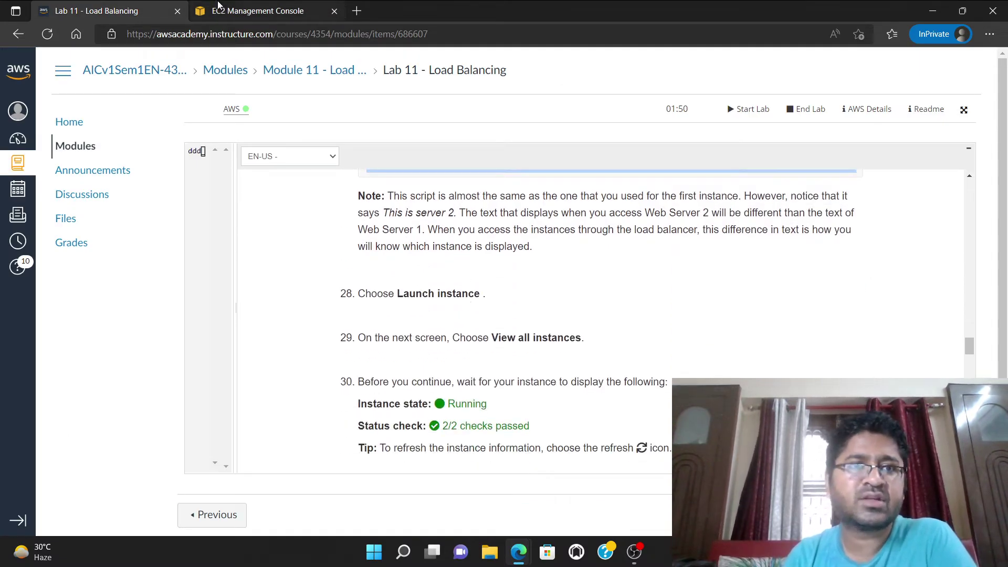
click(246, 9)
click(767, 479)
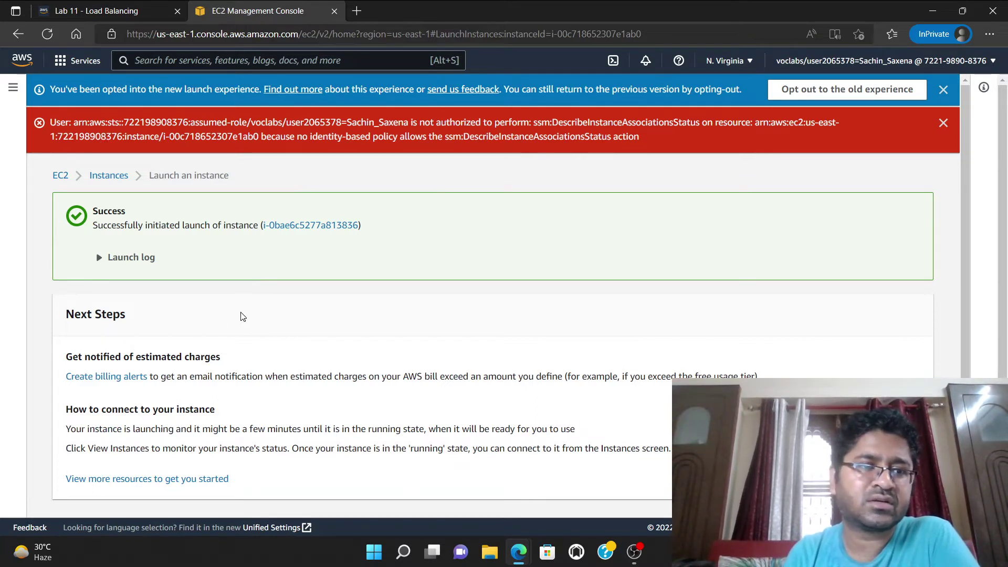
scroll(242, 316, down, 1)
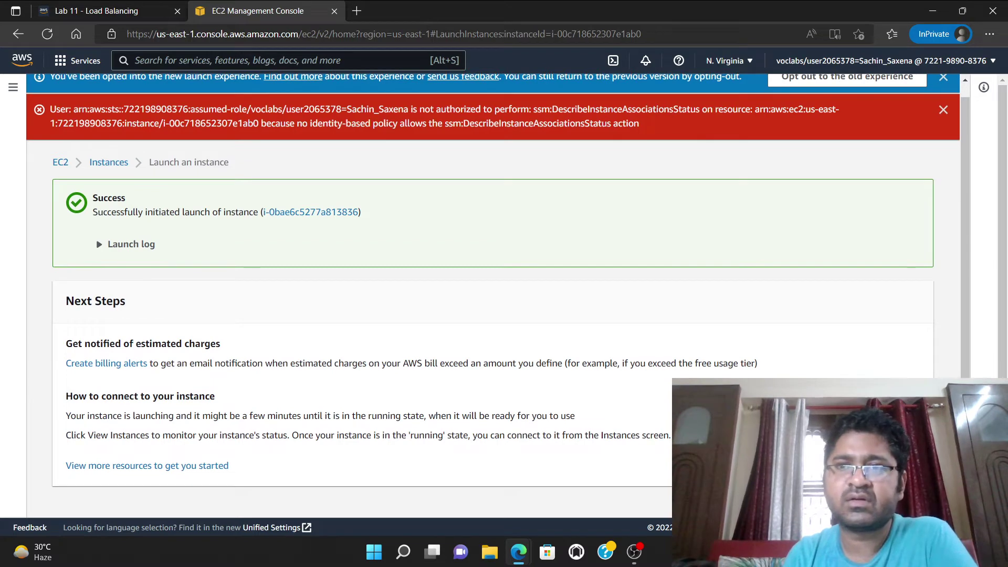
click(108, 162)
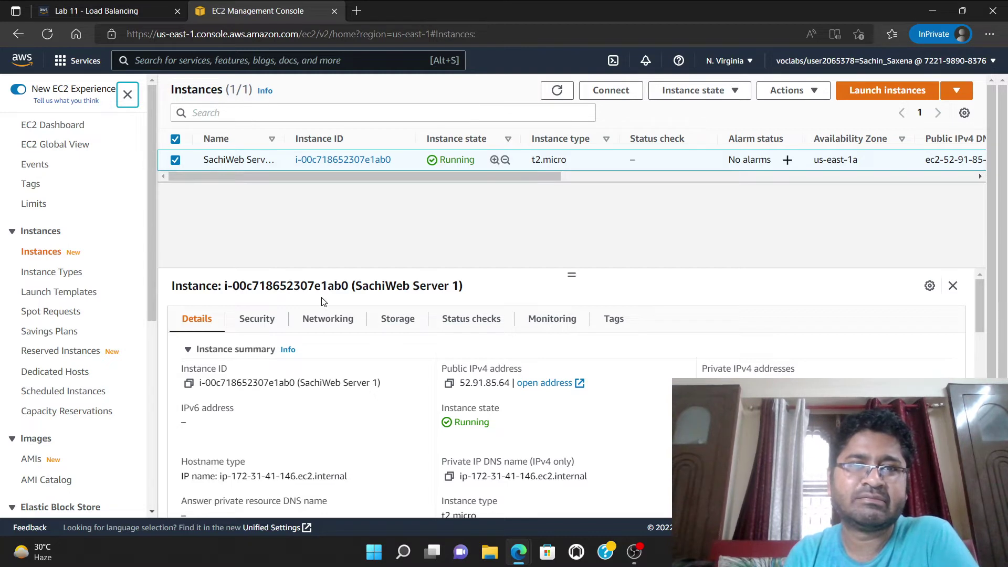
Widen the Name column so the full instance names fit, and refresh the instances list.
scroll(321, 321, down, 3)
scroll(319, 336, up, 3)
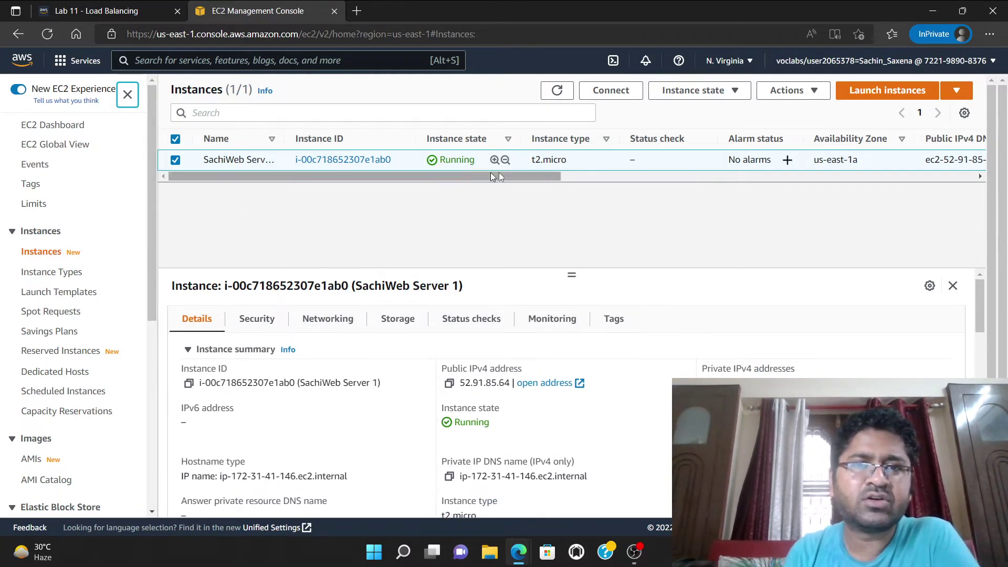
click(577, 180)
drag(356, 171, 796, 174)
drag(699, 179, 192, 169)
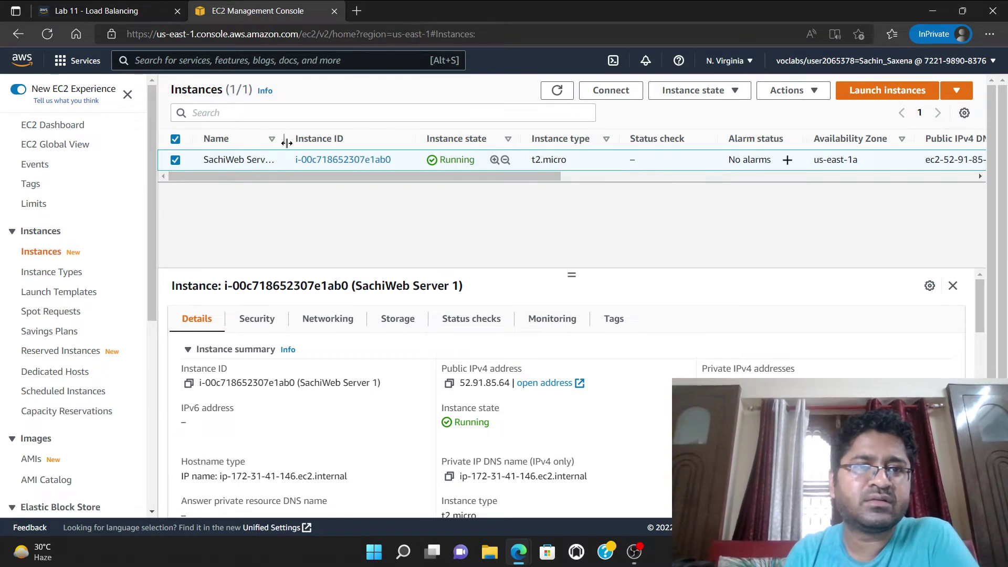
drag(287, 143, 341, 141)
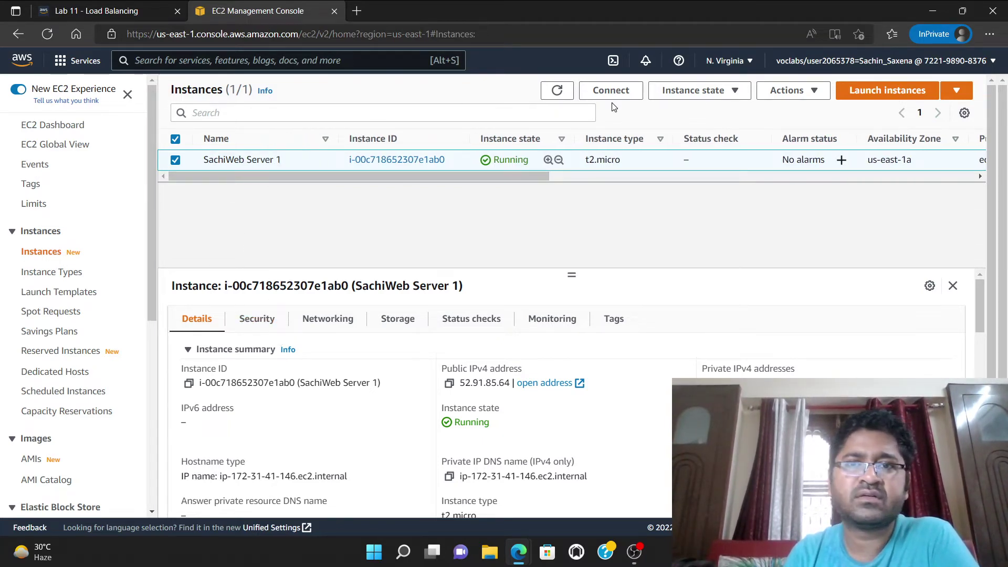
click(557, 90)
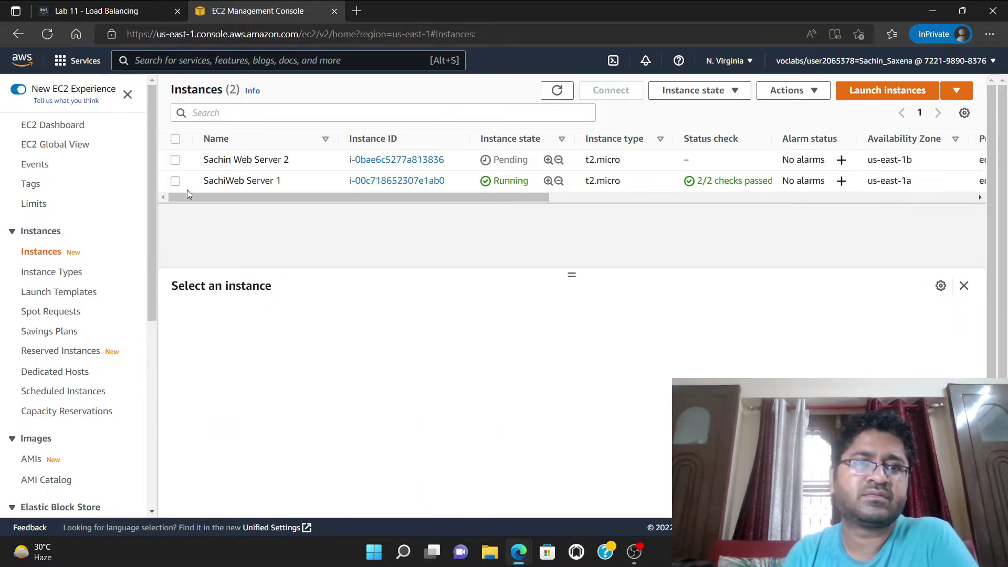
Read lab instructions 30 to 33 and select the Web Server 2 instance in the EC2 console.
click(105, 12)
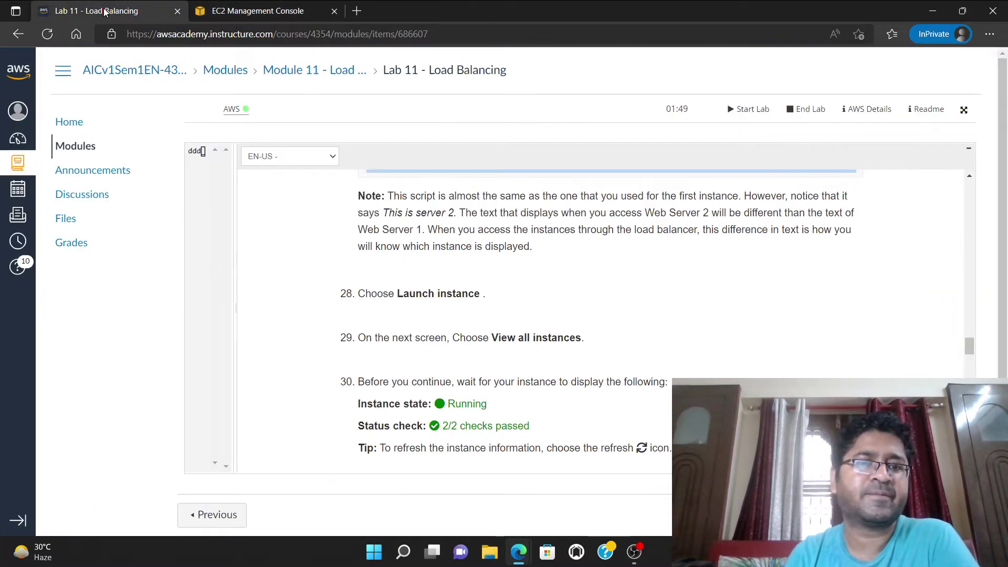
scroll(420, 336, down, 3)
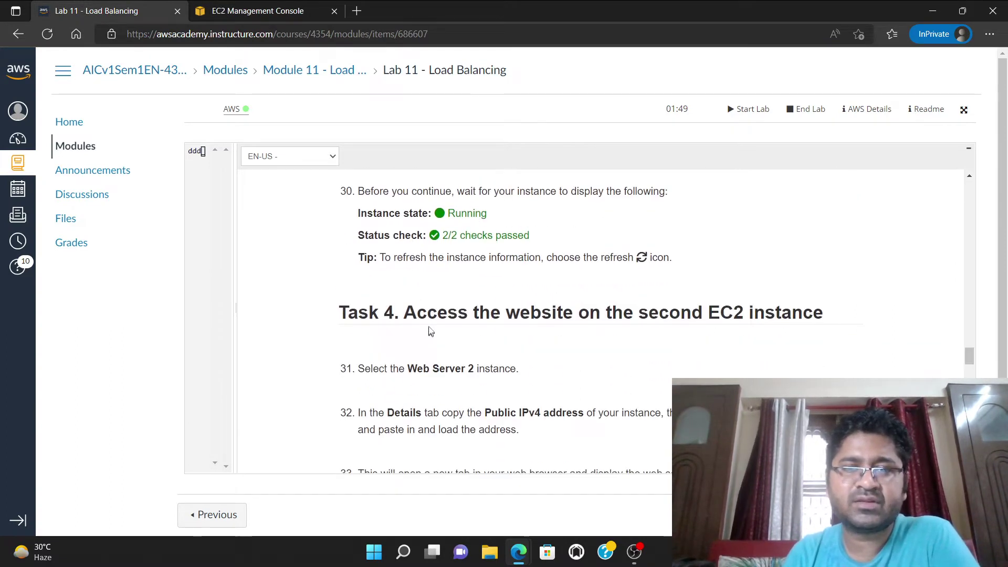
scroll(431, 331, down, 1)
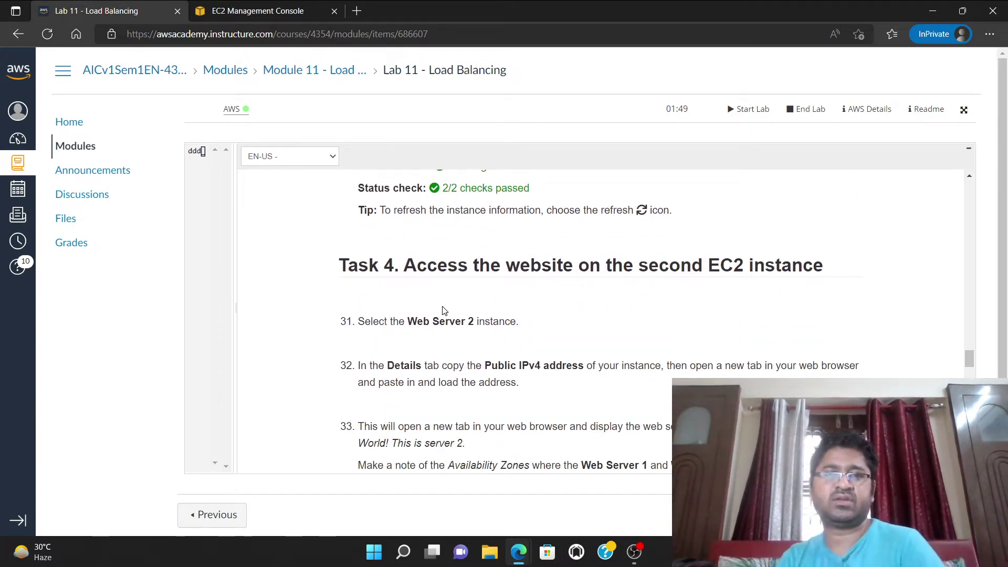
scroll(444, 309, down, 1)
scroll(444, 309, down, 1)
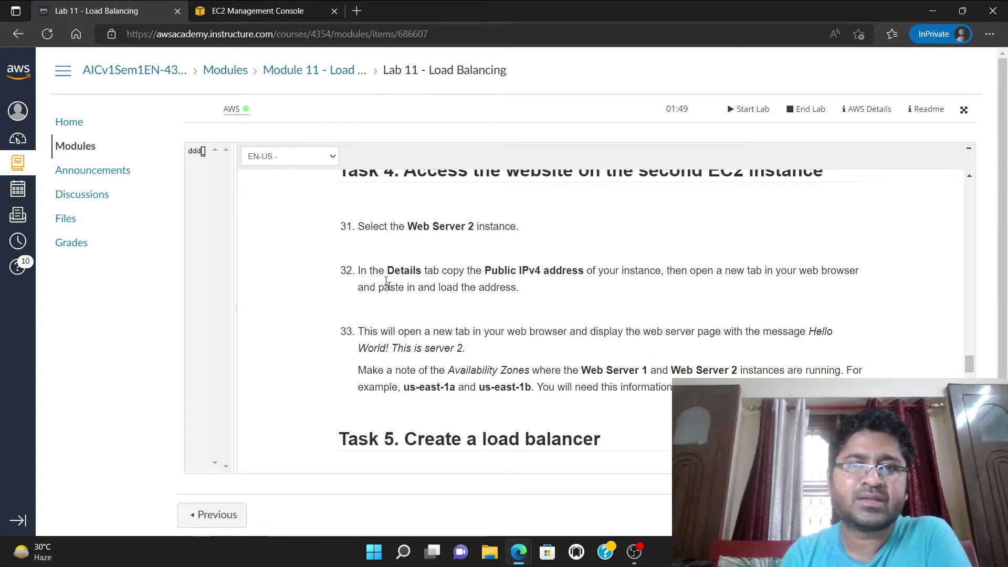
click(258, 10)
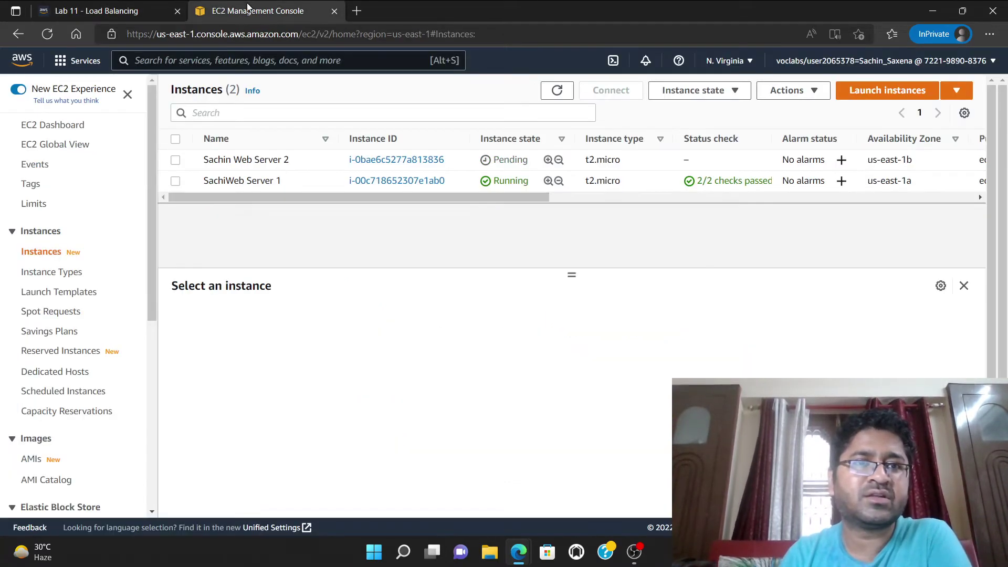
click(176, 163)
Check lab instructions 32 and 33, copy Web Server 2's public IPv4 address, and load it in a new browser tab.
click(122, 20)
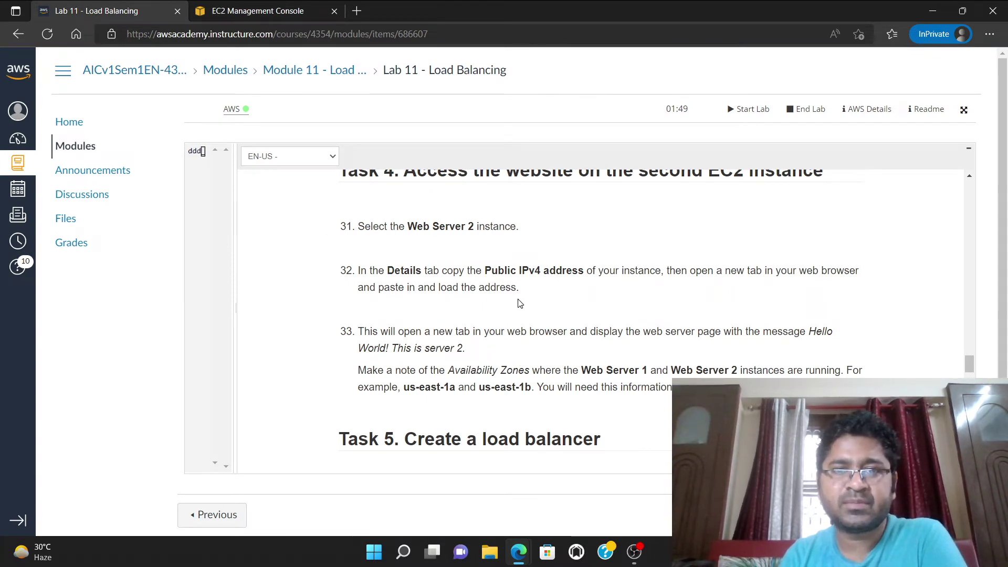
scroll(533, 303, down, 1)
scroll(443, 366, down, 1)
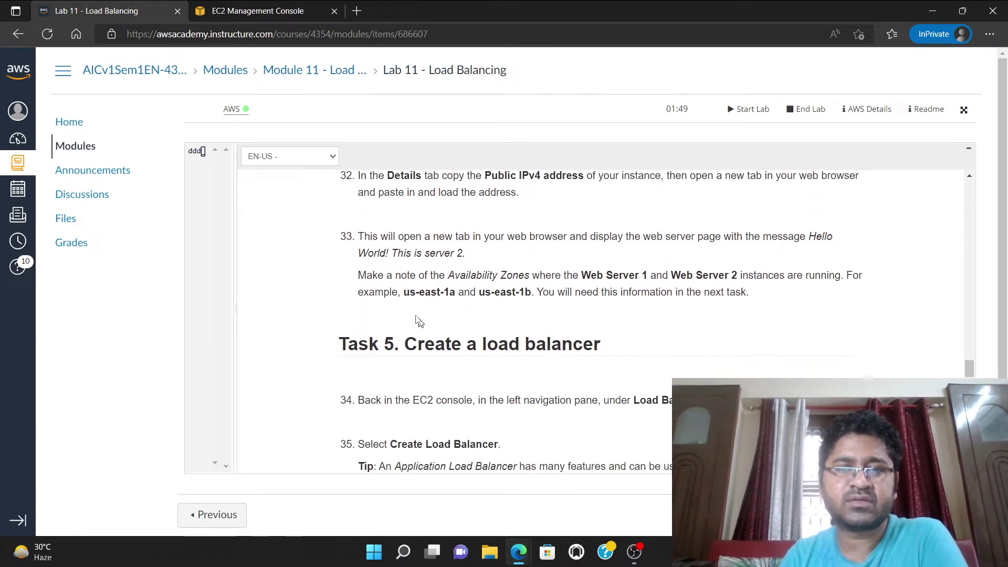
click(263, 9)
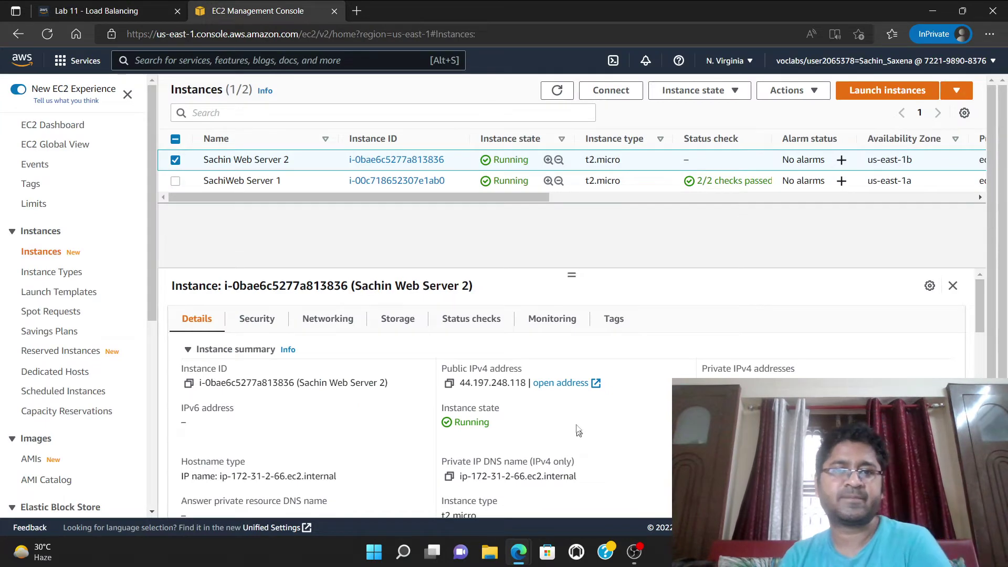
click(449, 383)
click(361, 11)
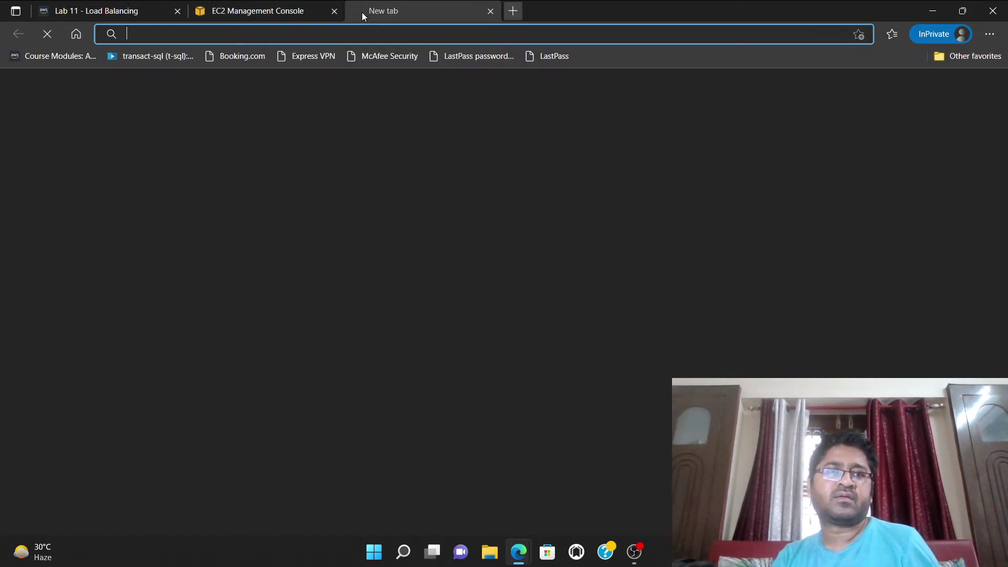
key(ctrl+v)
key(Return)
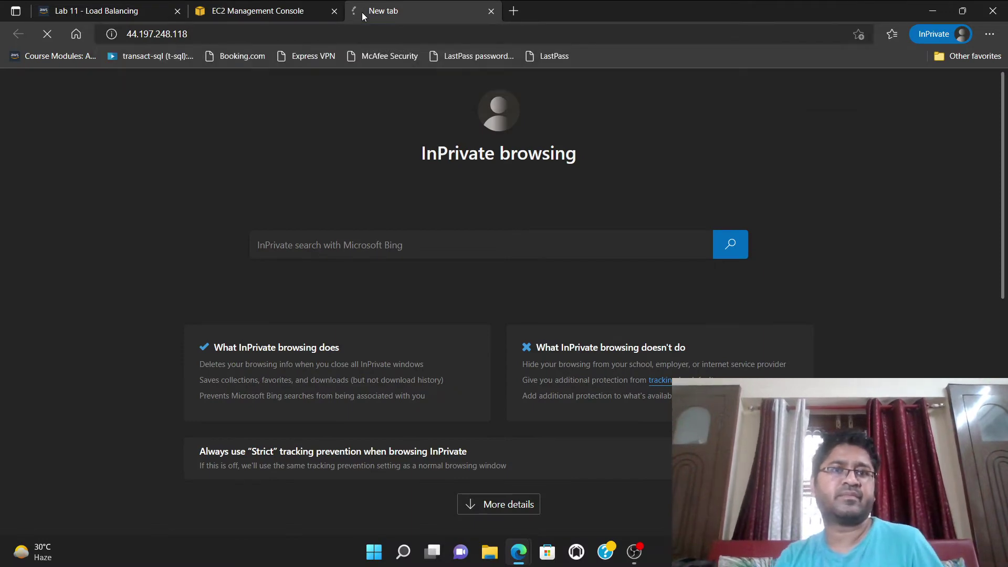
Go back to the instances list, and return to lab instruction 33 about noting both web servers' Availability Zones.
click(257, 10)
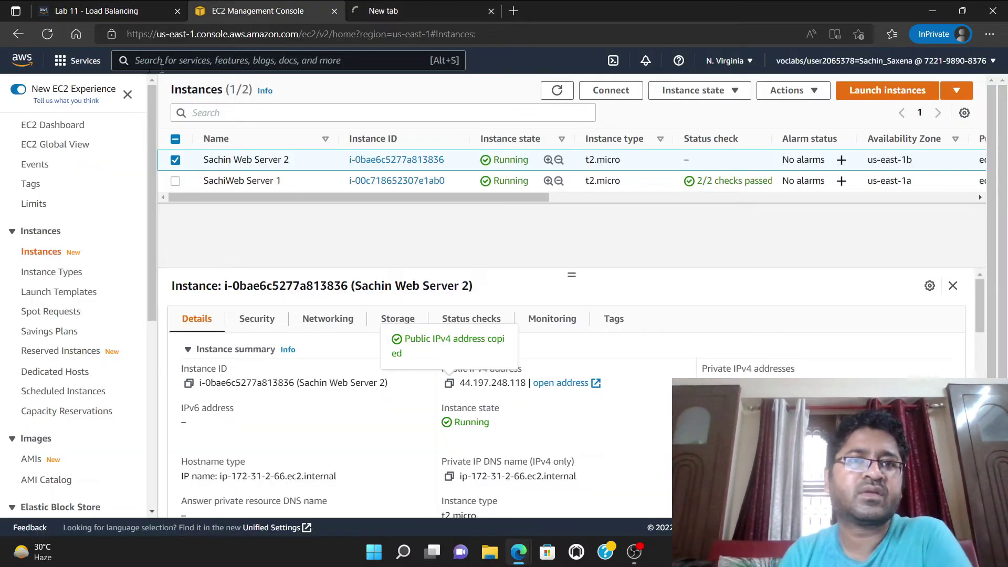
click(67, 7)
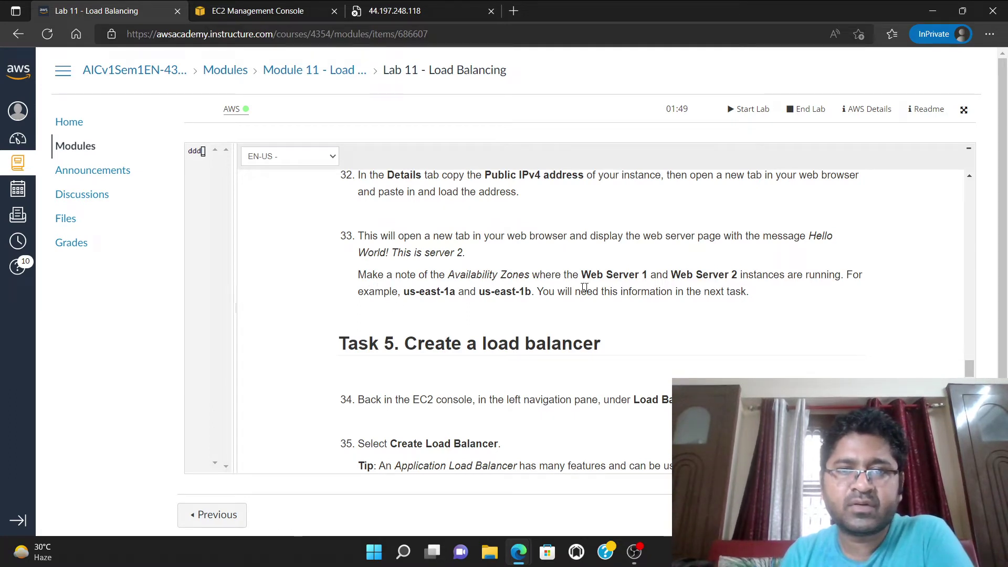
Try to load the second web server's page at 44.197.248.118, reloading it with the address from the EC2 console.
click(394, 11)
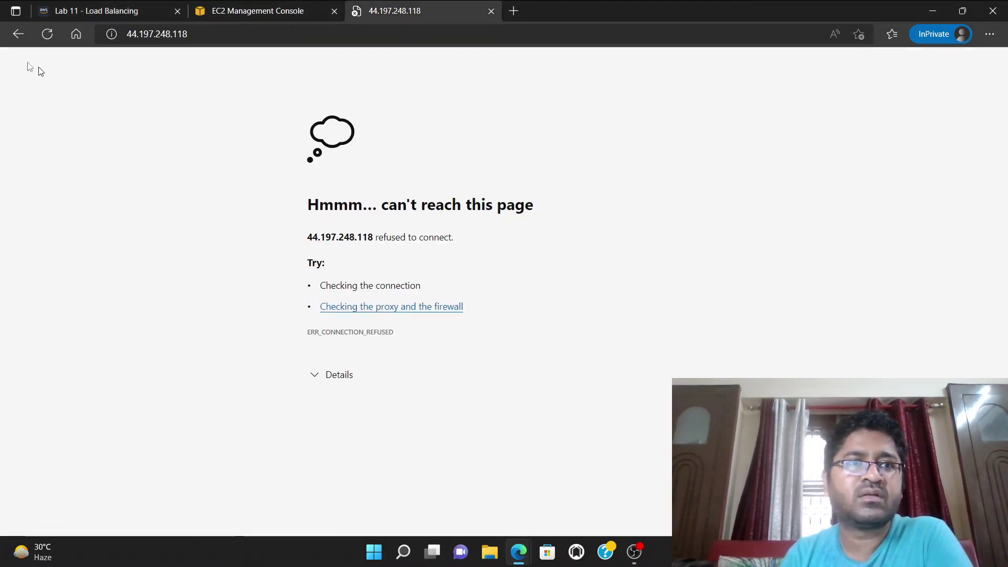
click(47, 35)
click(238, 7)
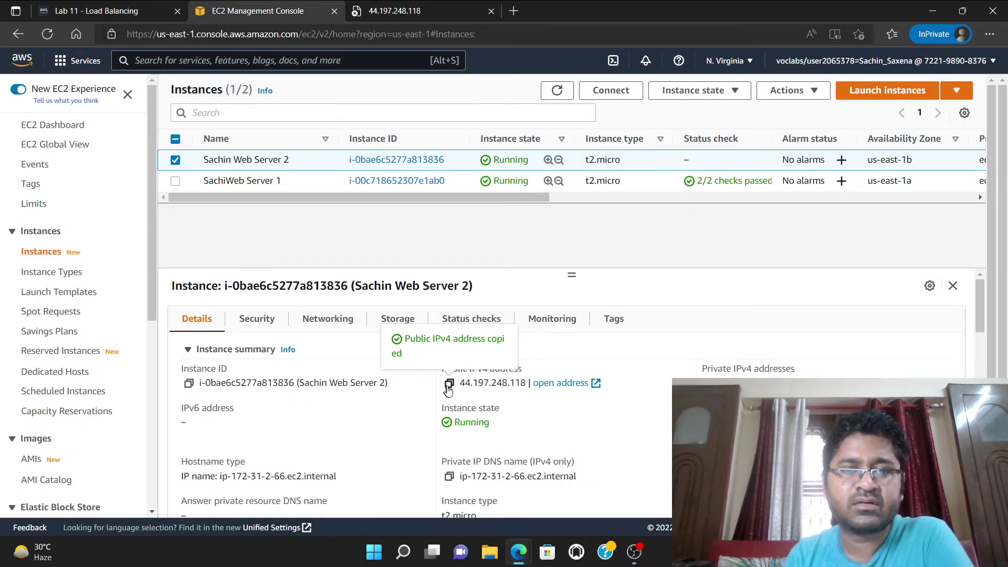
click(417, 19)
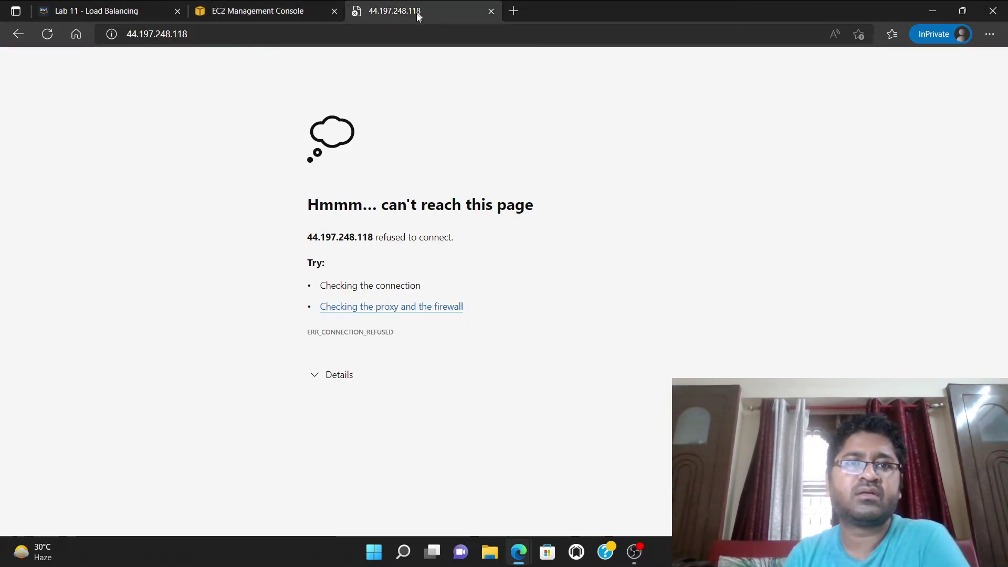
click(396, 35)
key(ctrl+v)
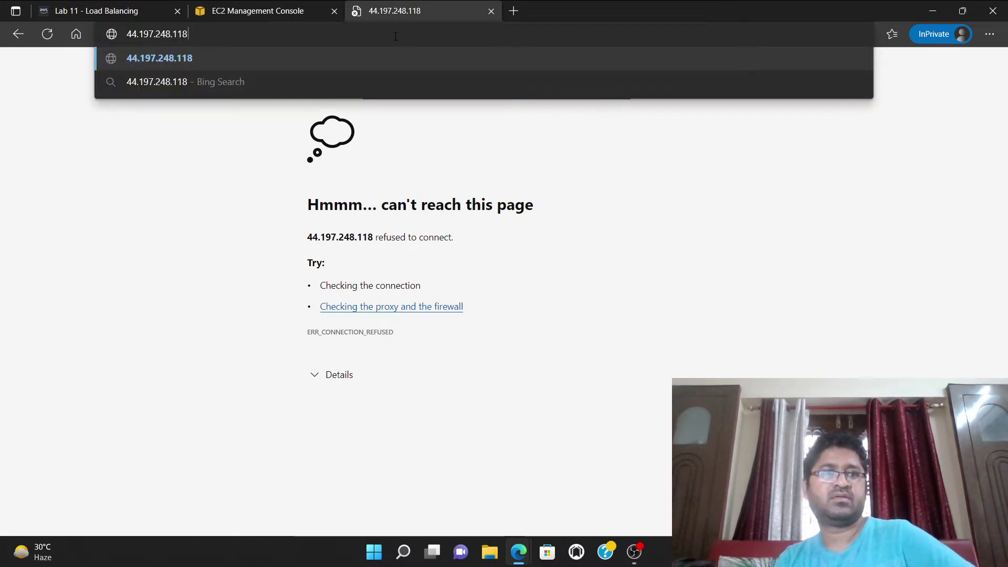
key(Return)
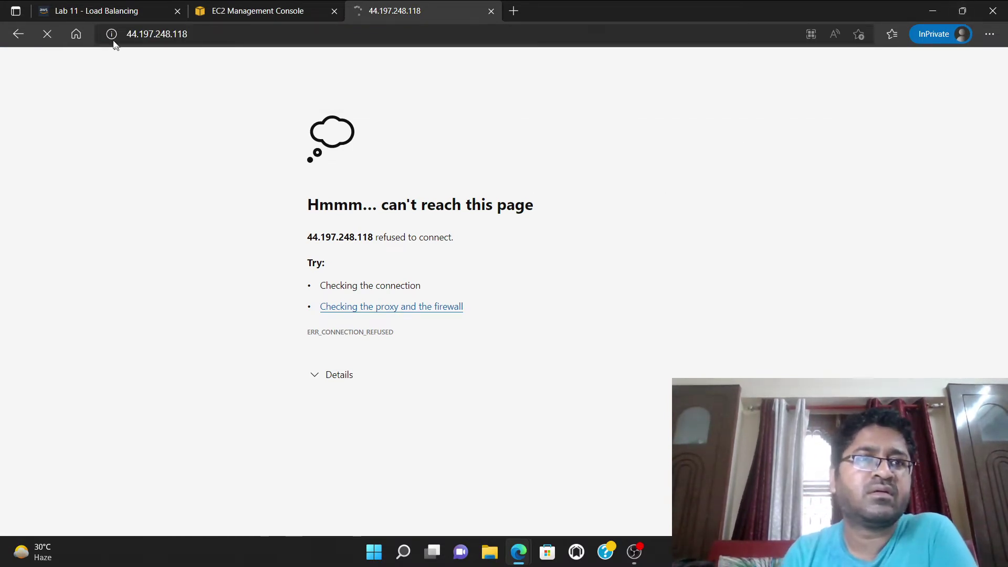
key(F5)
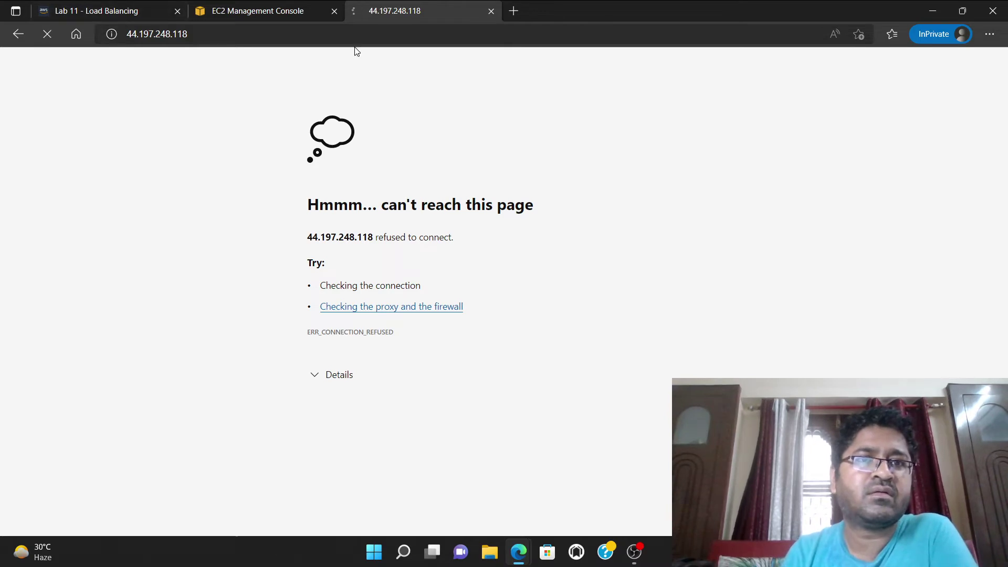
Examine the instance details and the inbound and outbound security rules of the Web Server 2 instance in the EC2 console.
click(269, 9)
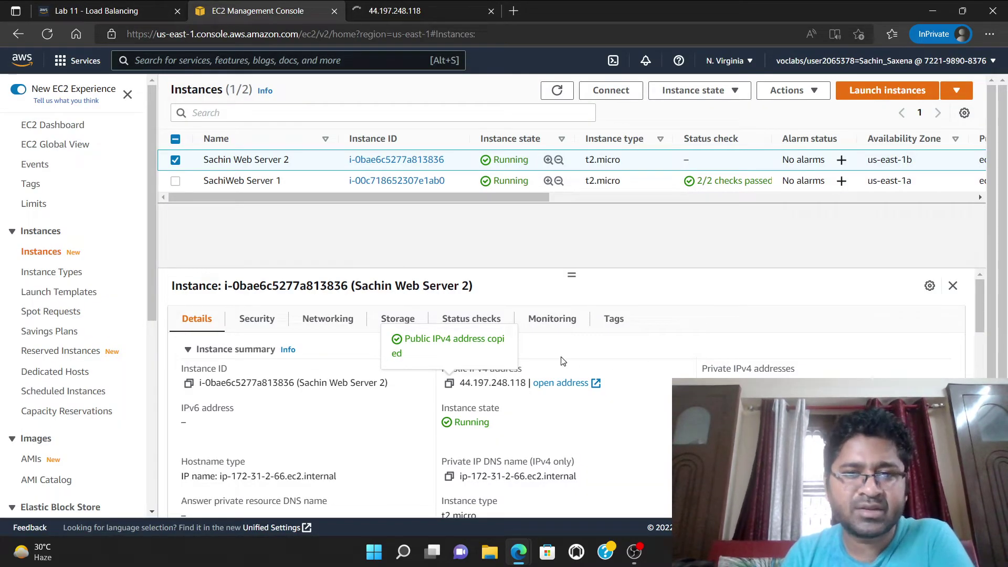
scroll(644, 352, down, 3)
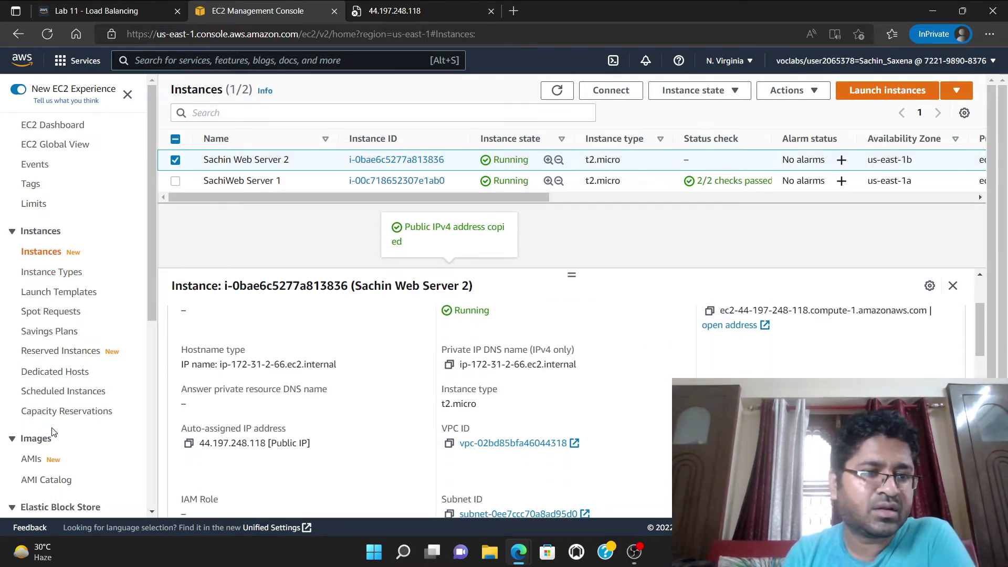
scroll(520, 354, up, 3)
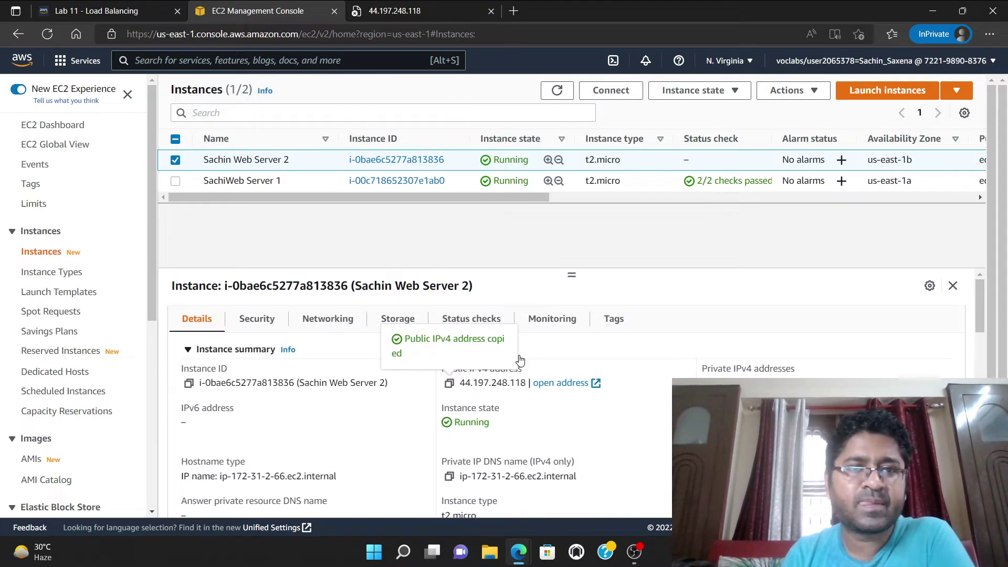
click(257, 319)
scroll(656, 346, down, 2)
scroll(656, 346, down, 1)
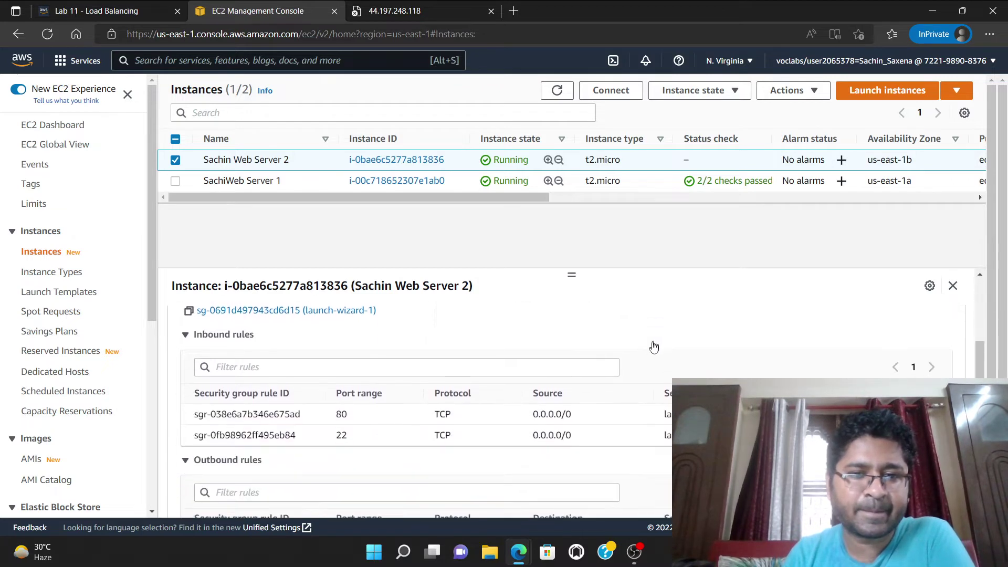
scroll(667, 417, down, 1)
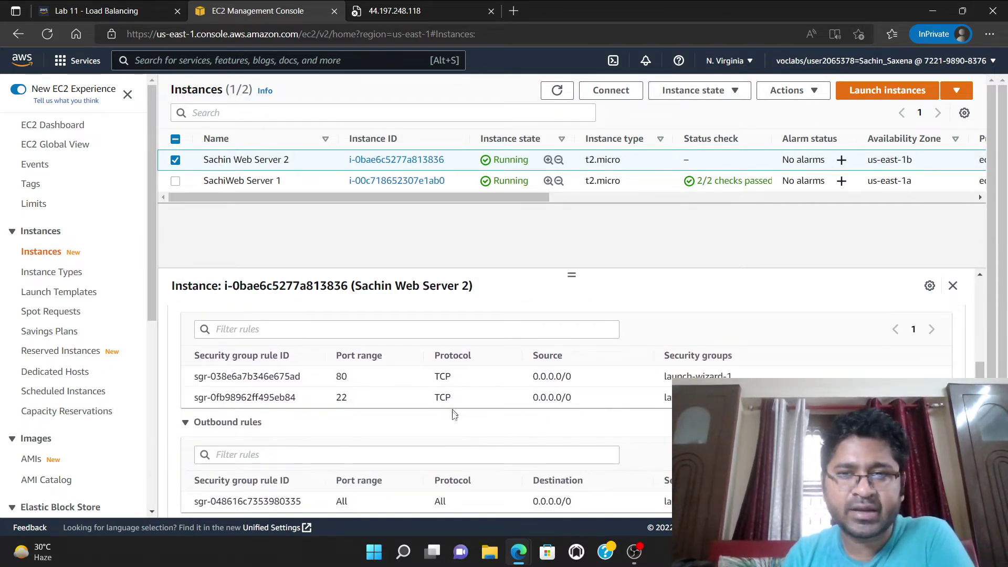
scroll(506, 423, down, 1)
scroll(505, 423, down, 1)
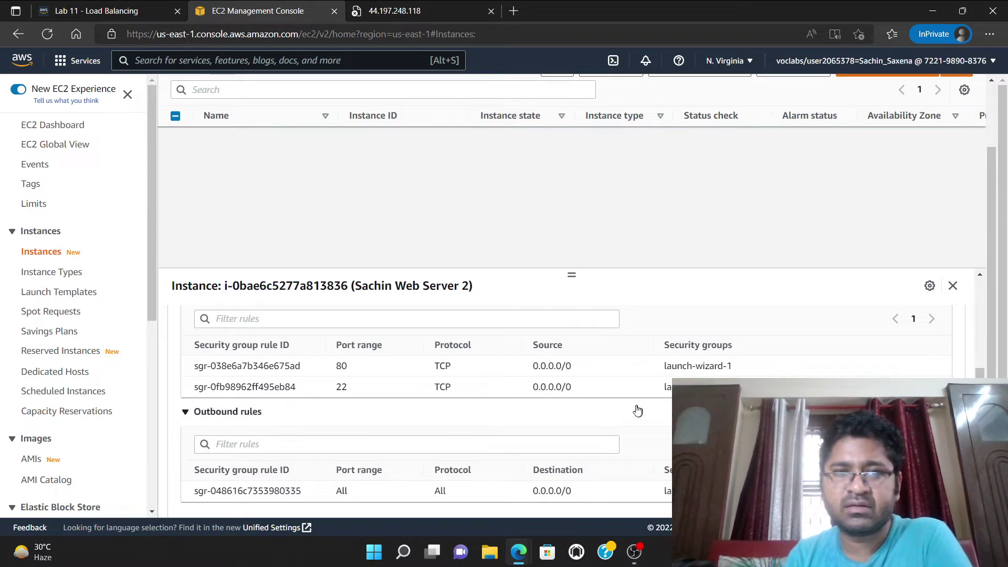
scroll(634, 411, up, 3)
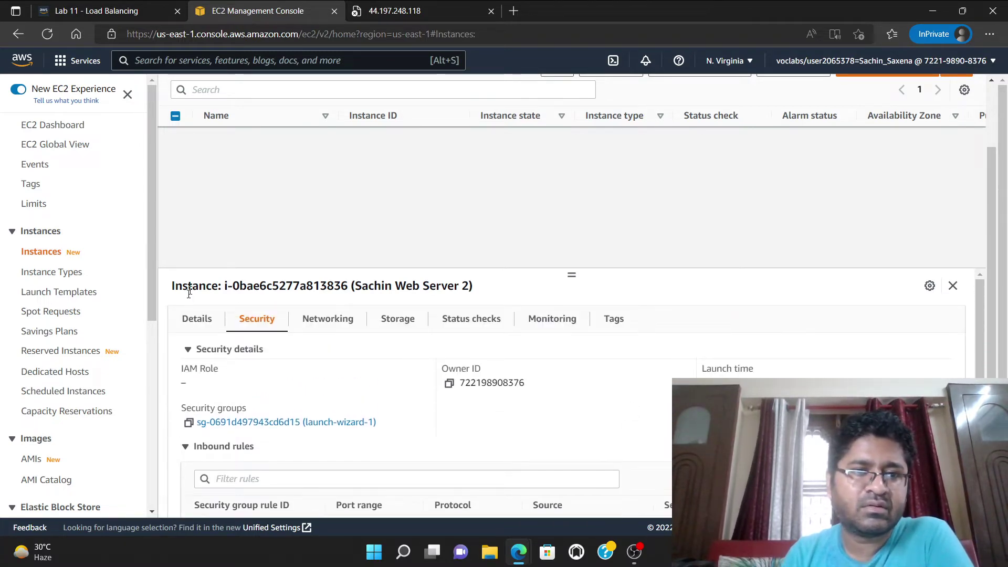
click(193, 321)
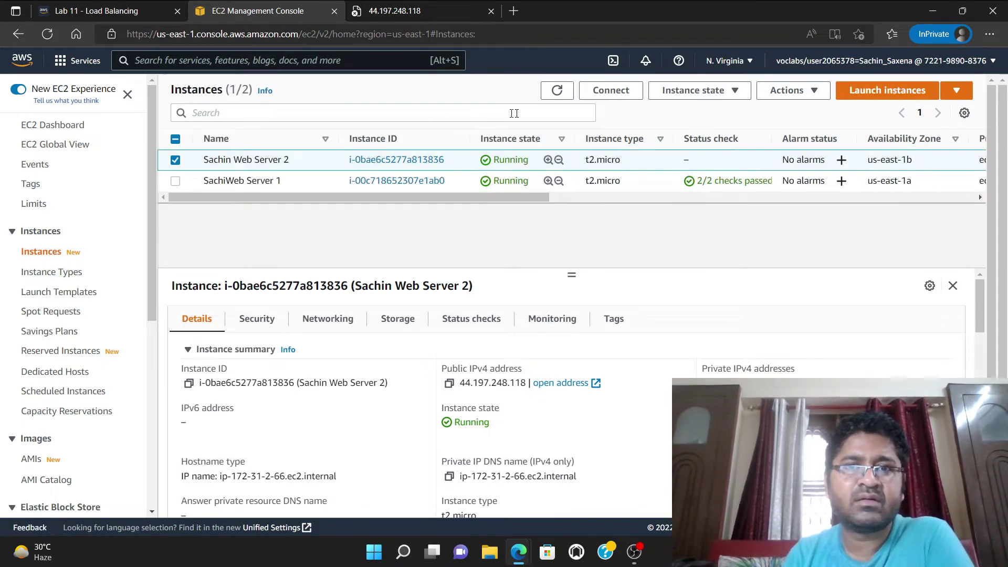
Refresh the instance list and copy the public IPv4 address of the Web Server 2 instance.
click(557, 91)
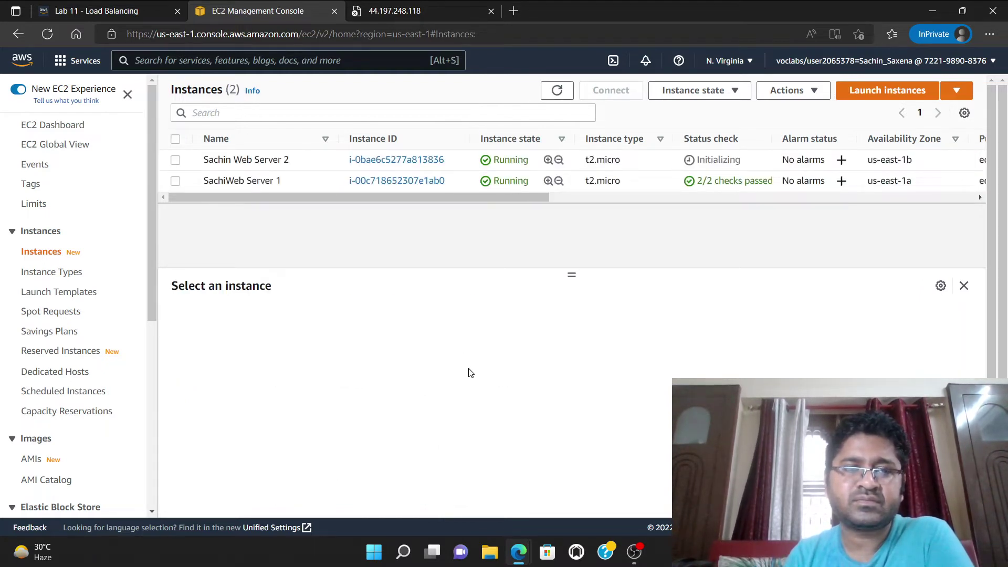
click(175, 160)
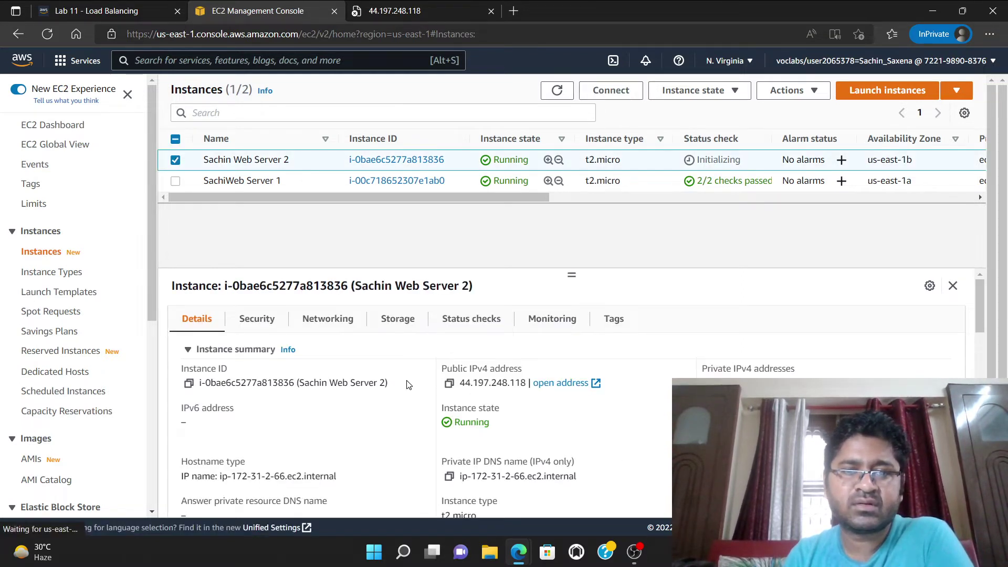
click(449, 384)
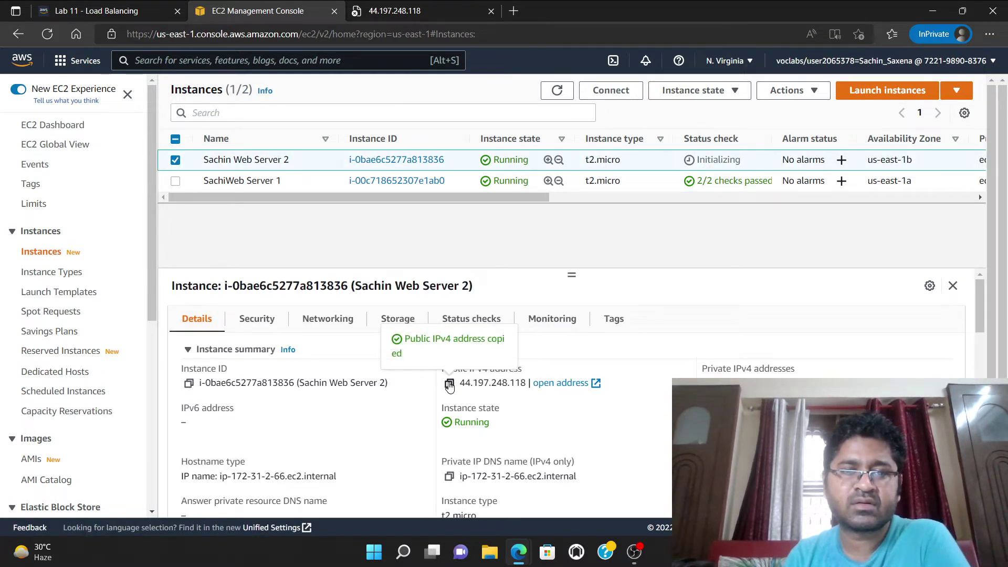
Load the copied address 44.197.248.118 in the existing web server tab.
click(401, 13)
click(367, 35)
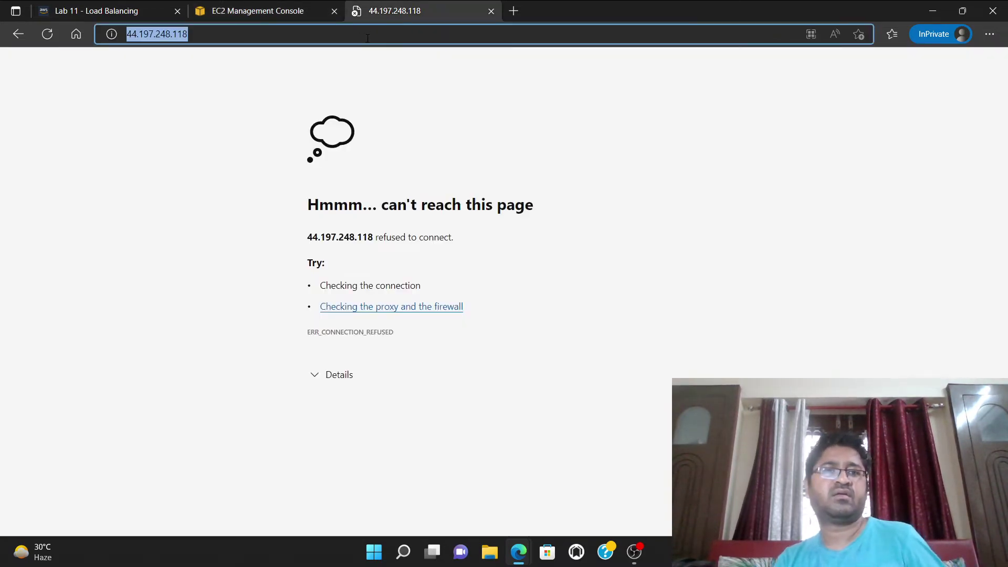
key(ctrl+v)
key(Return)
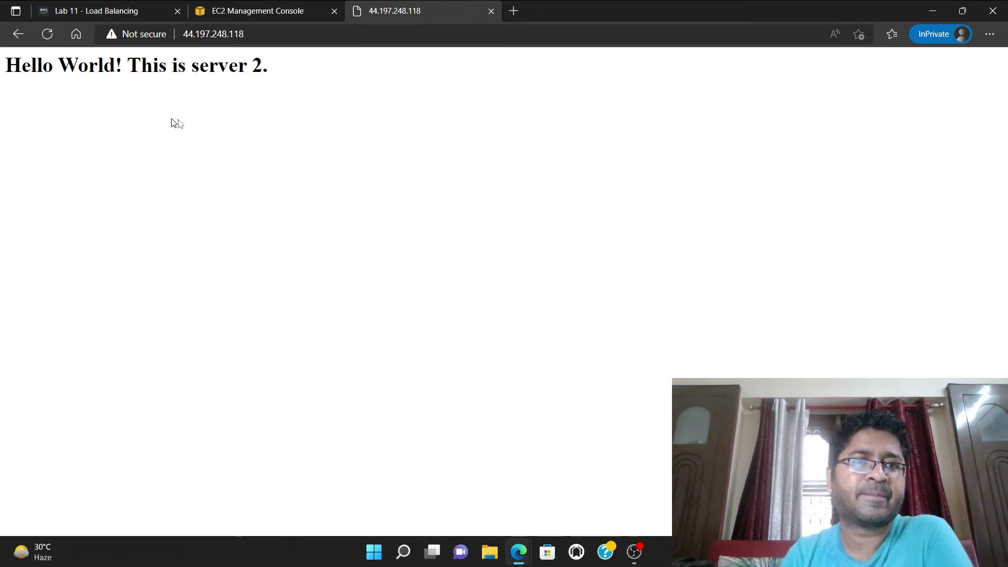
Review Task 5 of the lab instructions and open the Load Balancers page in the EC2 console.
click(249, 8)
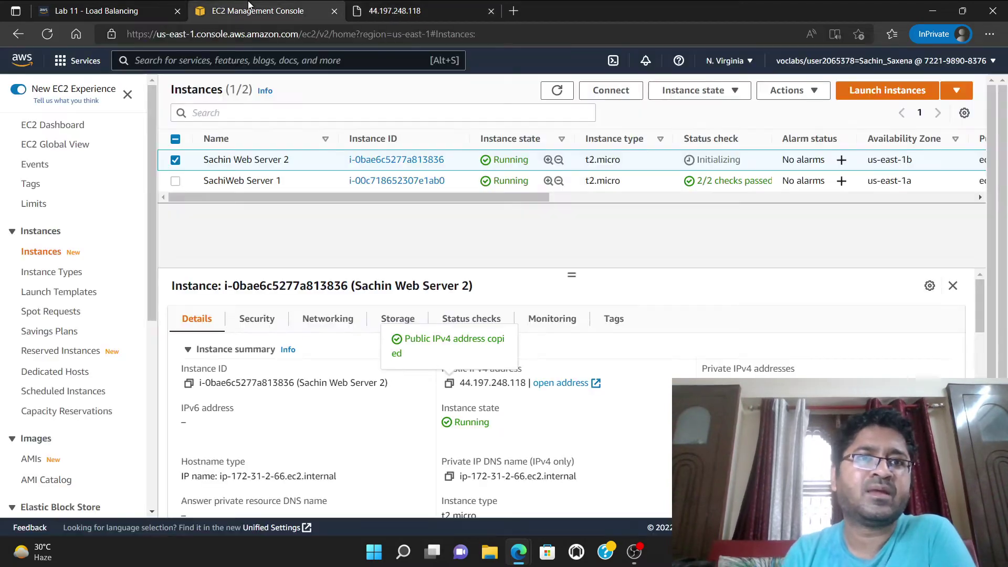
click(96, 11)
scroll(450, 274, down, 1)
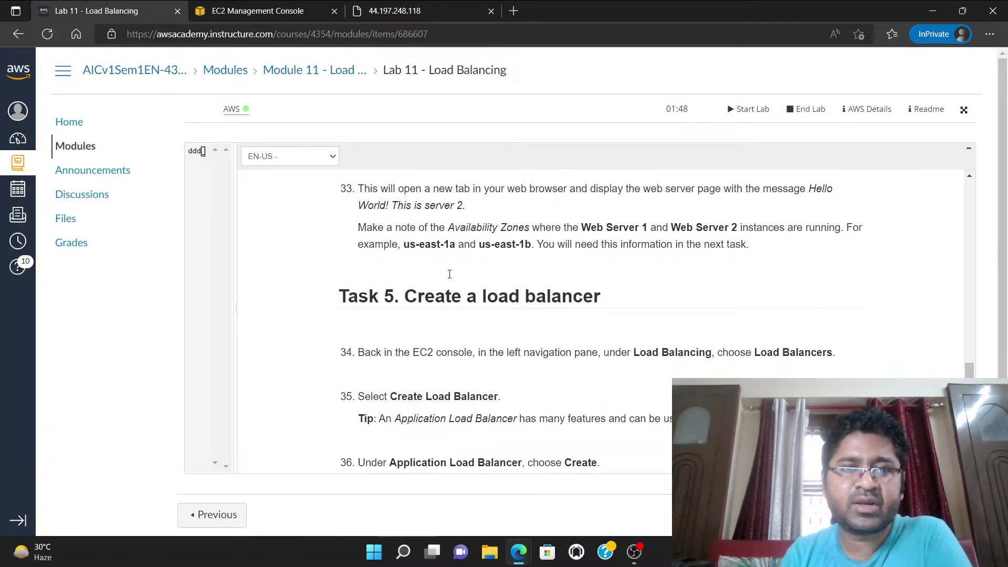
scroll(439, 276, up, 1)
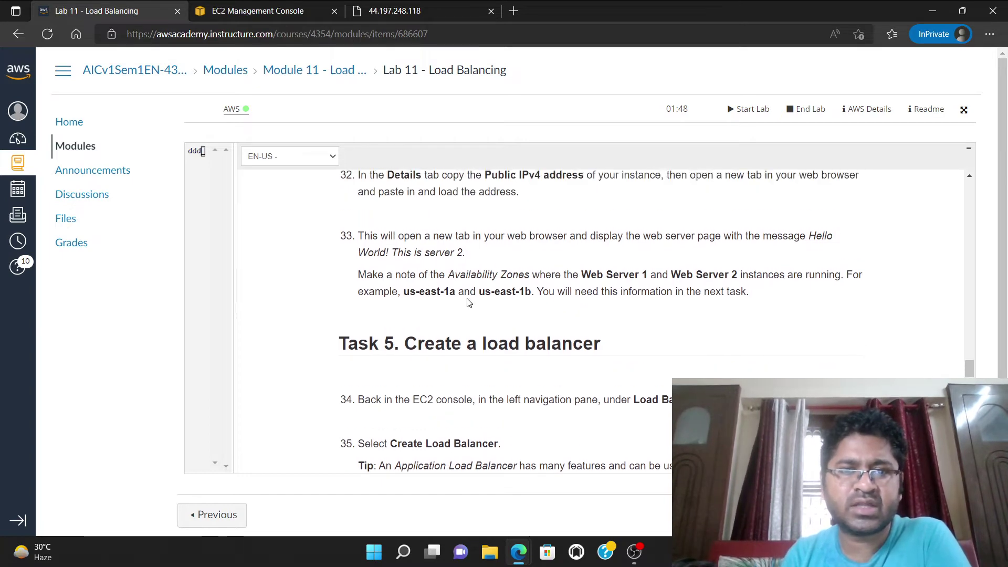
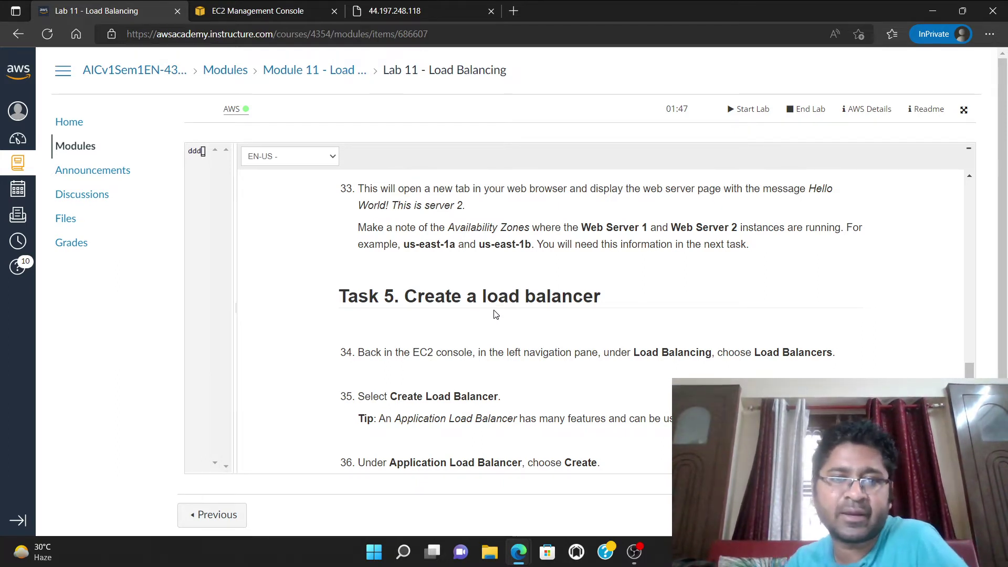
scroll(543, 351, down, 2)
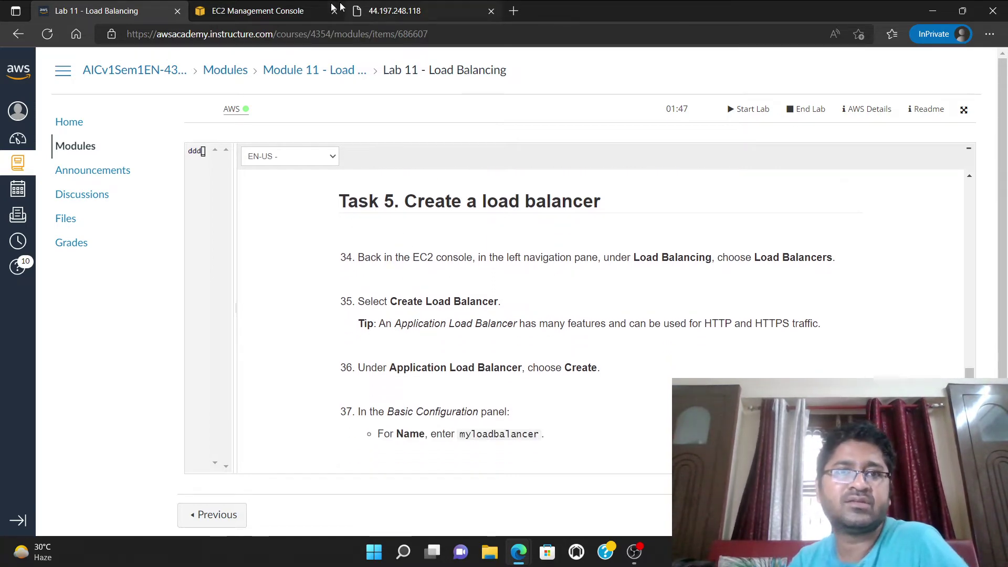
click(263, 11)
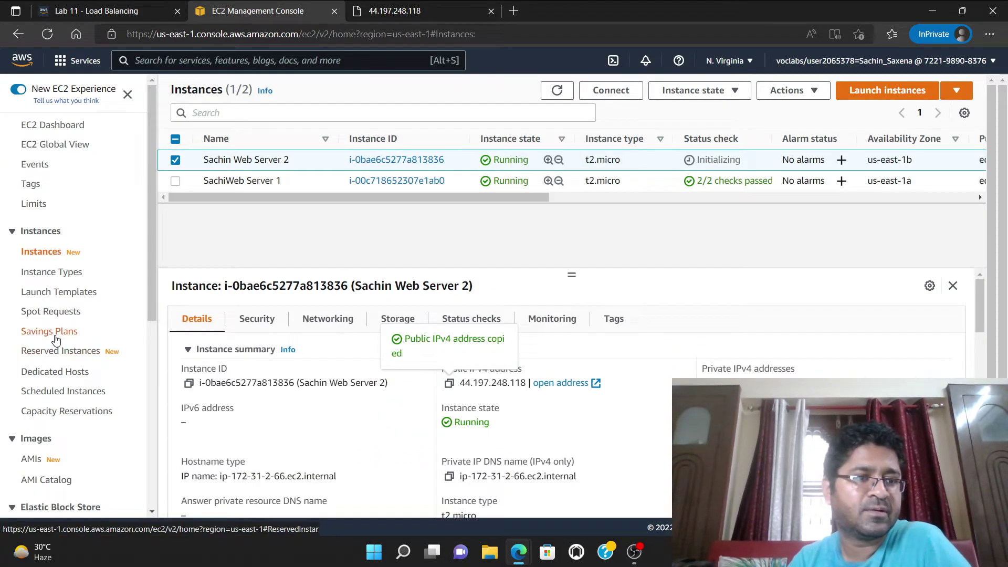
scroll(60, 323, down, 6)
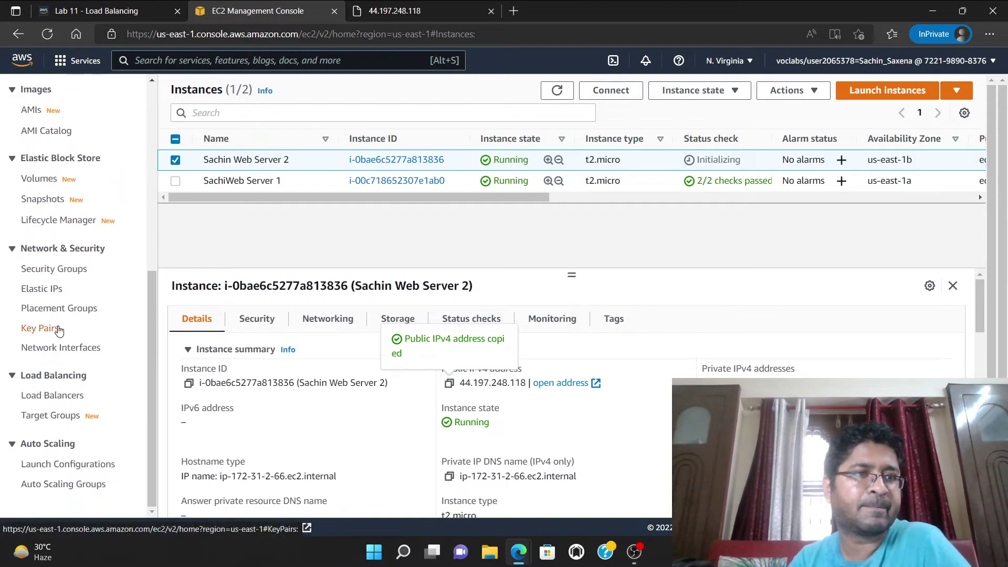
click(59, 396)
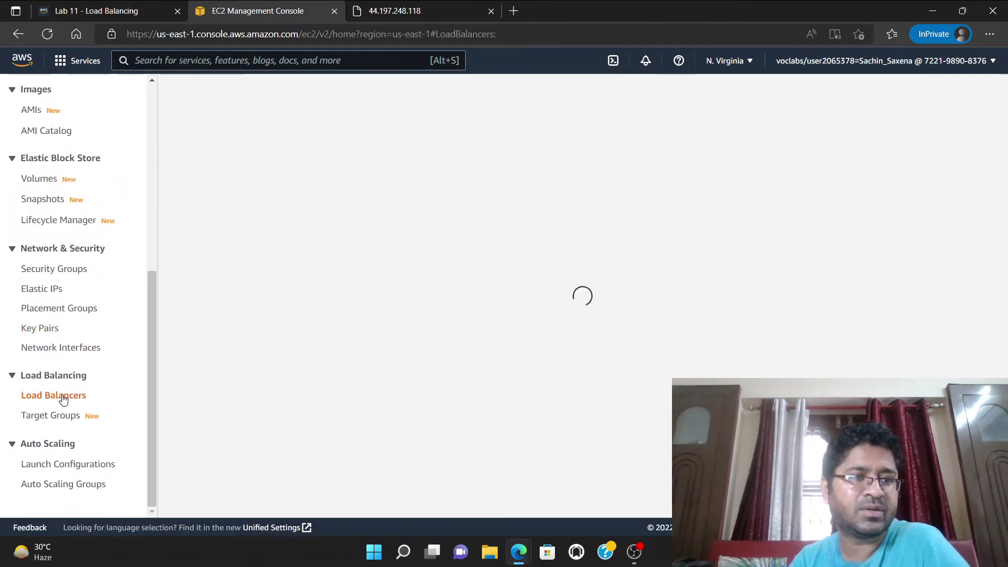
Check the lab instructions and start creating a load balancer in the EC2 console.
click(112, 6)
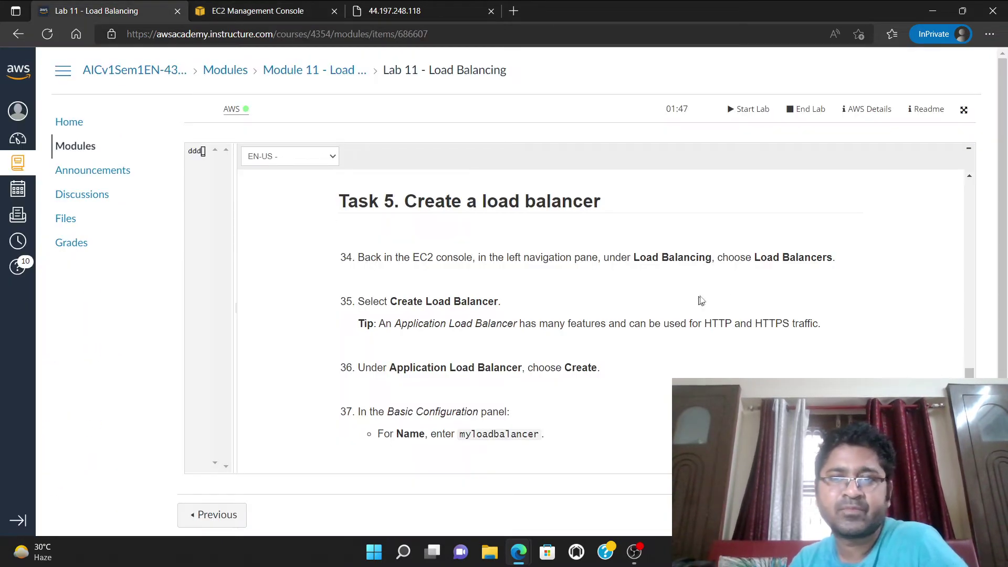
click(313, 7)
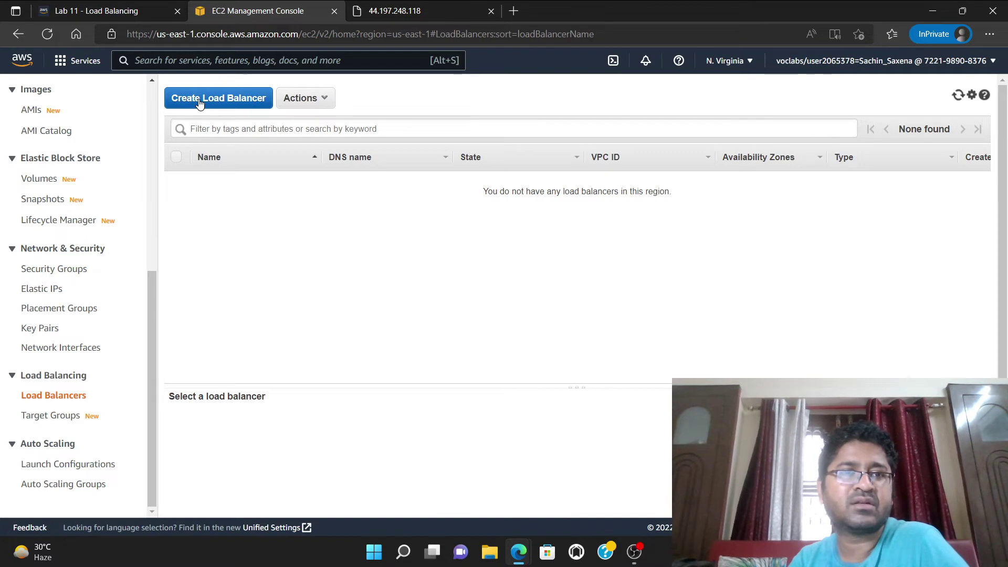
click(239, 103)
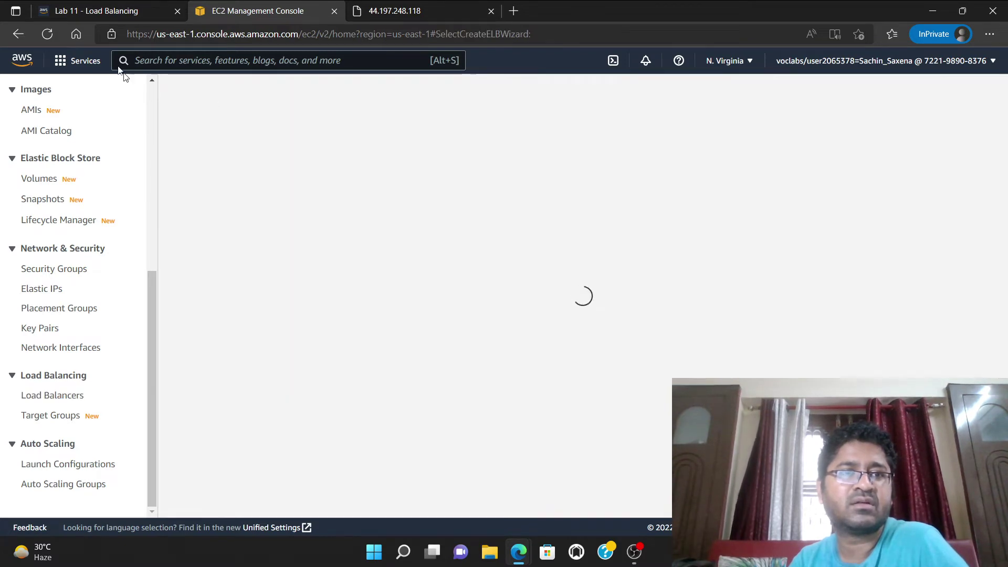
Check the lab instructions for the load balancer type and start creating an Application Load Balancer.
click(69, 16)
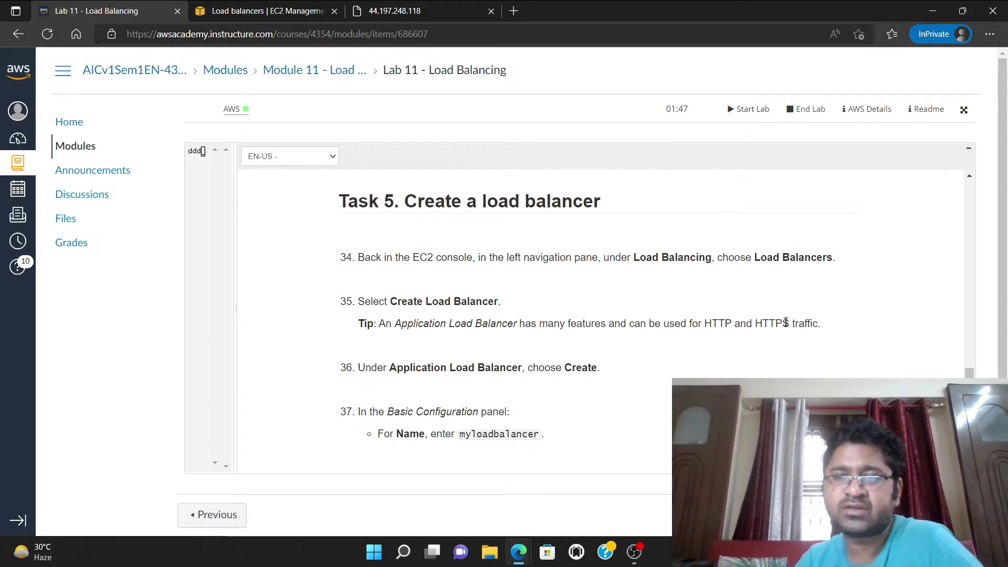
scroll(495, 324, down, 1)
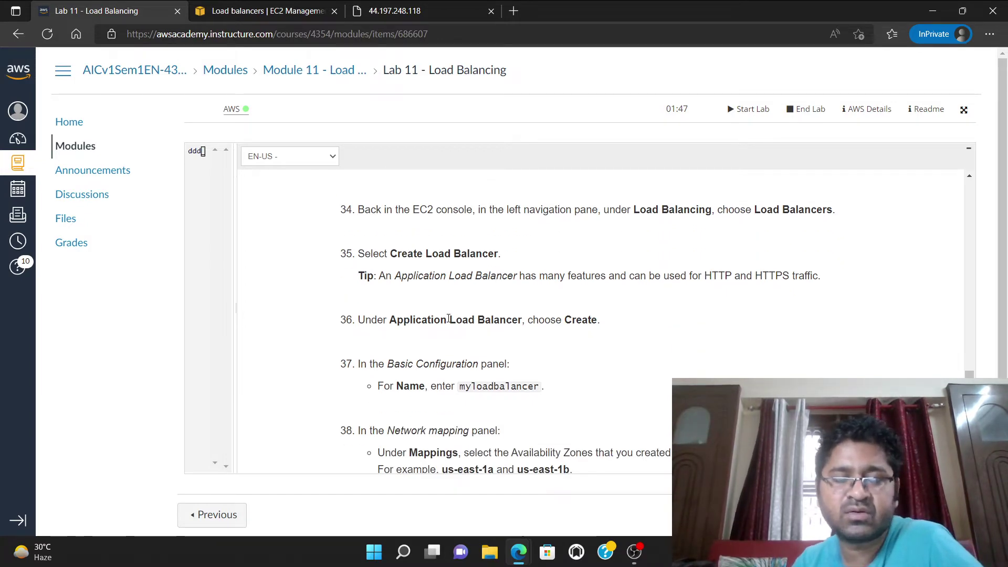
click(284, 11)
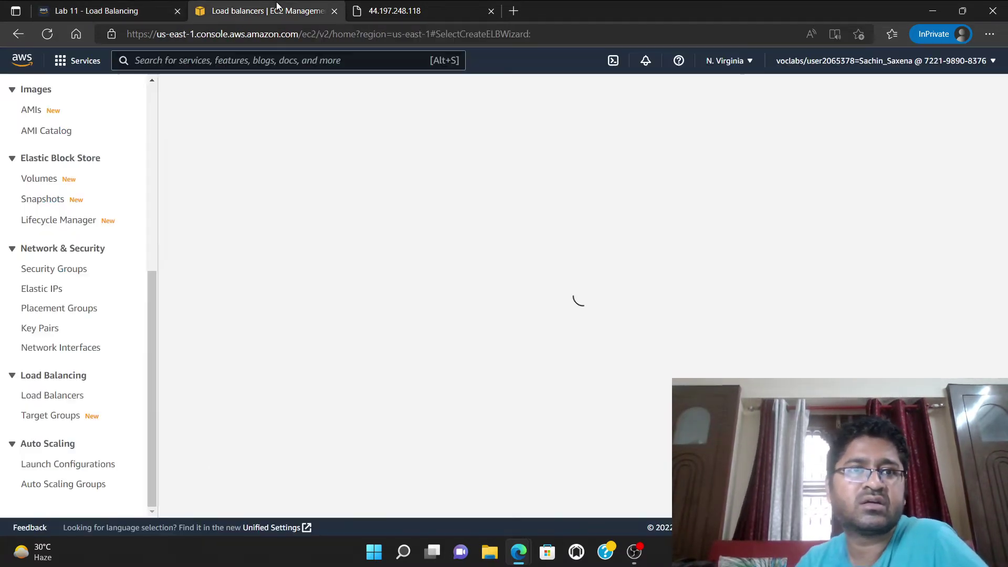
scroll(154, 301, down, 1)
scroll(155, 301, down, 1)
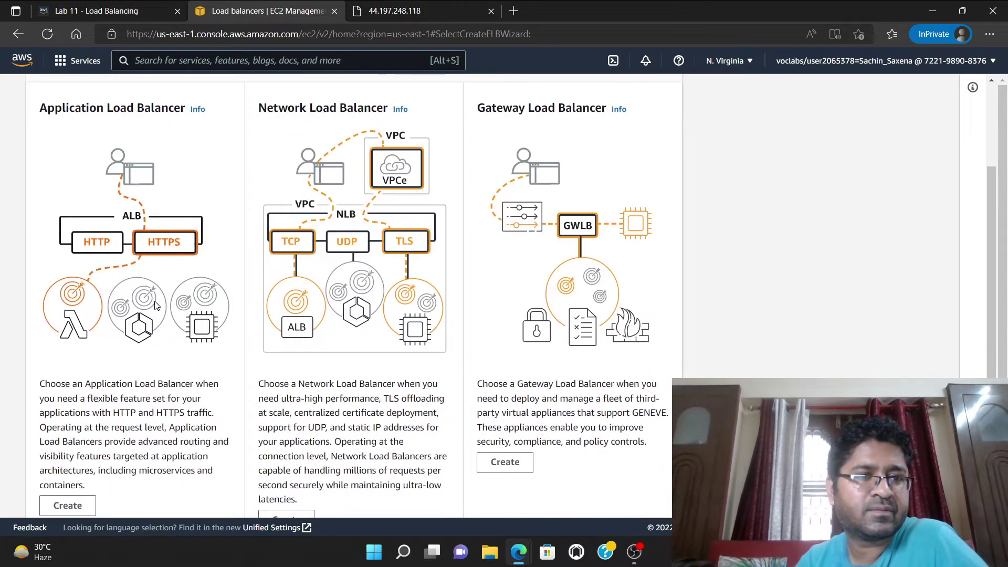
scroll(155, 300, up, 1)
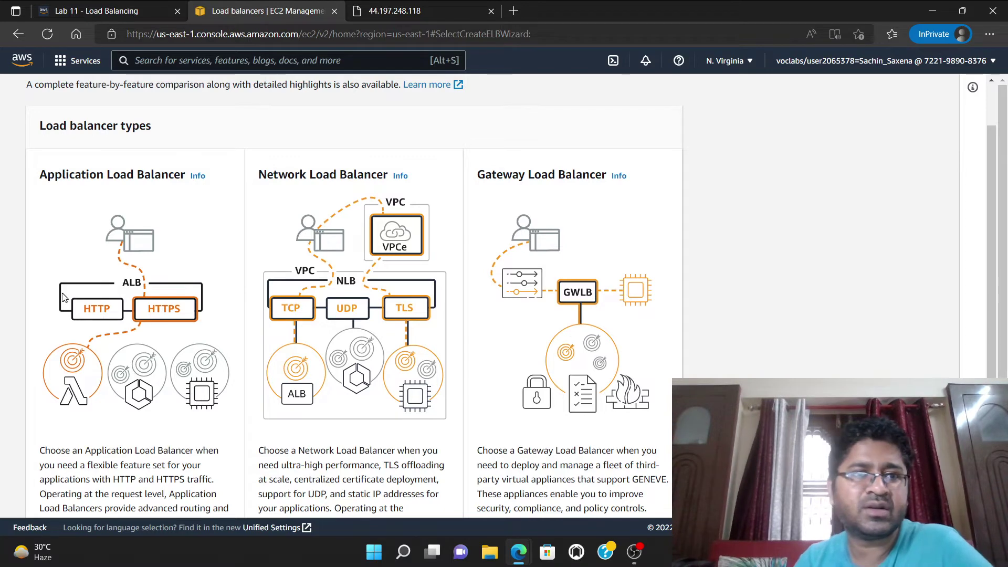
scroll(80, 286, down, 2)
scroll(80, 286, down, 1)
click(66, 396)
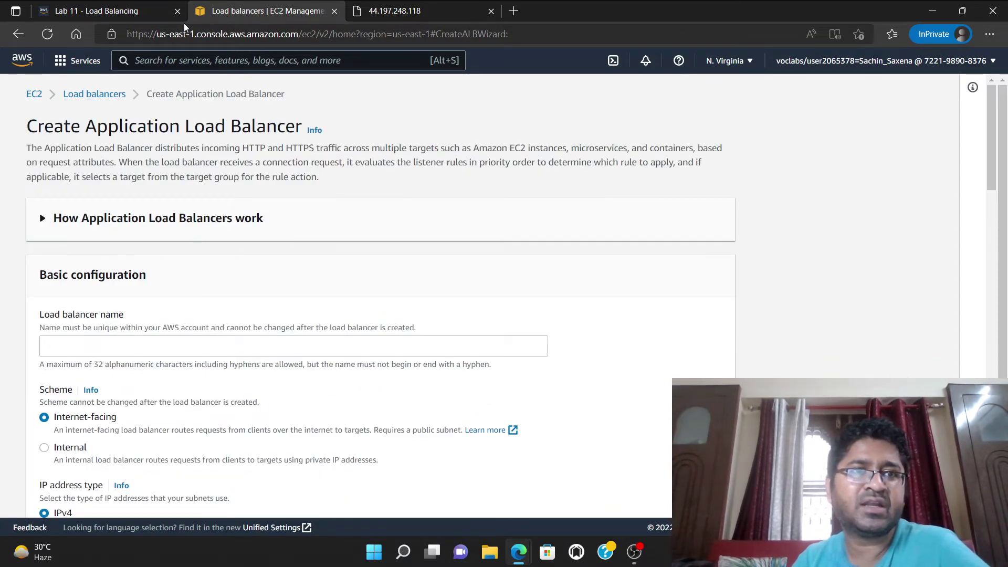
Copy the load balancer name myloadbalancer from the Basic Configuration instructions of the lab and return to the creation form.
click(84, 10)
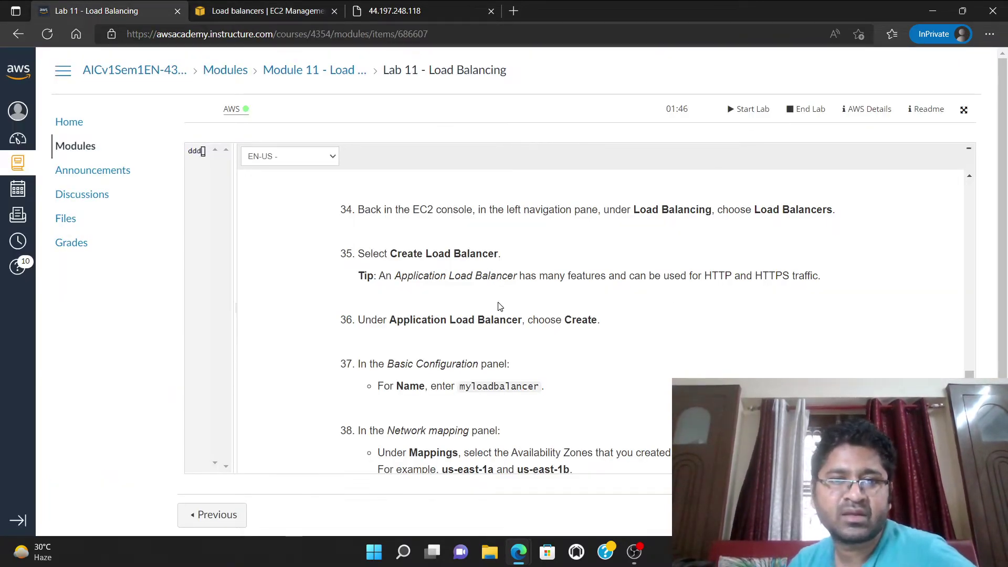
scroll(425, 299, down, 1)
scroll(525, 312, down, 1)
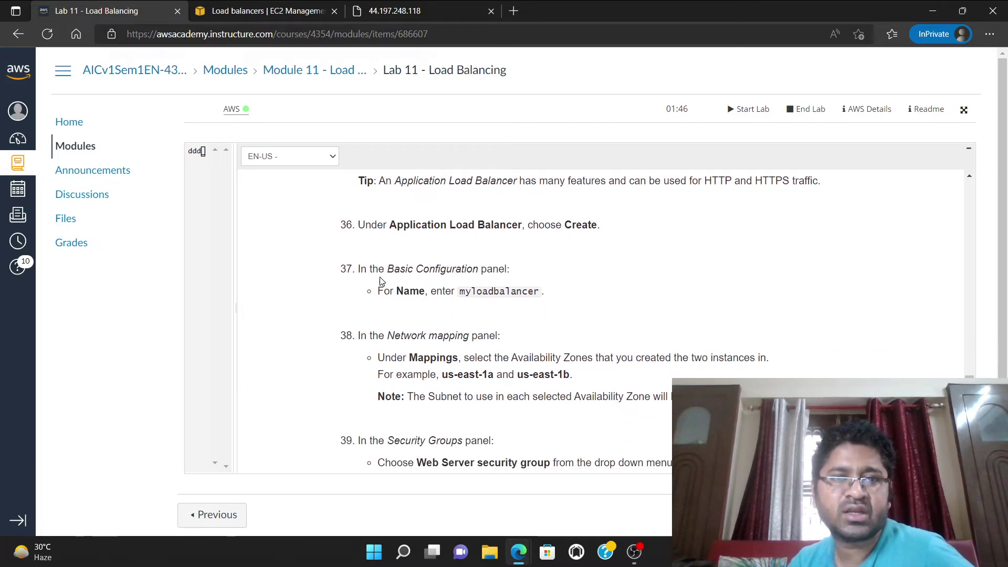
drag(461, 292, 557, 298)
key(ctrl+c)
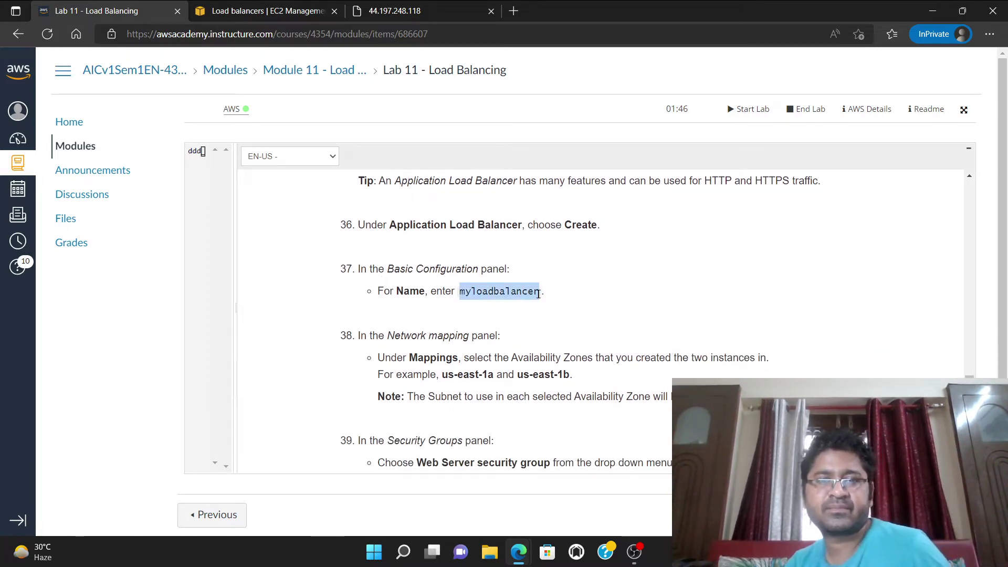
click(584, 287)
click(294, 10)
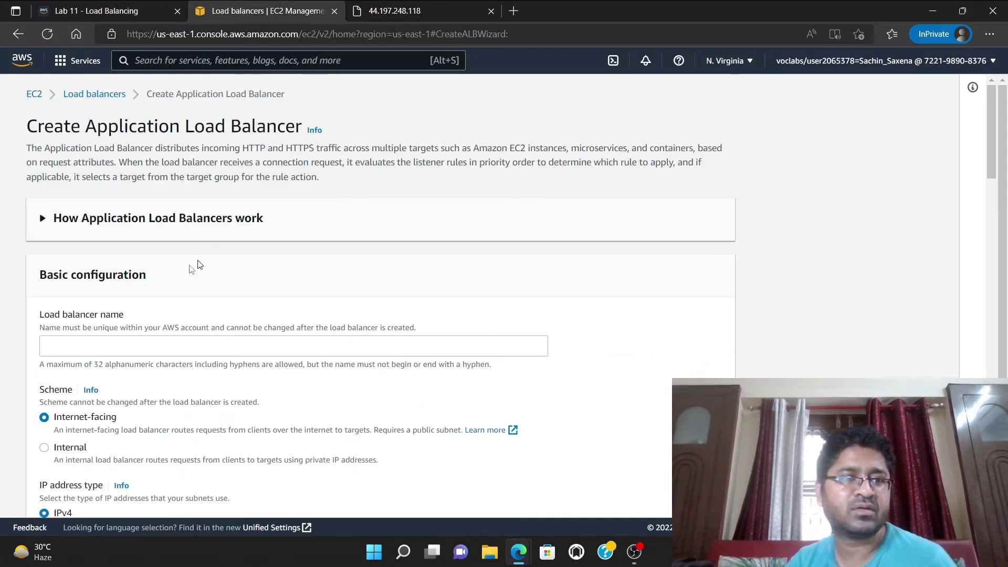
Enter the copied text as the load balancer name, replacing the prefix "my" with the account holder's first name.
click(88, 344)
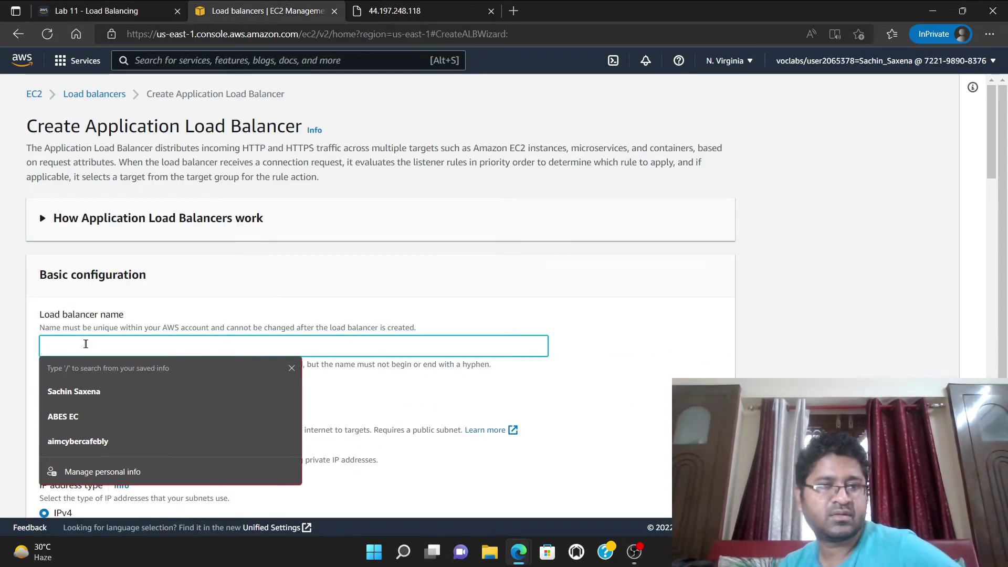
key(ctrl+v)
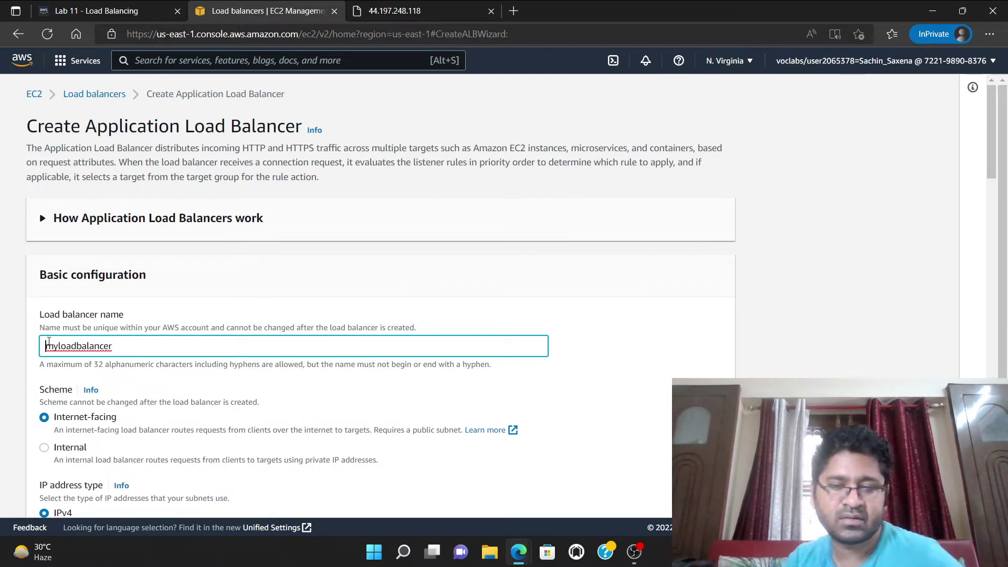
key(Delete)
key(Delete)
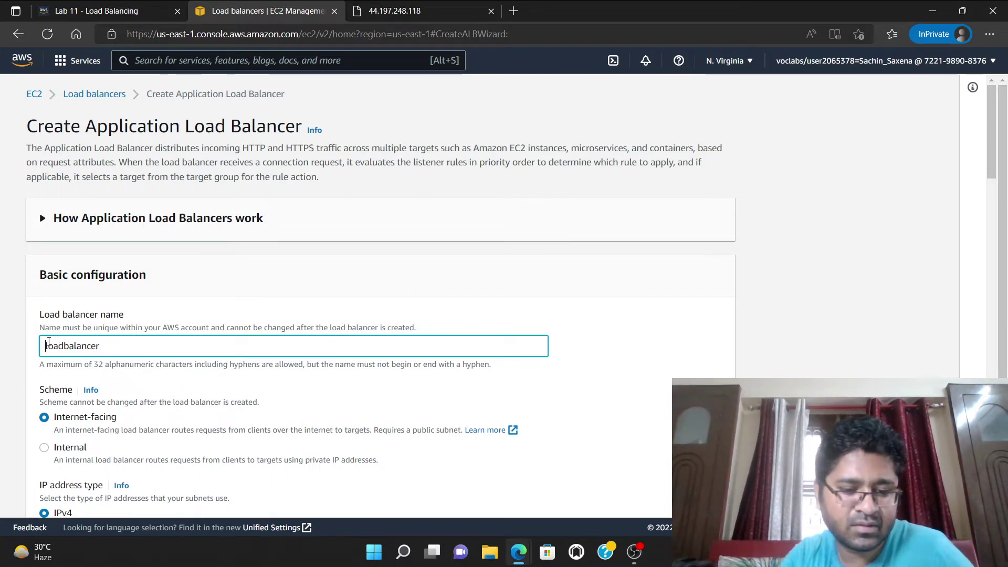
text(Sachin)
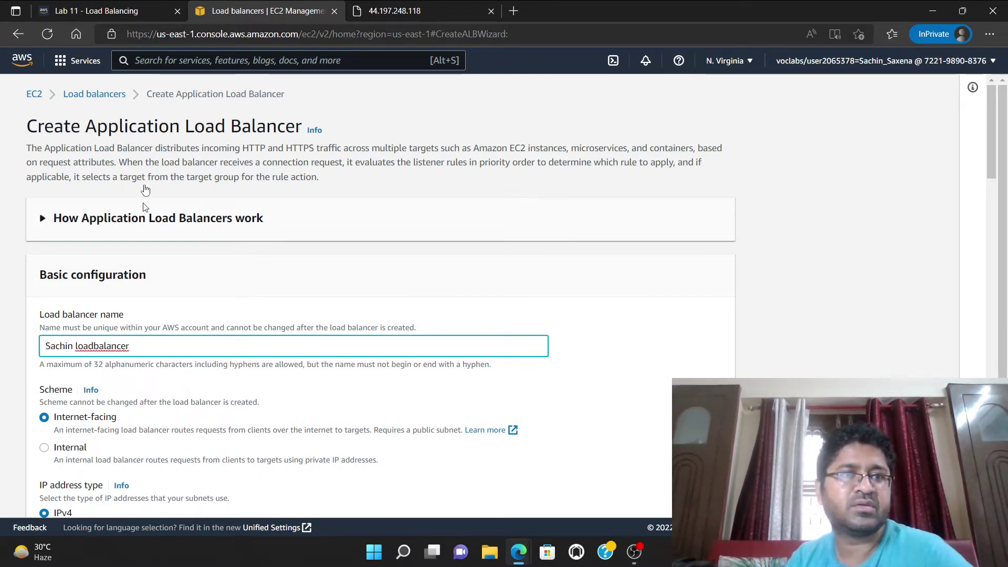
Read the Network mapping instructions in the lab and examine the Network mapping section of the load balancer form.
click(96, 11)
scroll(455, 327, down, 1)
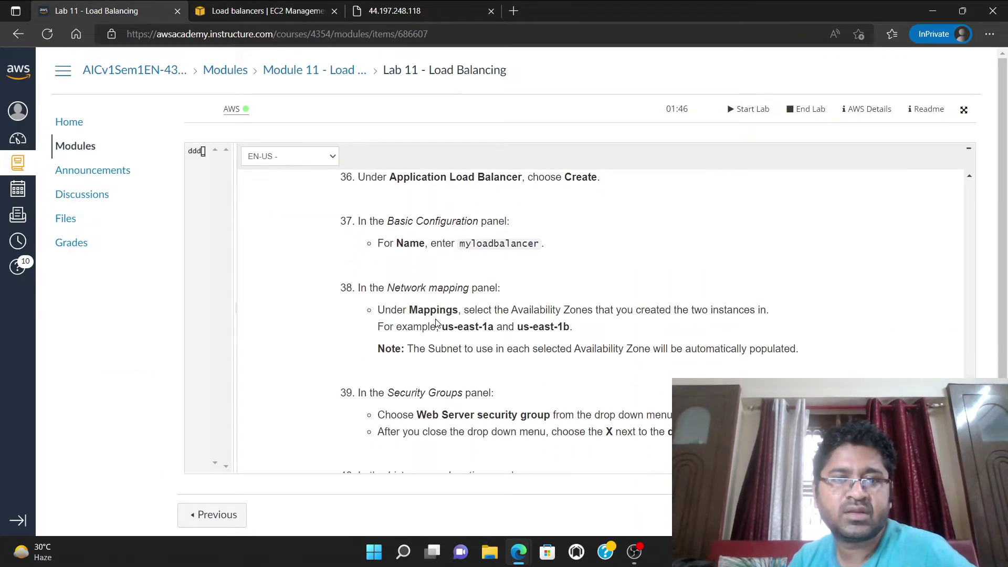
scroll(435, 322, down, 1)
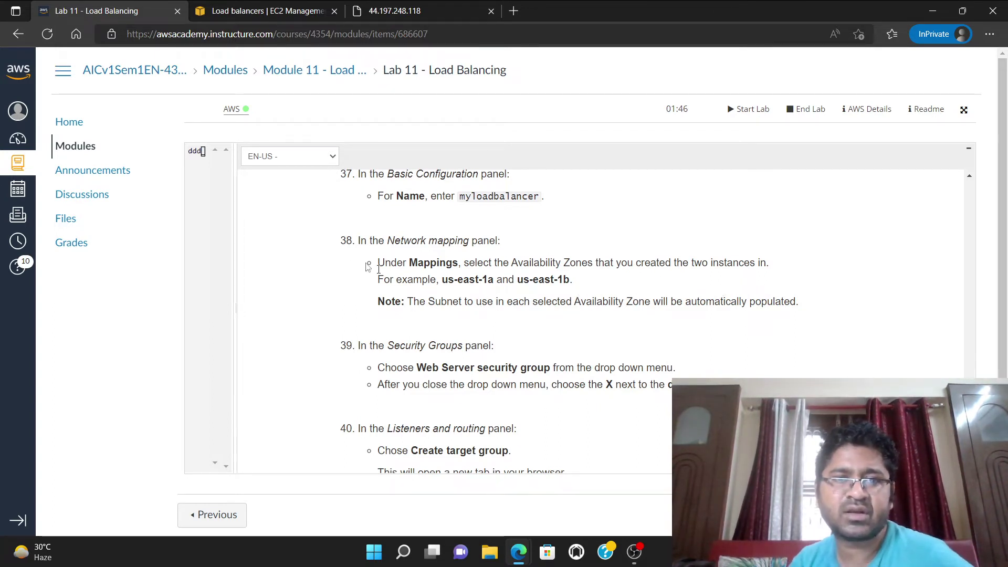
scroll(412, 277, up, 1)
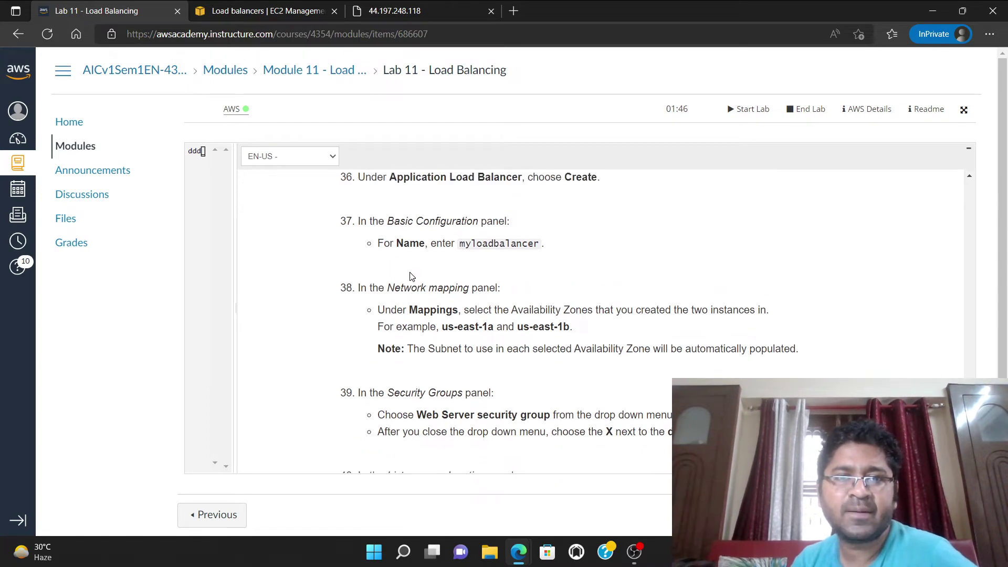
scroll(410, 278, down, 1)
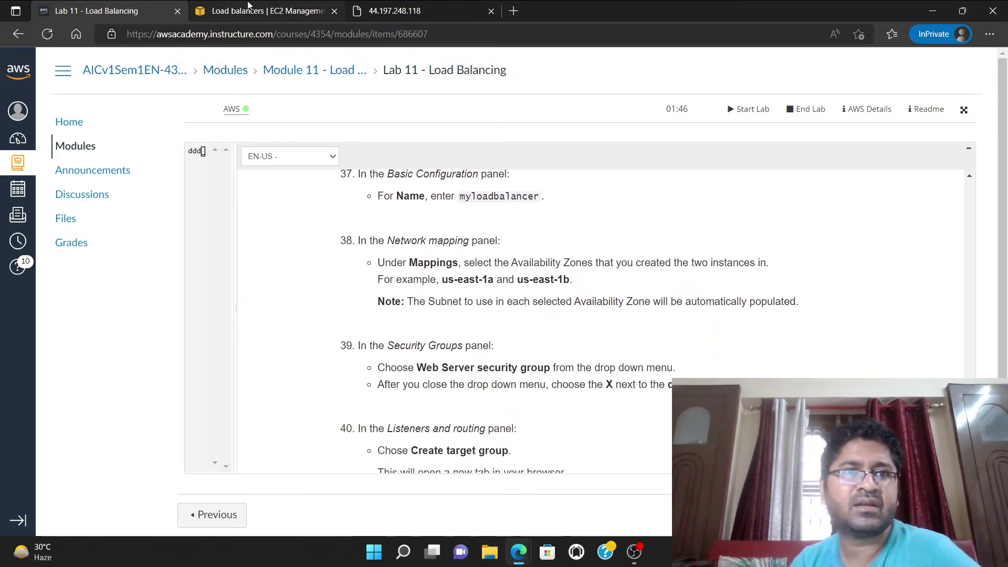
click(265, 11)
scroll(195, 324, down, 2)
scroll(195, 324, down, 7)
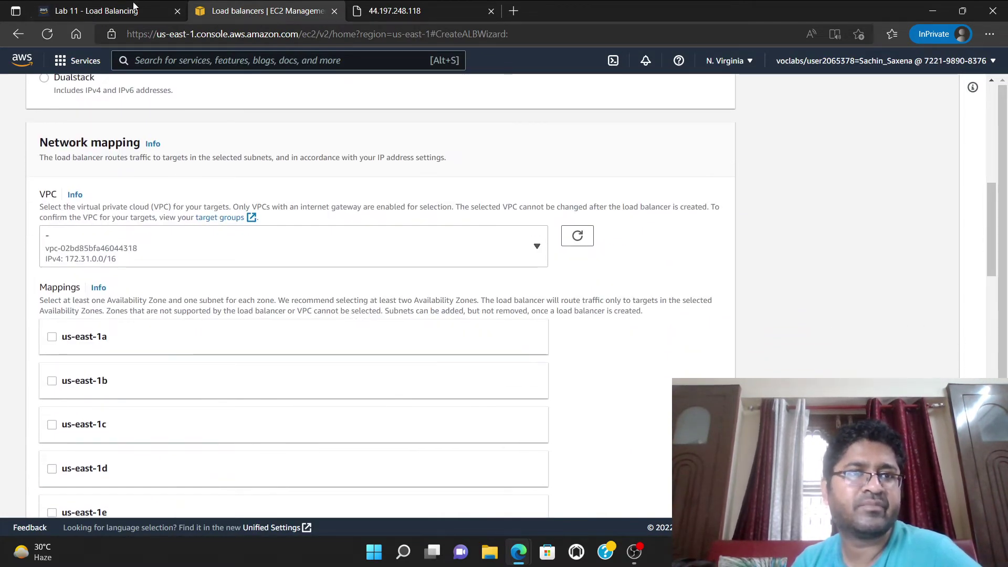
Keep the existing VPC and map the load balancer to the us-east-1a and us-east-1b Availability Zones.
click(95, 11)
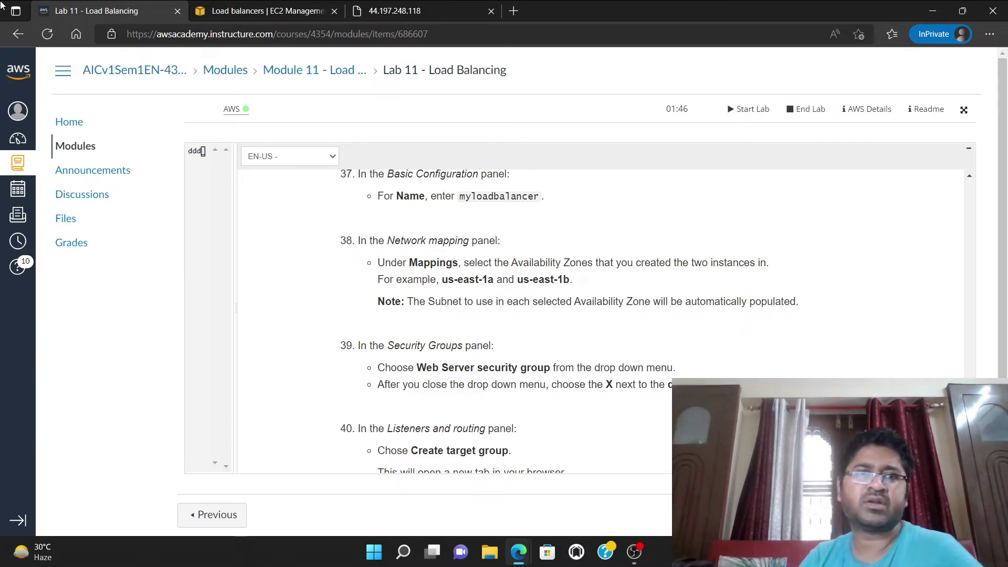
click(252, 11)
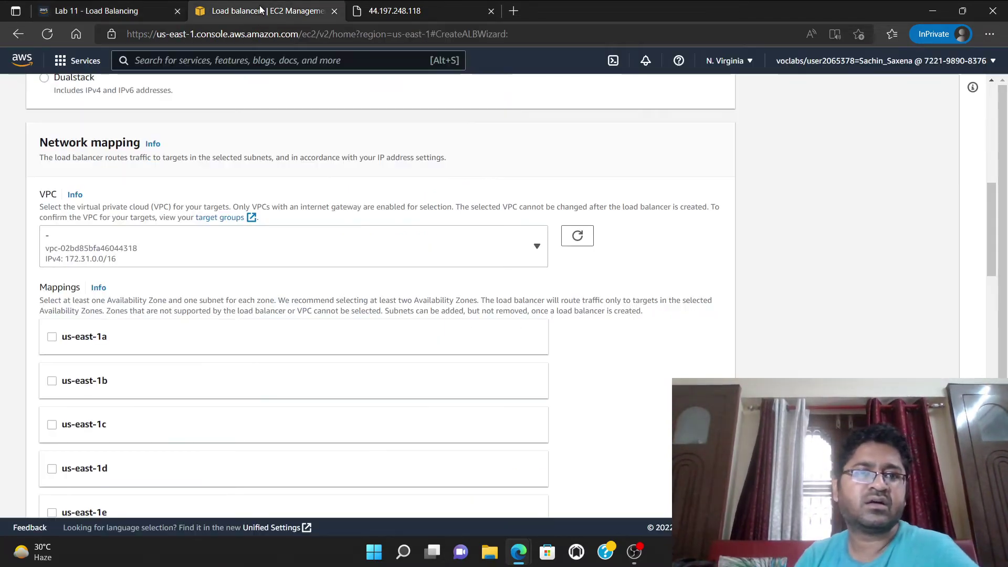
click(235, 254)
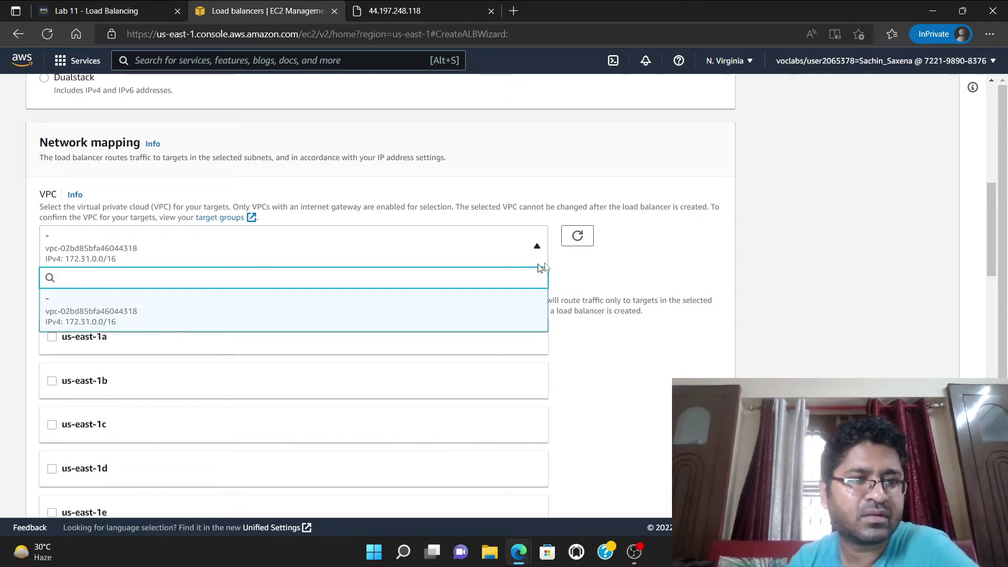
click(764, 265)
scroll(1, 333, down, 1)
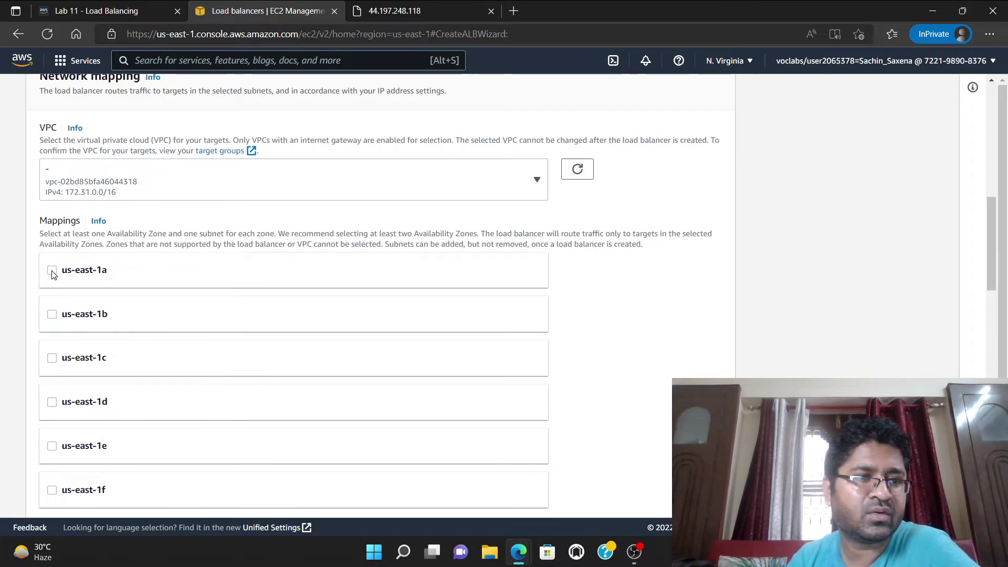
click(52, 270)
scroll(55, 412, down, 1)
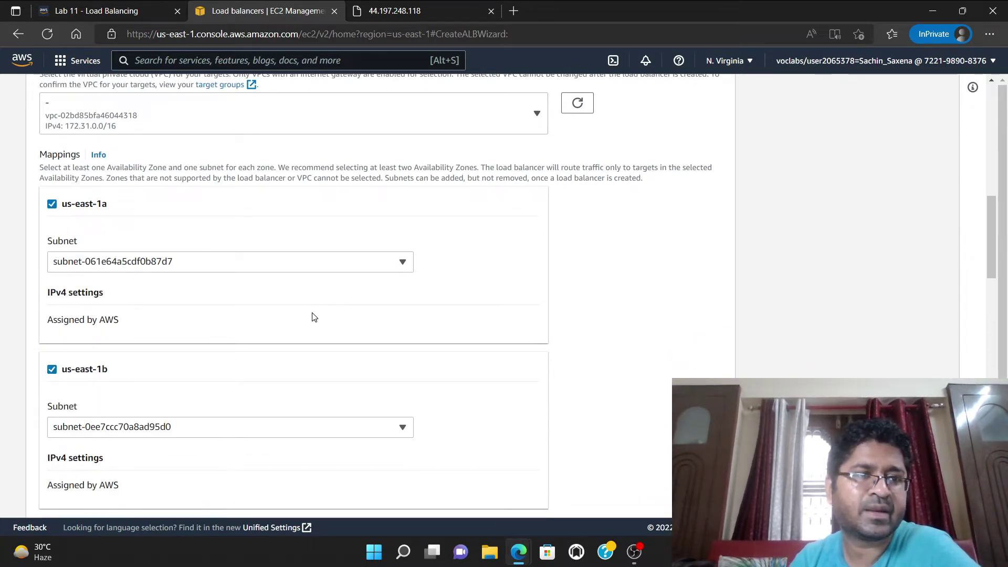
Read the Security Groups instructions in the lab and check which security groups the load balancer form offers.
click(79, 10)
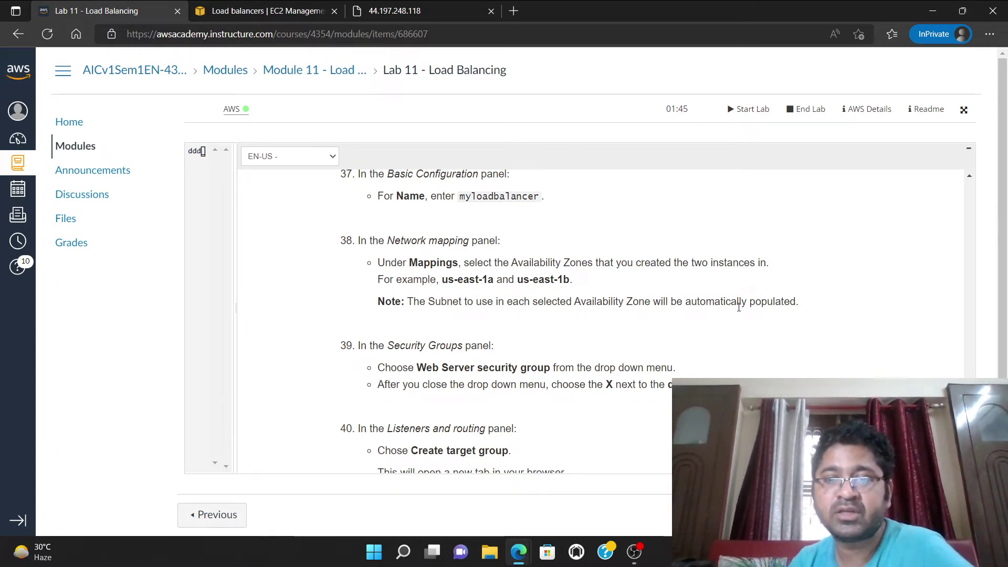
scroll(578, 302, down, 2)
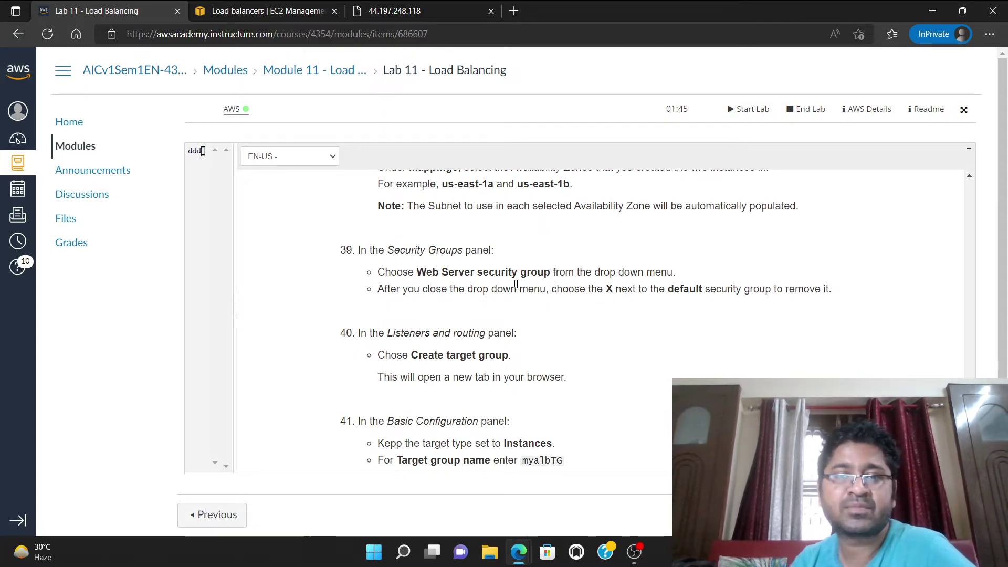
click(268, 11)
scroll(157, 347, down, 6)
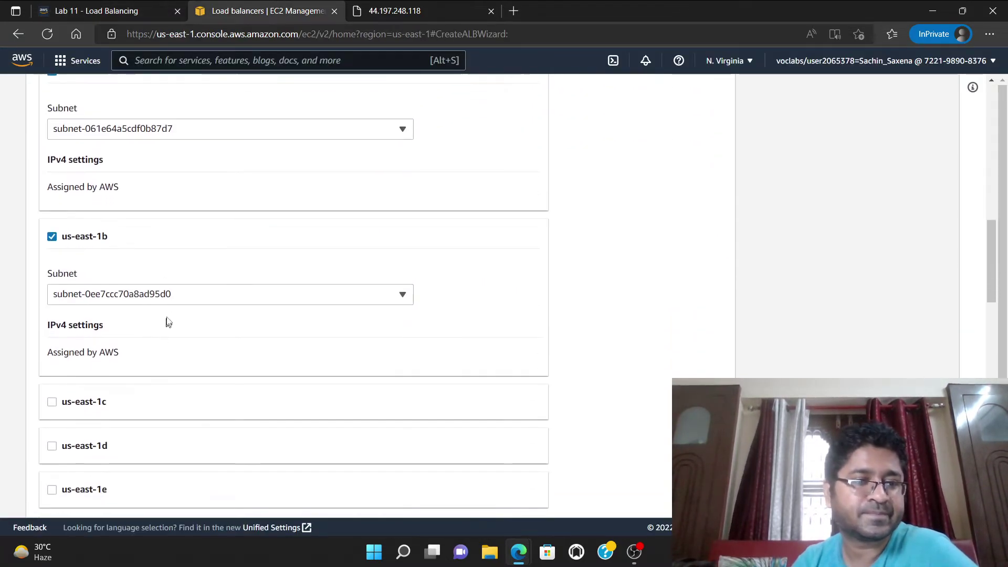
scroll(168, 323, down, 5)
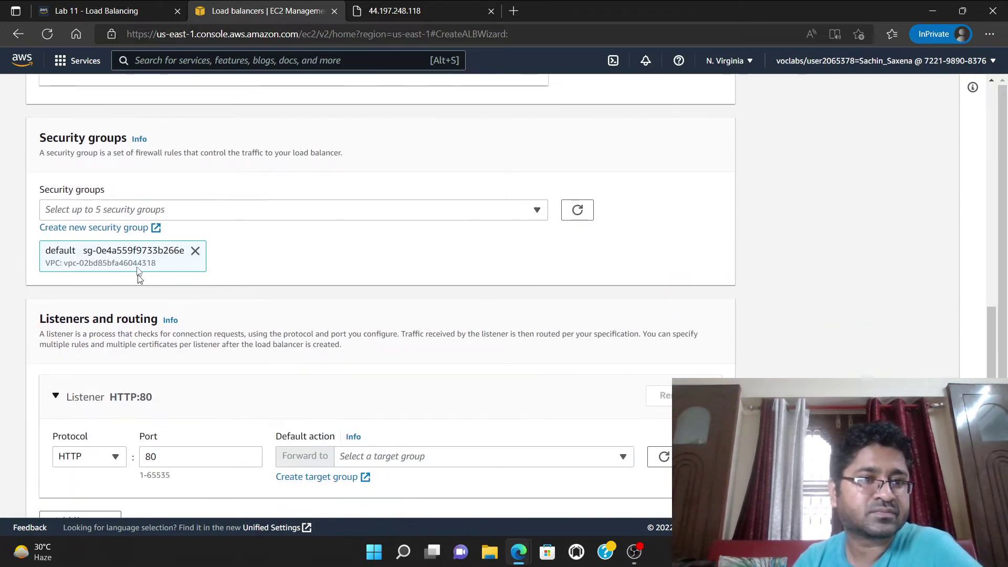
click(141, 208)
click(126, 256)
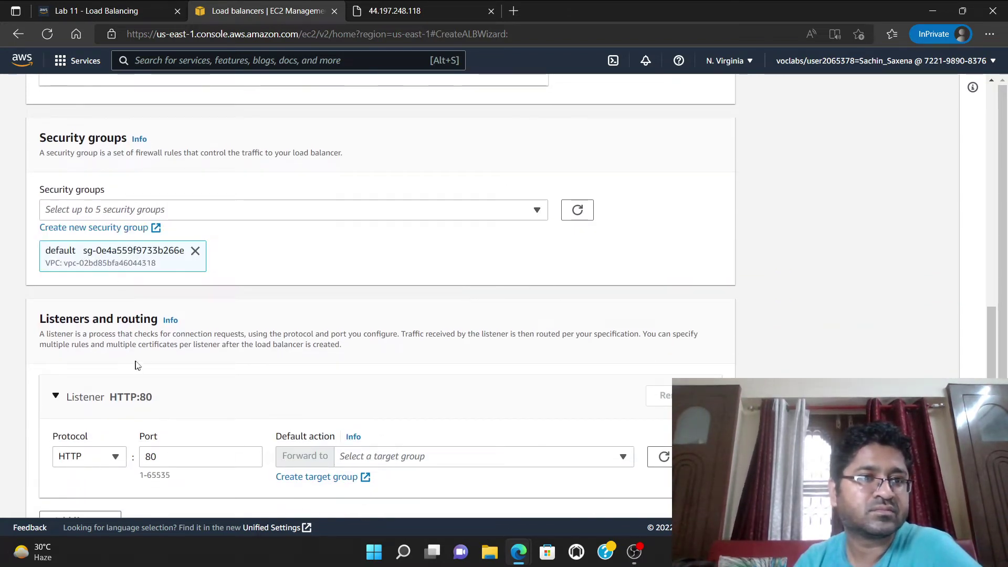
Compare the security group, listener and summary sections of the load balancer form with the lab's Security Groups instructions.
click(99, 15)
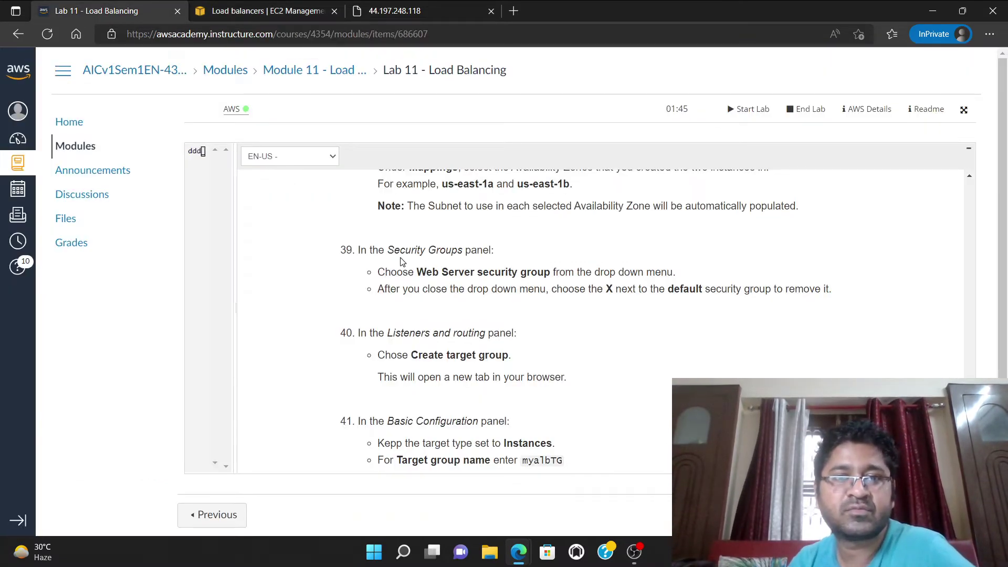
click(262, 11)
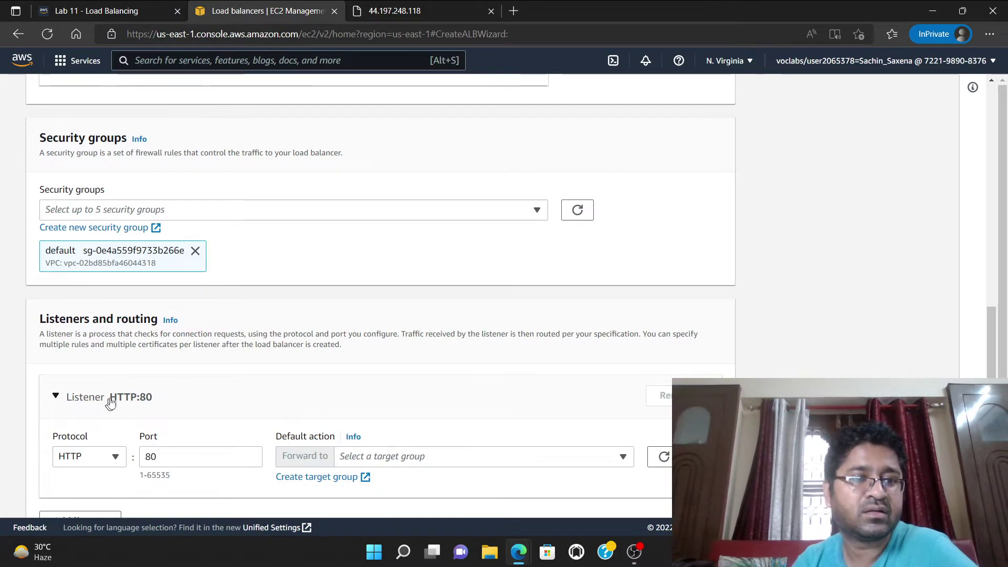
scroll(110, 402, down, 8)
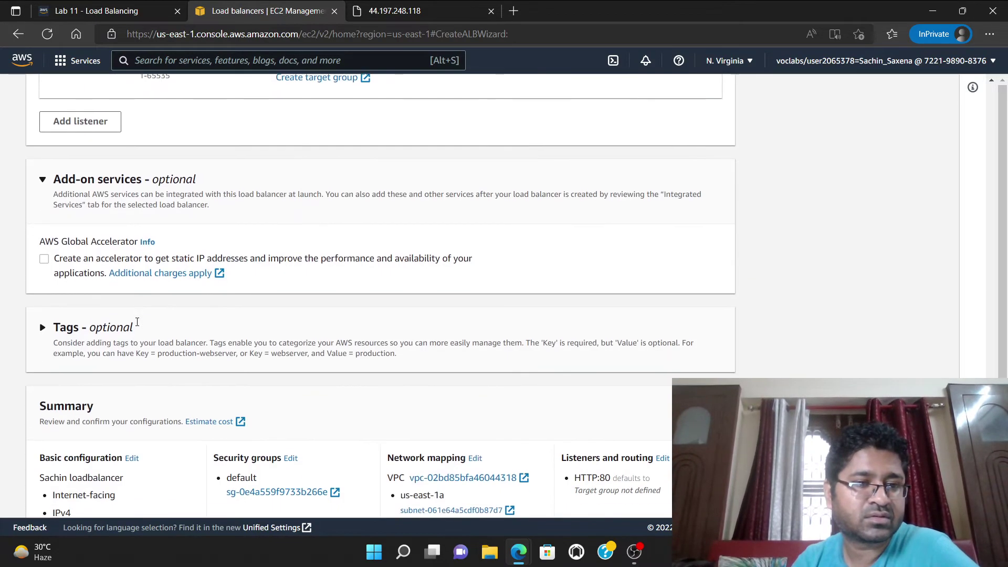
scroll(137, 322, down, 5)
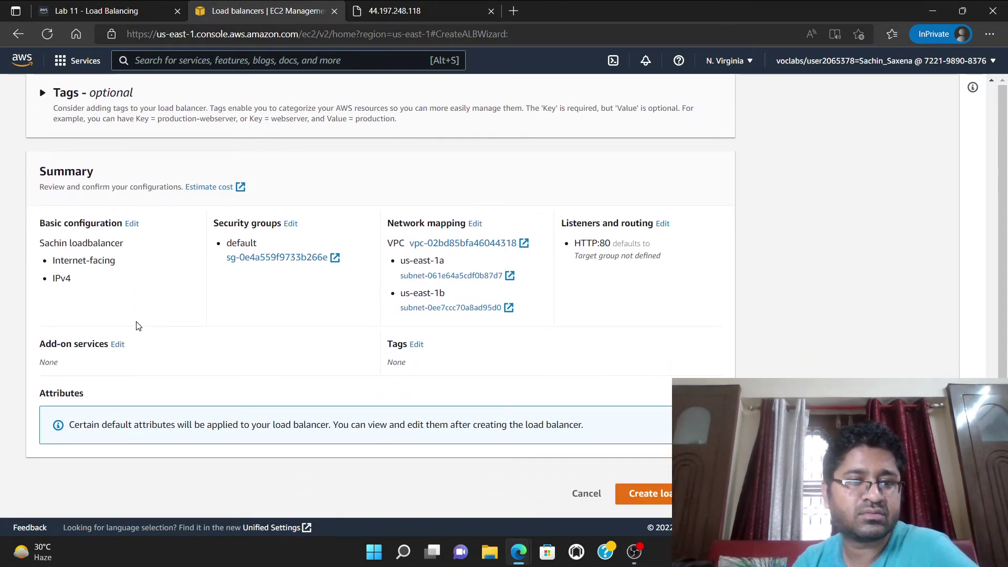
scroll(137, 325, up, 15)
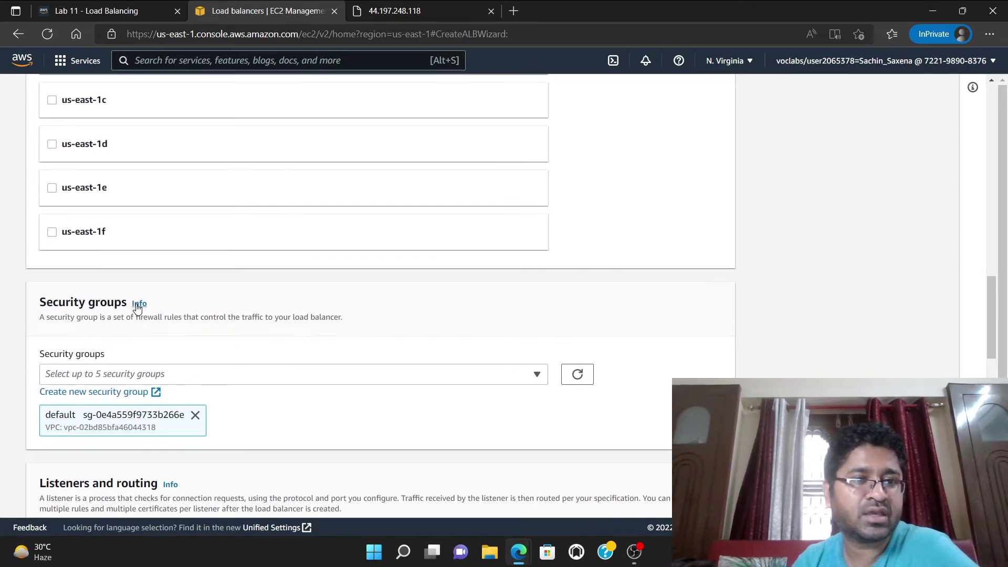
click(109, 9)
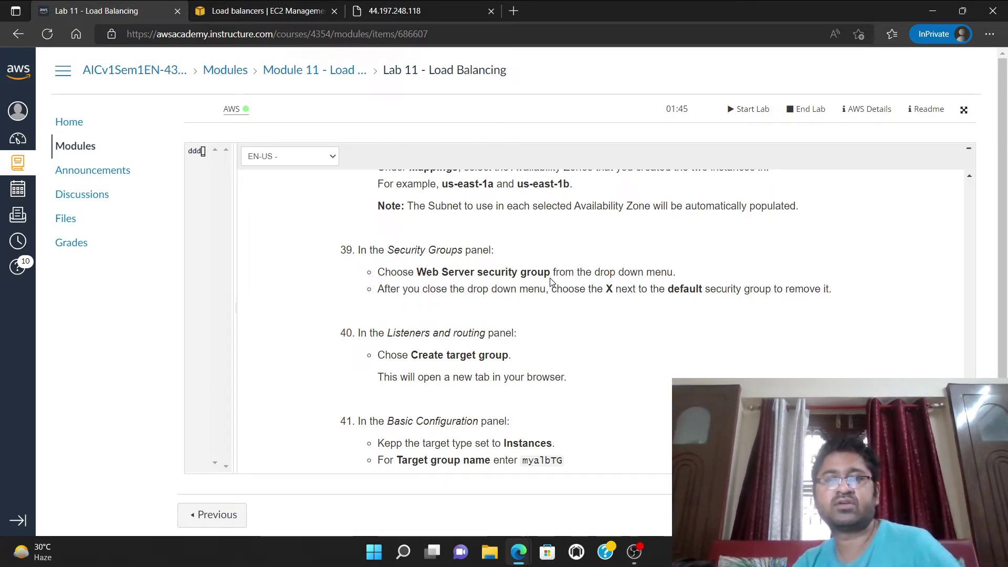
Assign the launch-wizard-1 security group to the load balancer and remove the default security group.
click(239, 16)
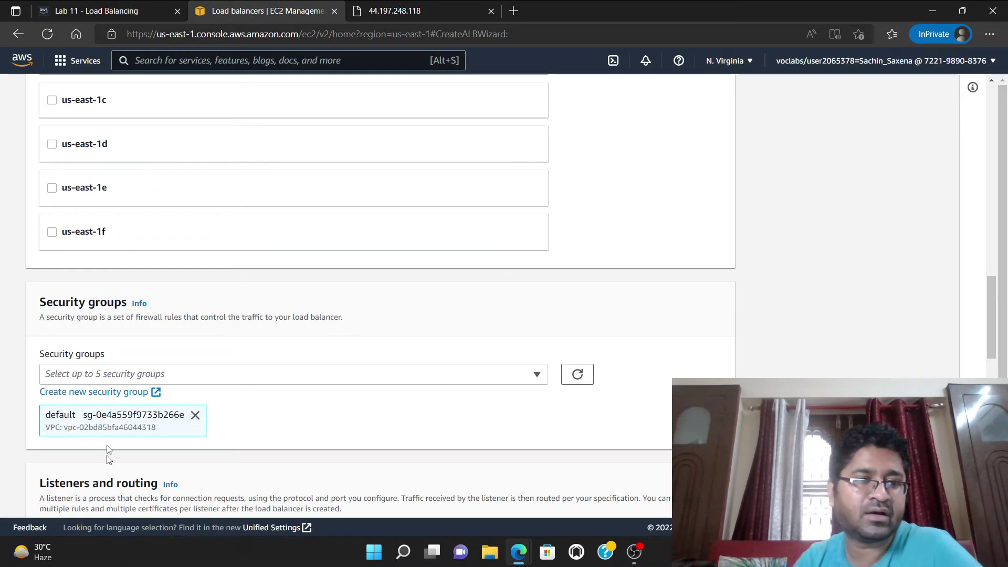
click(122, 379)
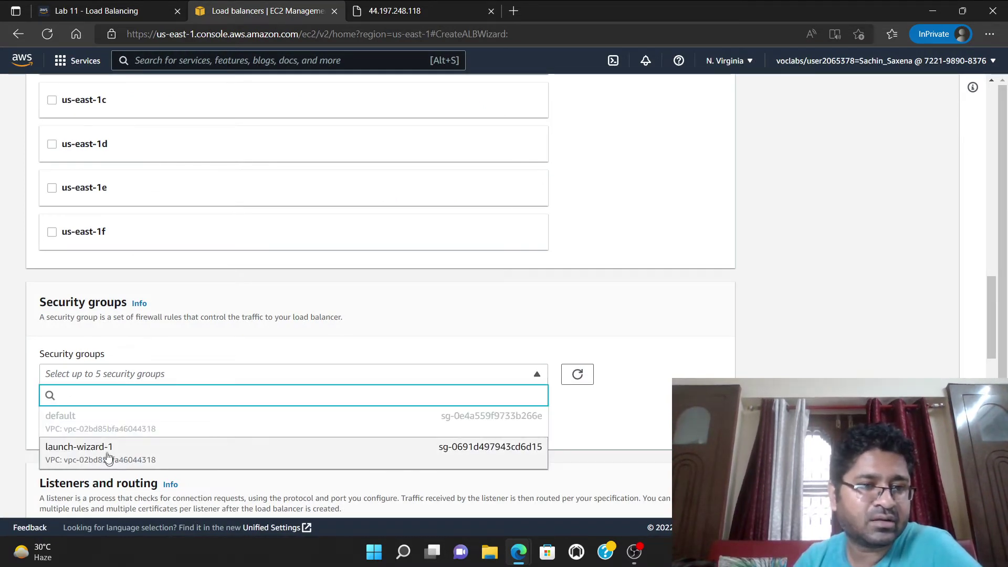
click(212, 456)
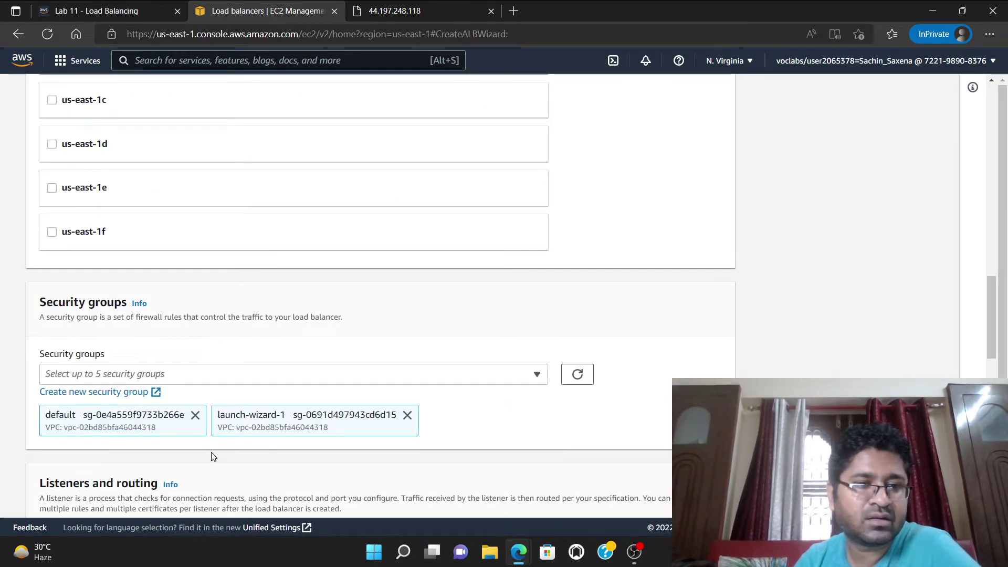
scroll(691, 354, down, 1)
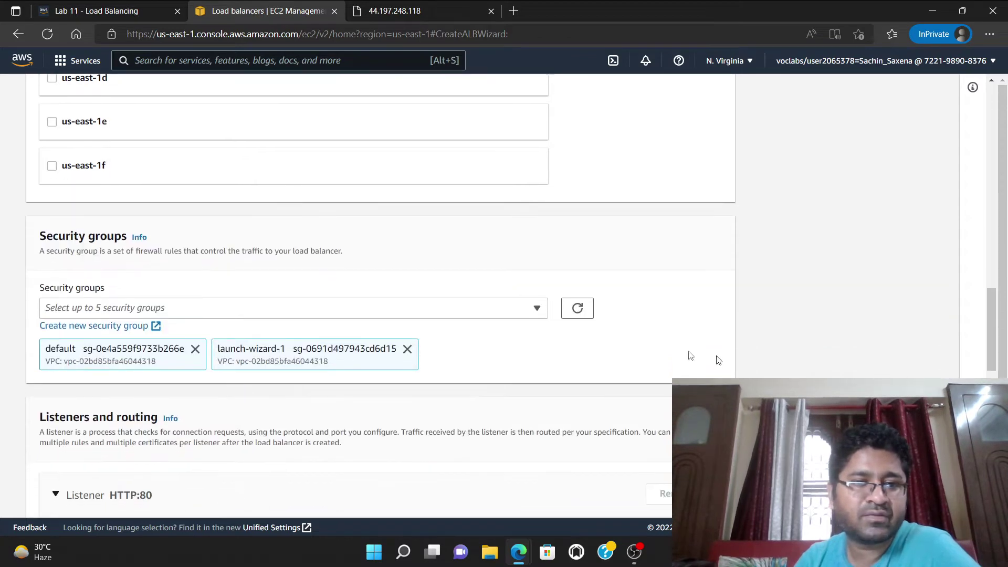
click(195, 348)
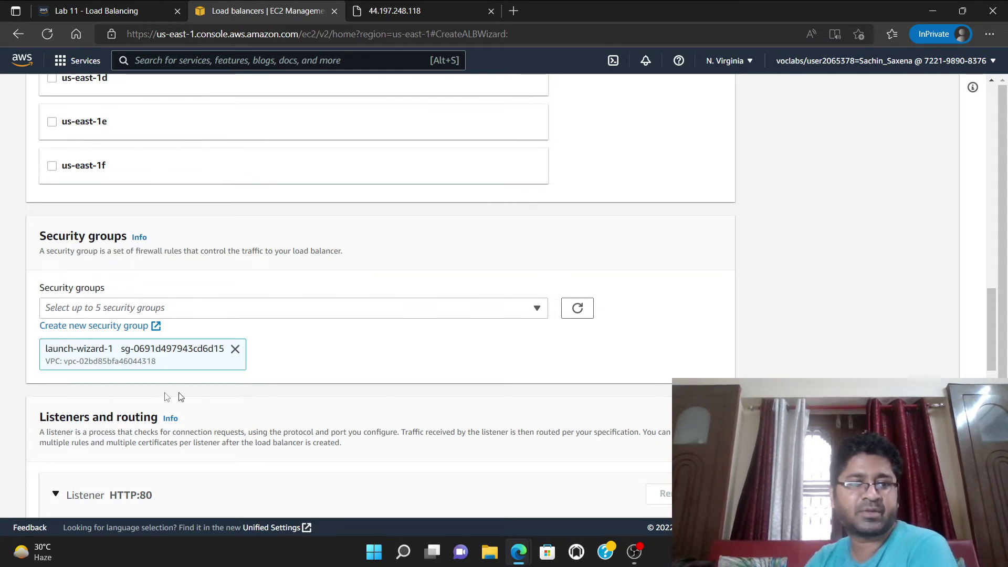
Read the lab's Listeners and routing instructions and start creating a target group from the load balancer's HTTP:80 listener.
click(117, 15)
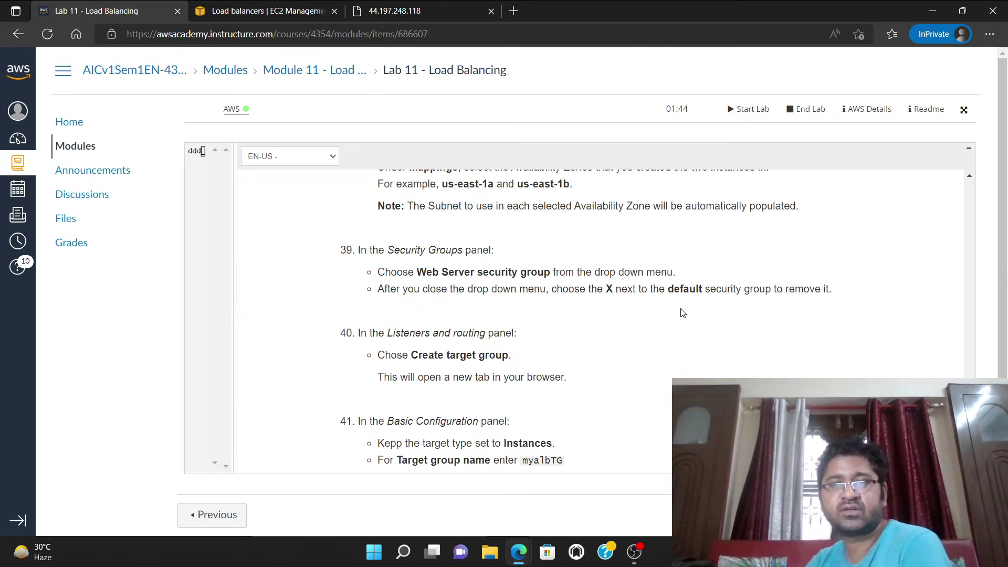
scroll(683, 313, down, 1)
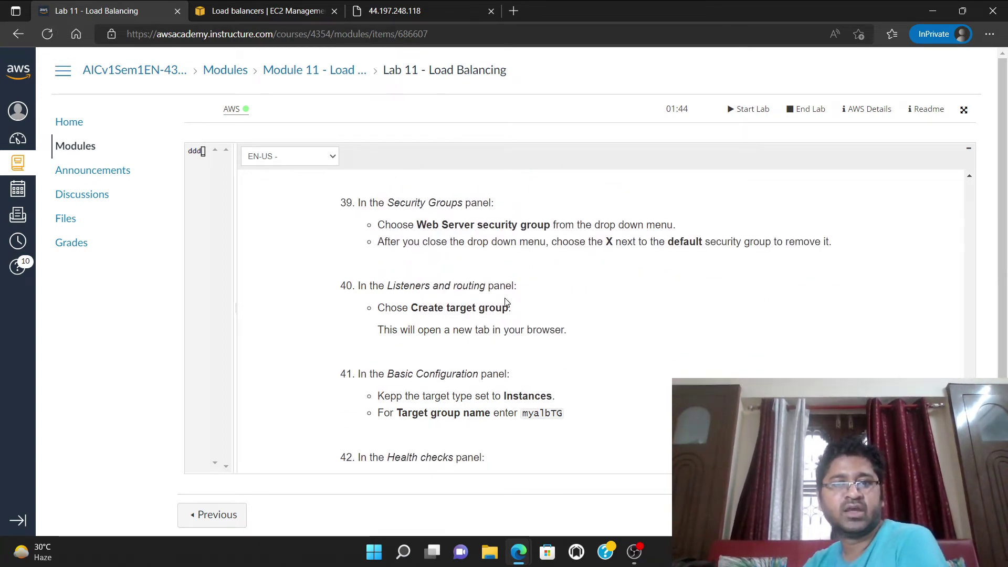
scroll(505, 303, down, 1)
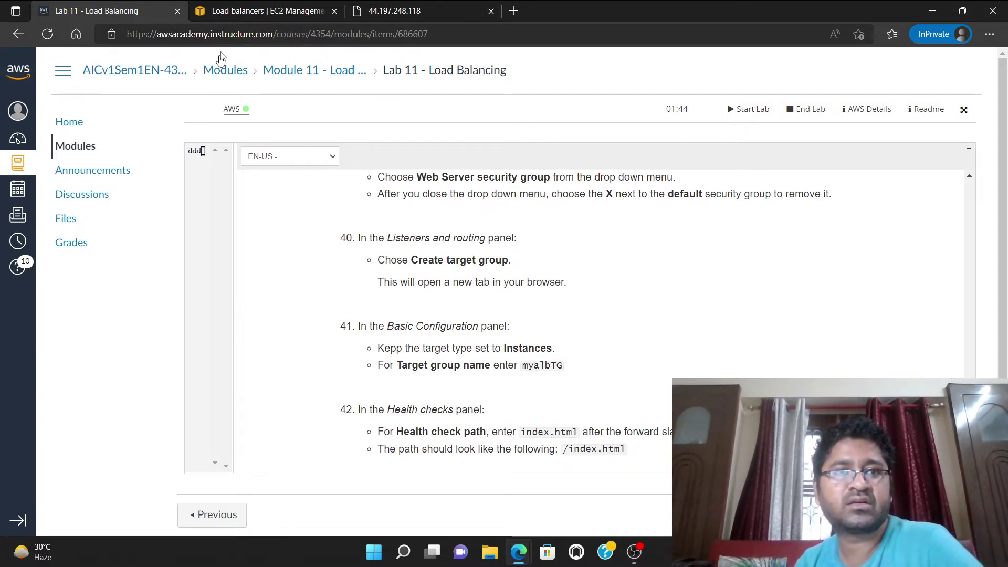
click(268, 10)
scroll(179, 297, down, 2)
scroll(179, 298, down, 2)
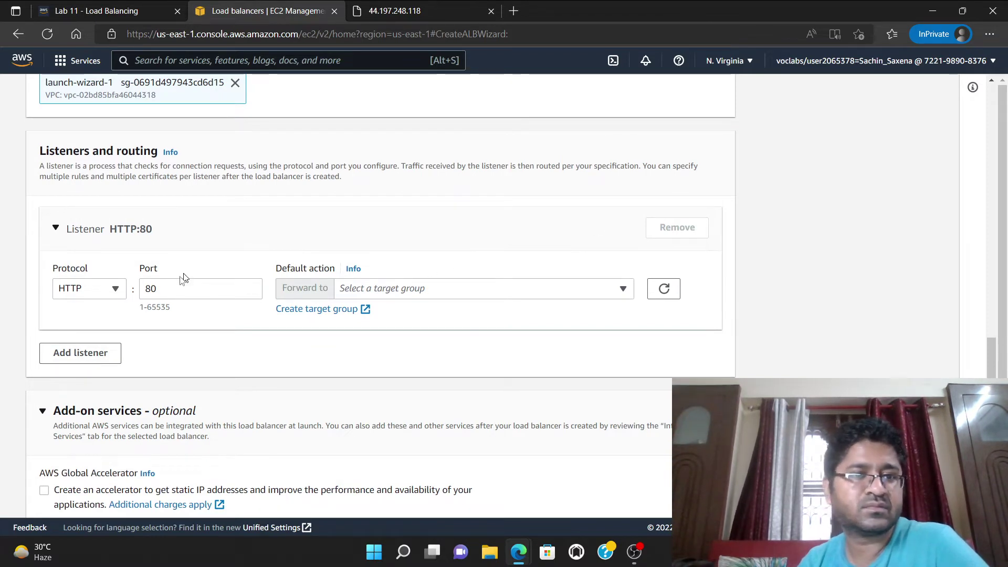
click(414, 290)
click(414, 291)
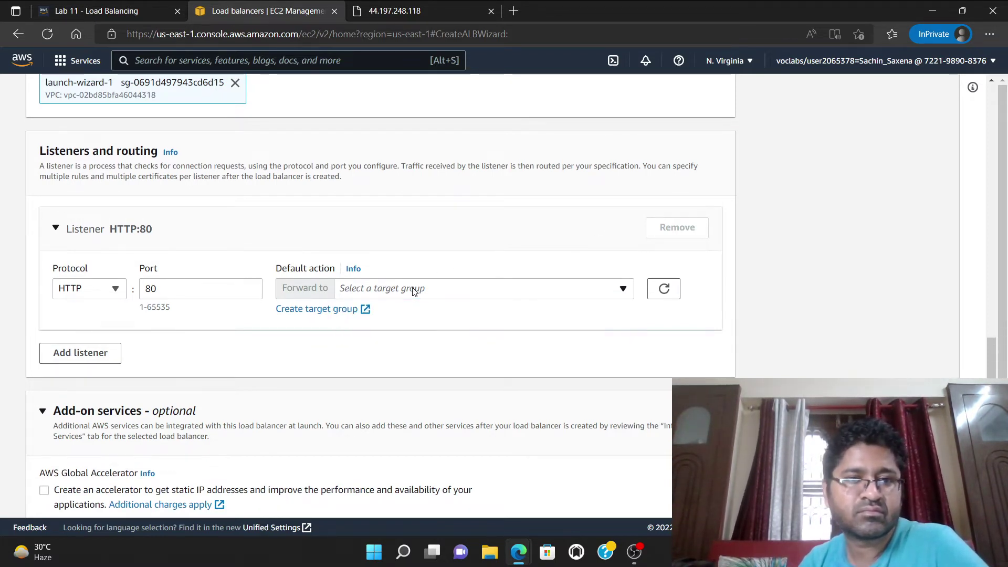
click(304, 310)
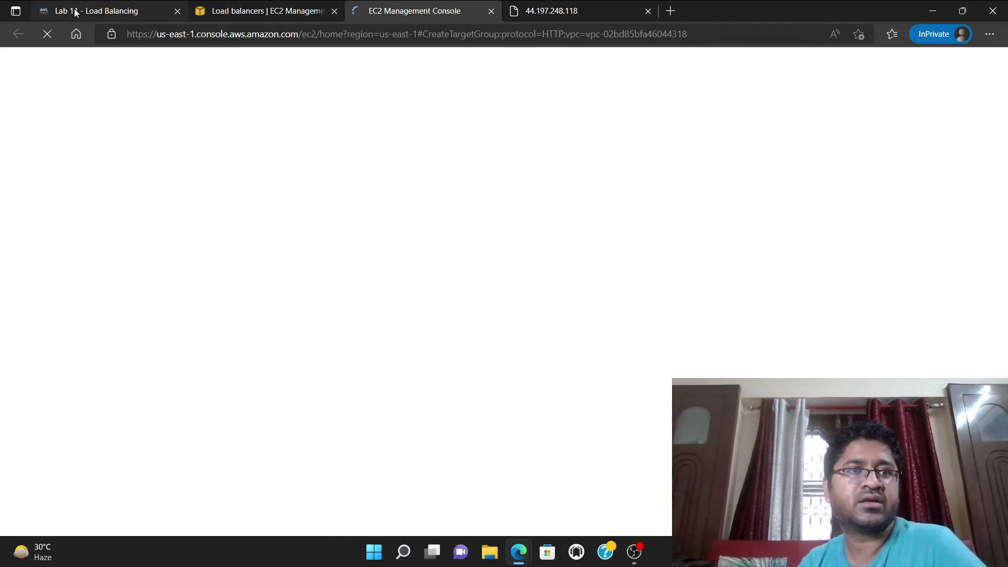
Compare the lab's Basic Configuration and Health checks instructions with the target type, name and health check sections of the target group form.
click(75, 11)
scroll(439, 284, down, 1)
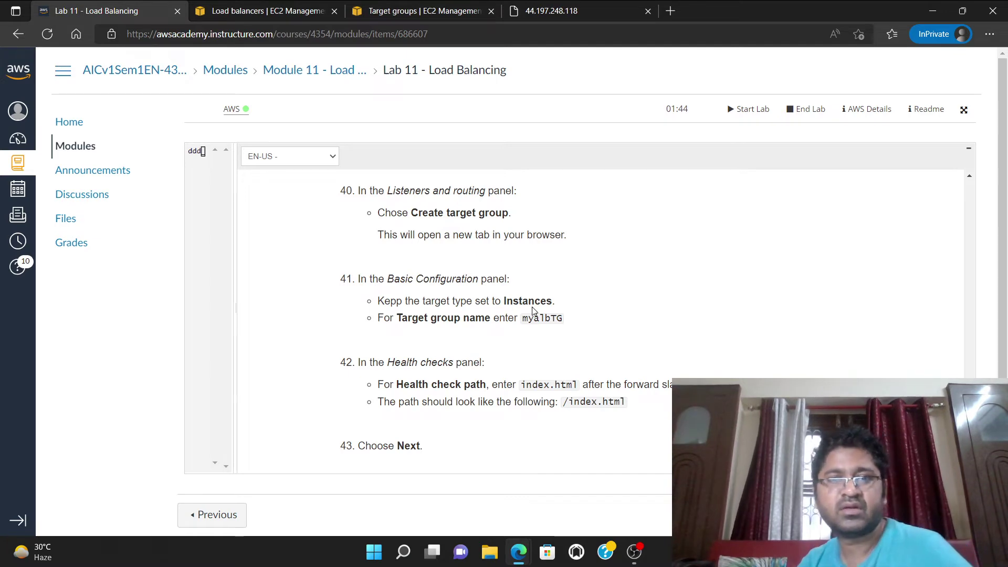
click(421, 12)
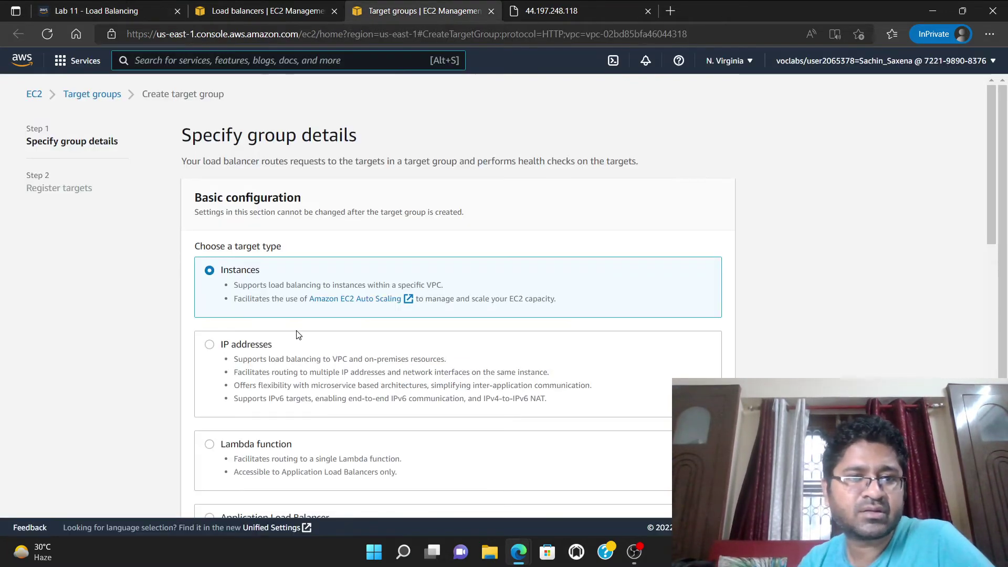
scroll(298, 335, down, 1)
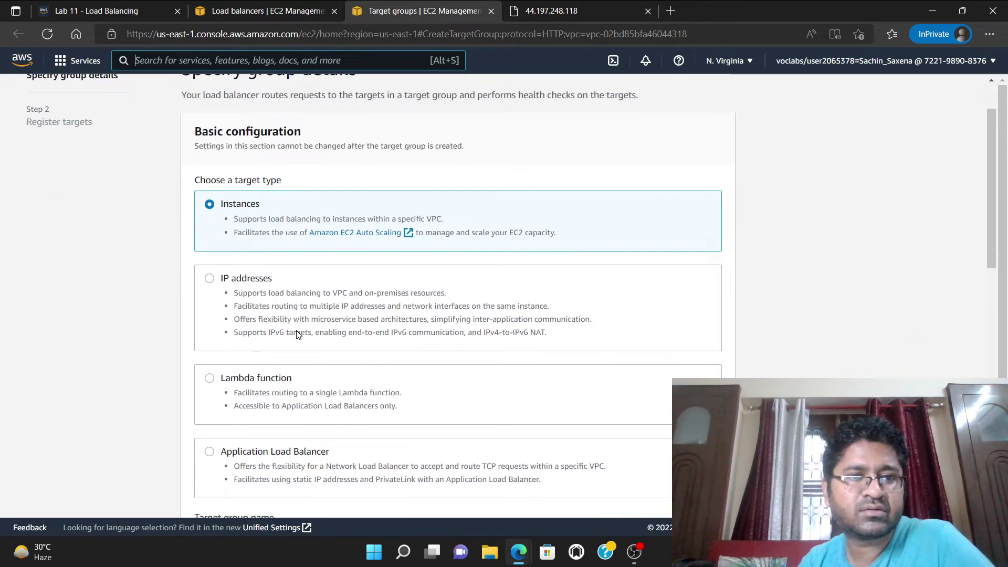
click(125, 12)
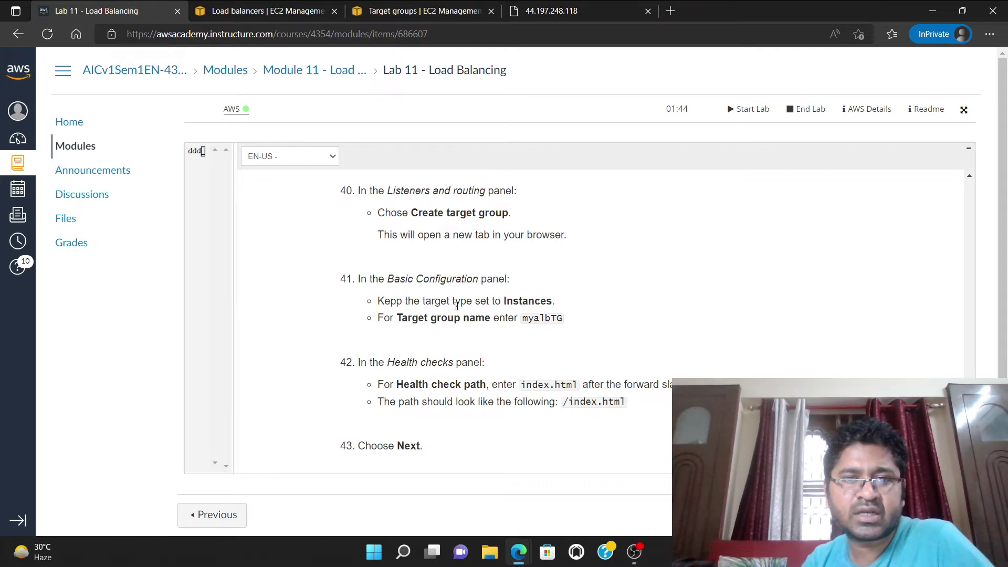
click(412, 6)
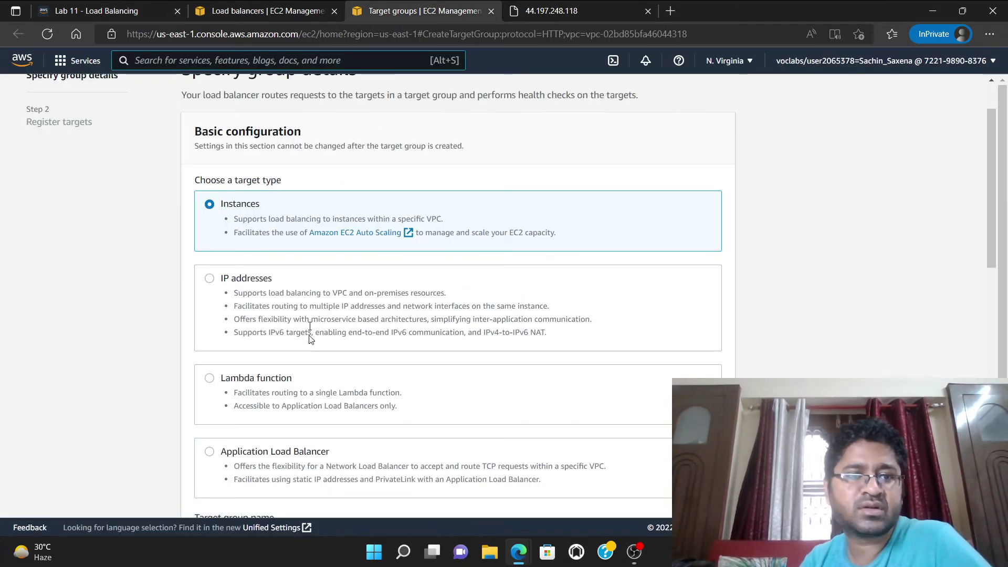
scroll(311, 308, down, 8)
scroll(311, 308, down, 5)
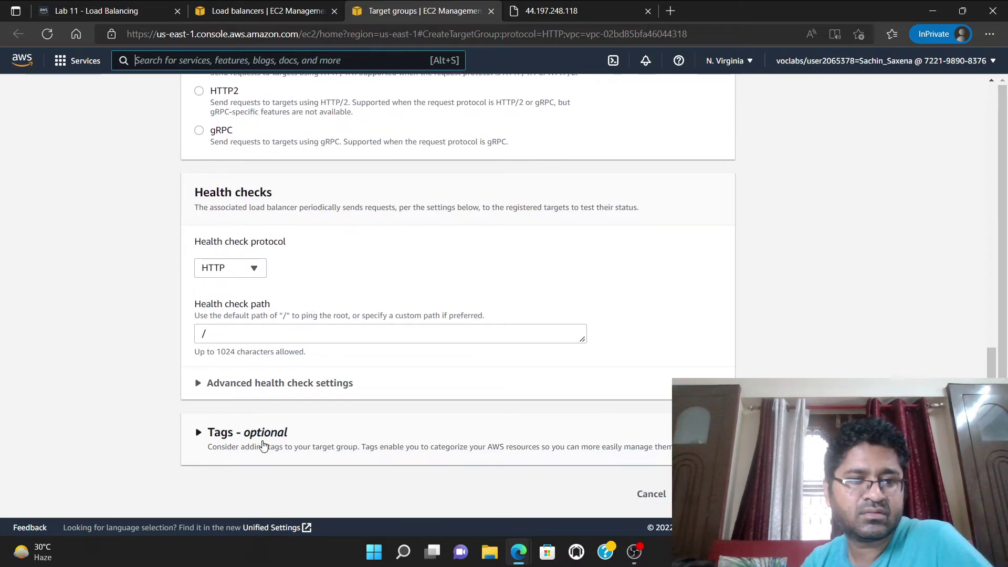
click(62, 6)
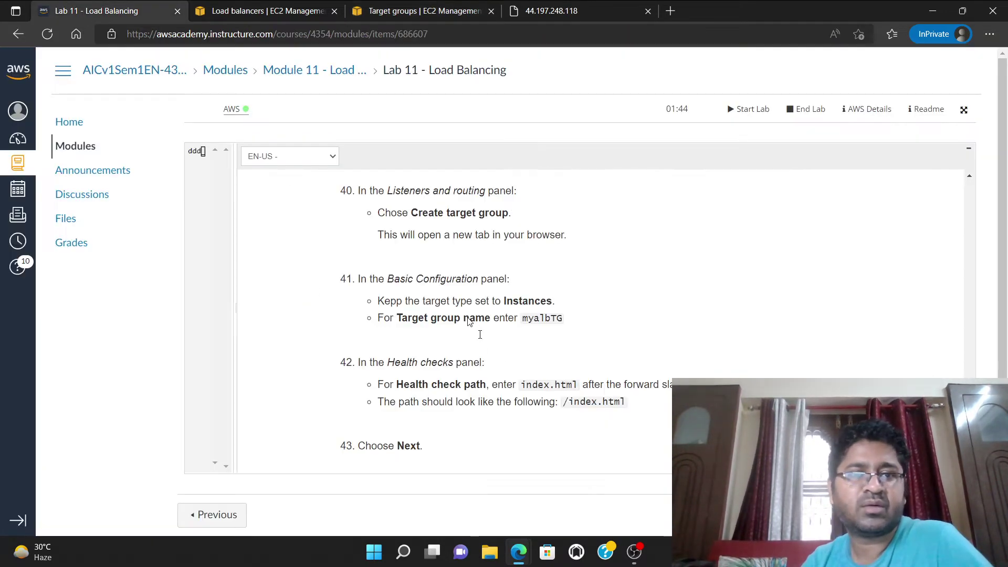
scroll(444, 315, up, 1)
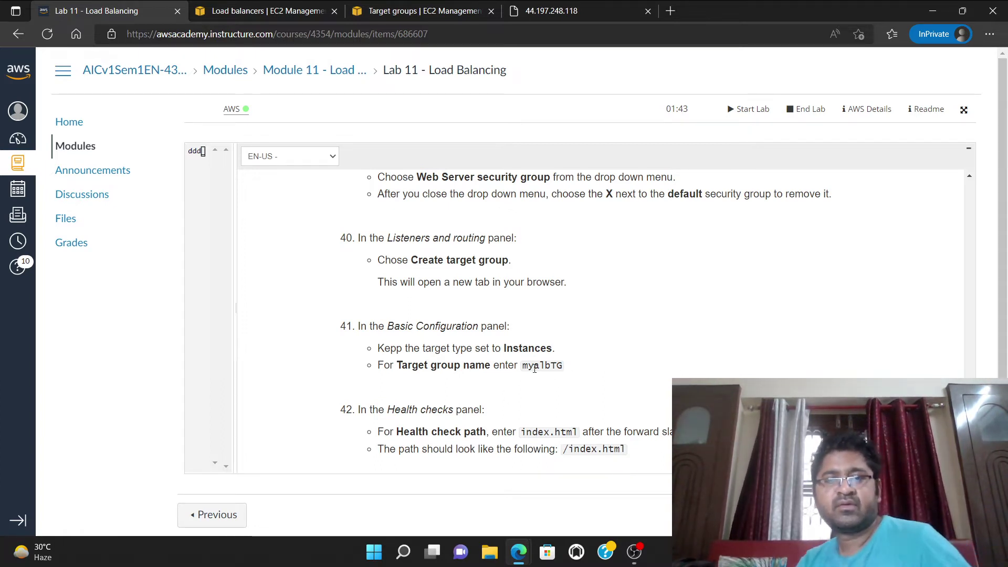
drag(523, 366, 563, 364)
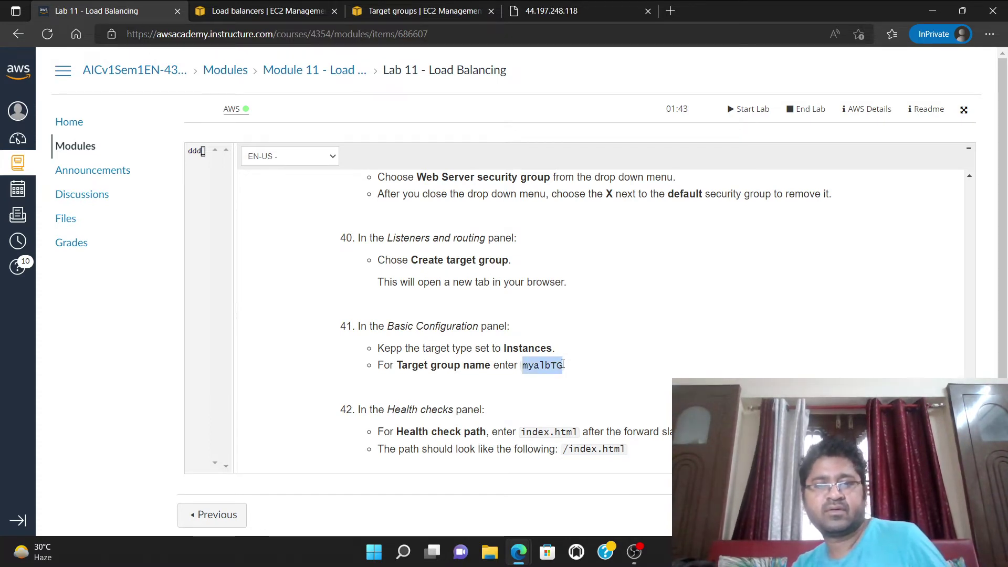
click(610, 355)
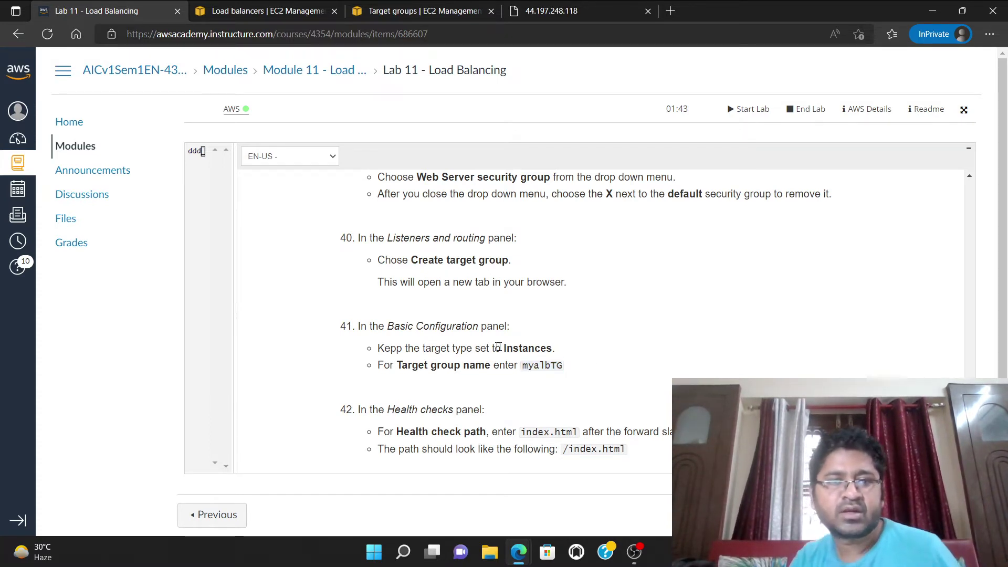
Keep Instances as the target type and name the target group with the account holder's first name followed by albTG.
click(391, 11)
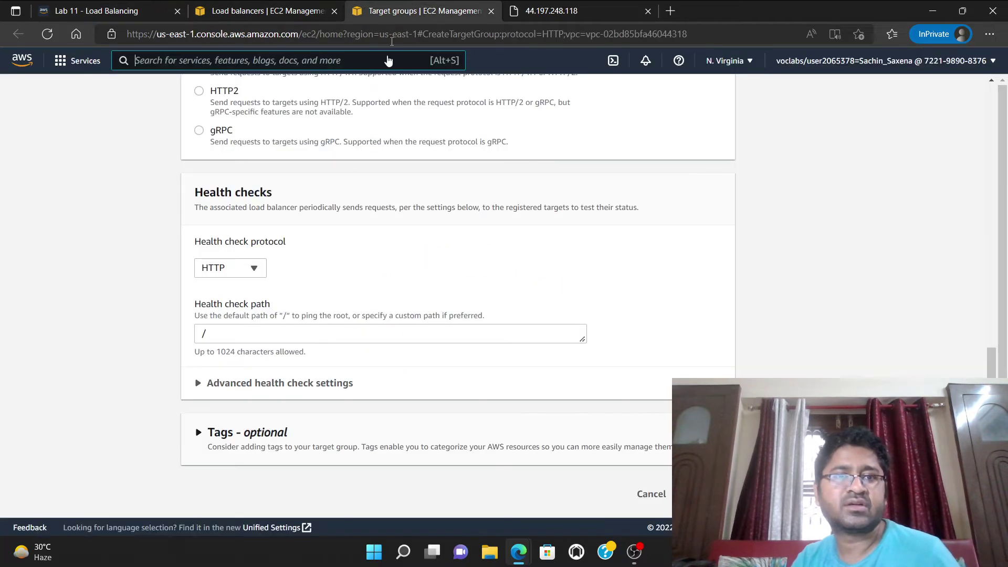
scroll(304, 261, up, 10)
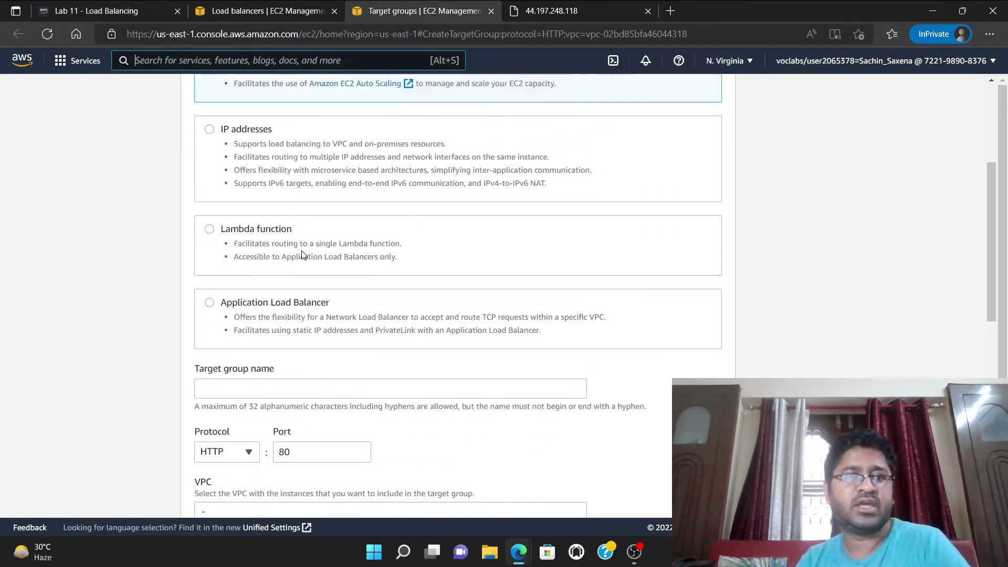
scroll(304, 254, up, 4)
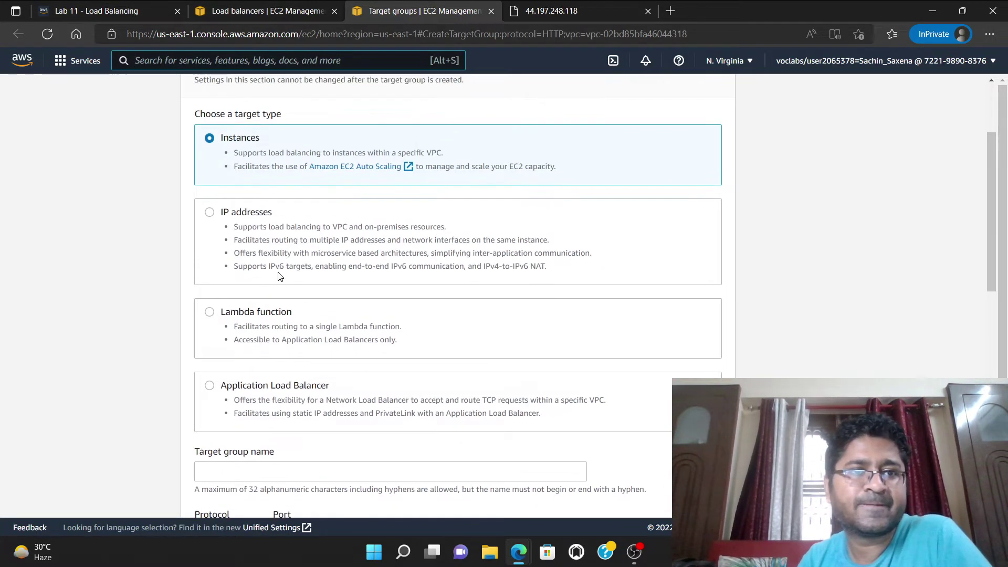
scroll(252, 226, up, 2)
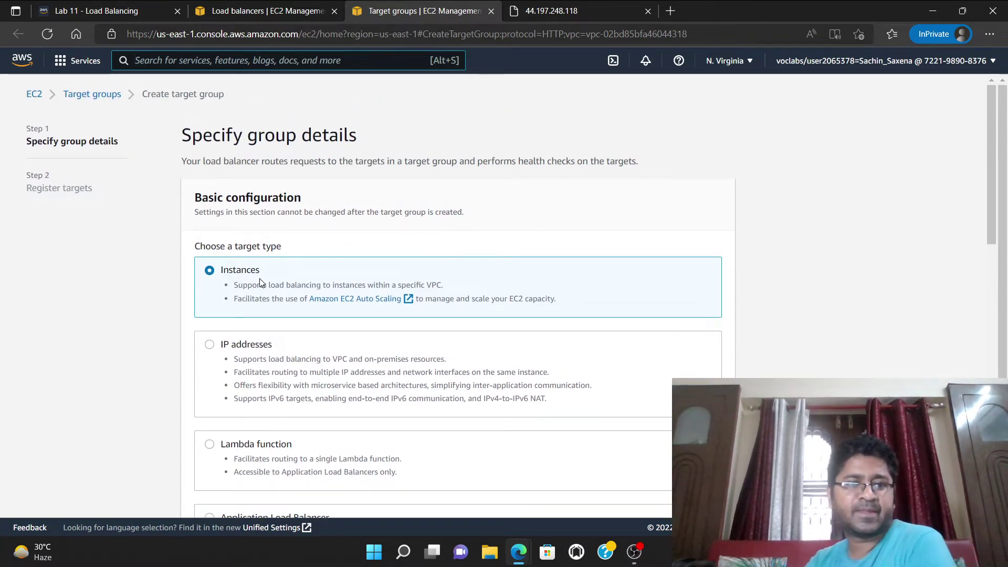
scroll(261, 283, down, 1)
scroll(261, 278, down, 2)
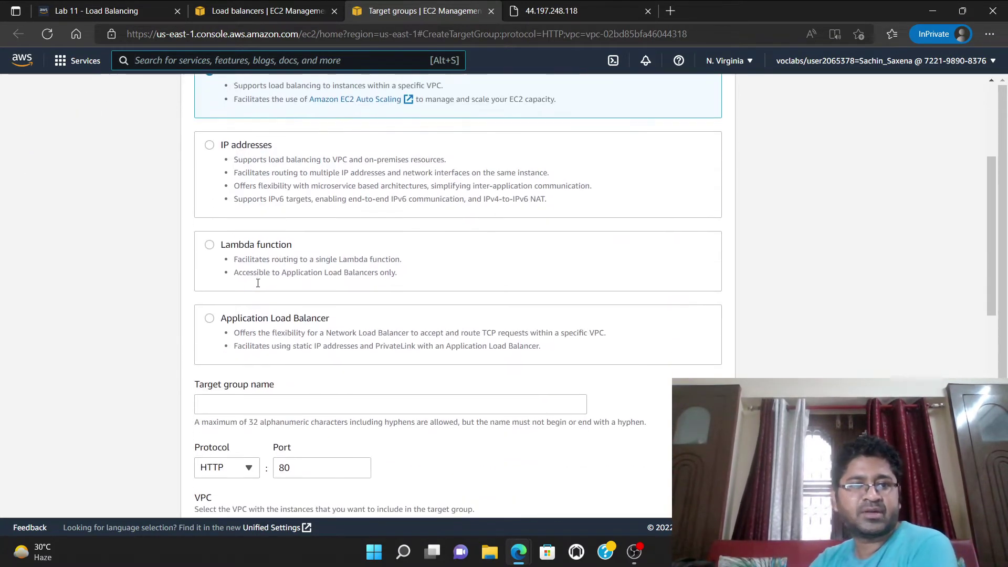
scroll(265, 329, up, 1)
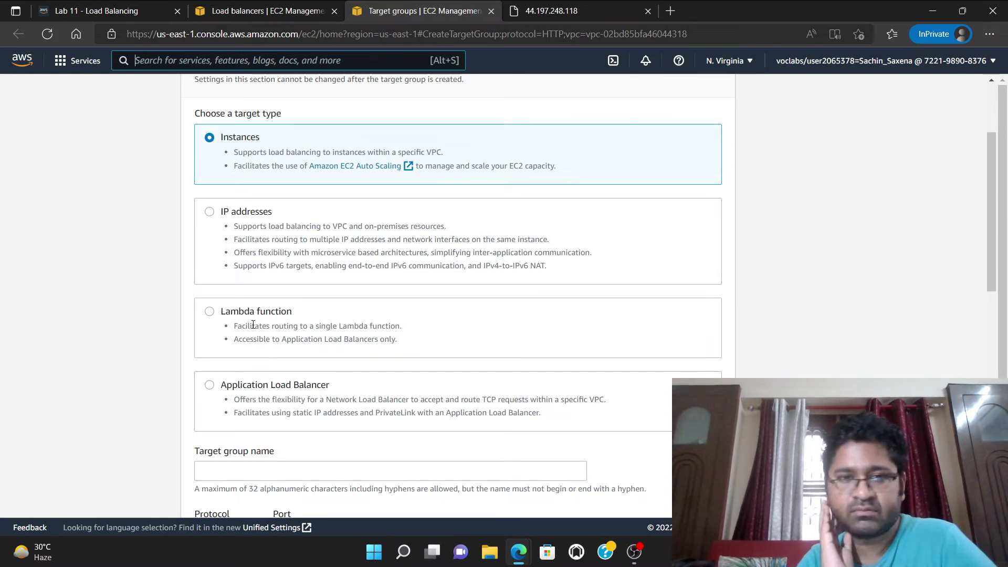
scroll(253, 325, down, 3)
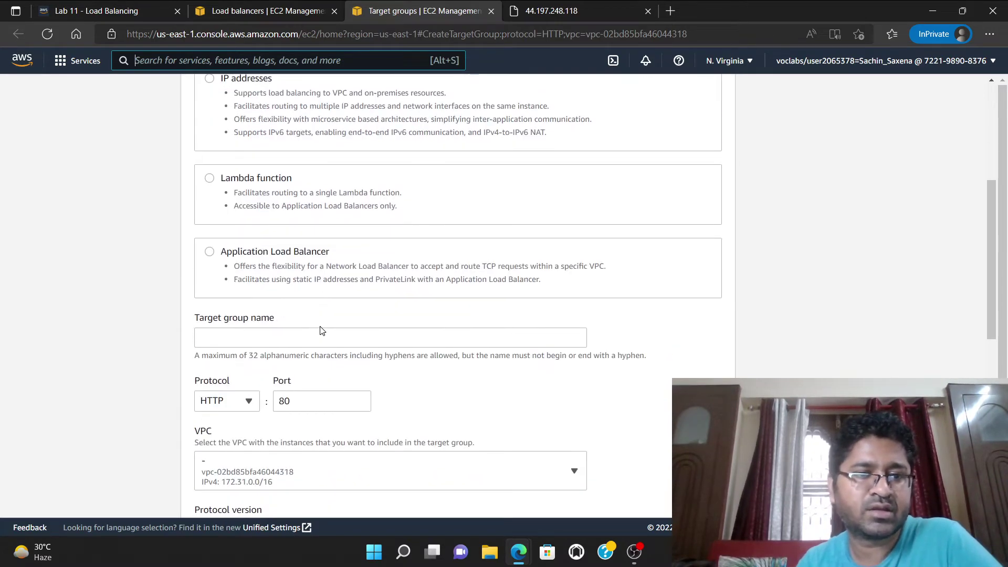
click(282, 332)
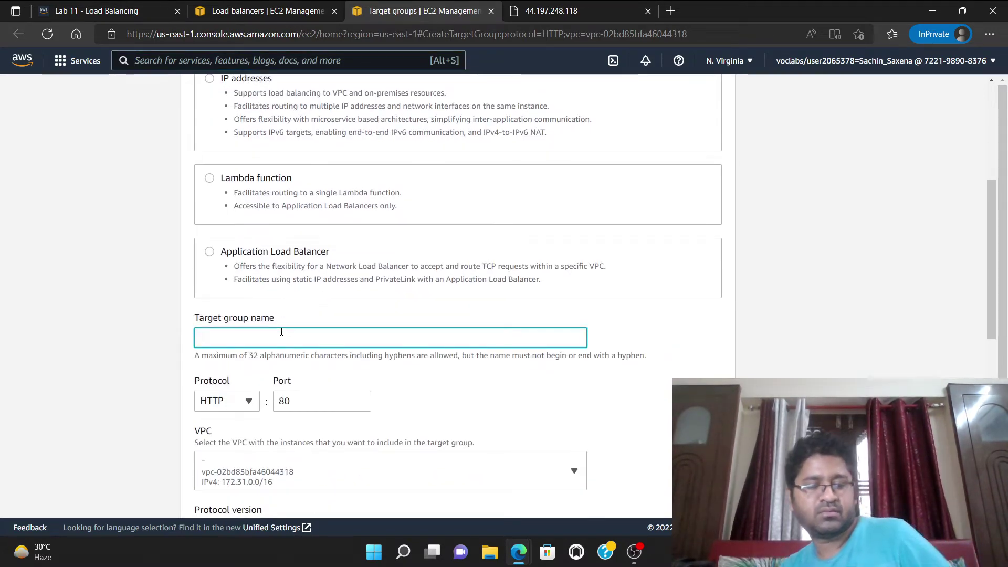
text(myalbTG)
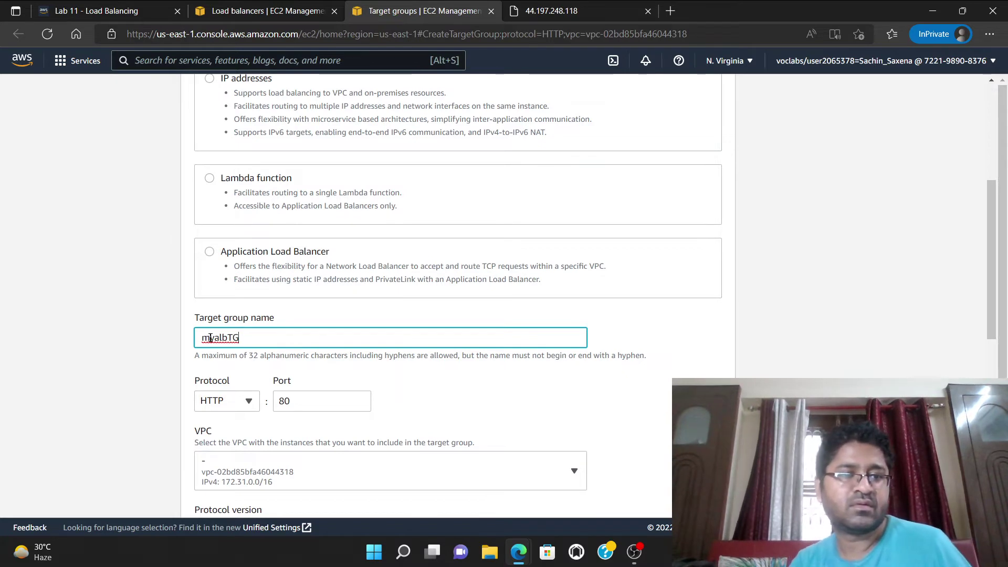
drag(214, 337, 195, 339)
text(Sachin)
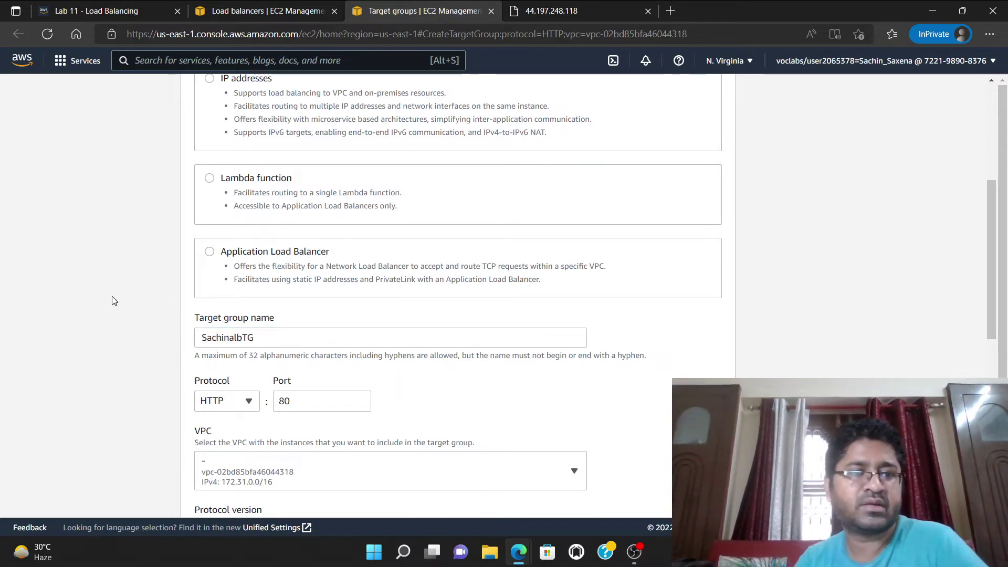
Read the lab's Health checks and Register targets instructions, then return to the target group form.
click(102, 12)
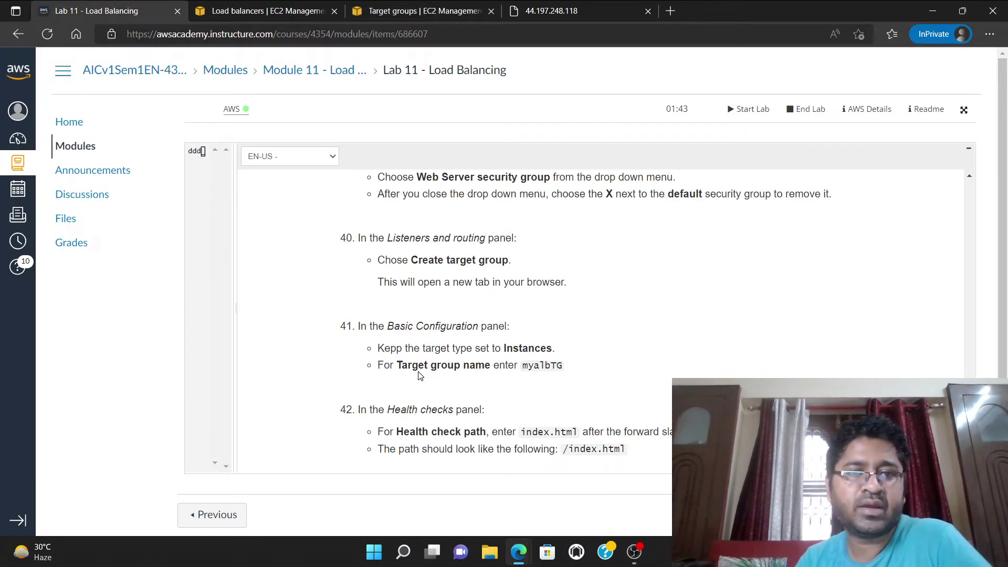
scroll(422, 375, down, 1)
scroll(455, 318, down, 1)
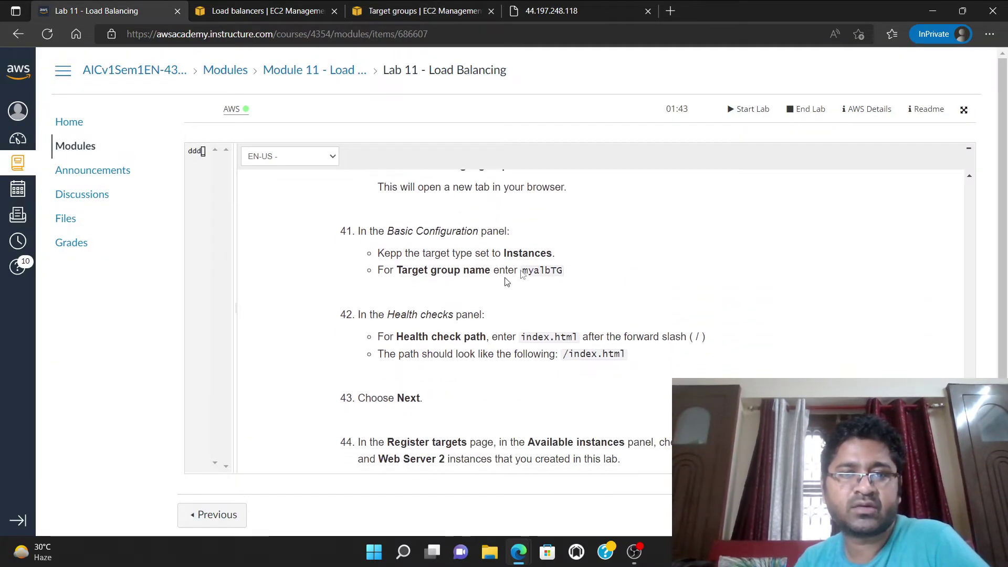
scroll(508, 307, down, 1)
scroll(508, 307, down, 1)
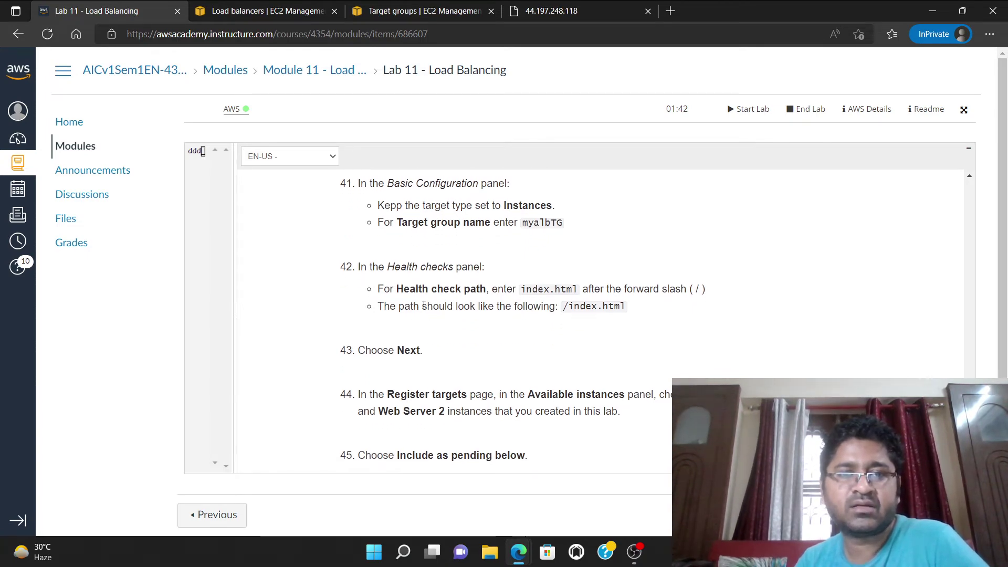
click(448, 11)
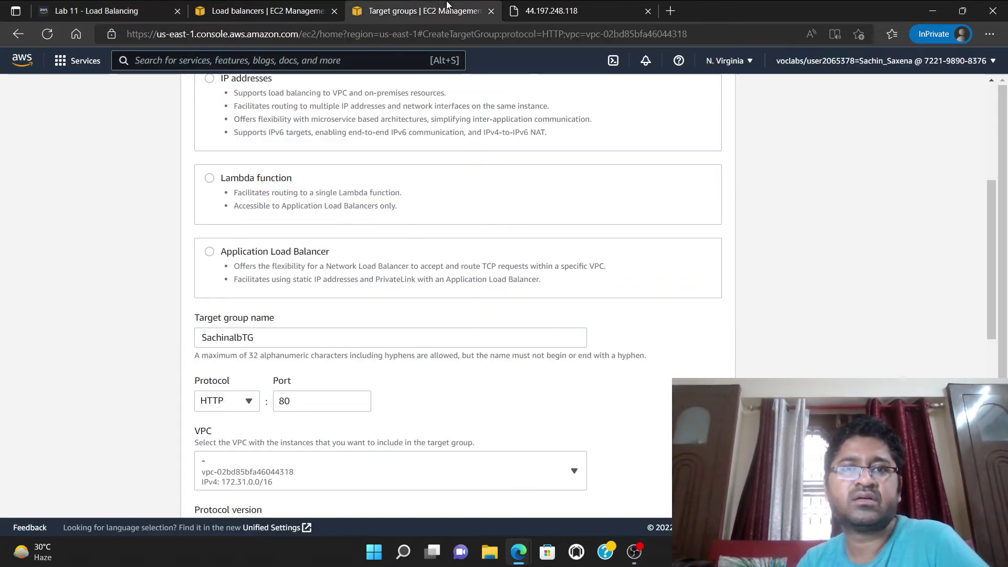
Check the lab's Health checks instruction and set the target group's health check path to /index.html.
scroll(305, 252, down, 8)
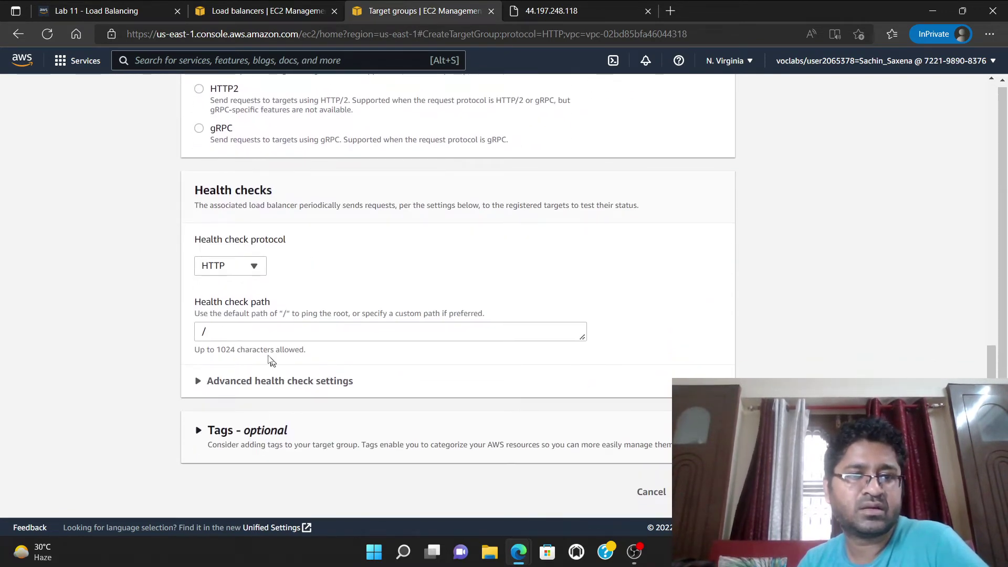
click(98, 10)
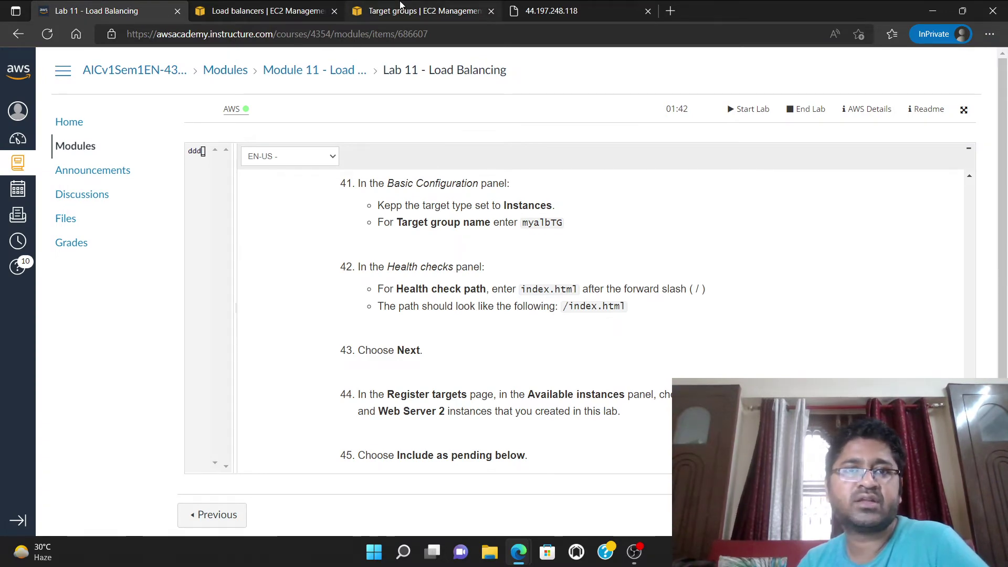
click(415, 10)
click(272, 336)
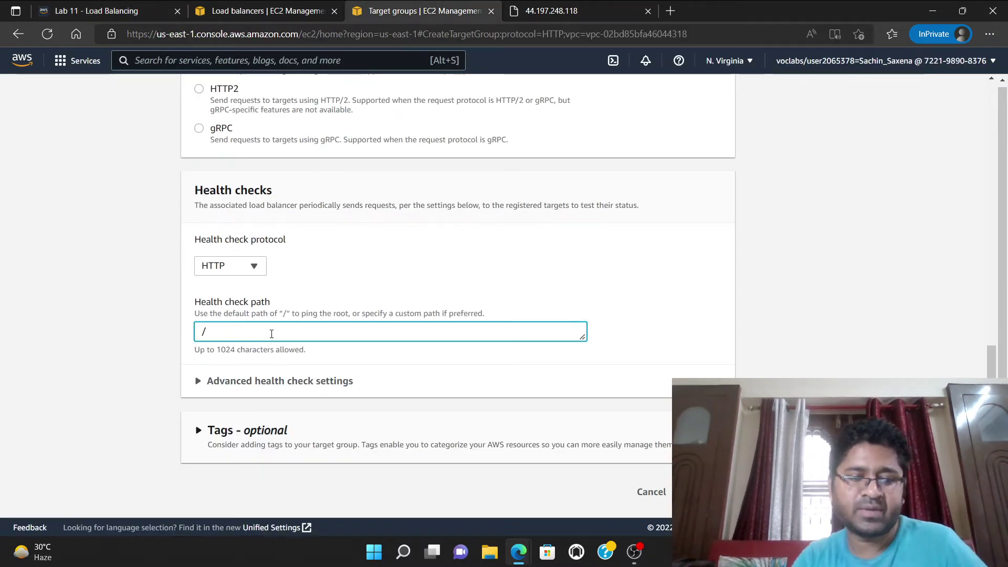
text(index.)
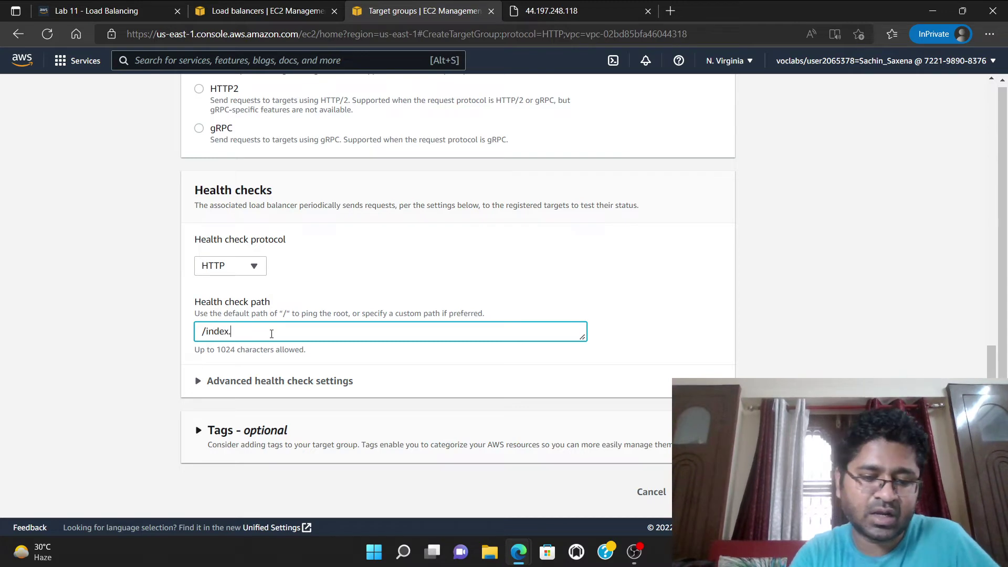
text(html)
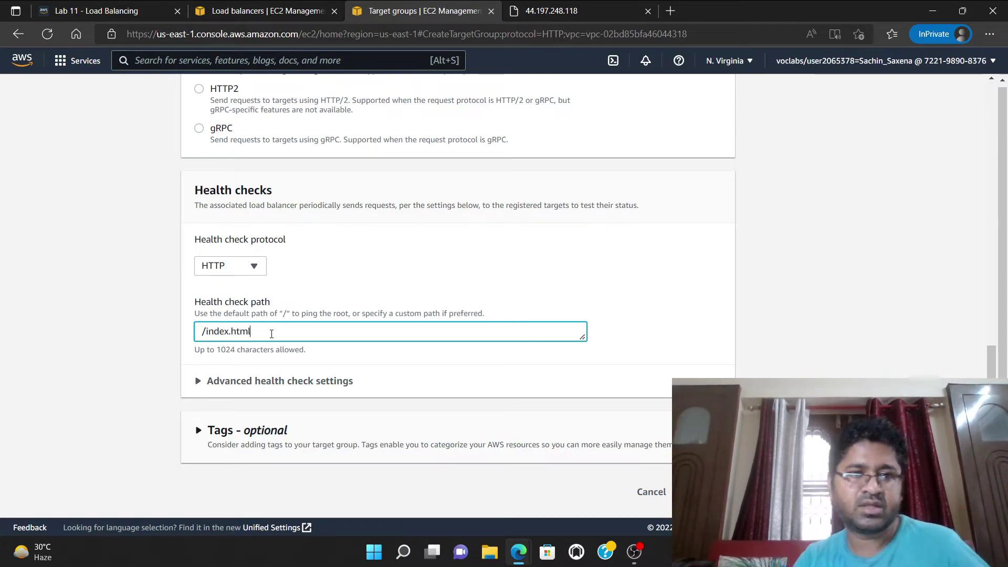
Read the lab's instructions following the health check path and continue the target group creation to the Register targets page.
click(90, 11)
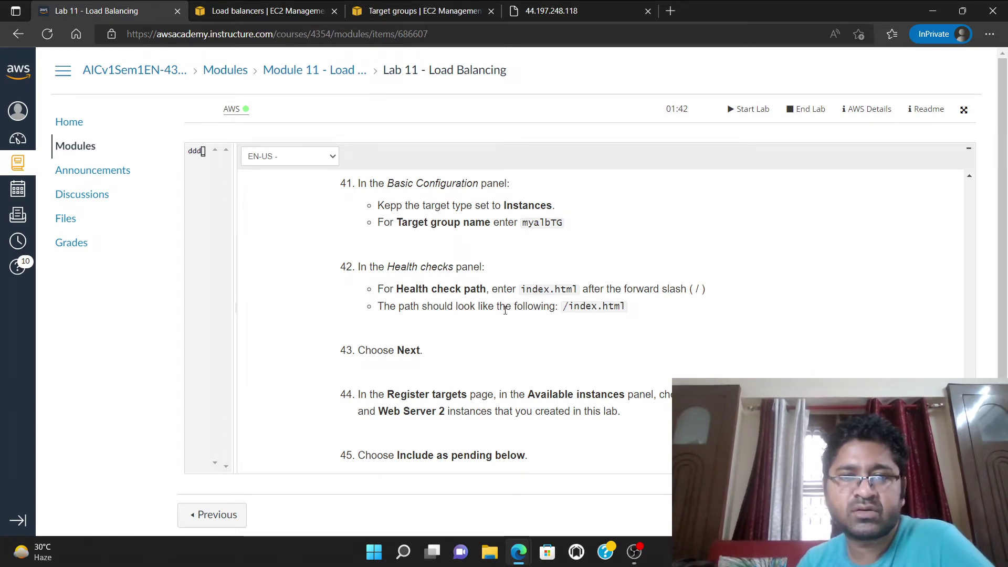
scroll(453, 303, down, 2)
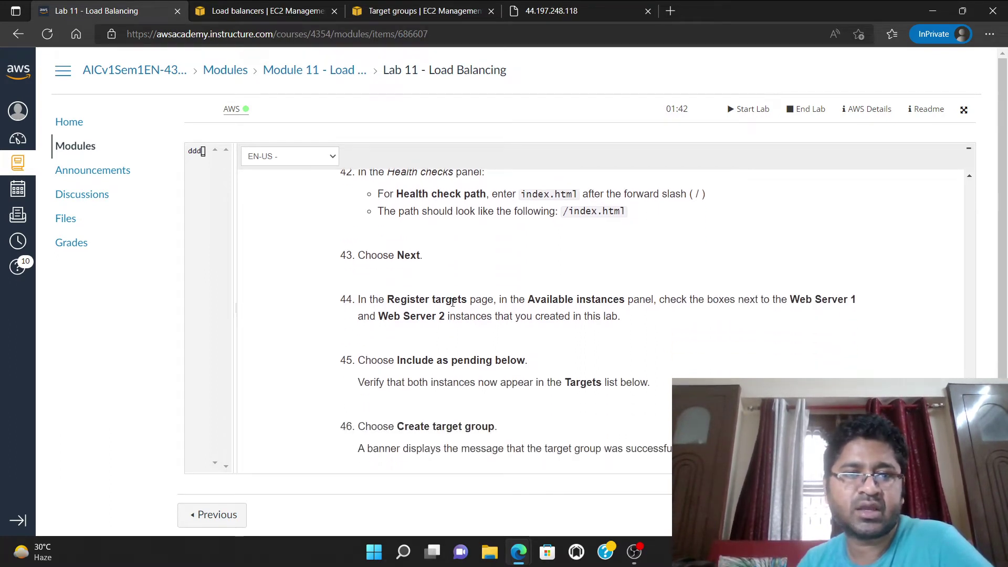
click(421, 11)
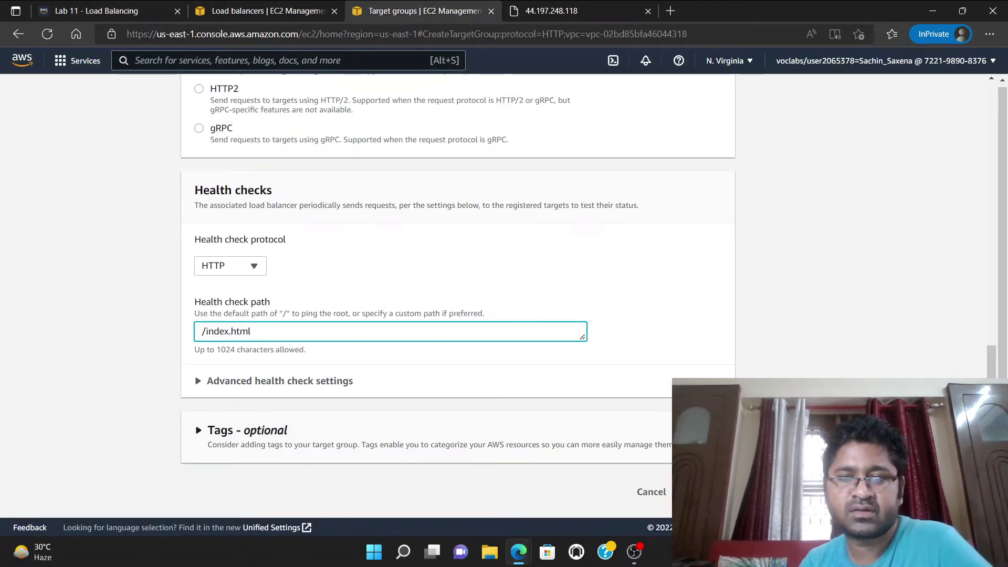
click(376, 222)
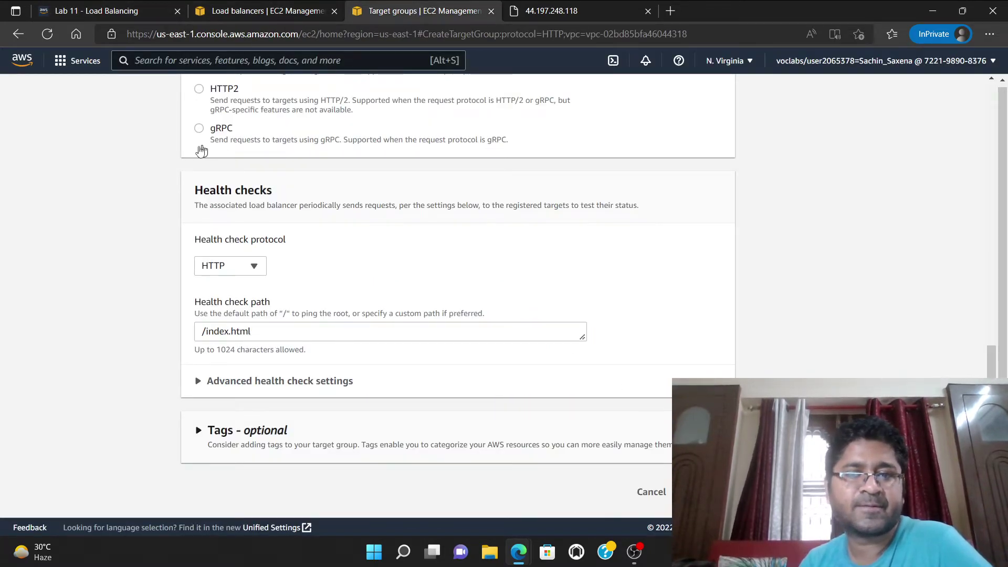
click(696, 491)
Compare the lab's Register targets instructions with the available instances and review sections of the Register targets page.
click(84, 2)
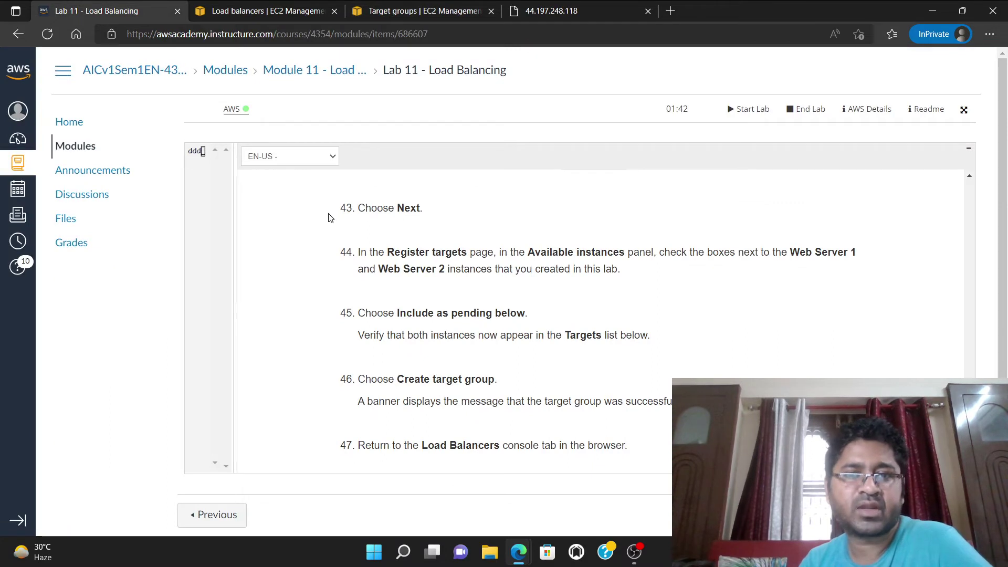
scroll(468, 268, down, 1)
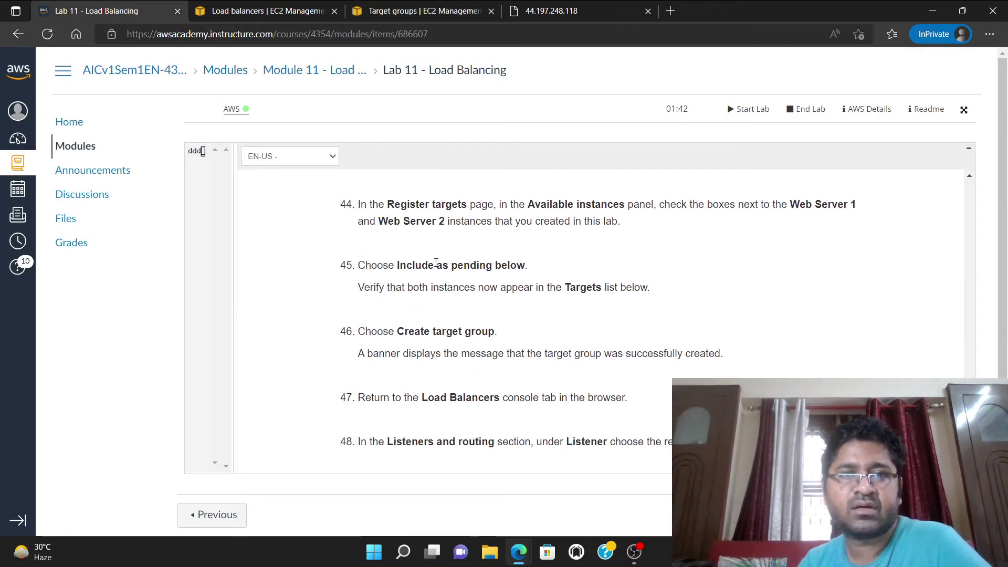
scroll(435, 262, up, 1)
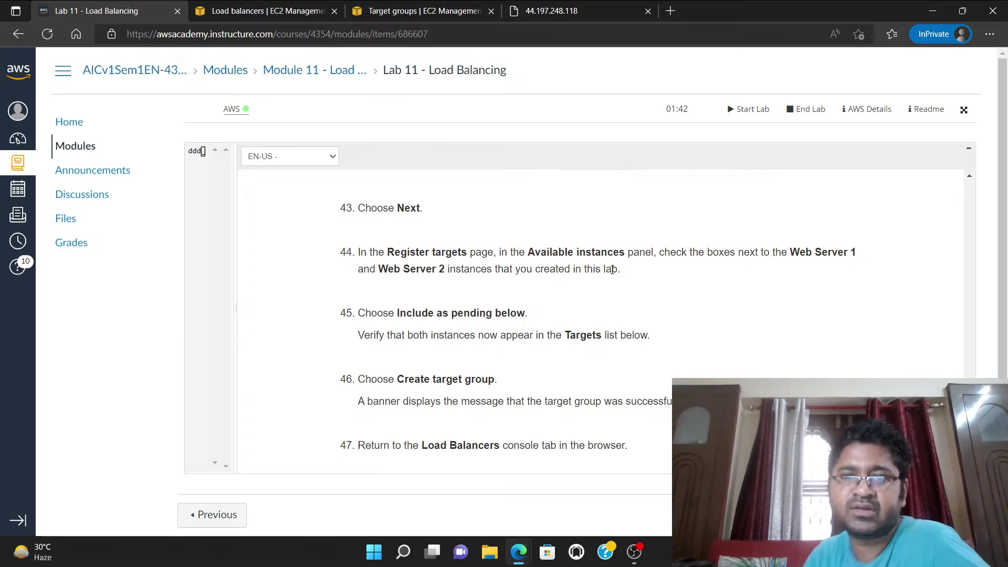
click(415, 10)
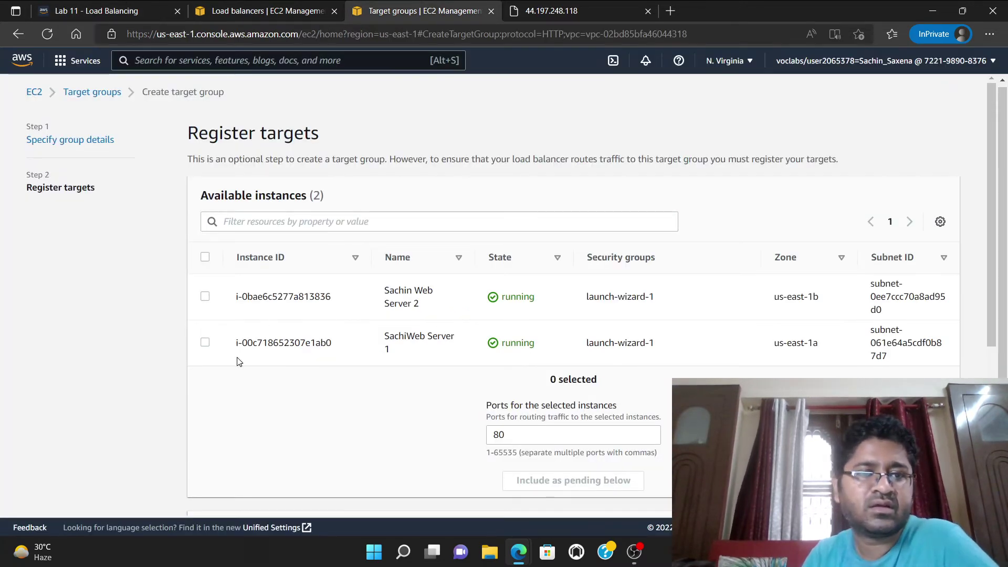
scroll(512, 326, down, 1)
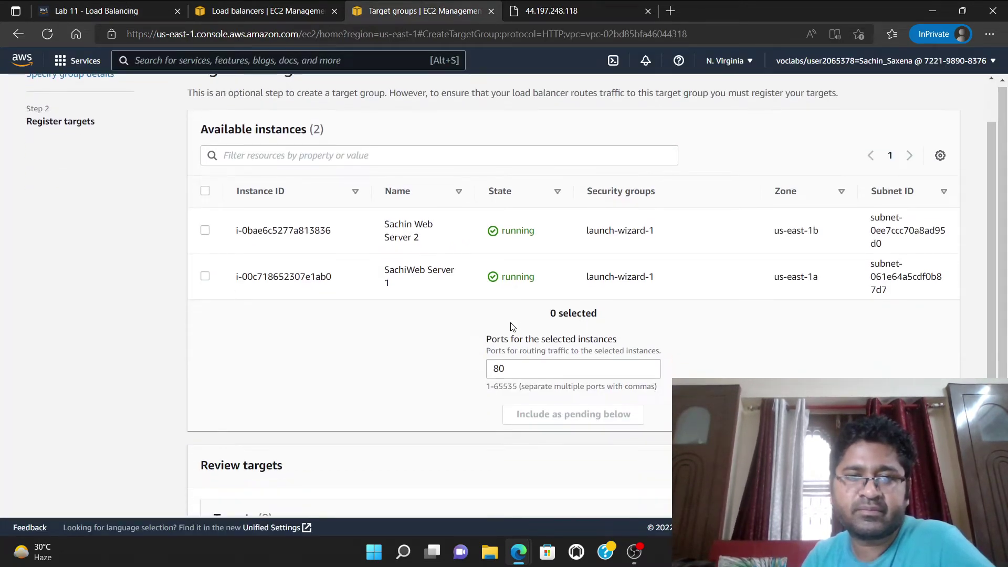
scroll(507, 327, down, 3)
scroll(356, 328, up, 3)
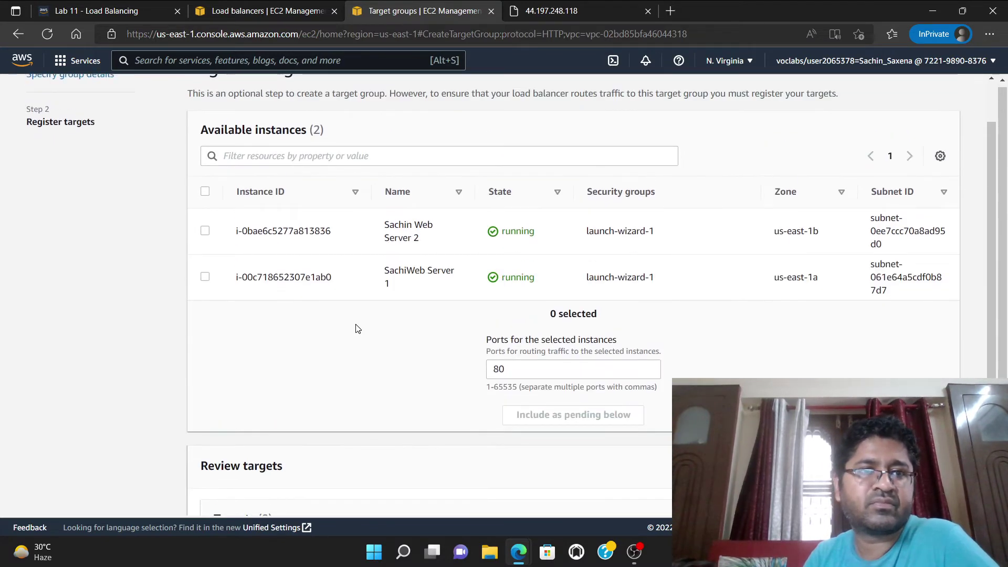
scroll(356, 329, up, 1)
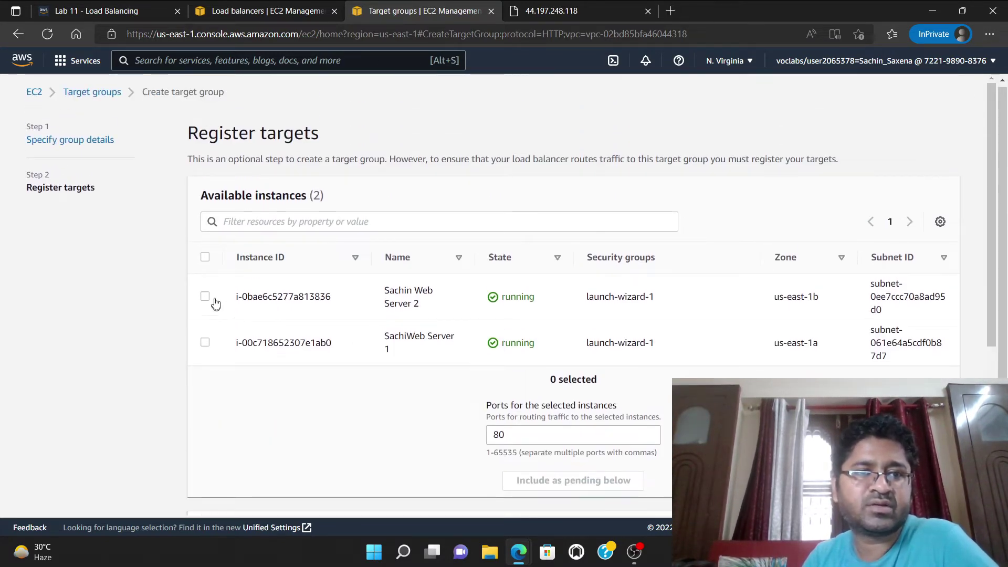
click(105, 10)
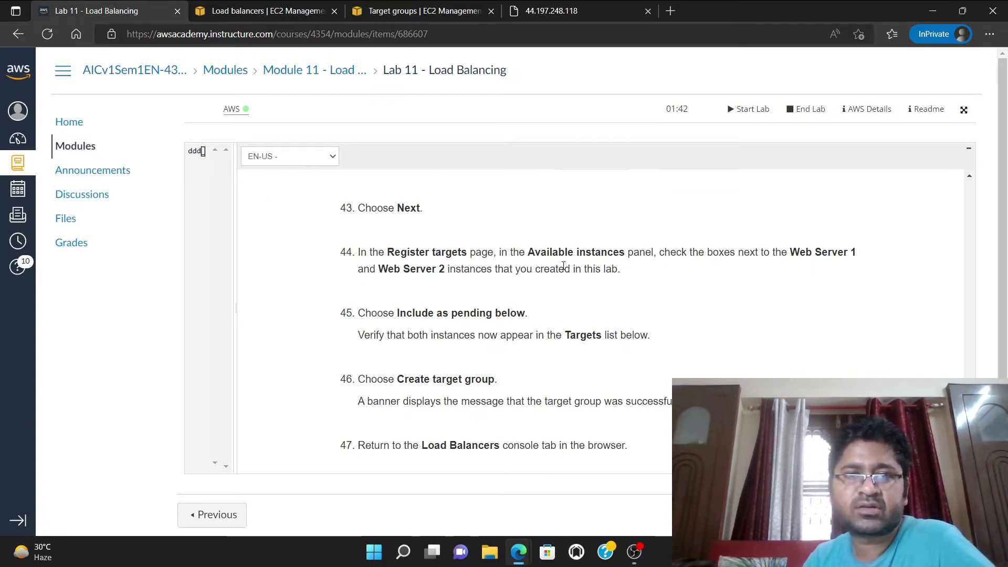
click(420, 11)
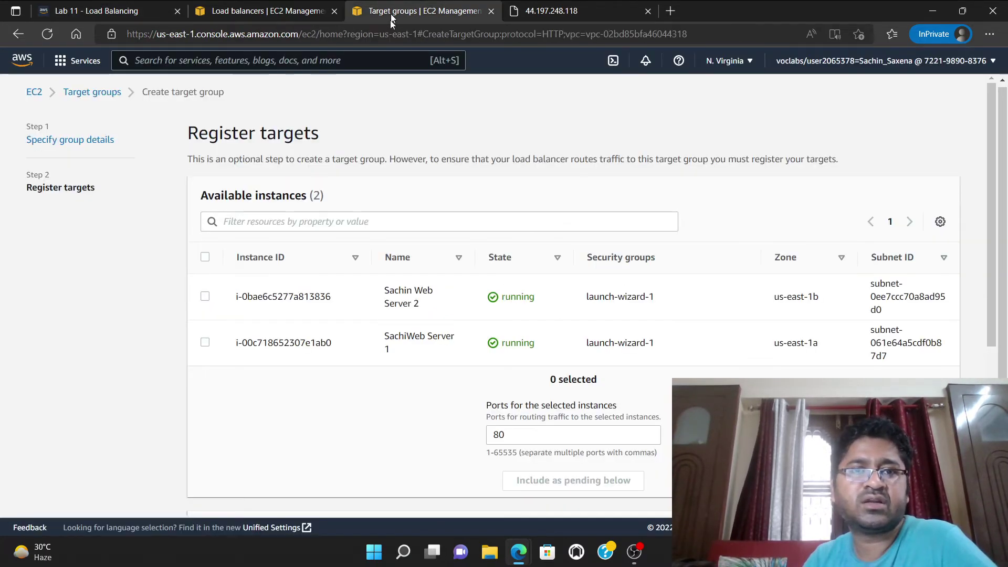
Select both the Web Server 1 and Web Server 2 instances and include them as pending targets on port 80.
click(205, 296)
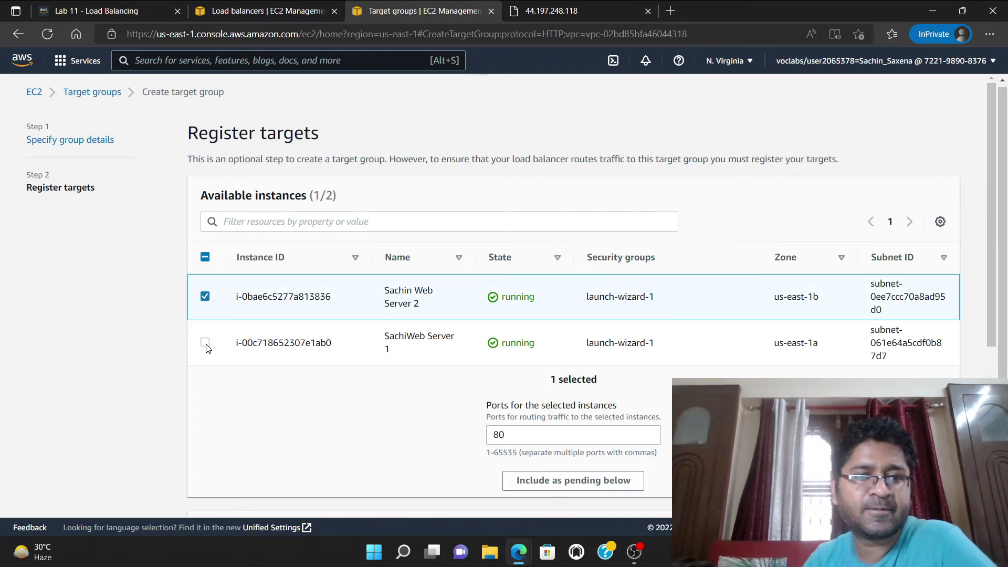
click(205, 343)
scroll(161, 157, down, 1)
click(94, 11)
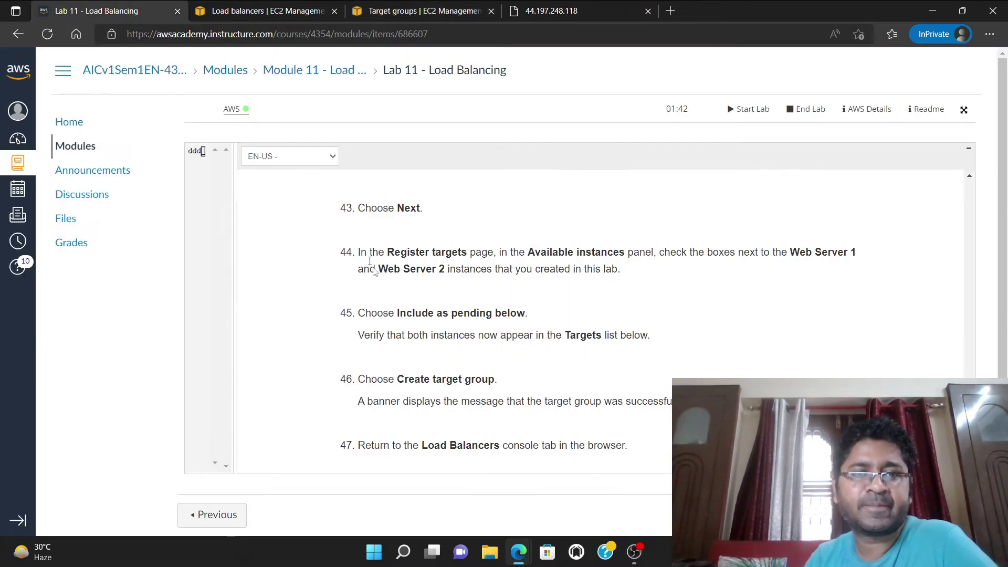
scroll(370, 271, down, 1)
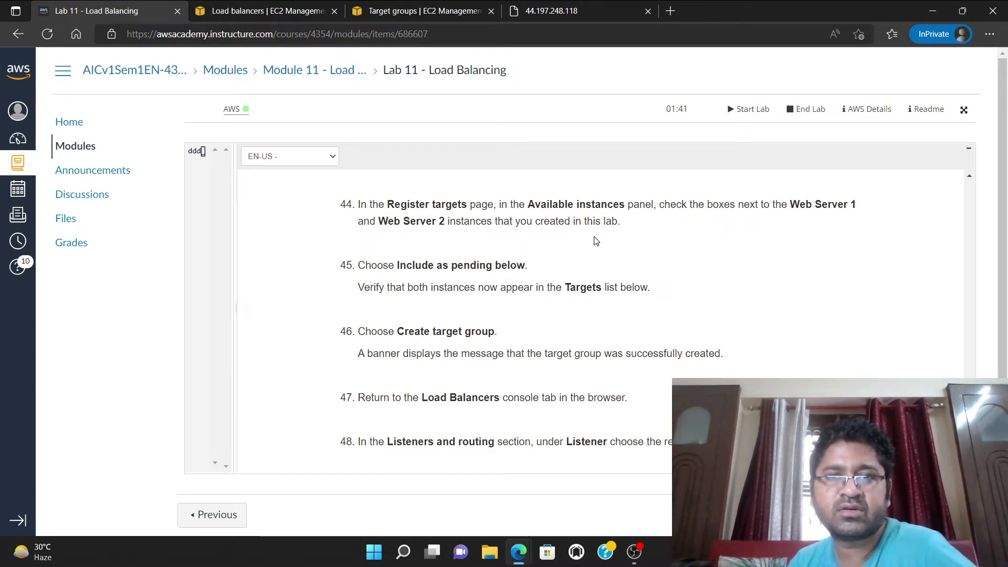
click(425, 10)
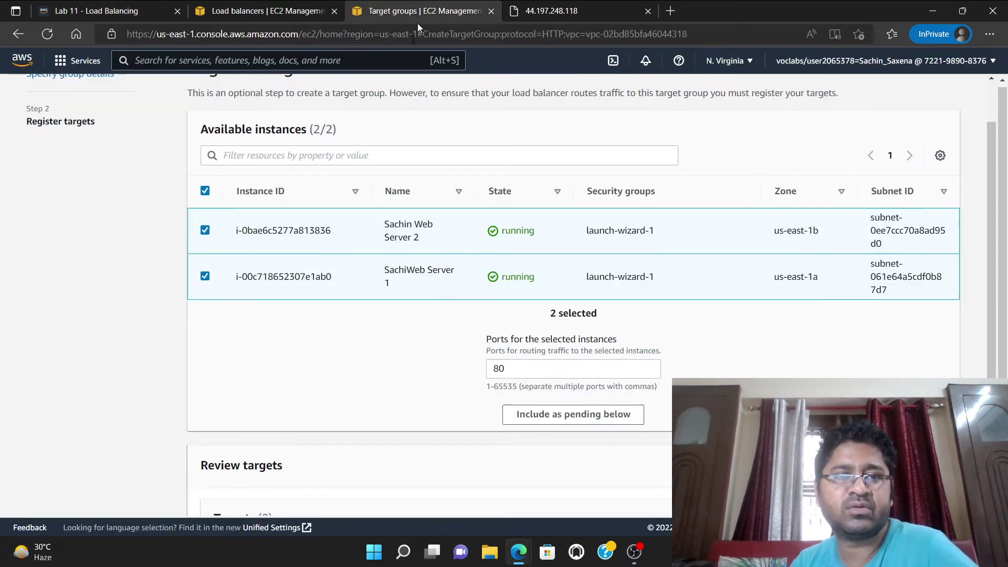
click(577, 420)
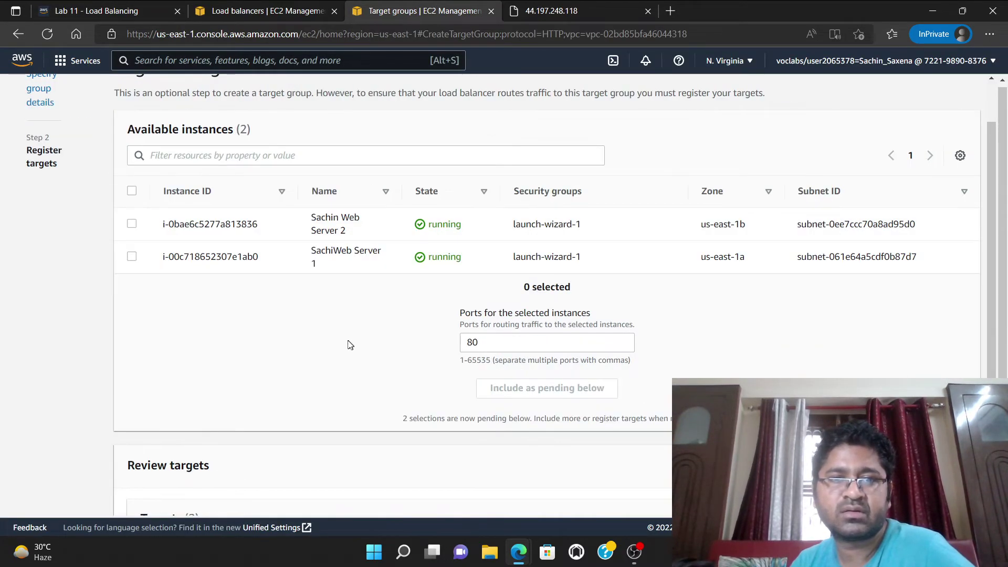
Check against the lab instructions that both web server instances are listed under Review targets.
click(66, 8)
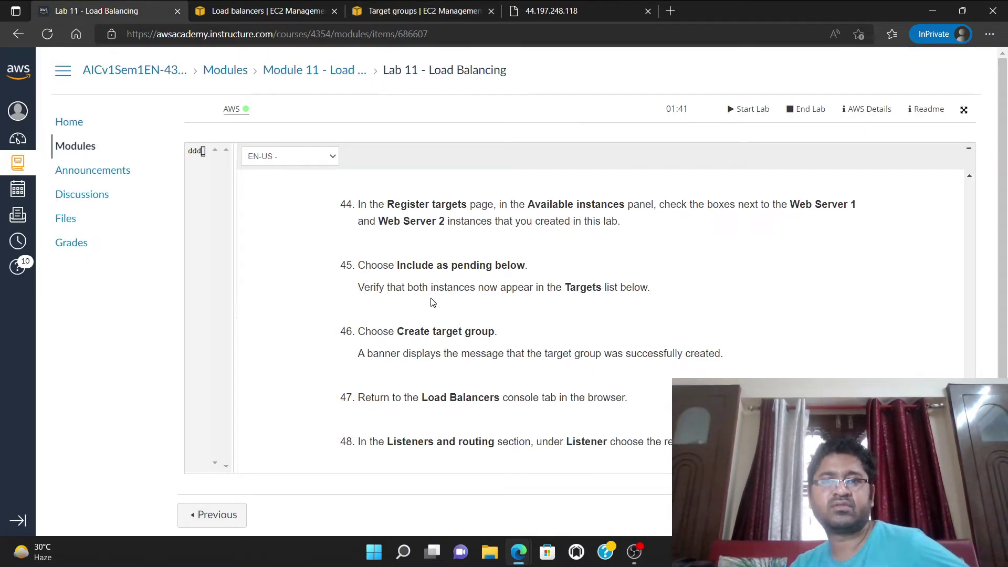
click(420, 10)
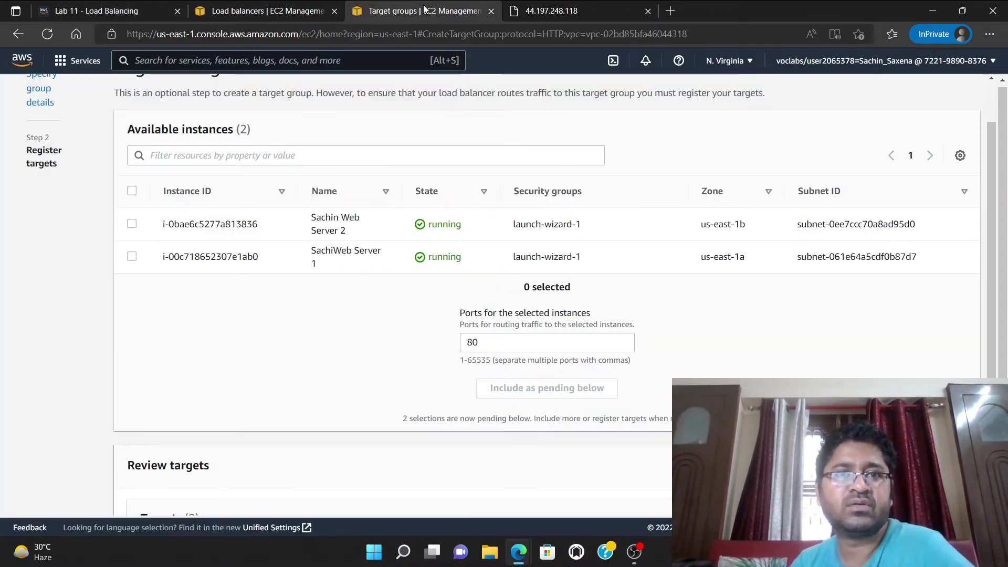
scroll(357, 307, down, 5)
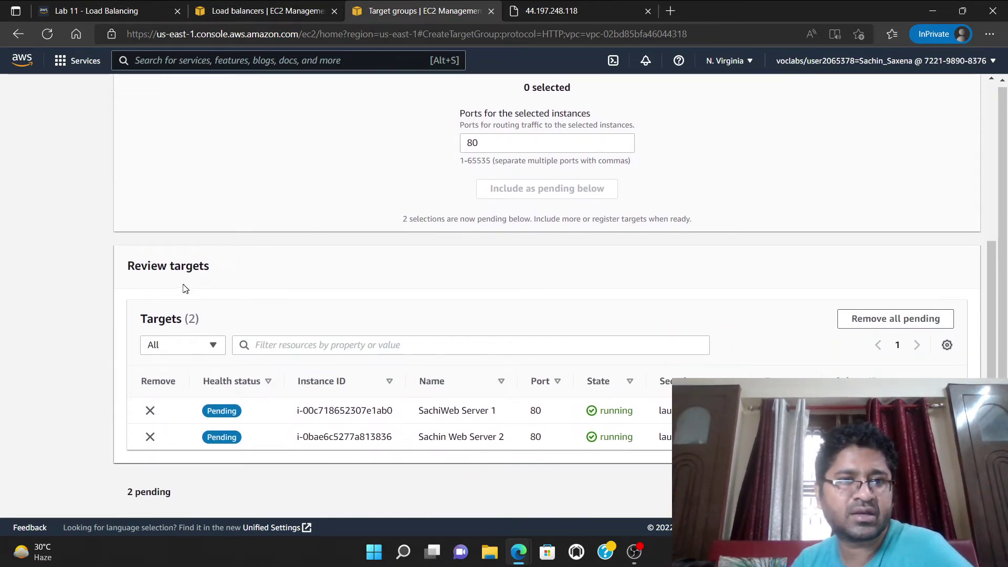
scroll(288, 290, up, 5)
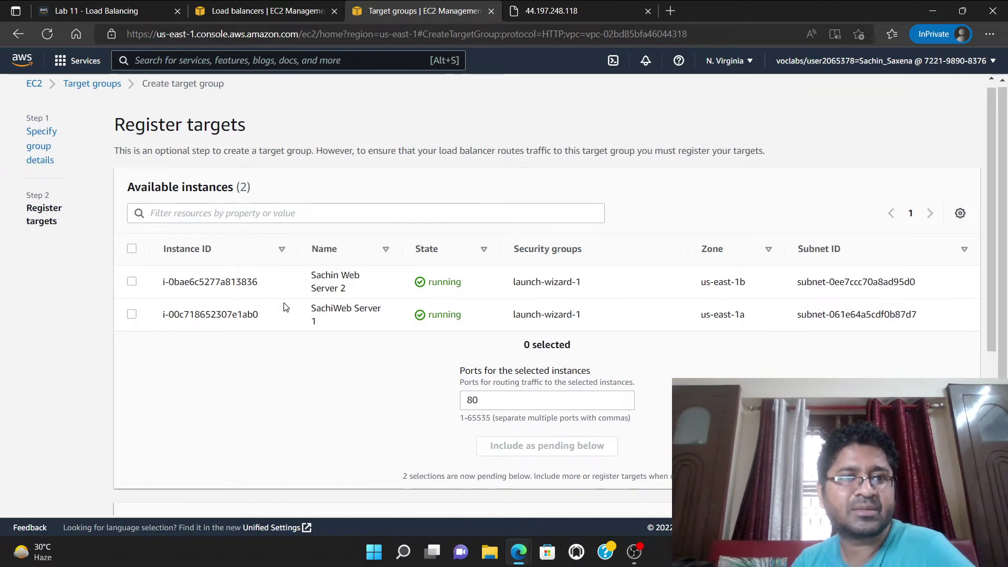
scroll(376, 197, down, 3)
scroll(376, 197, down, 2)
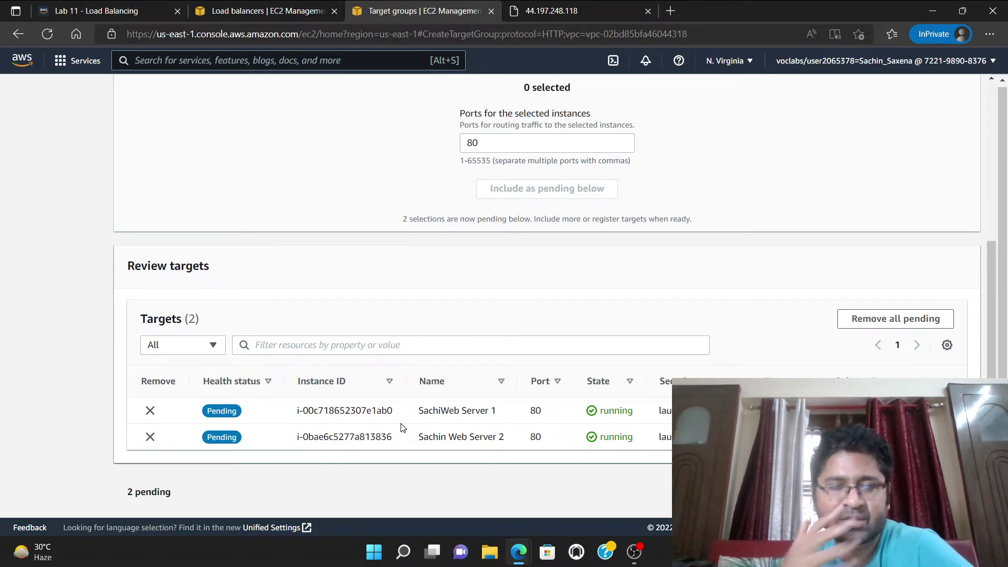
scroll(412, 210, up, 4)
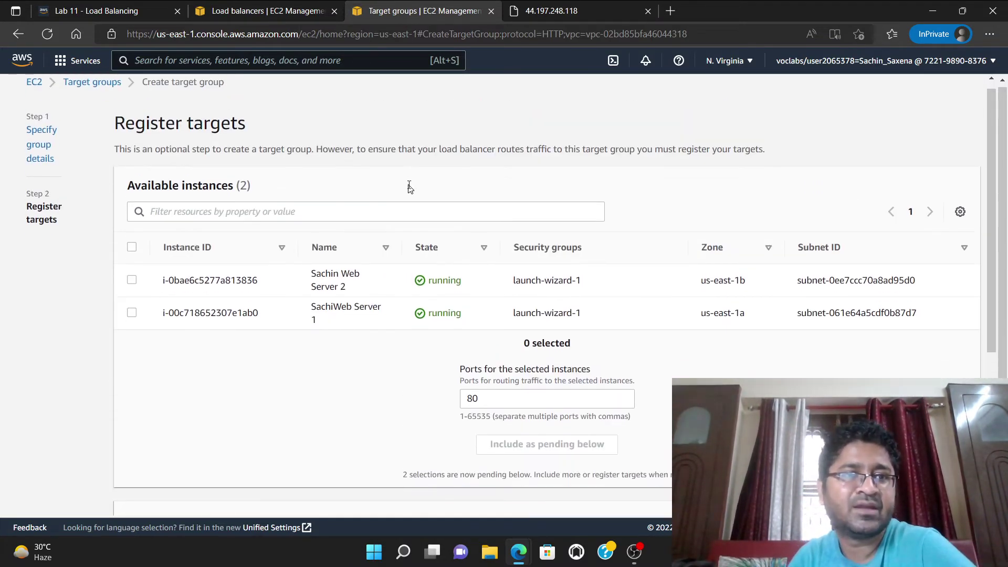
scroll(411, 188, down, 4)
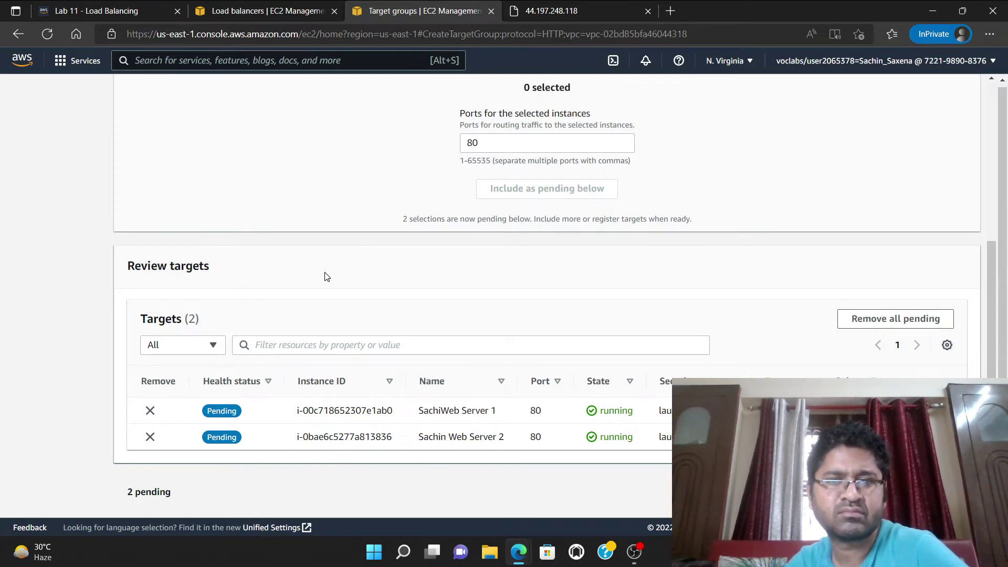
scroll(327, 276, up, 5)
scroll(337, 275, down, 5)
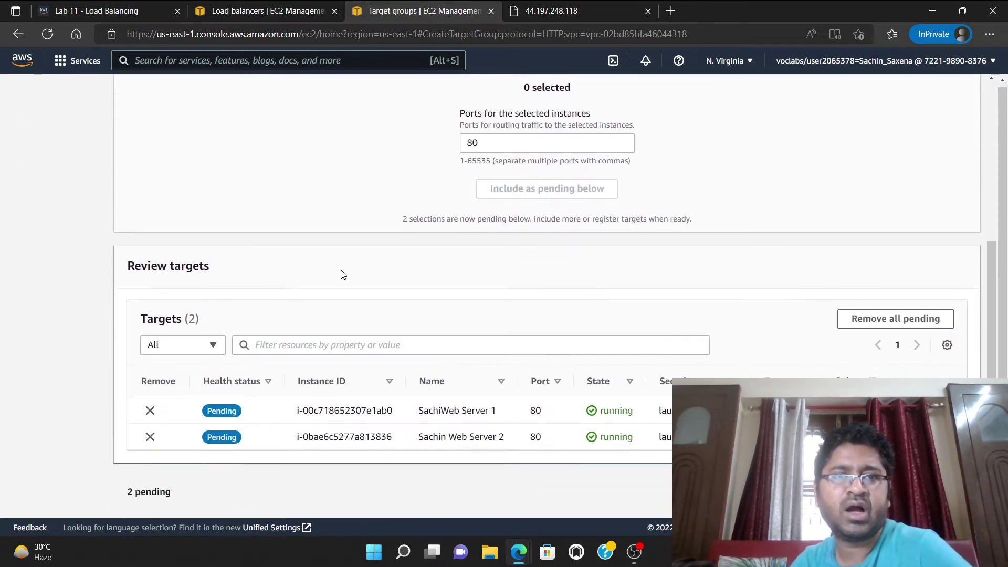
Create the target group with both pending web servers as the lab instructs, then return to the lab instructions.
click(61, 10)
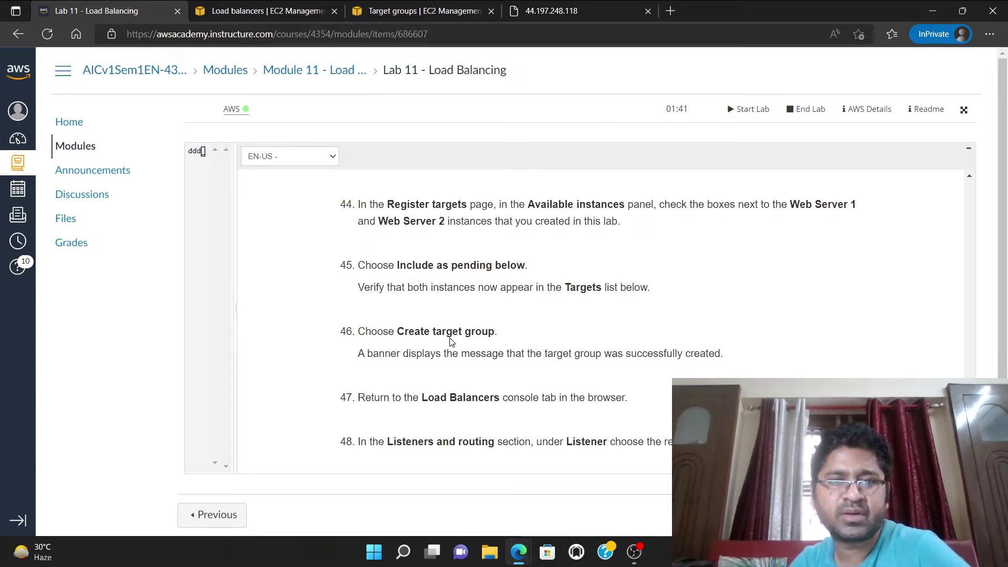
scroll(451, 342, down, 2)
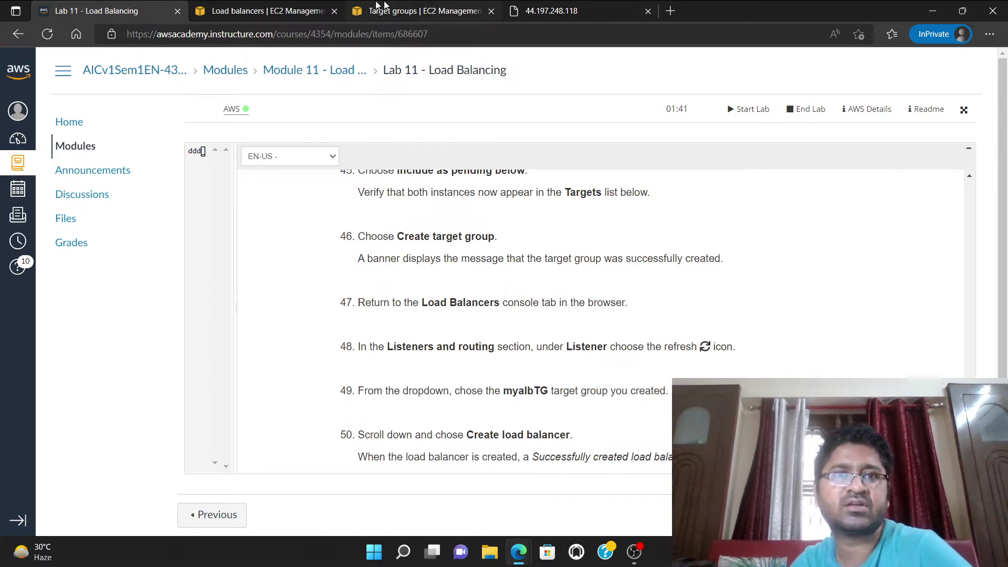
click(417, 10)
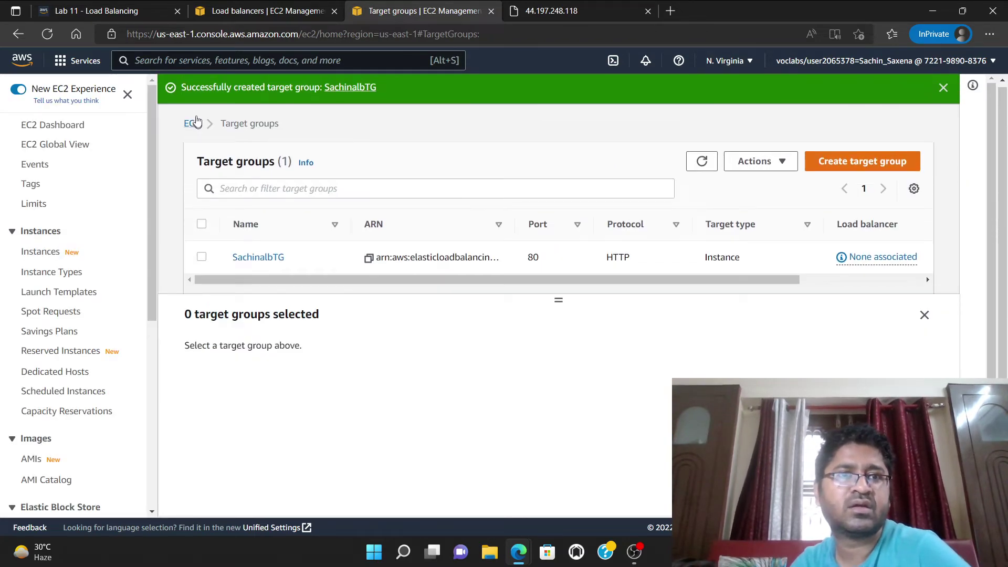
click(98, 12)
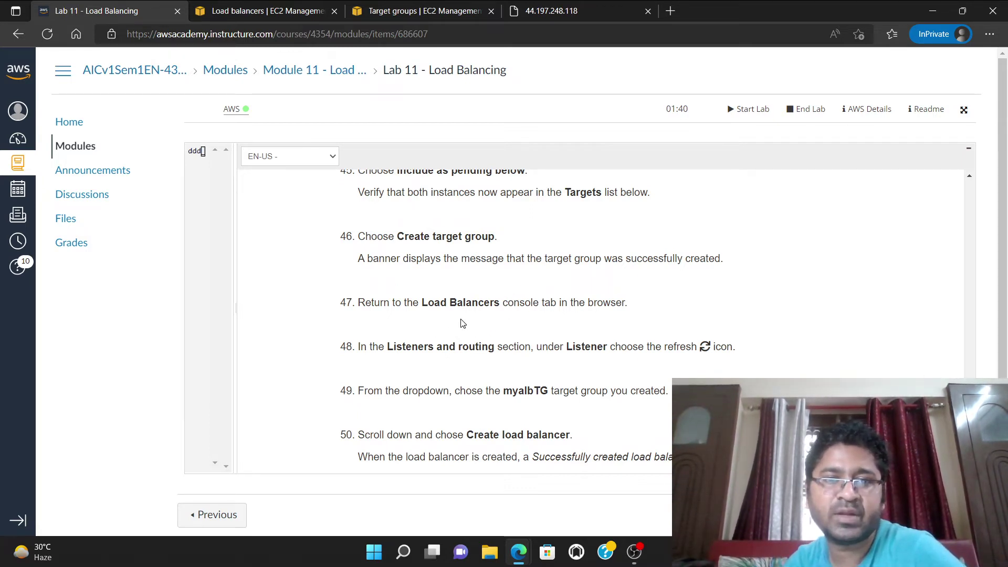
Read the lab steps on returning to the load balancer setup and refreshing the listener's target groups.
click(260, 11)
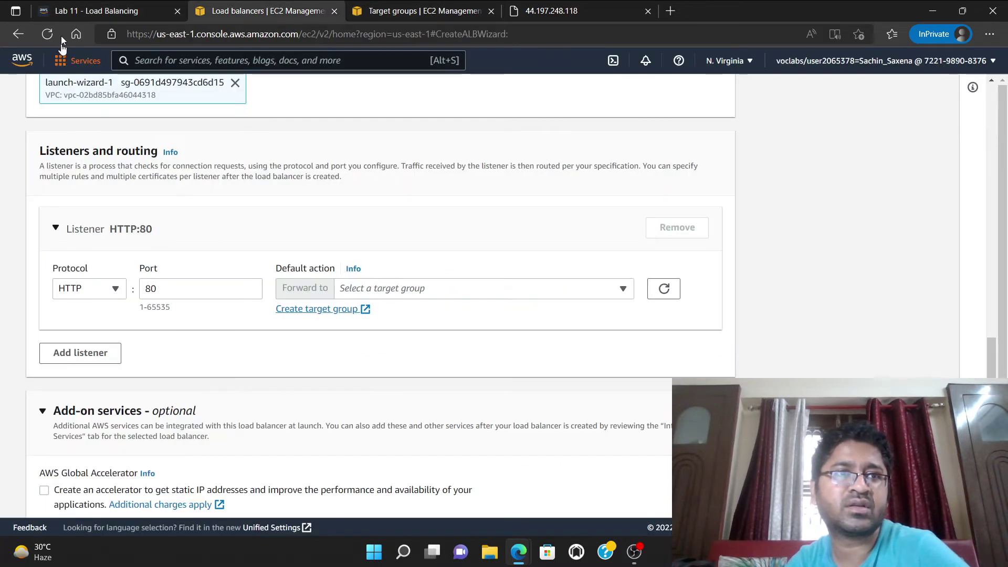
click(62, 8)
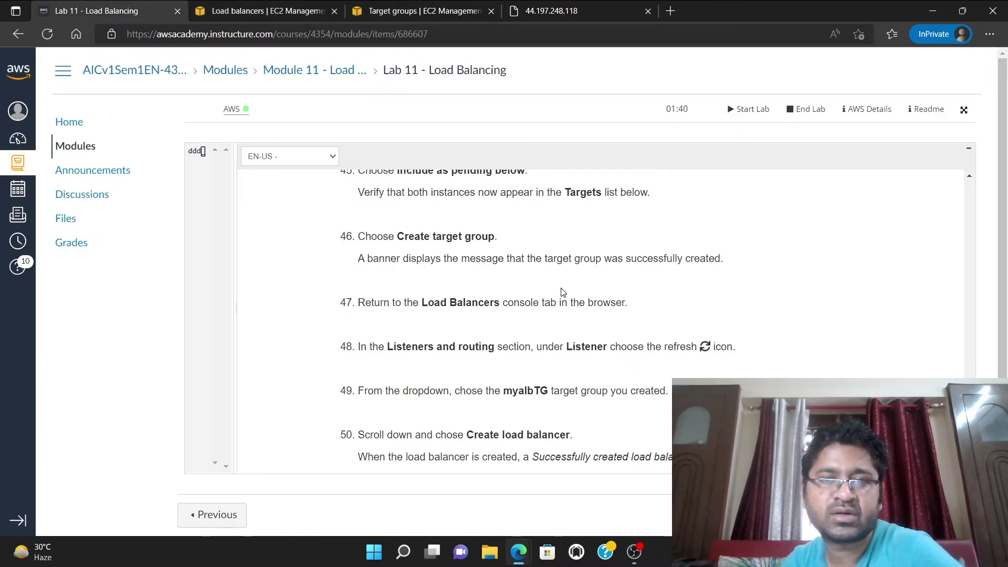
scroll(560, 291, down, 2)
scroll(494, 271, up, 1)
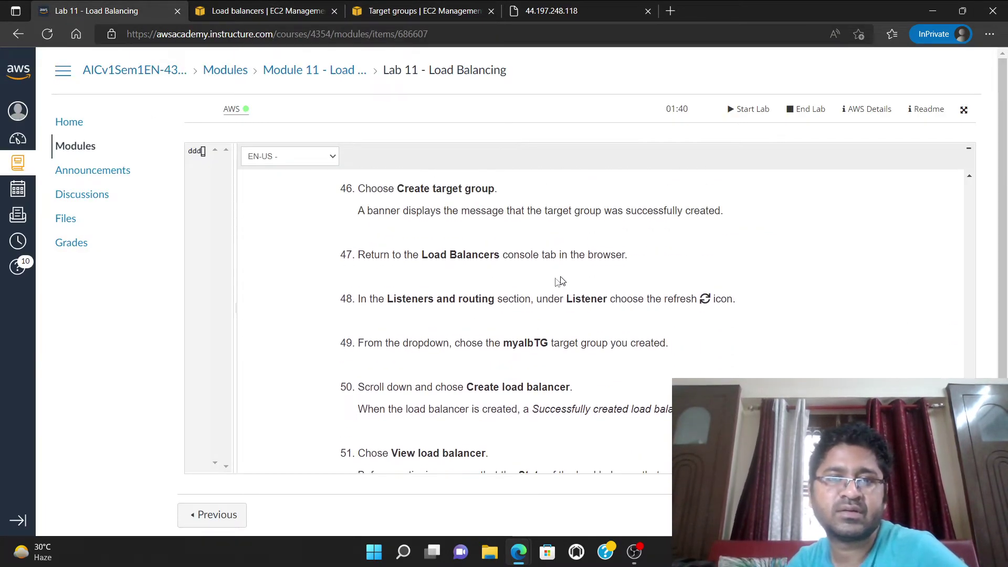
scroll(526, 299, down, 1)
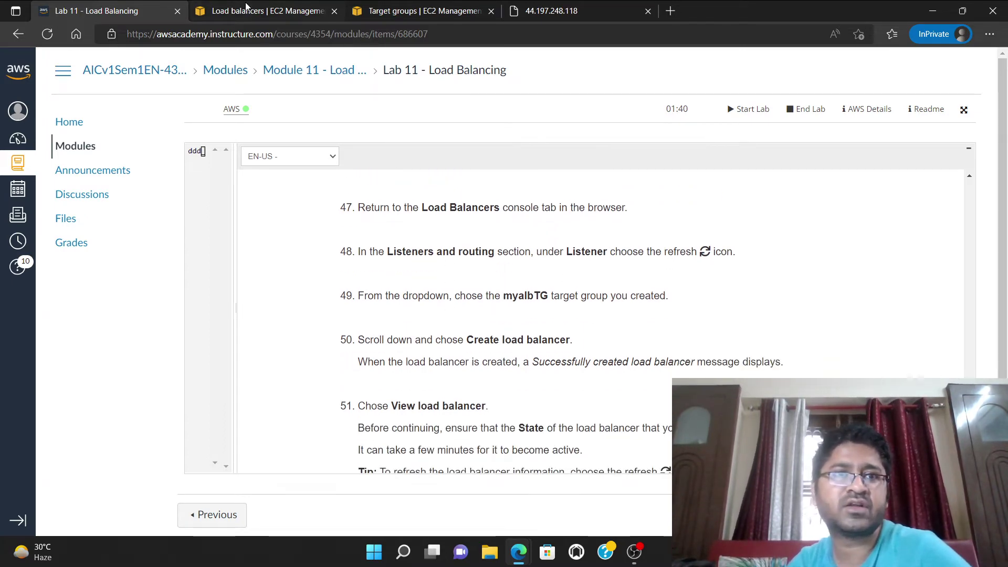
Refresh the available target groups for the HTTP:80 listener in the load balancer setup.
click(260, 10)
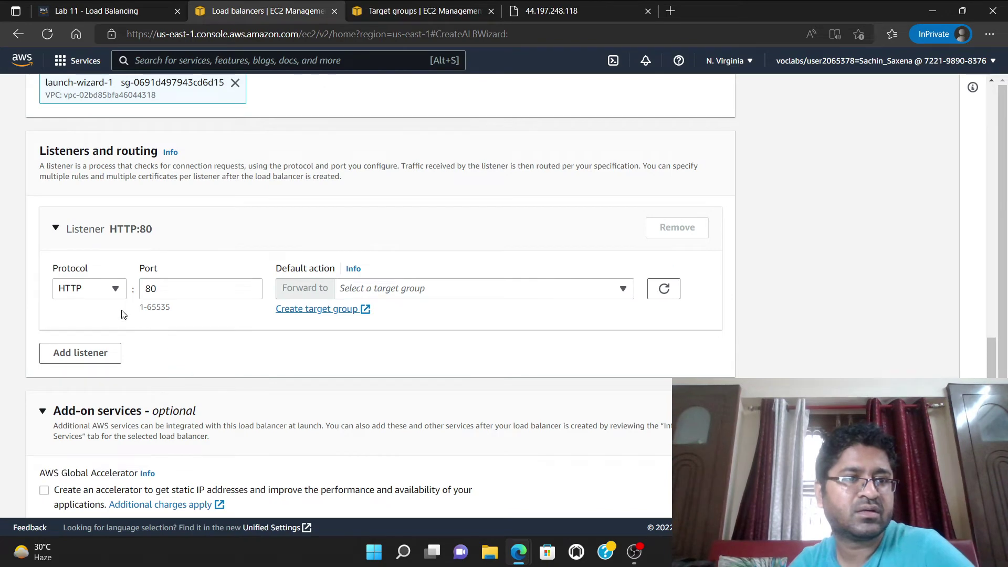
click(665, 290)
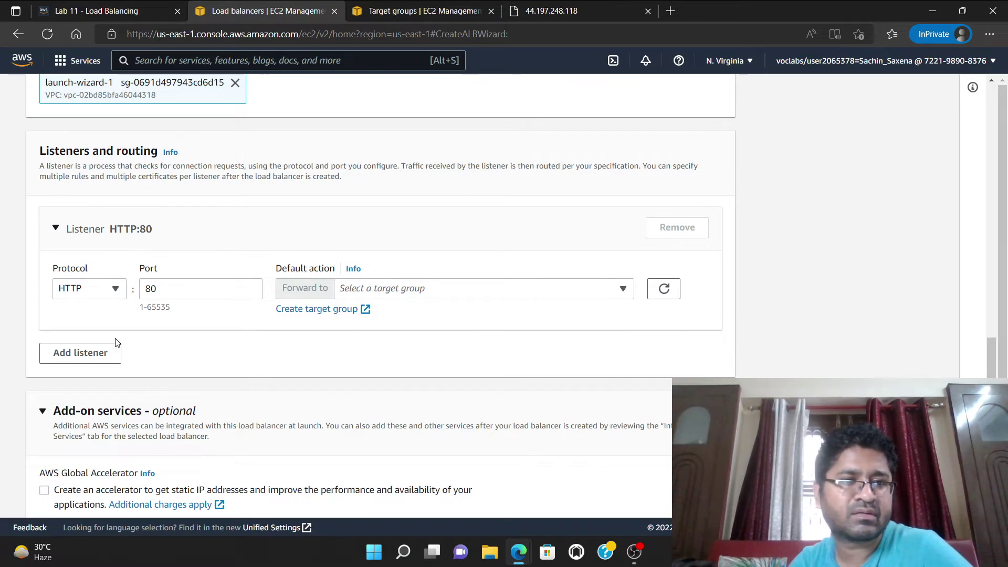
click(665, 289)
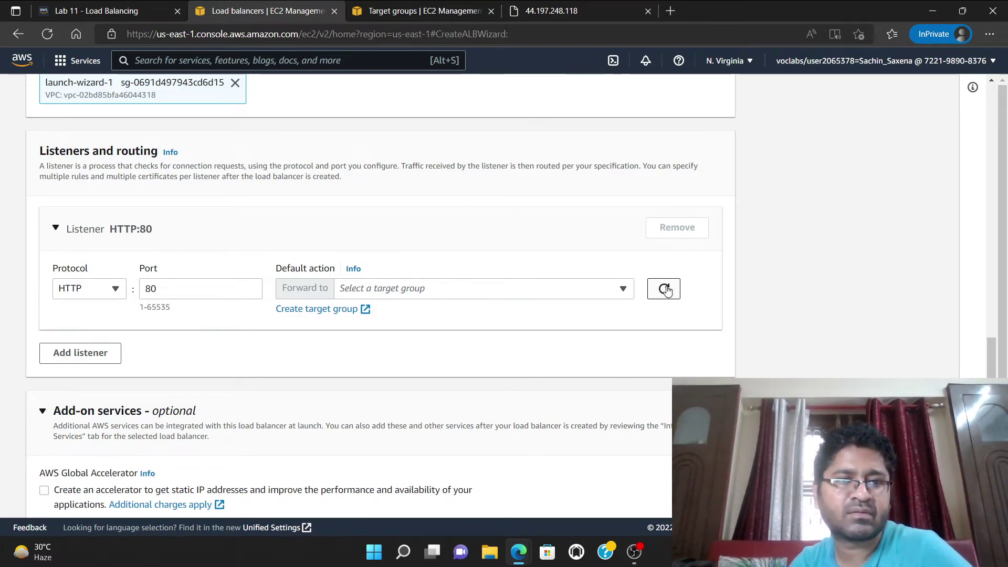
click(665, 290)
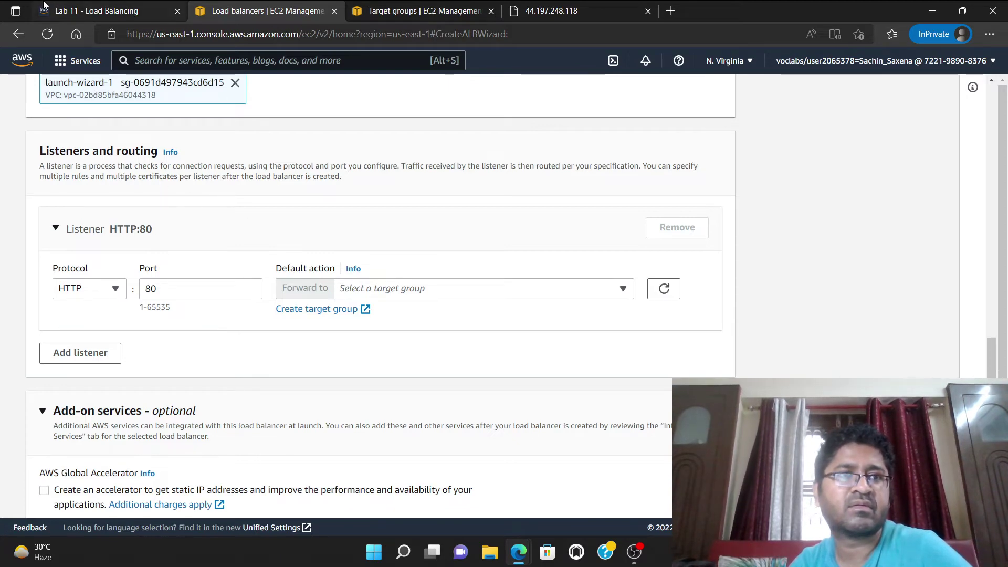
click(86, 10)
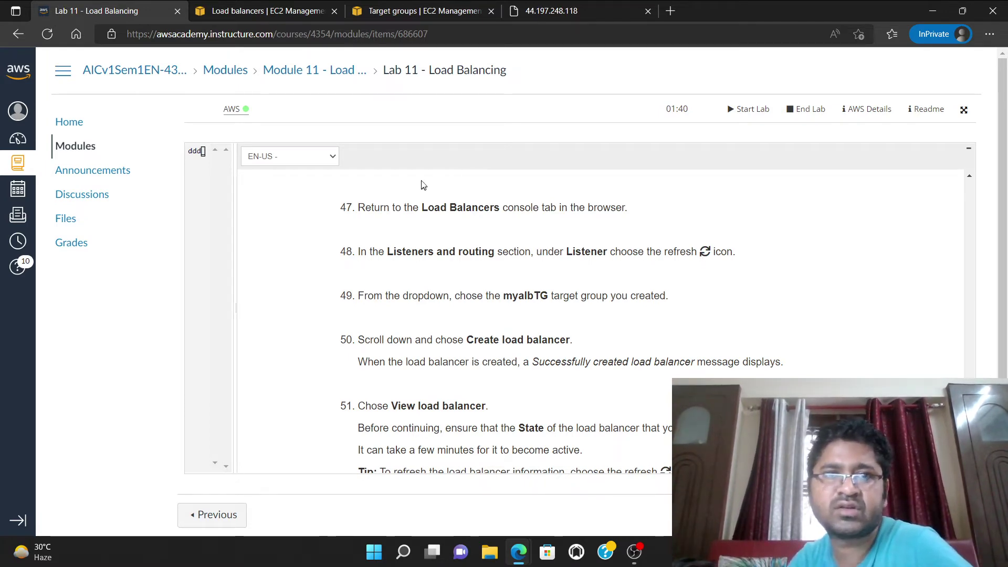
click(265, 11)
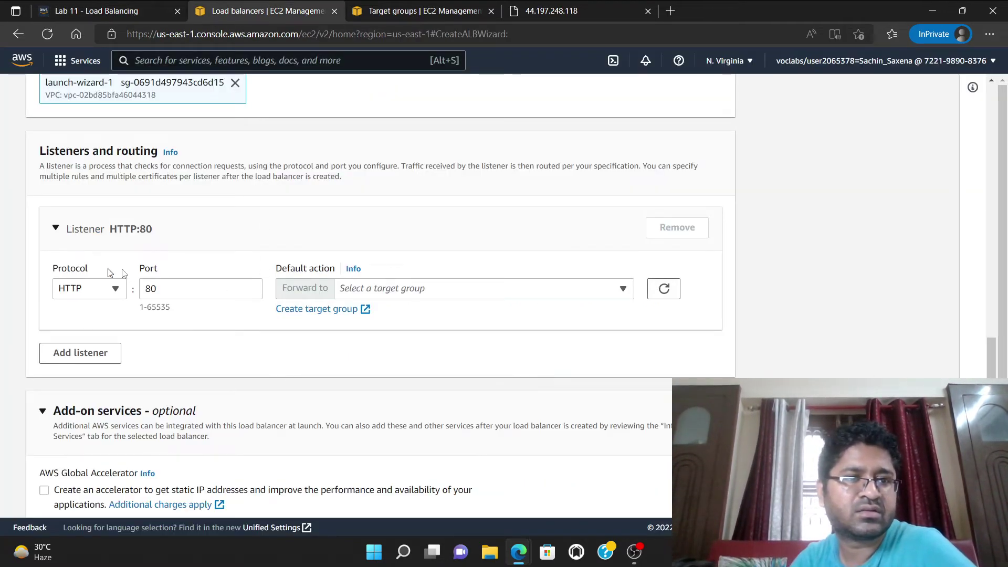
click(664, 289)
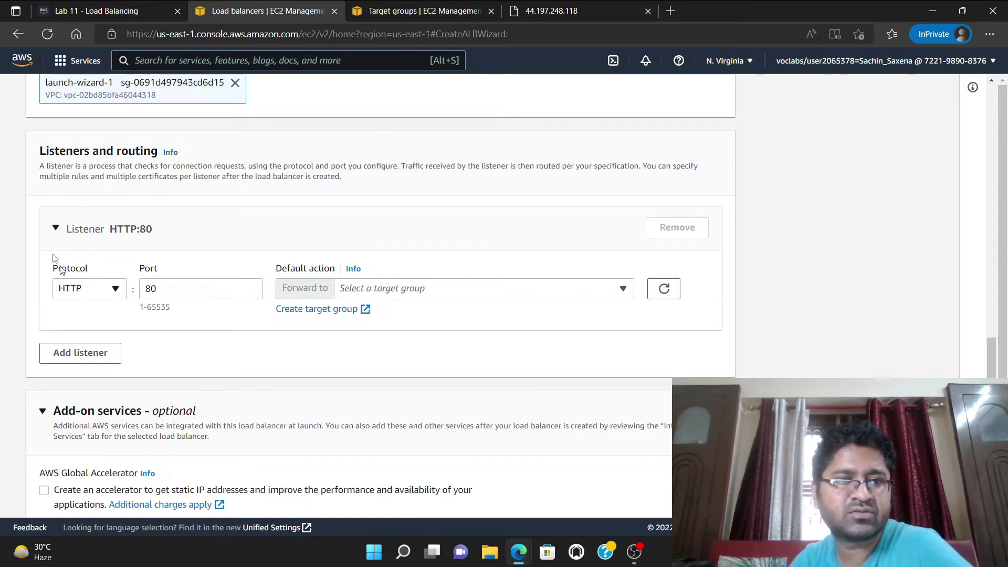
Following the lab instructions, set the HTTP:80 listener's default action to forward to the newly created target group.
click(69, 10)
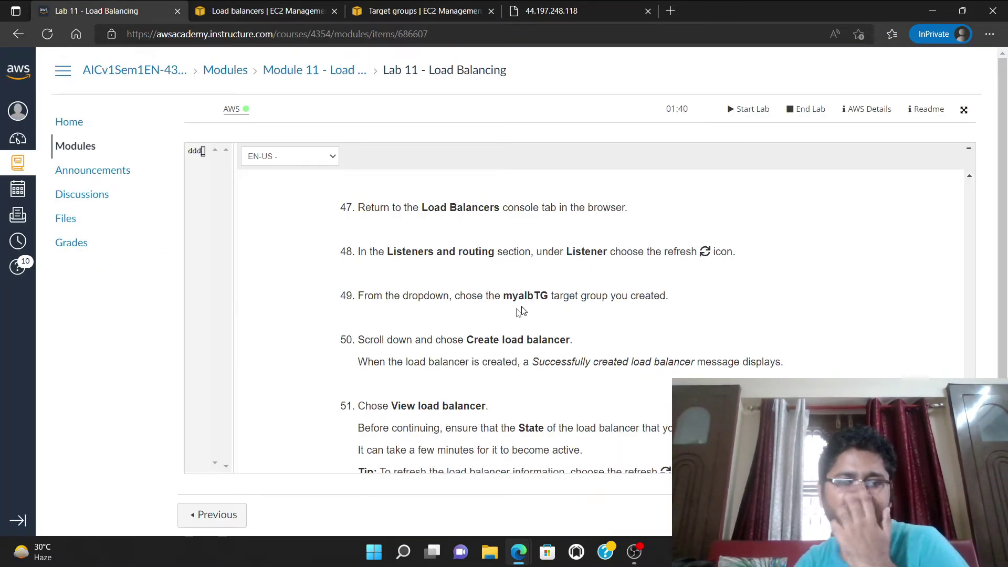
scroll(517, 312, down, 1)
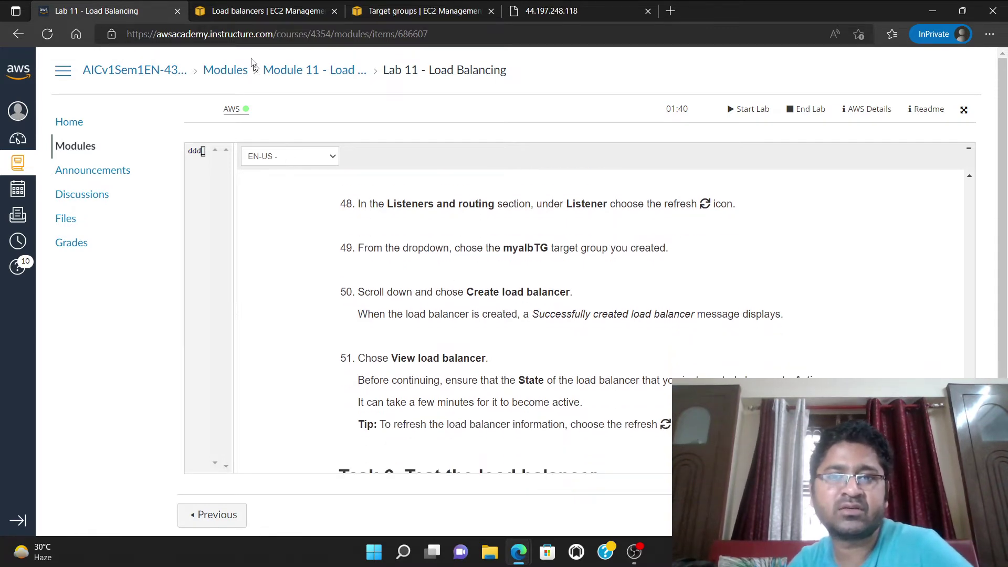
click(267, 10)
click(523, 289)
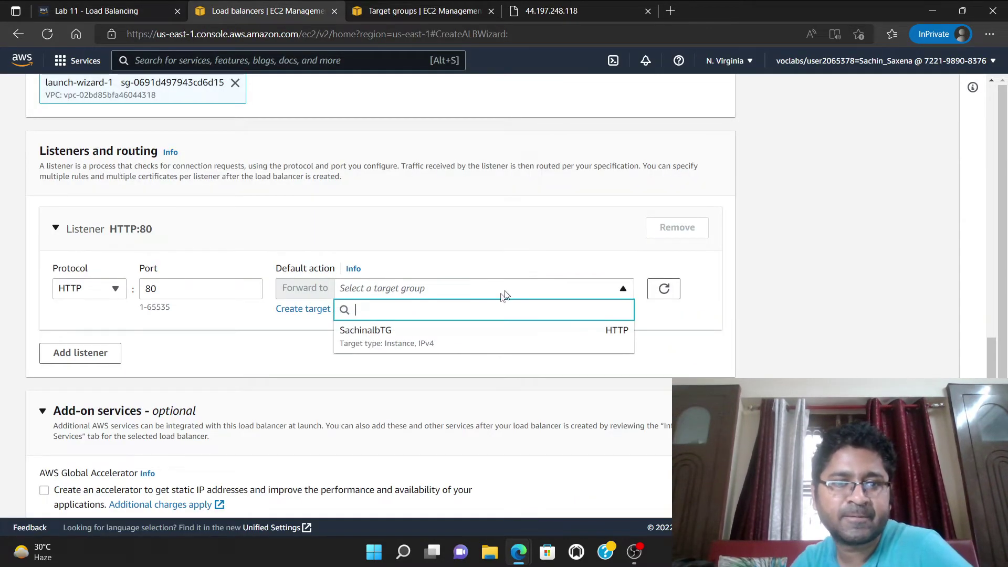
click(430, 331)
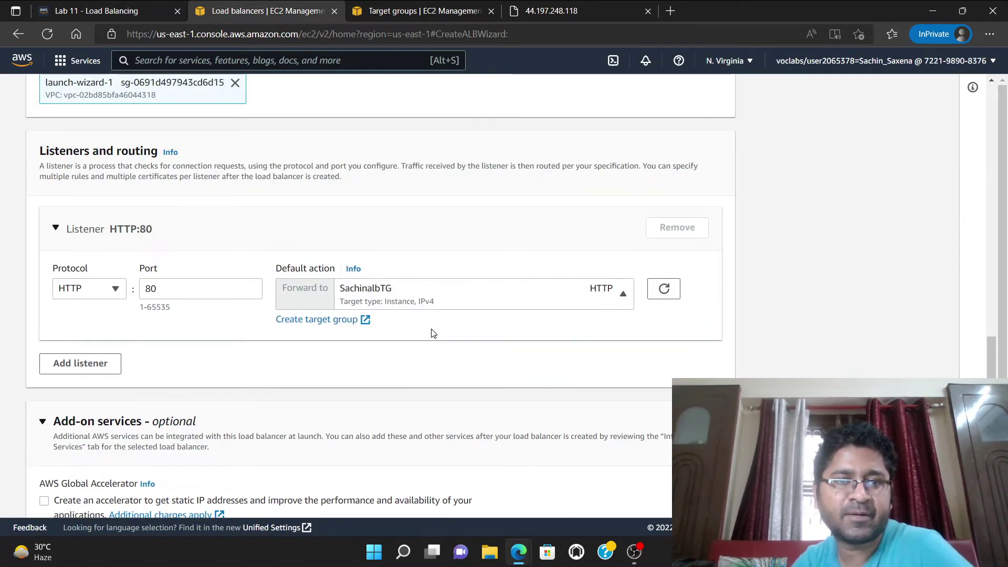
Check the next lab step, review the configuration summary and try to create the load balancer.
click(100, 10)
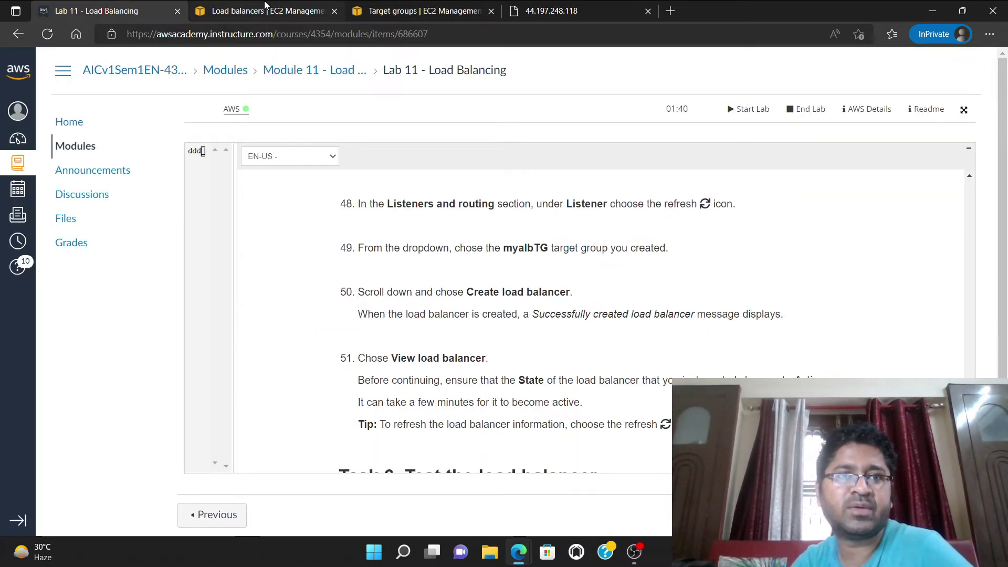
click(247, 10)
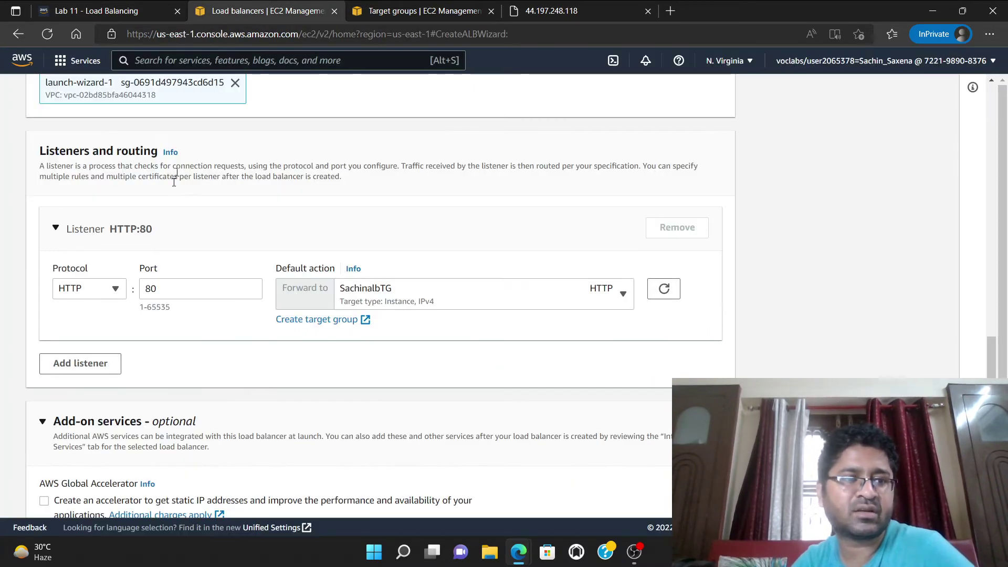
click(333, 321)
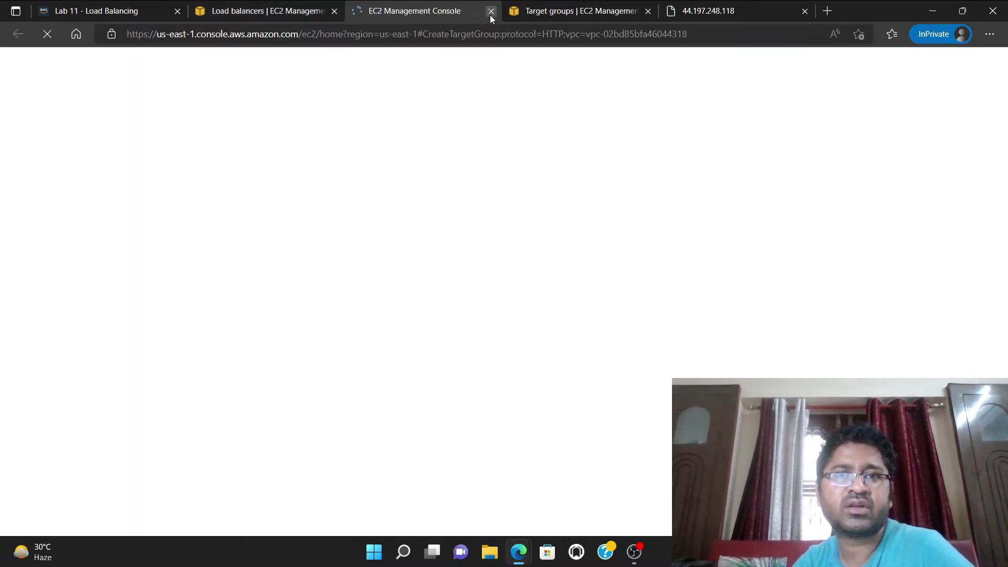
click(491, 11)
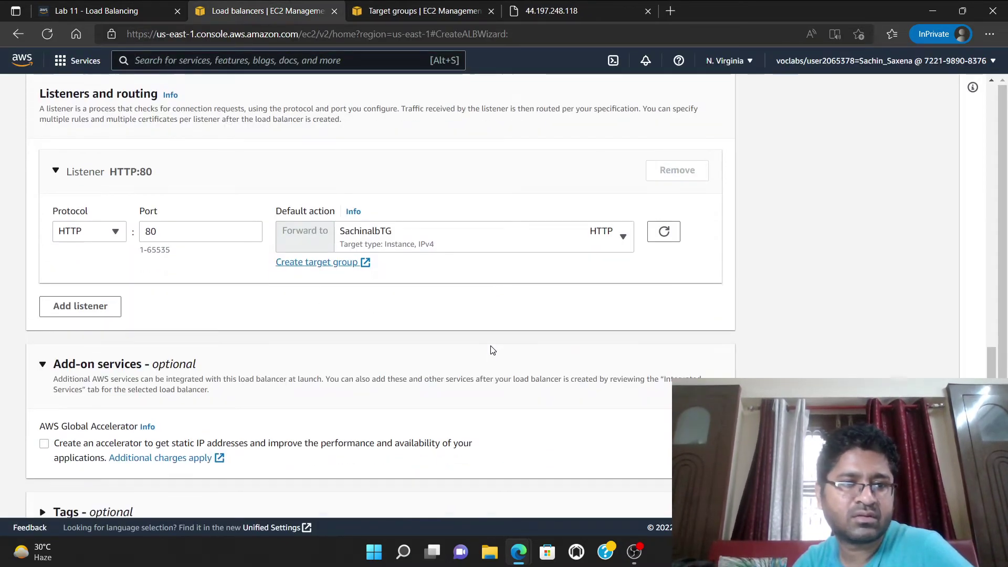
scroll(492, 350, down, 8)
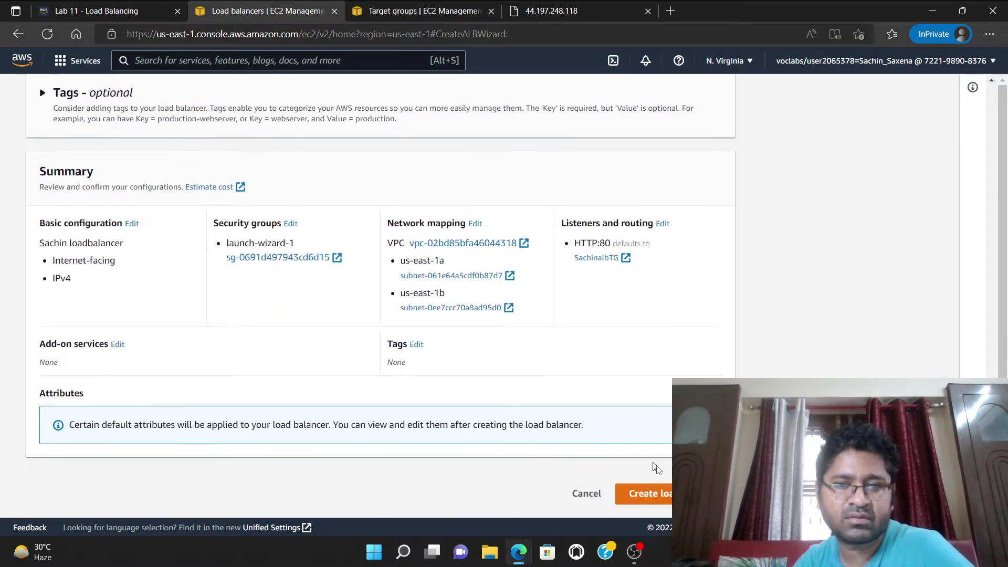
click(644, 494)
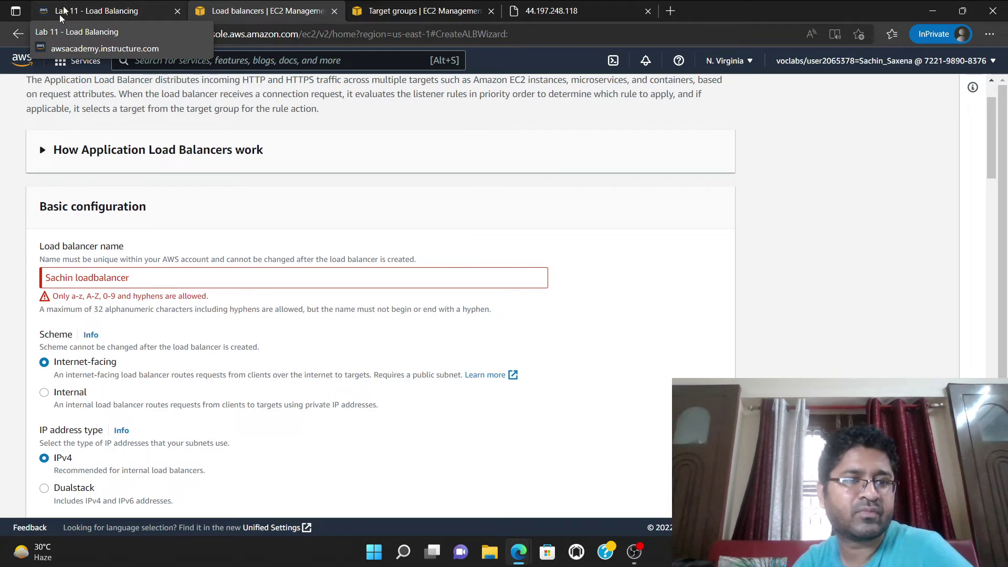
Remove the space from the load balancer name and create the load balancer.
click(75, 279)
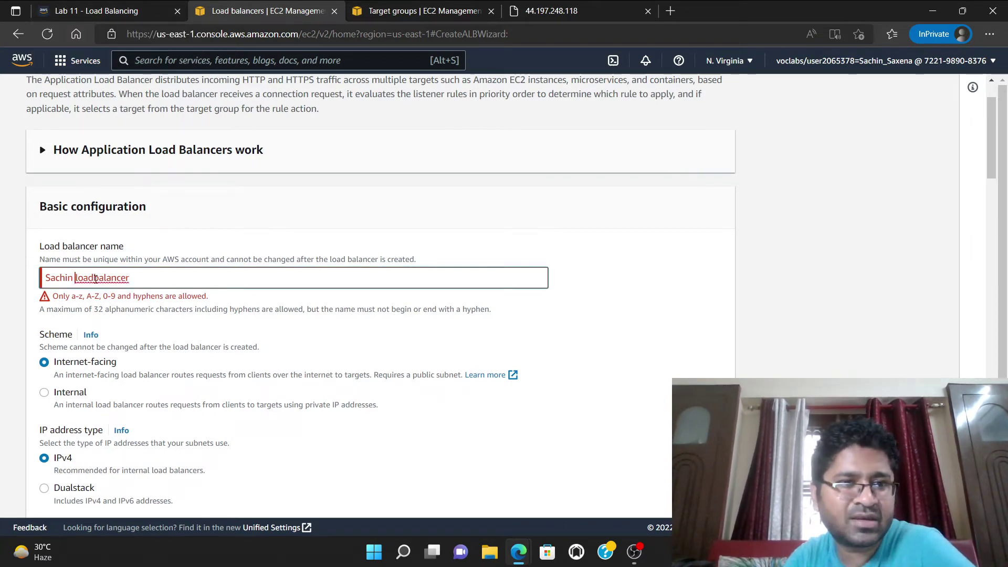
key(BackSpace)
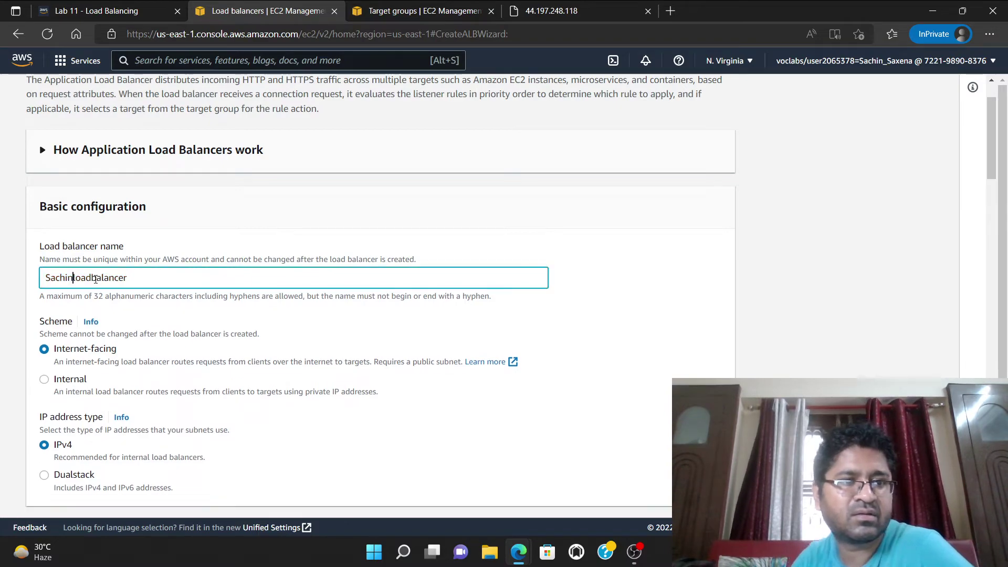
click(816, 348)
scroll(822, 348, down, 15)
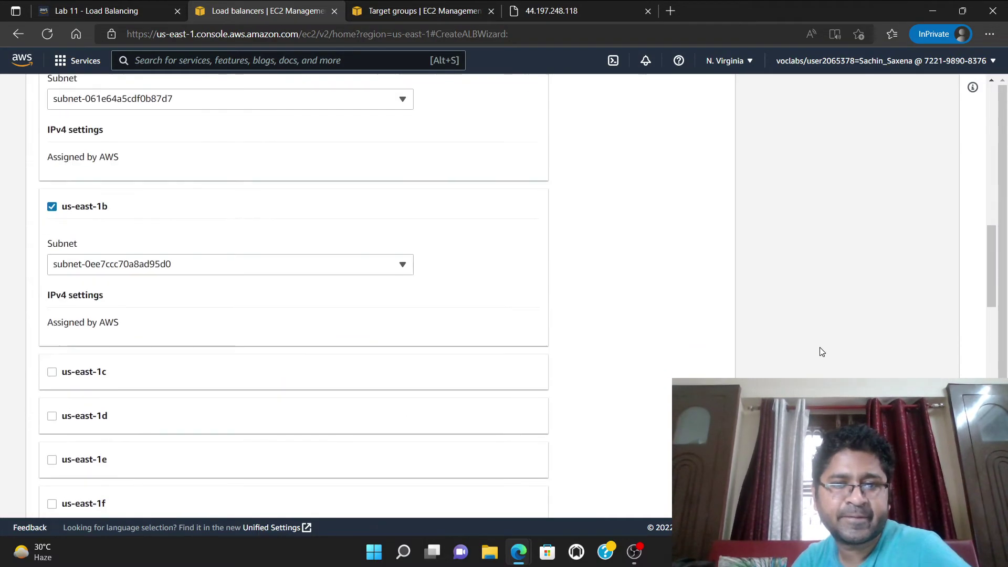
scroll(822, 355, down, 10)
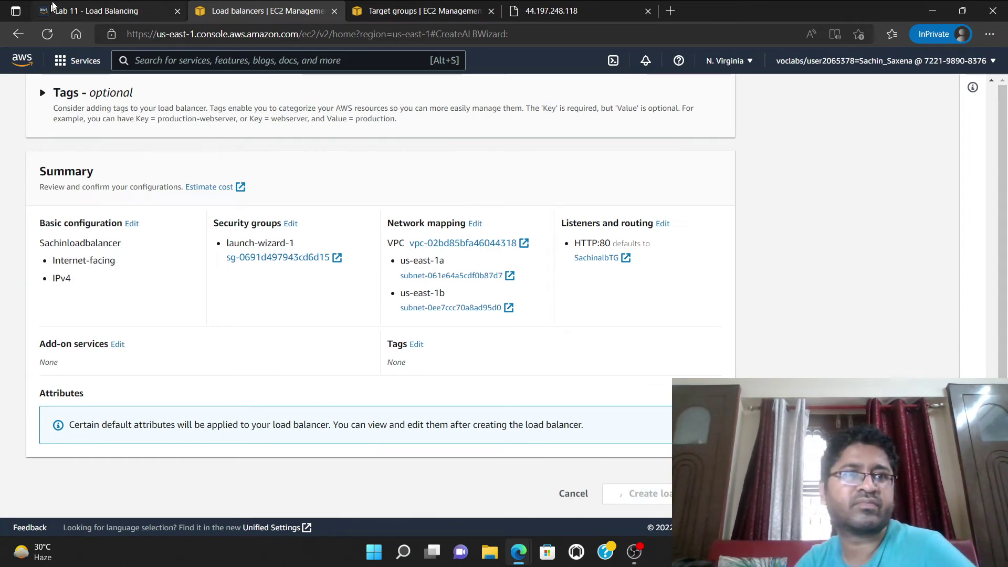
Check the load balancer creation against the lab instructions and open the view of the new load balancer.
click(76, 12)
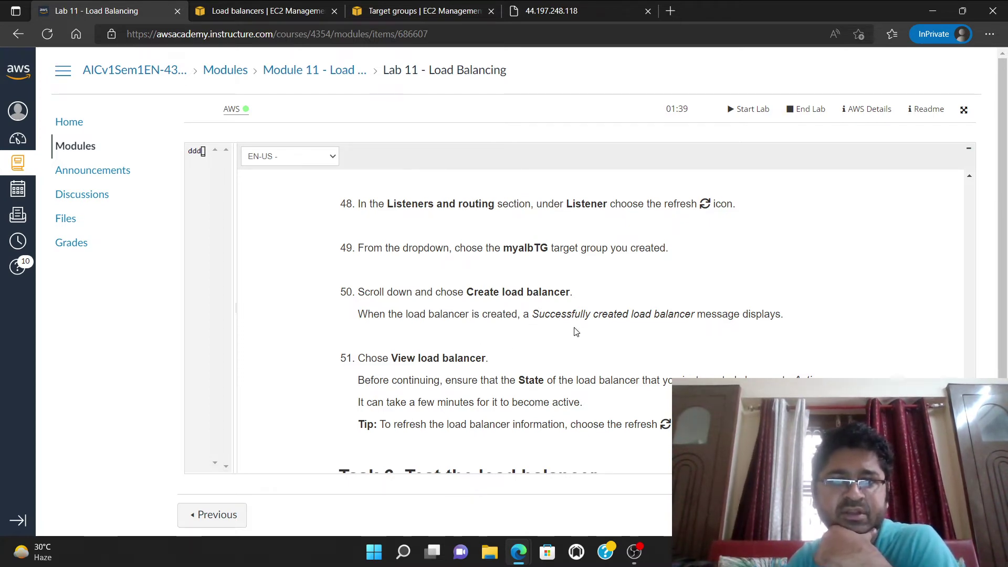
click(235, 6)
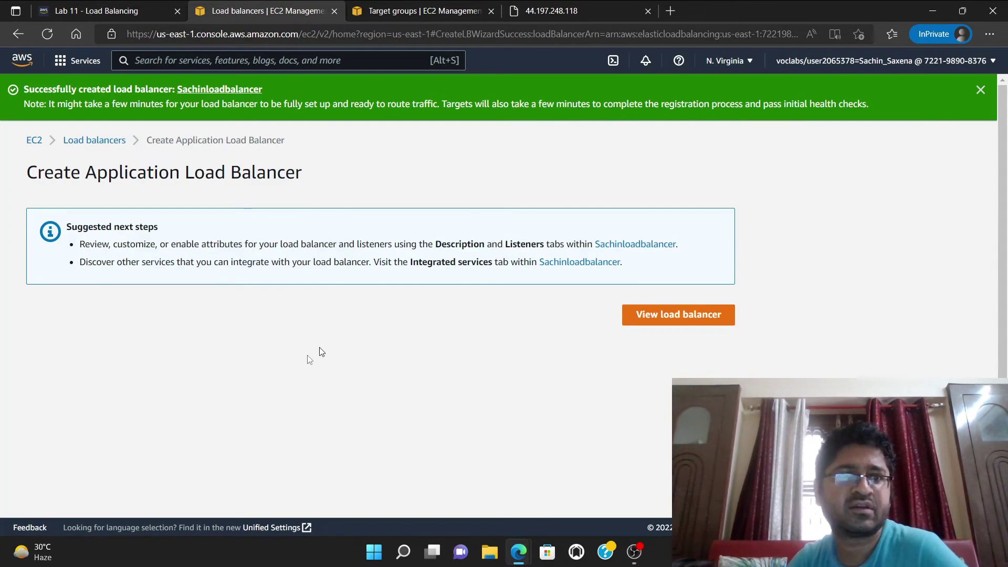
click(128, 6)
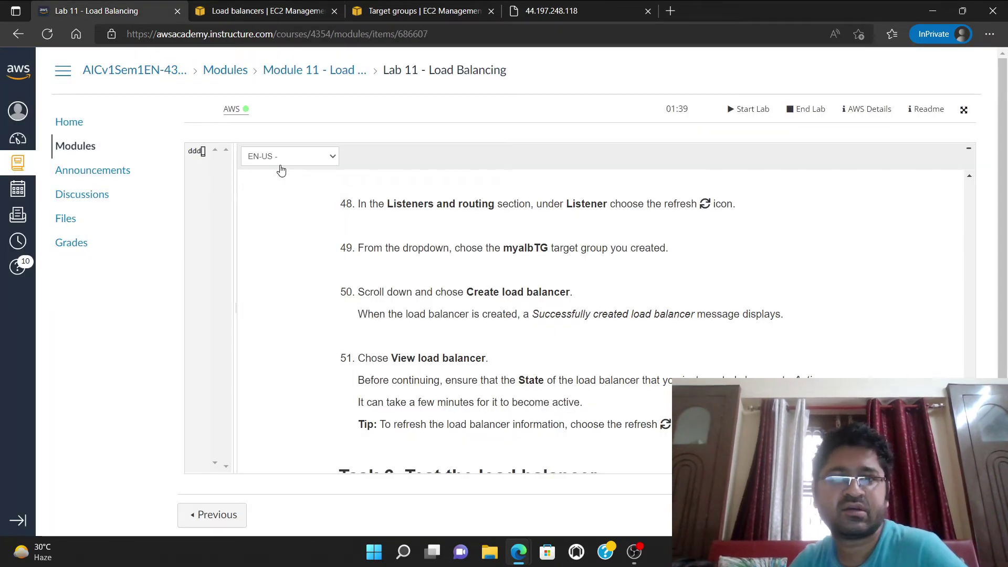
scroll(575, 363, down, 1)
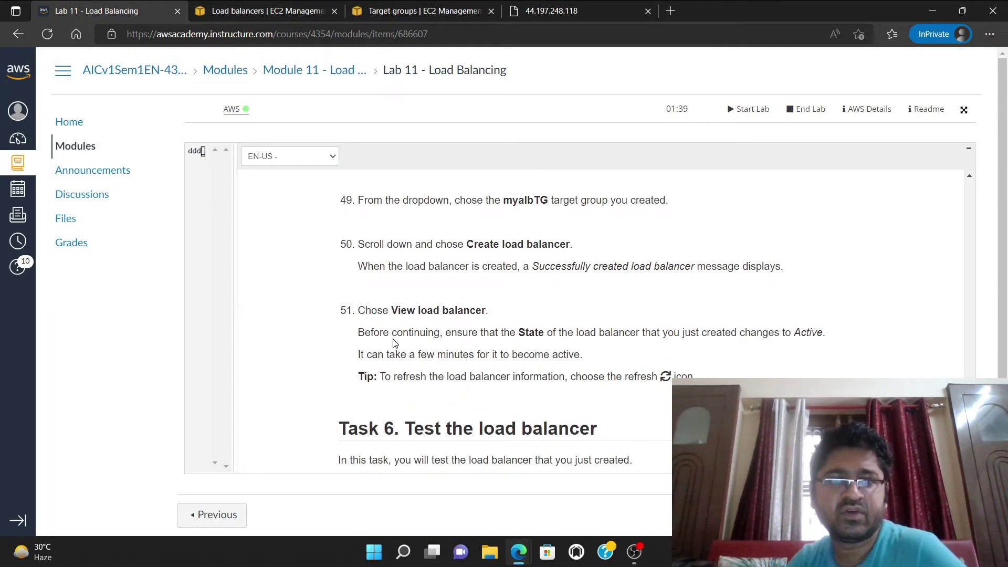
click(294, 11)
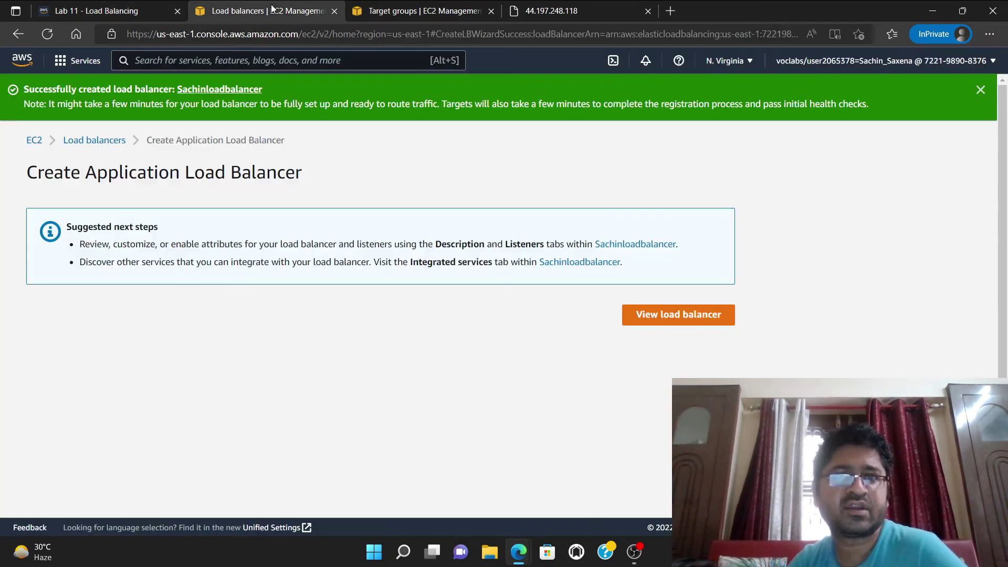
click(678, 316)
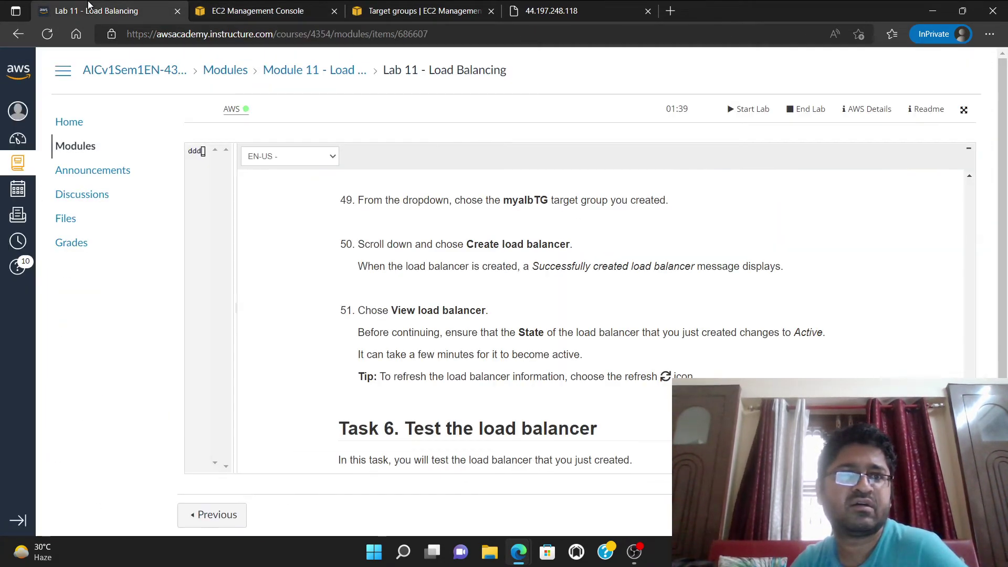
Read the lab's note about waiting for the Active state and check the new load balancer's State.
click(94, 11)
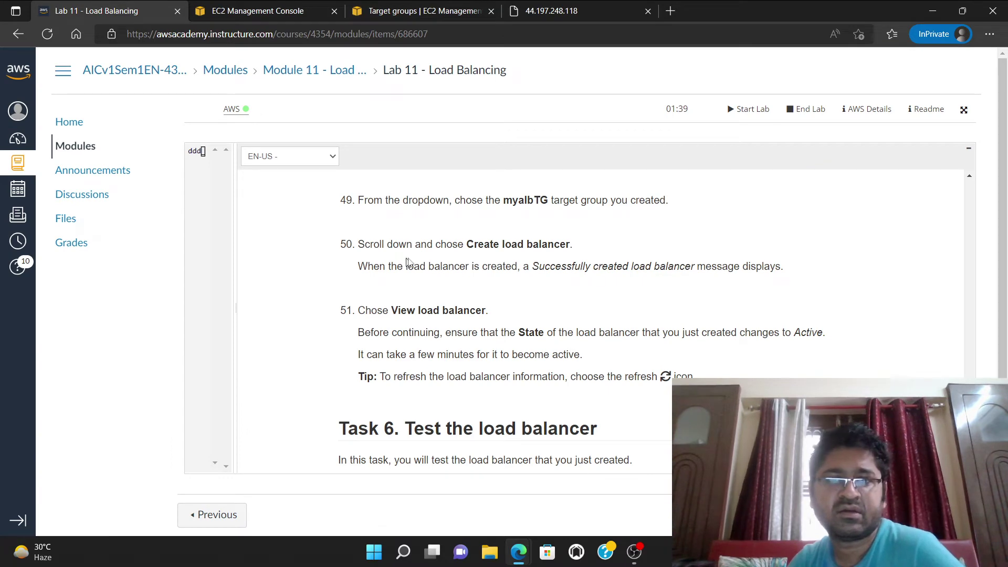
scroll(408, 261, down, 1)
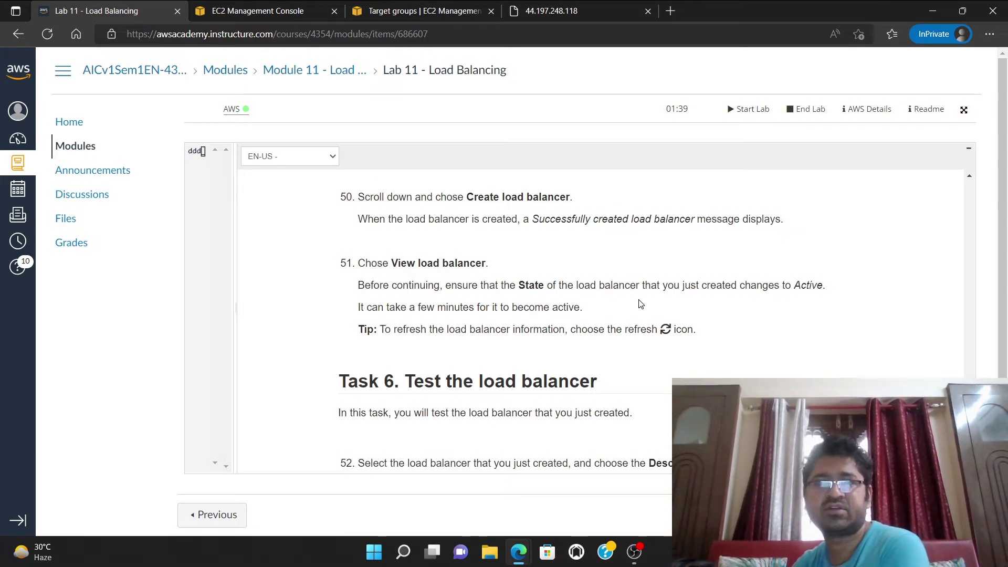
click(287, 6)
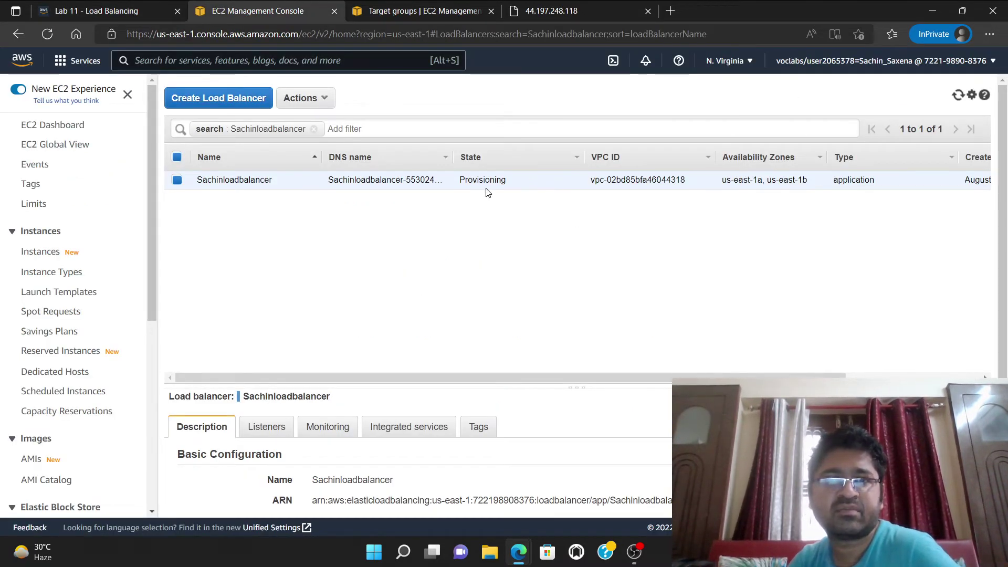
drag(465, 379, 430, 371)
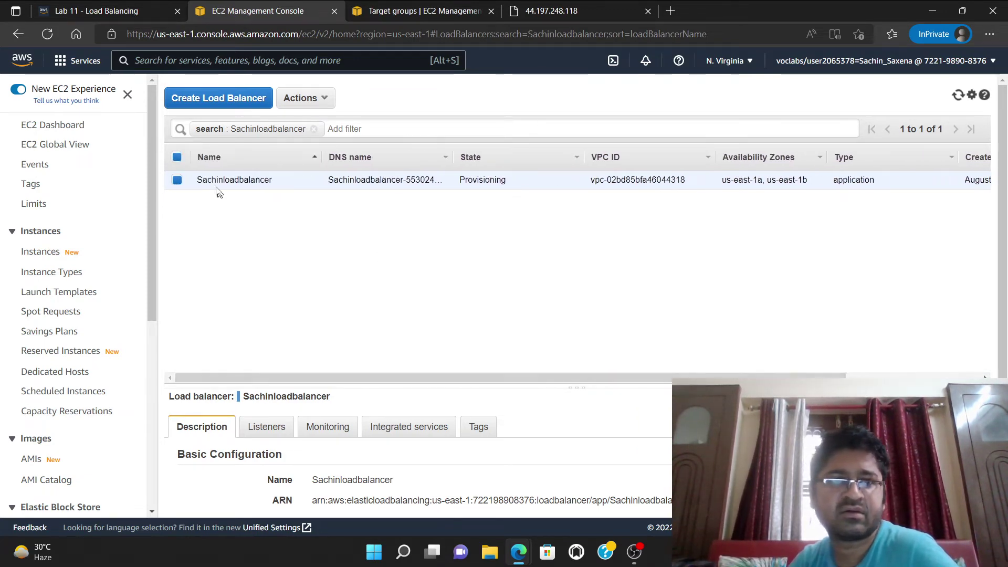
Reread the lab's tip on the load balancer becoming active and refresh the load balancer information.
click(114, 16)
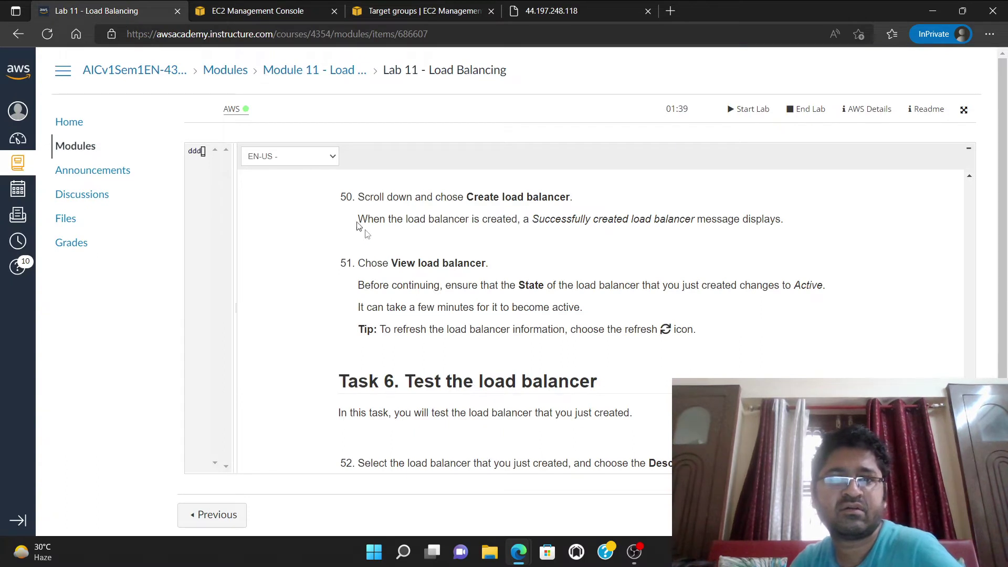
scroll(441, 273, down, 1)
scroll(443, 272, up, 1)
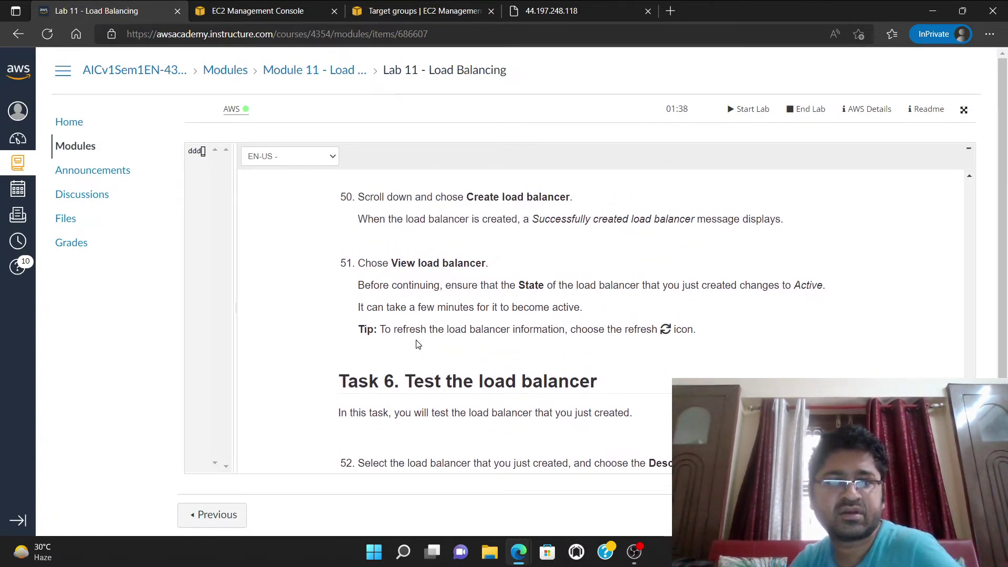
click(280, 11)
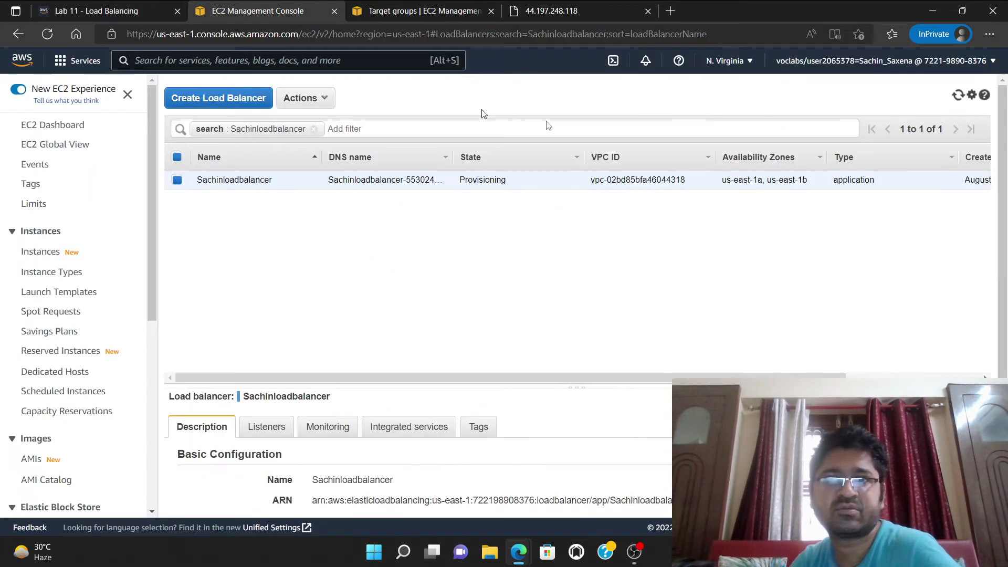
click(959, 95)
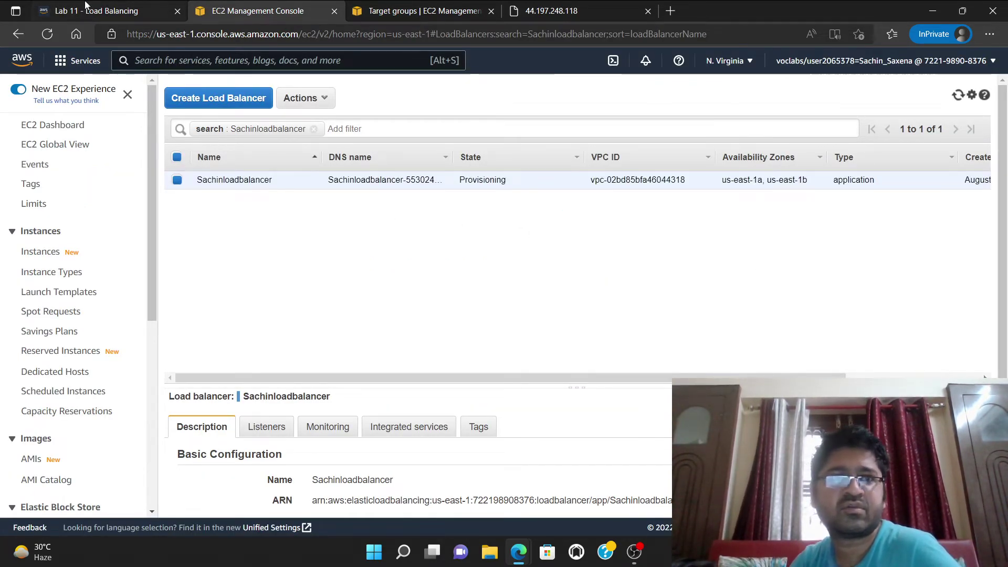
Read the Task 6 instructions, reselect the new load balancer and view its Basic Configuration details.
click(86, 6)
scroll(479, 282, down, 3)
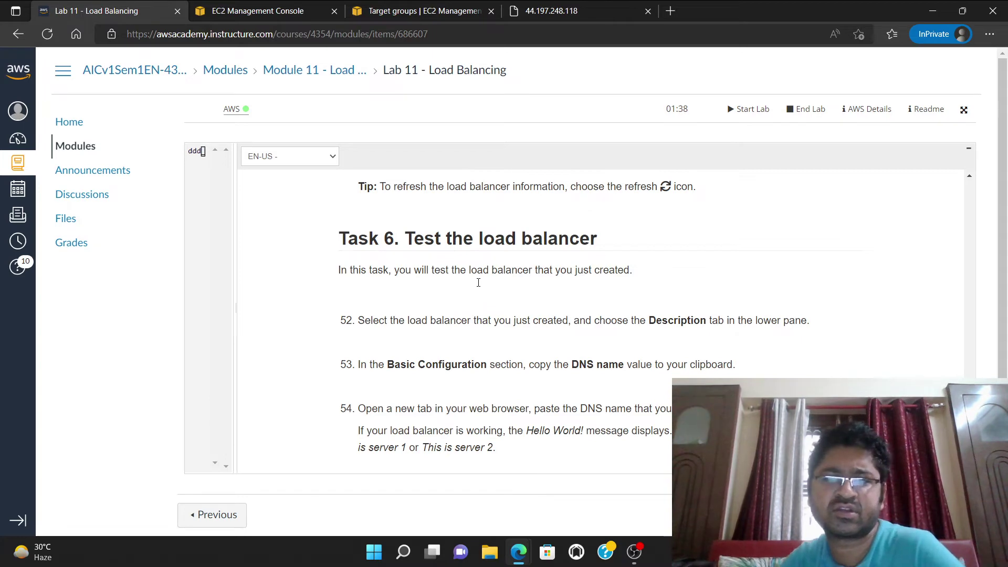
click(287, 12)
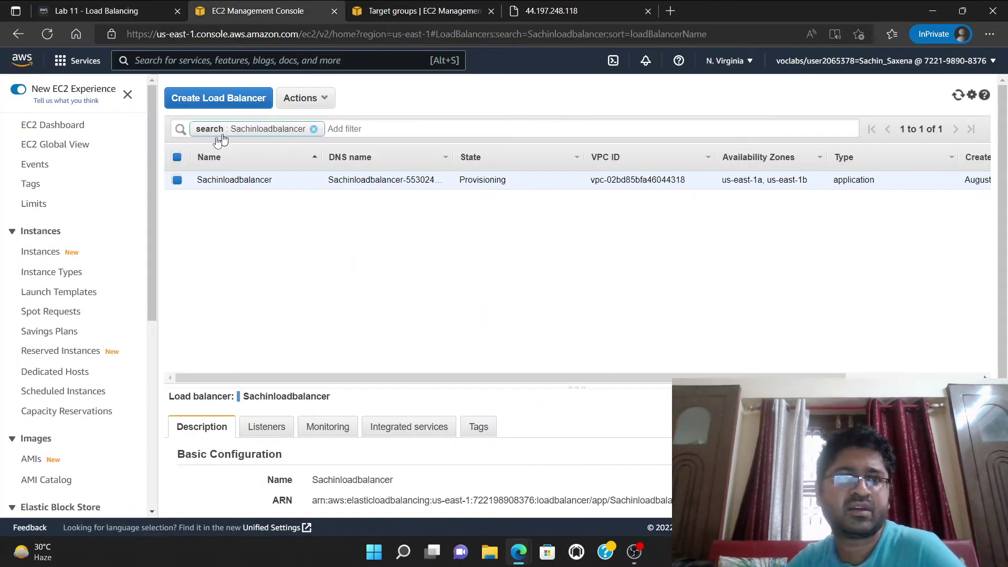
click(177, 180)
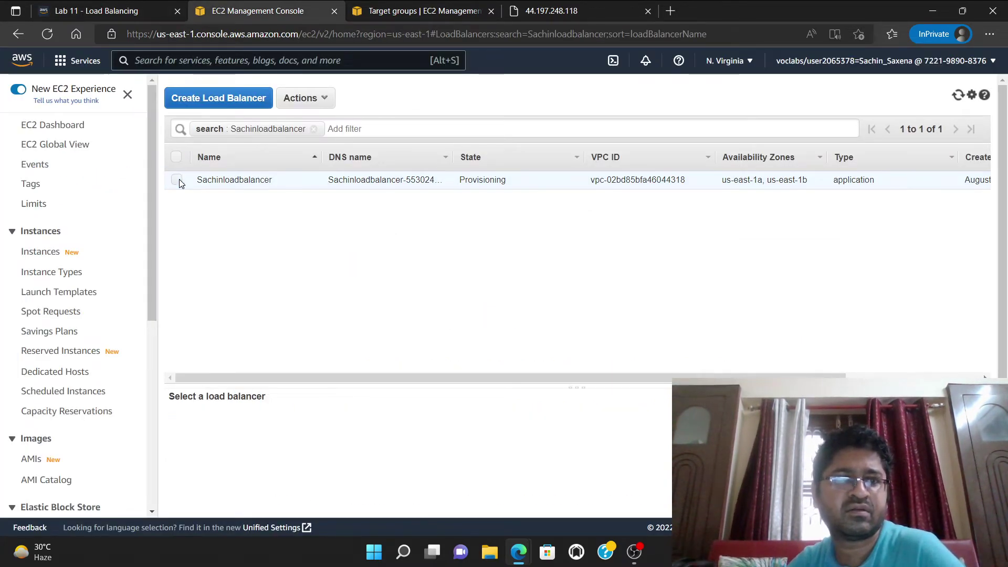
click(177, 180)
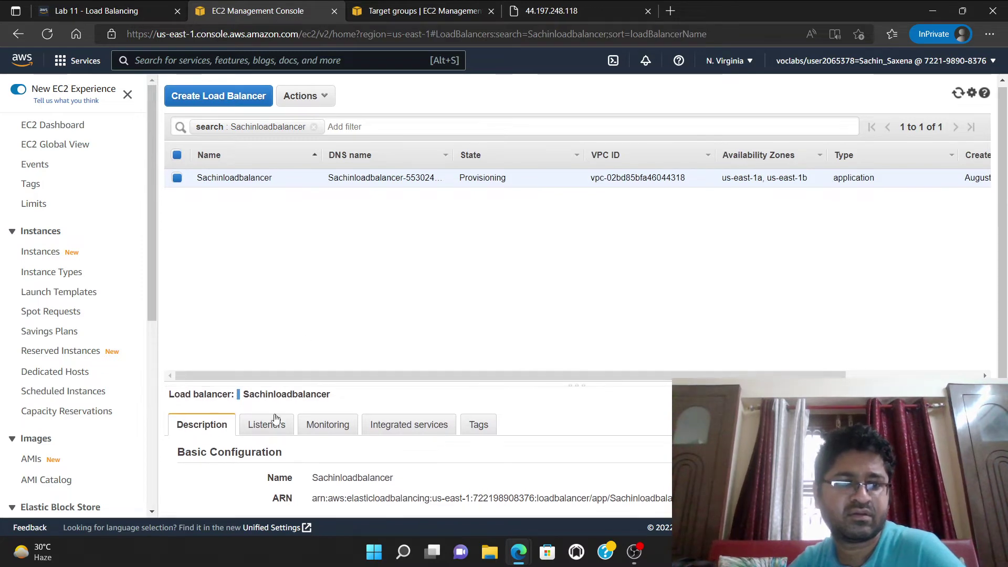
scroll(642, 453, down, 1)
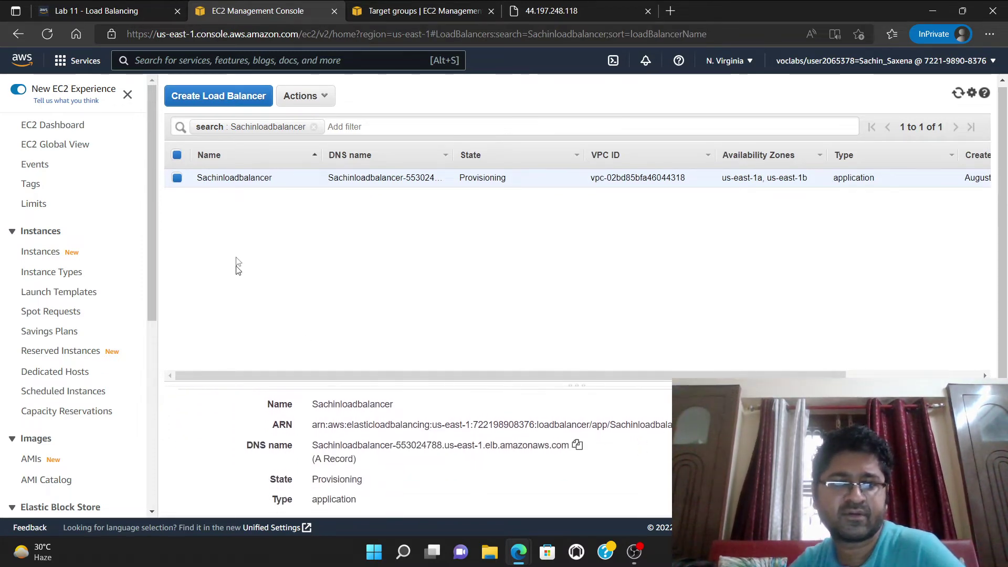
Check the lab's testing steps and copy the load balancer's DNS name from its Basic Configuration.
click(94, 10)
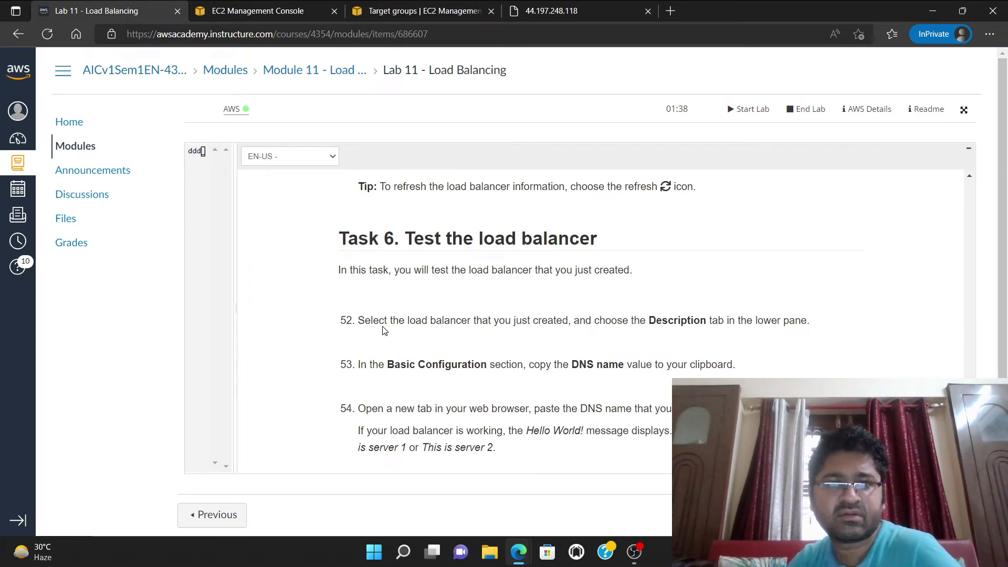
scroll(446, 331, down, 1)
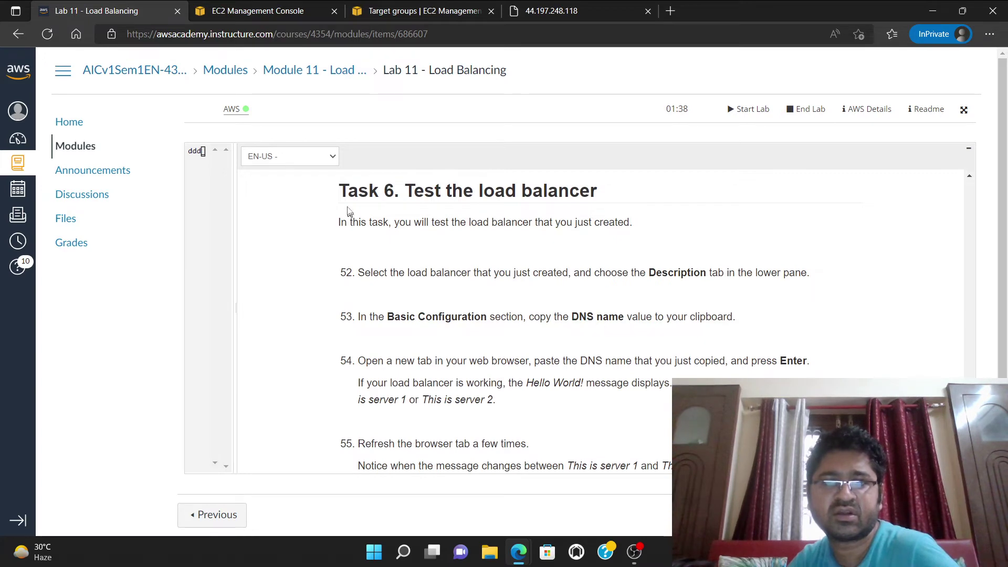
click(262, 10)
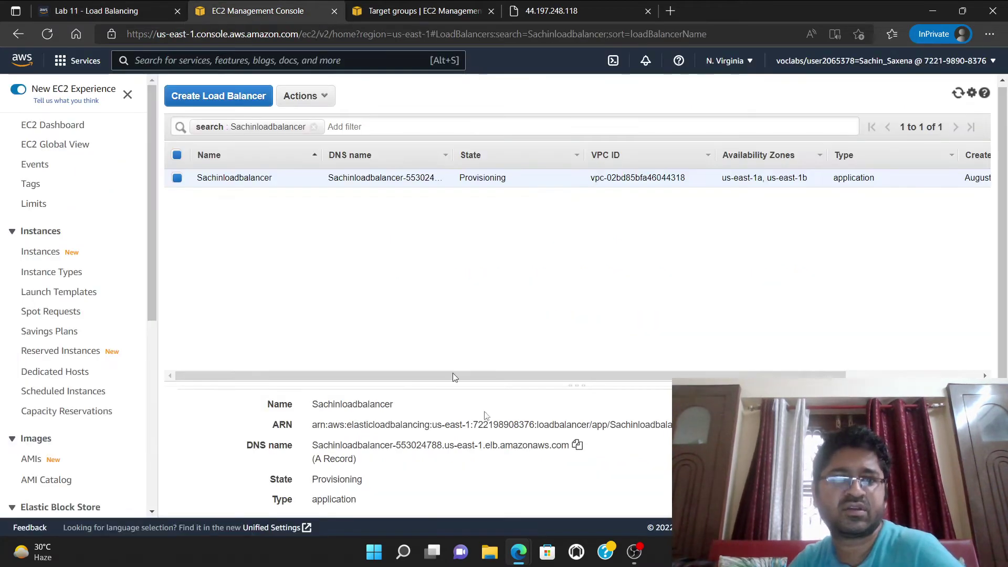
scroll(356, 401, down, 1)
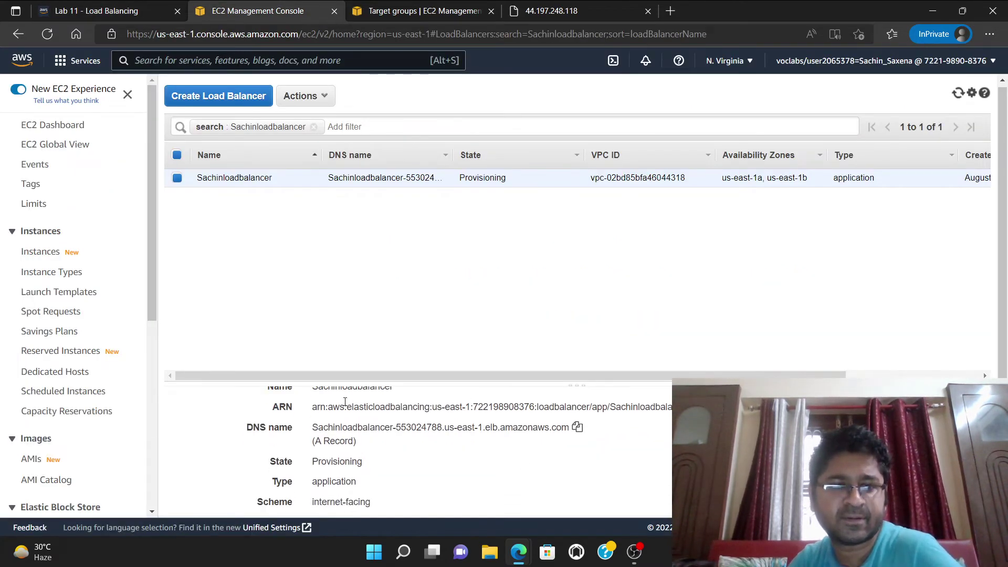
click(577, 428)
Read the next lab instruction and open the copied DNS name in a new browser tab.
click(106, 10)
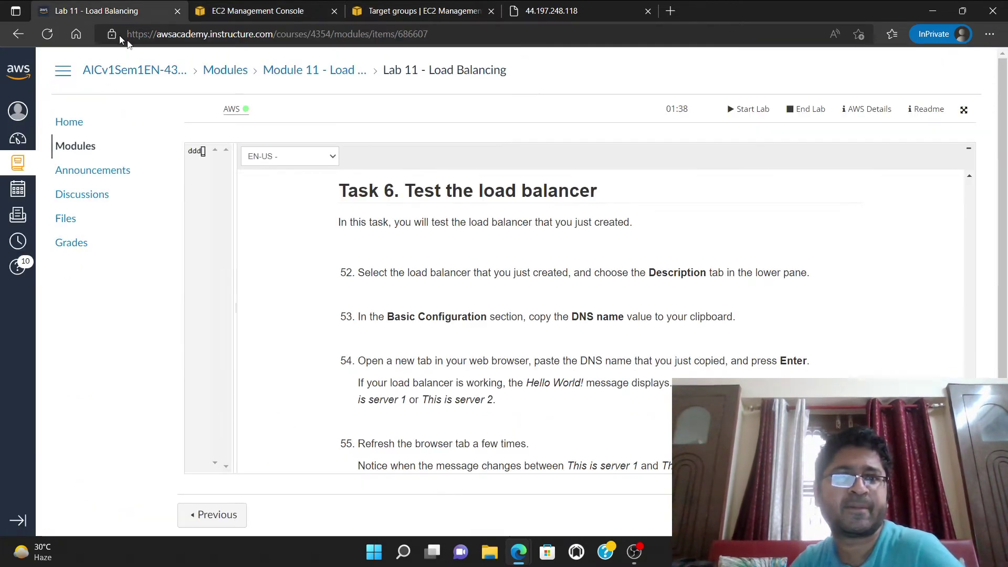
scroll(439, 328, down, 1)
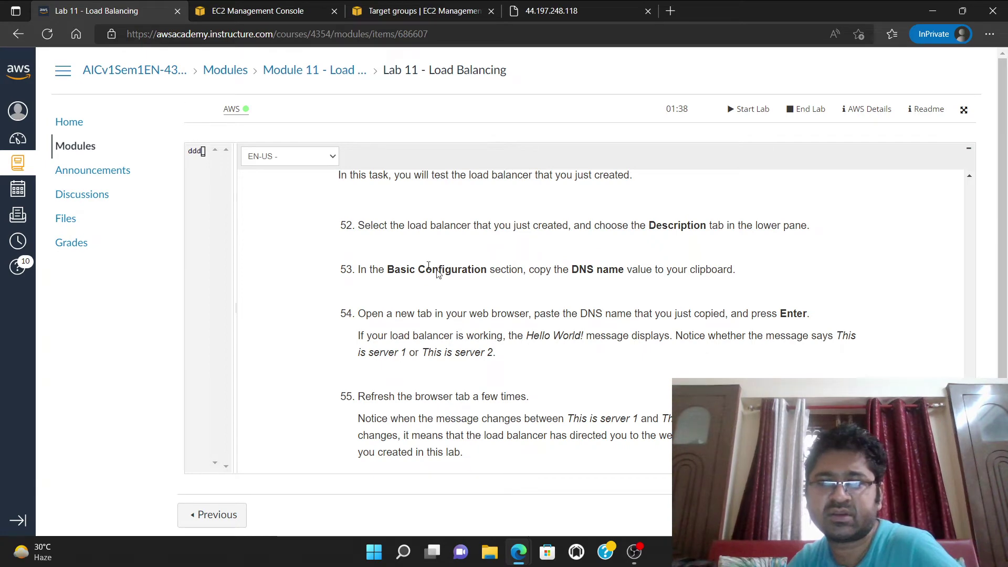
scroll(362, 270, up, 5)
key(ctrl+Tab)
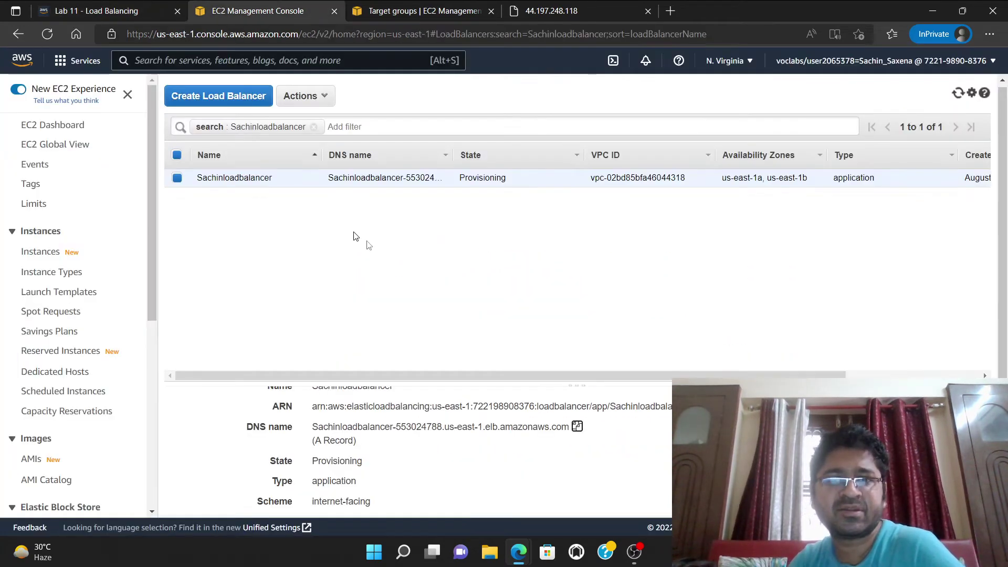
click(671, 11)
key(ctrl+v)
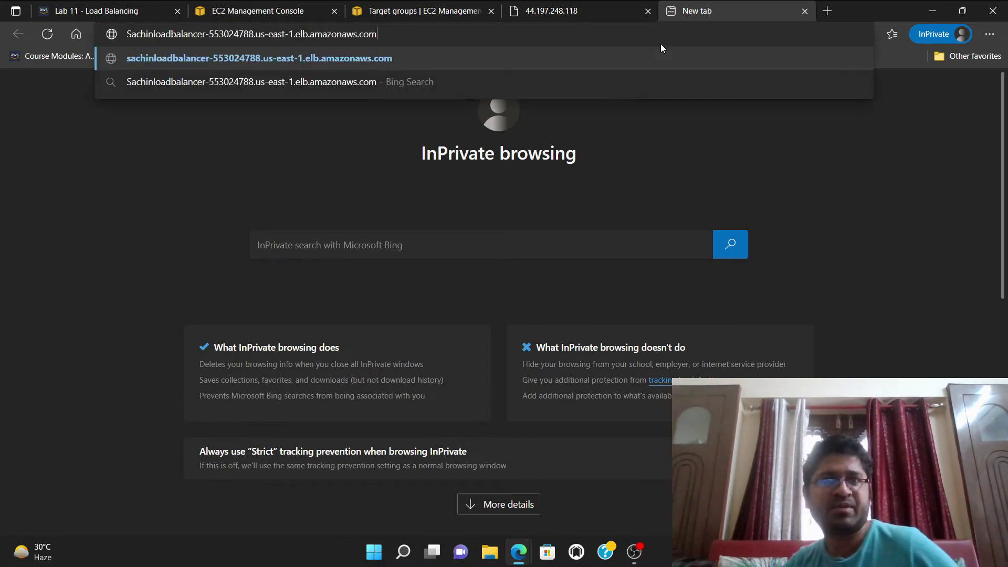
key(Return)
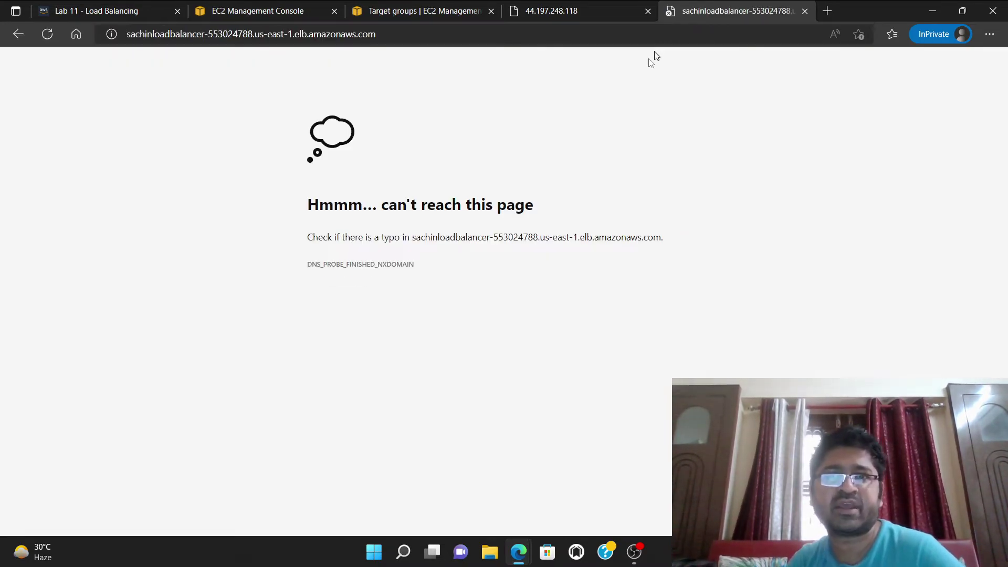
Check the load balancer's State and retry loading its DNS page.
click(261, 9)
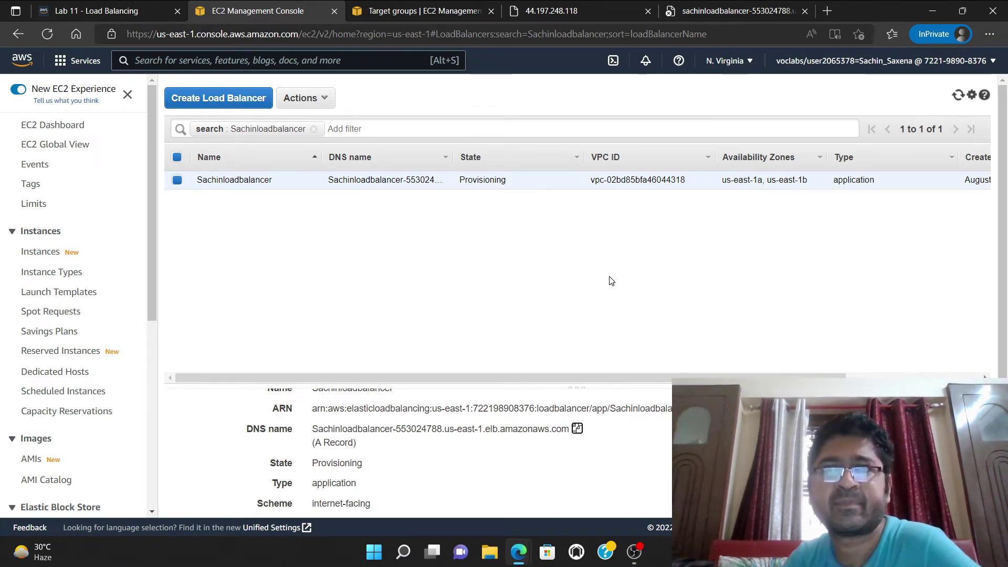
click(751, 11)
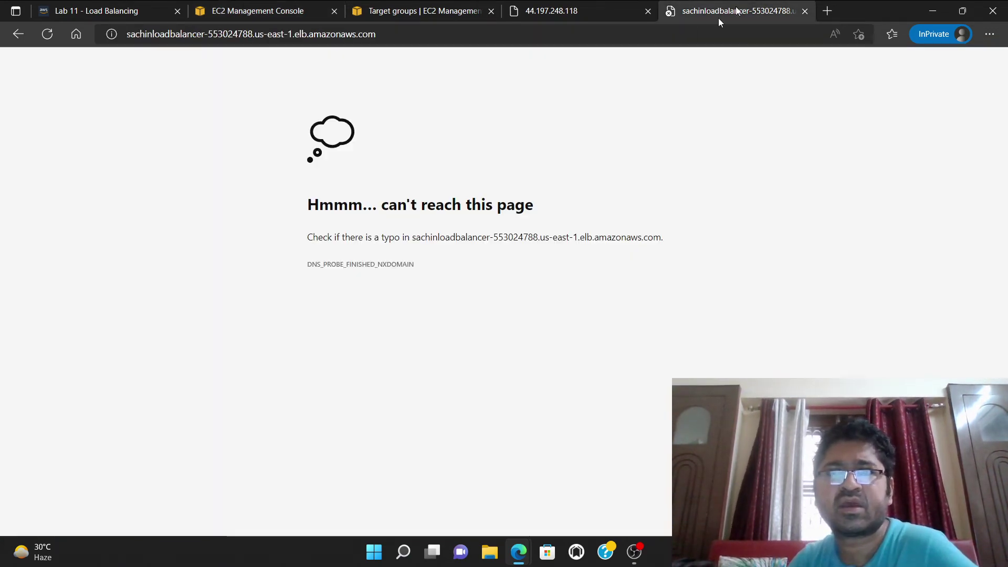
click(47, 33)
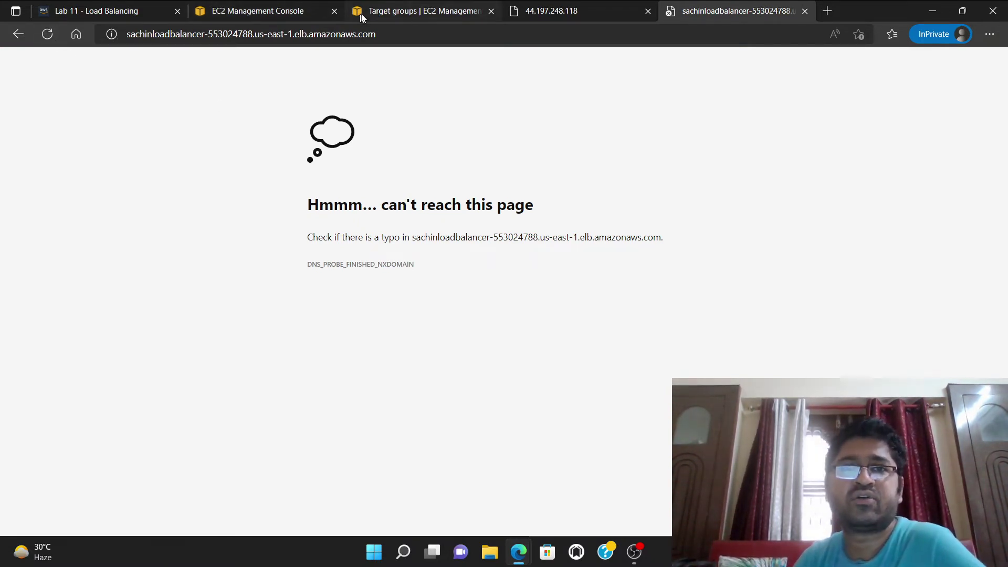
Look over the target groups list and recheck the load balancer's State and its DNS page.
click(414, 14)
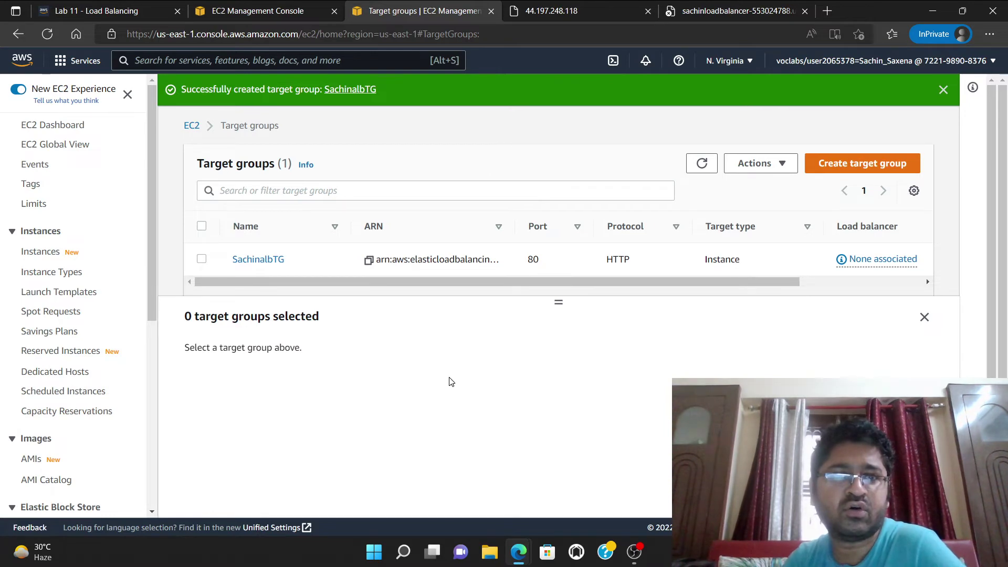
click(257, 10)
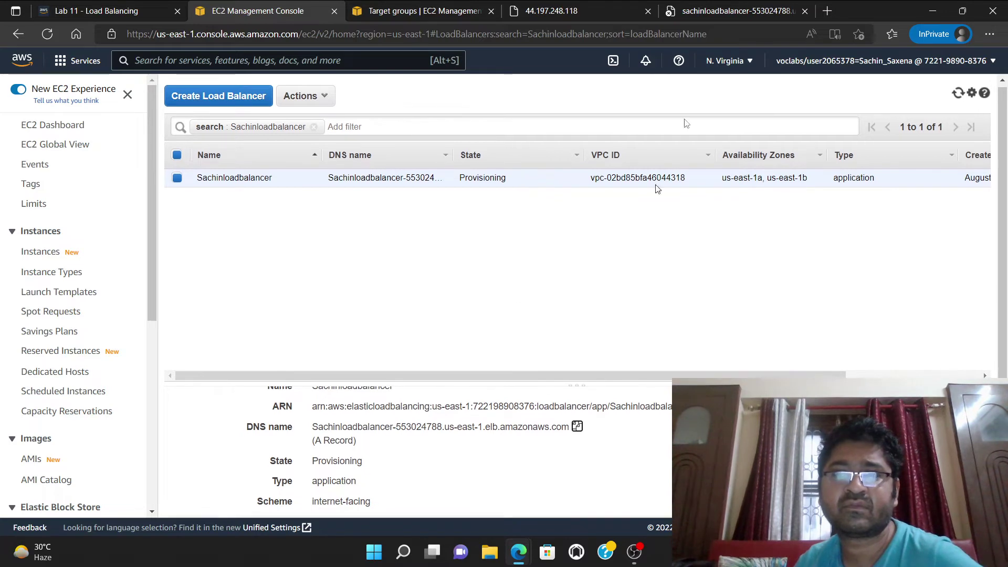
click(740, 9)
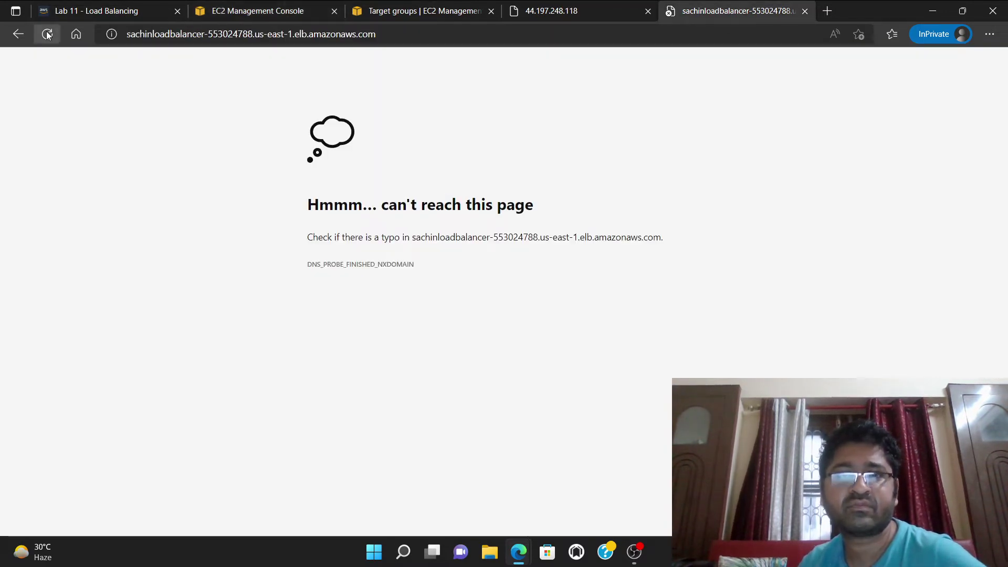
click(258, 12)
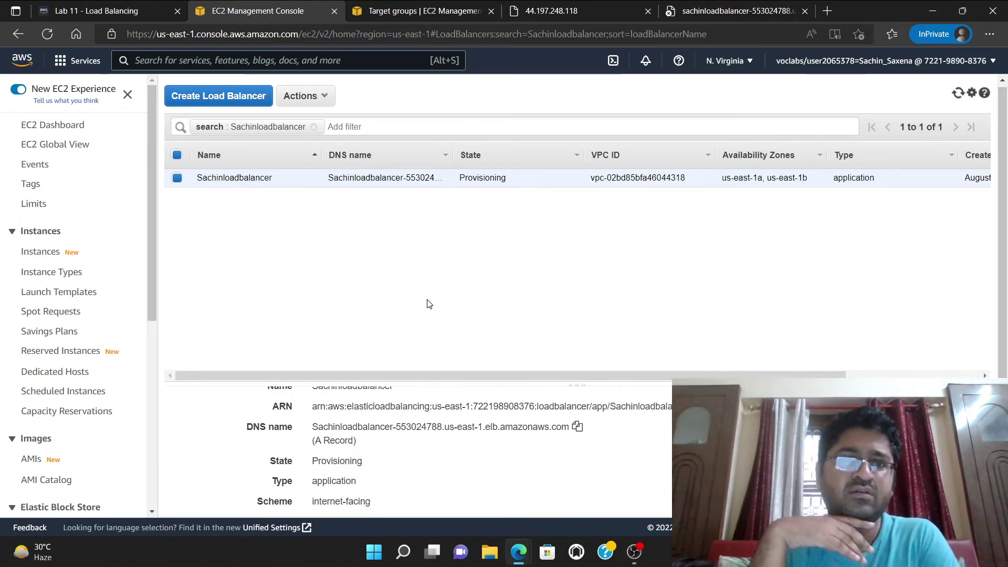
Reload the load balancer's DNS page several times to test which of the two web servers responds.
click(740, 12)
click(48, 33)
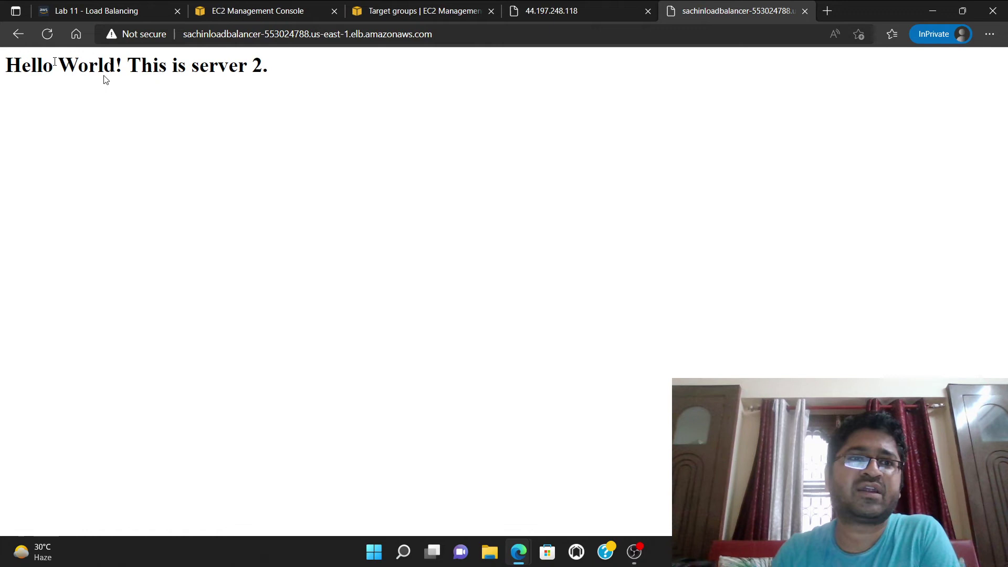
click(48, 34)
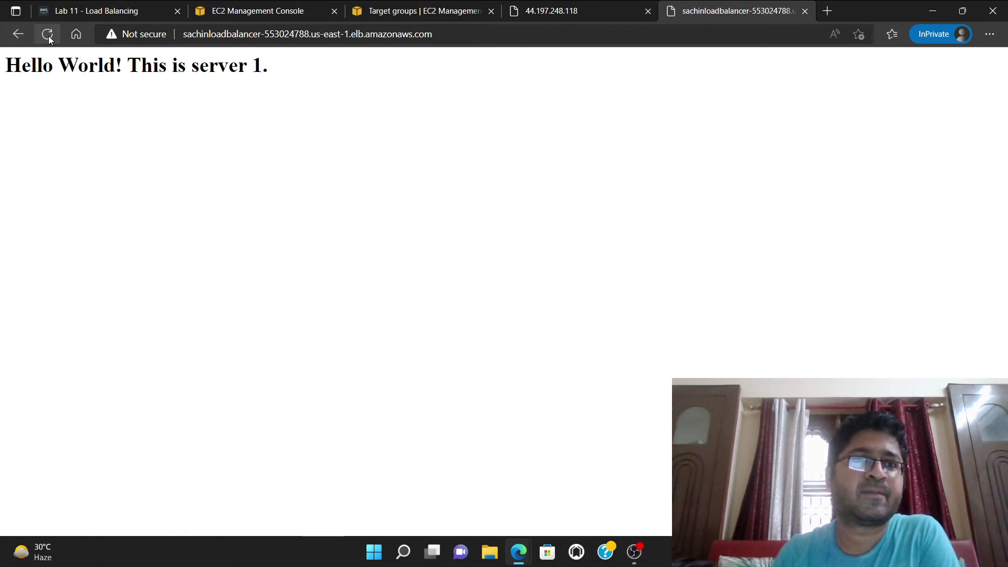
click(48, 35)
click(49, 36)
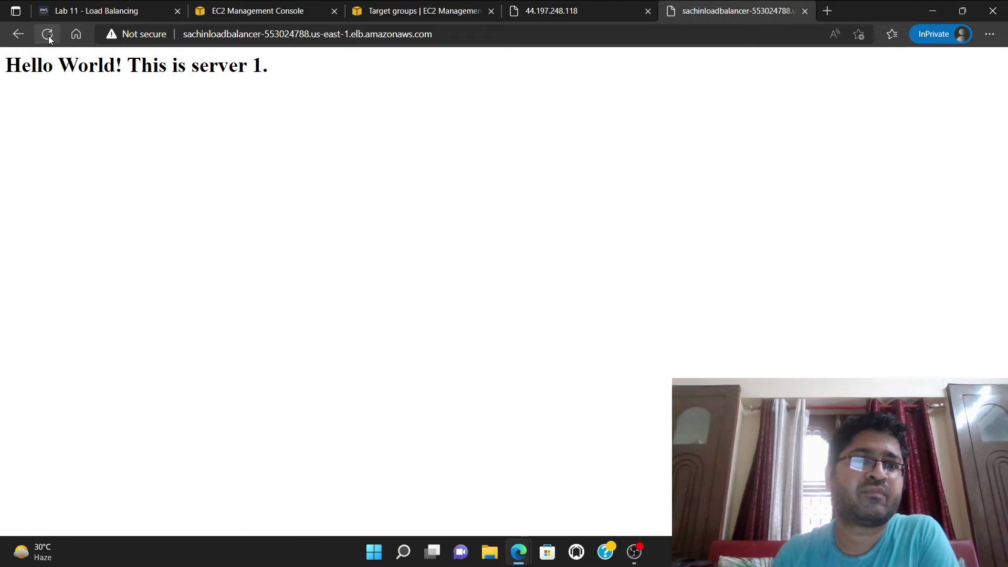
click(48, 36)
click(48, 36)
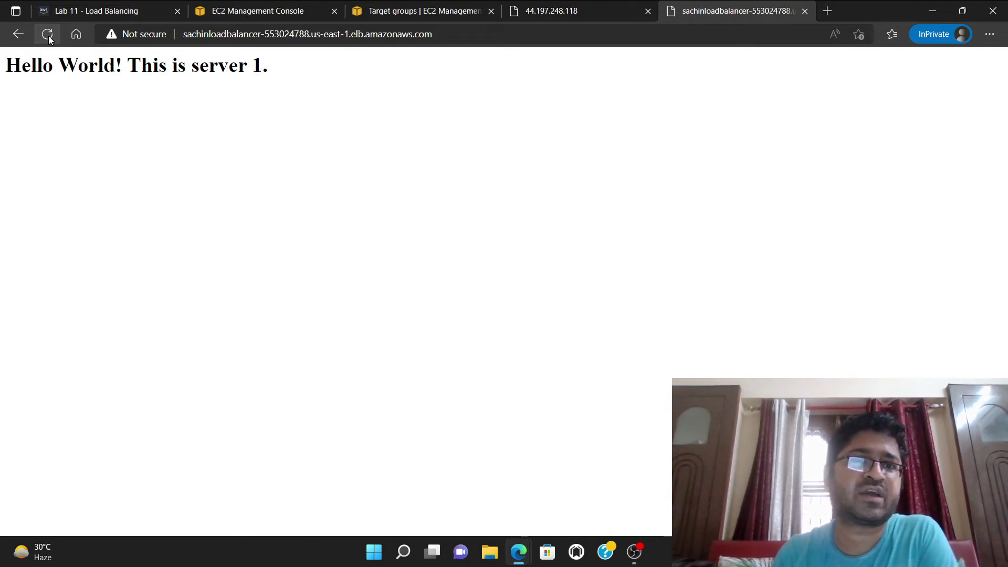
click(48, 36)
click(49, 35)
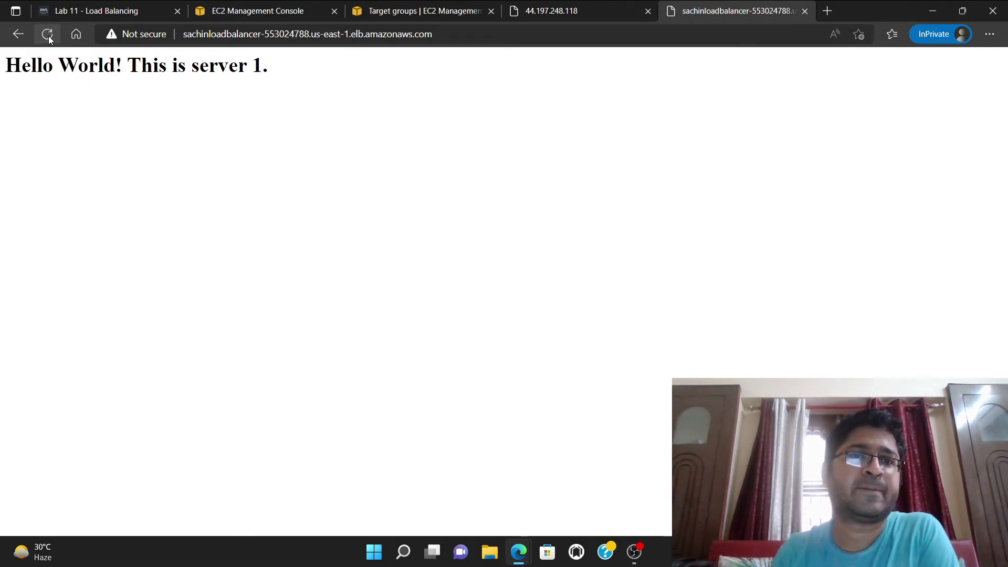
click(48, 35)
Read the rest of the Task 6 instructions through to the Lab complete section.
click(125, 6)
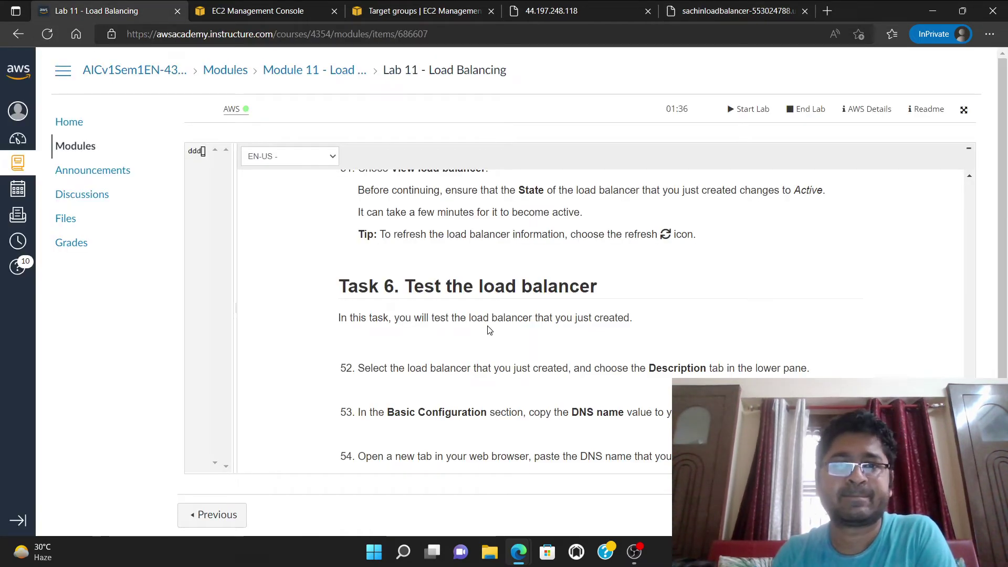
scroll(483, 322, down, 2)
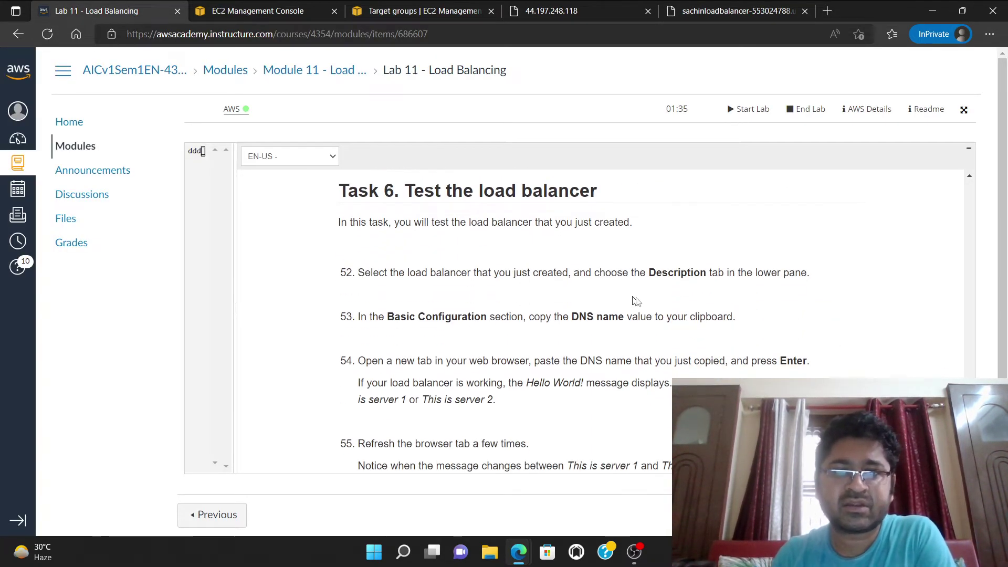
scroll(470, 315, down, 1)
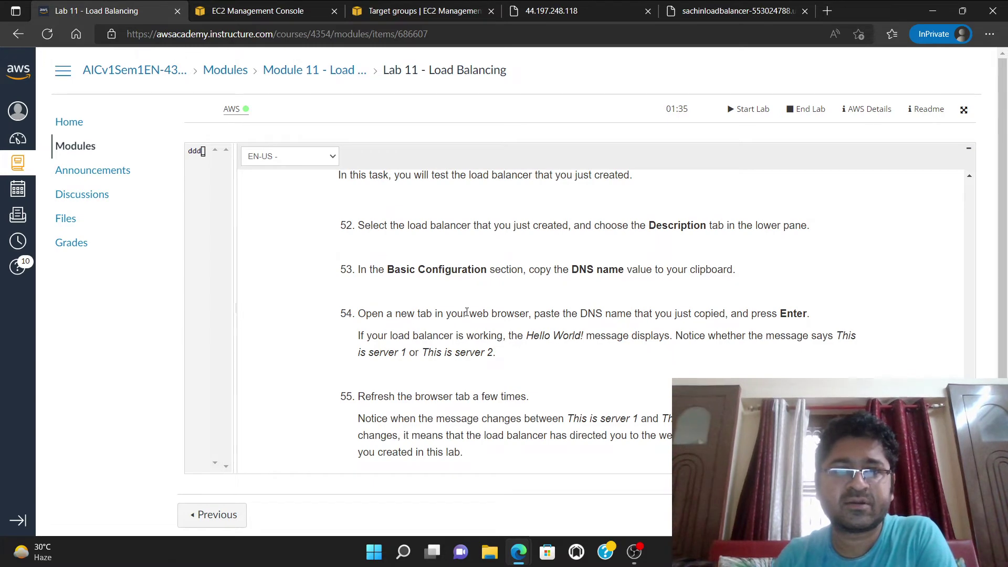
scroll(475, 309, down, 1)
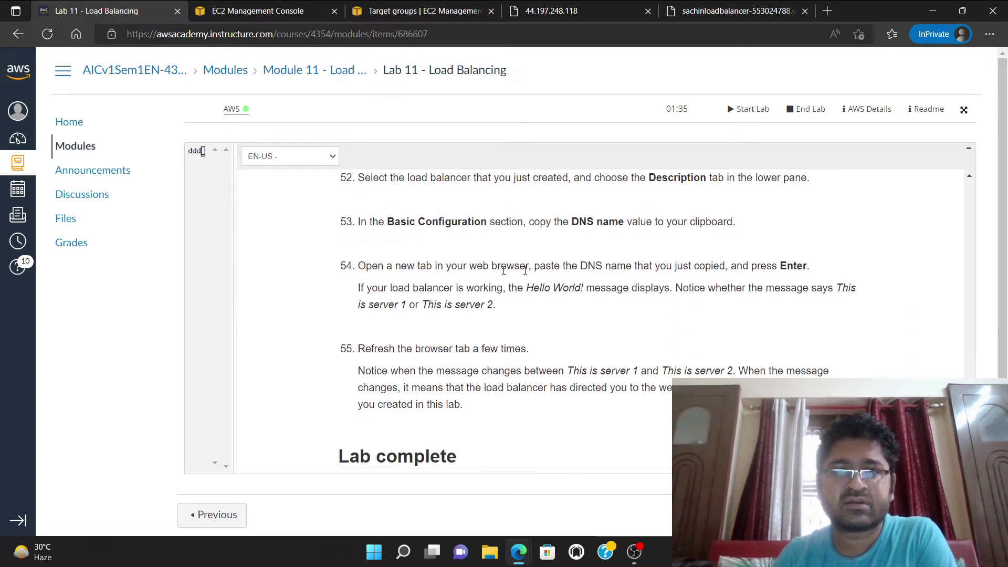
scroll(756, 289, down, 2)
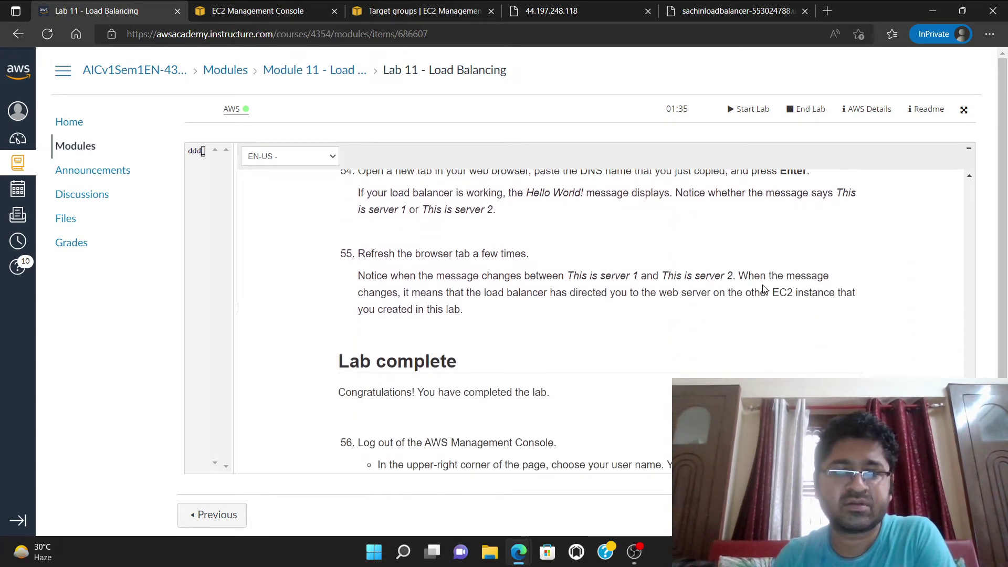
Read the closing Lab 11 instructions, and close the InPrivate window with its Lab 11 and EC2 pages, confirming leaving the site.
scroll(738, 273, down, 3)
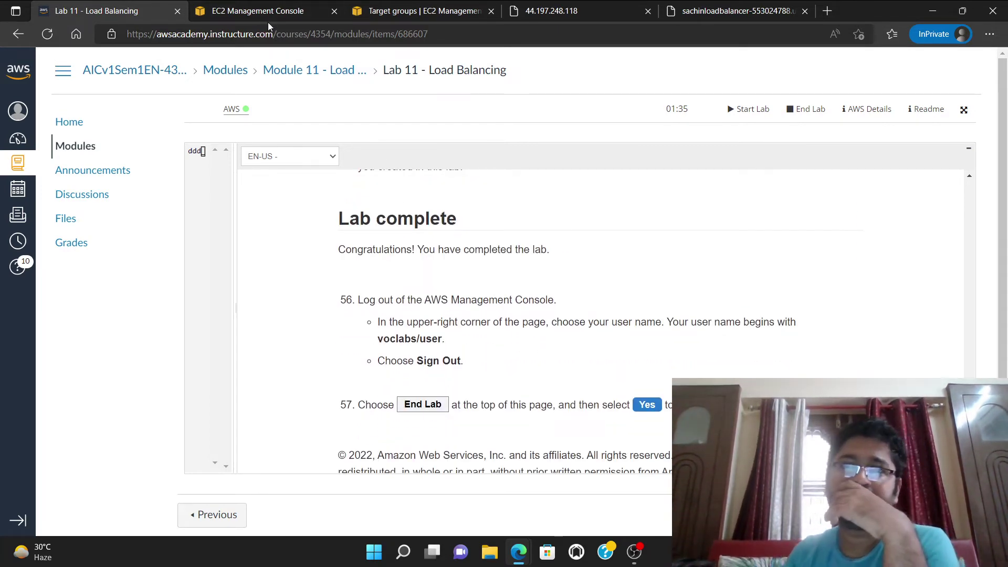
click(993, 10)
click(568, 105)
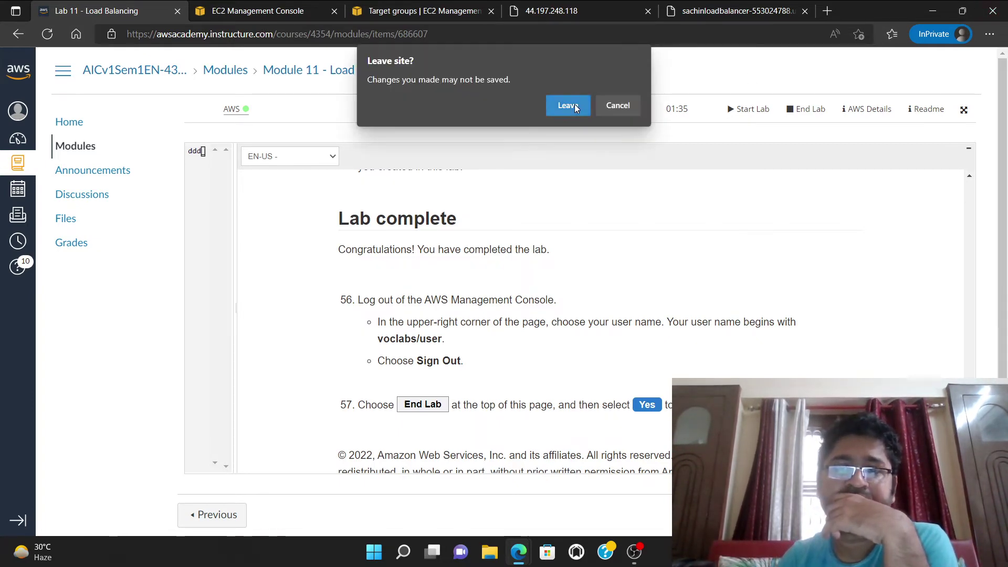
Switch to the Lab 10 RDS console and refresh the Databases list to check the new database's status.
click(689, 10)
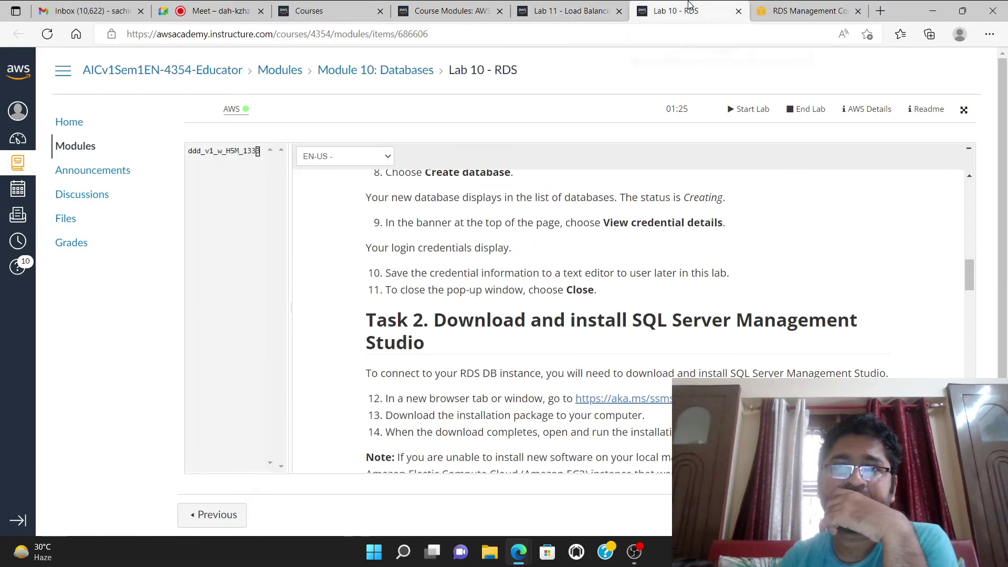
click(820, 10)
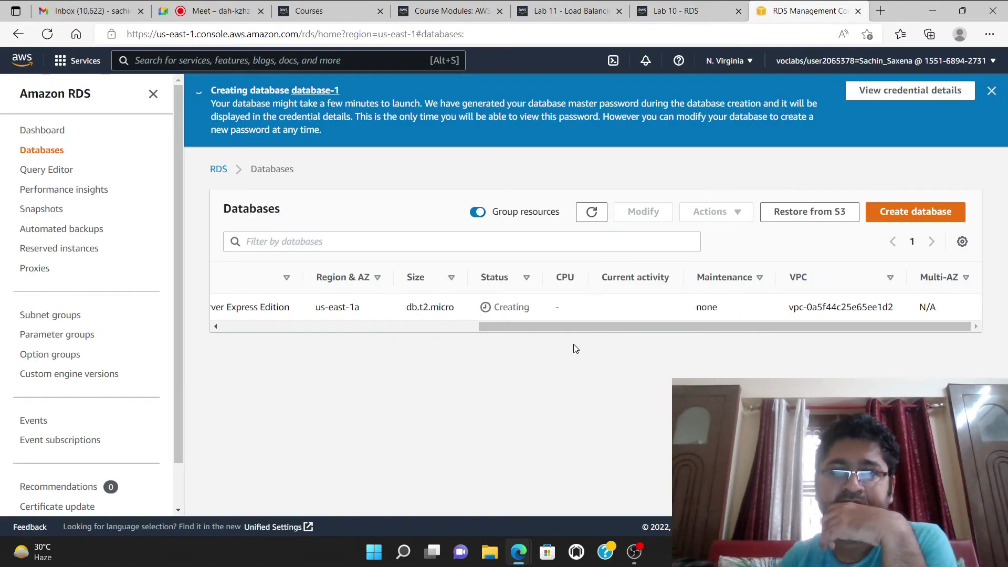
click(593, 211)
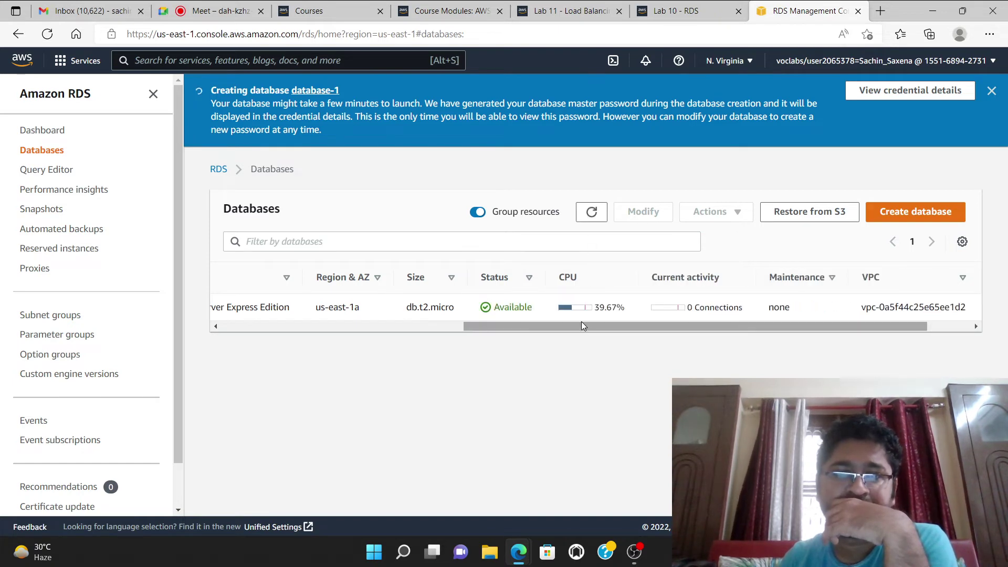
Read the Lab 10 instructions for installing SQL Server Management Studio and making the database publicly accessible.
click(683, 11)
scroll(466, 296, down, 3)
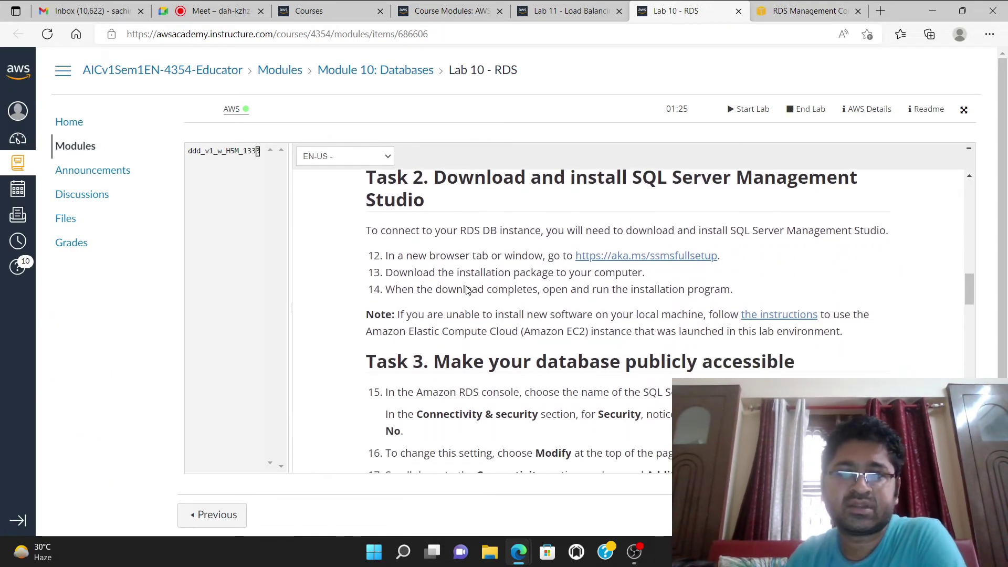
scroll(475, 284, down, 1)
scroll(476, 284, down, 2)
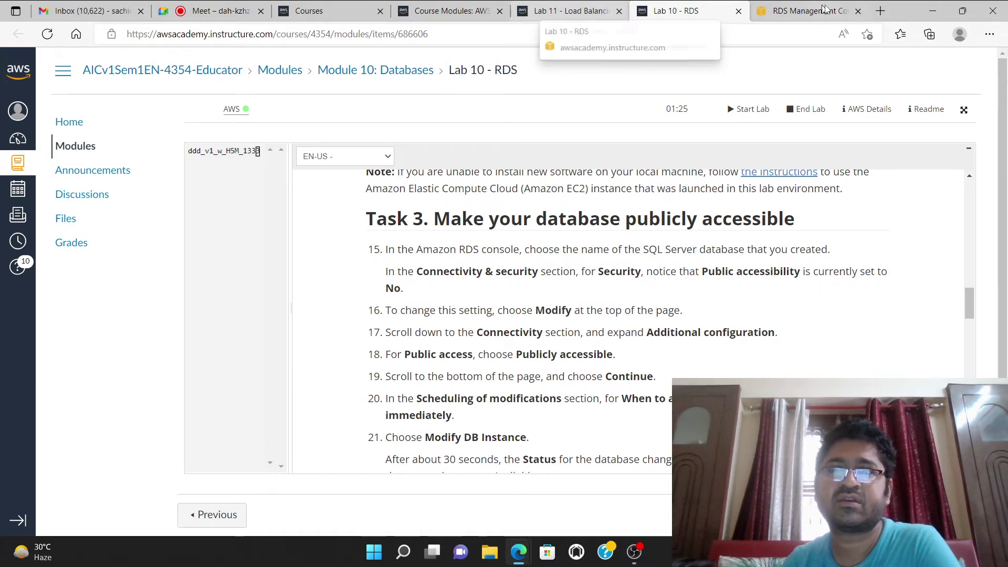
Close the Course Modules and remaining Lab 11 pages, confirming leaving the site, and return to the RDS Databases list.
click(439, 8)
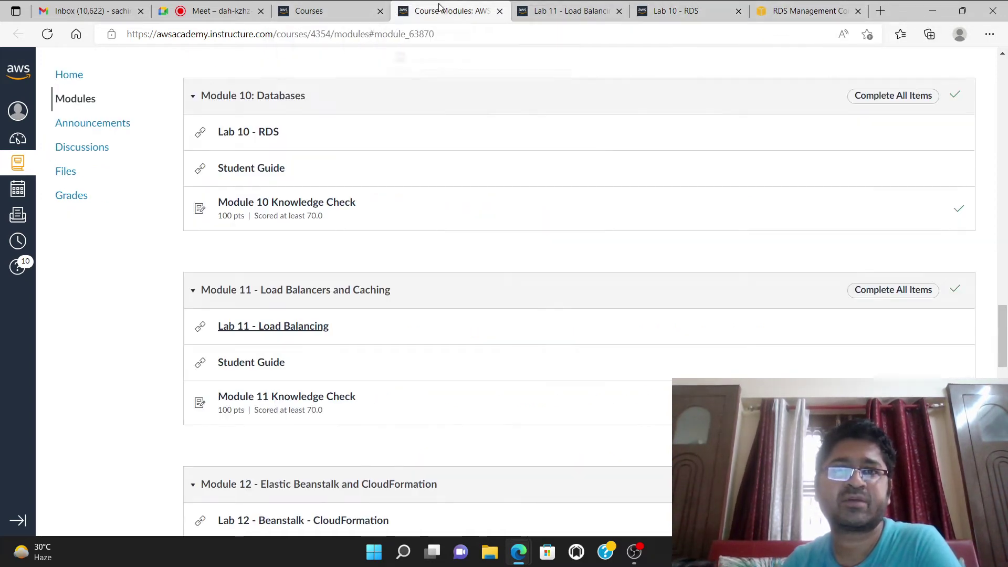
click(499, 11)
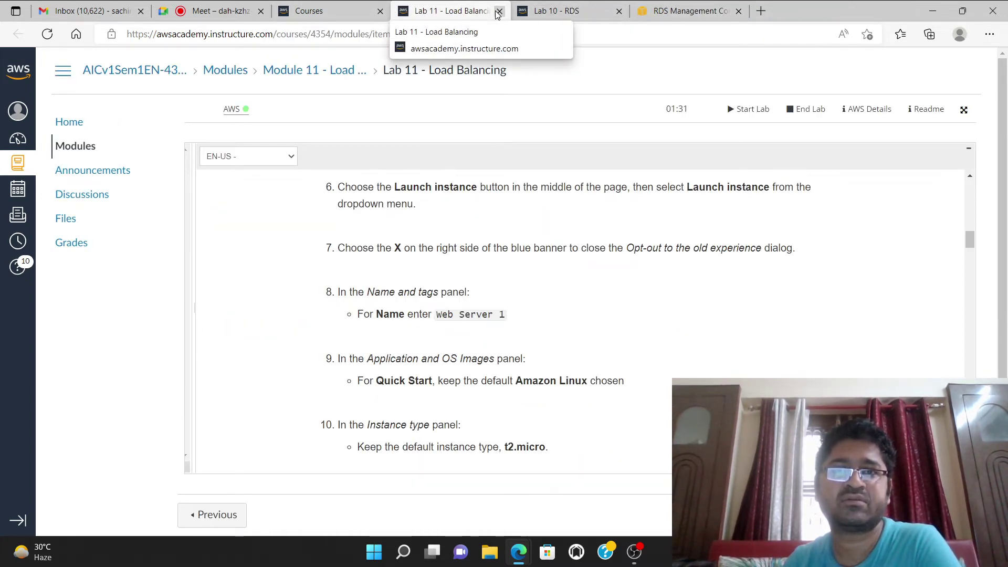
click(500, 11)
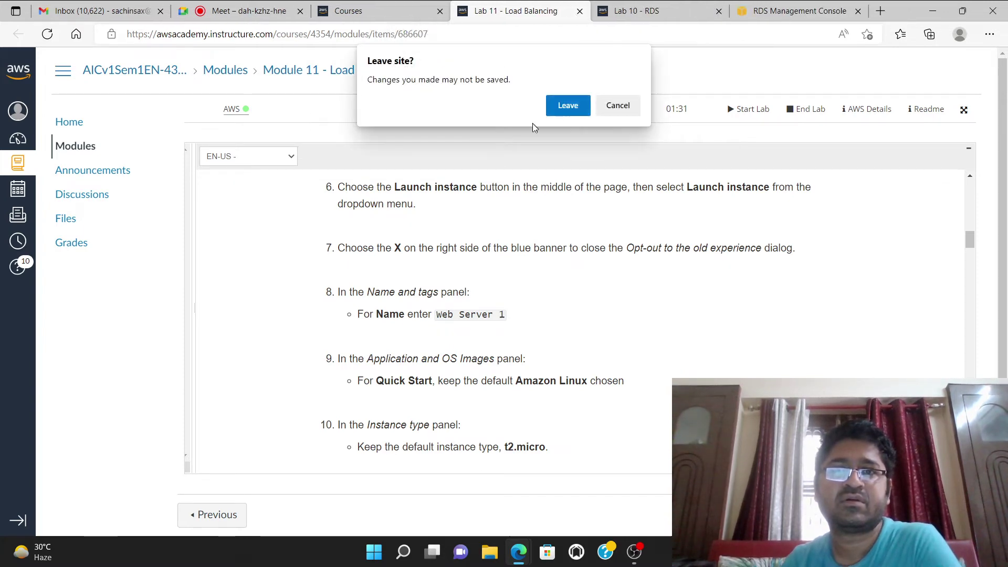
click(566, 106)
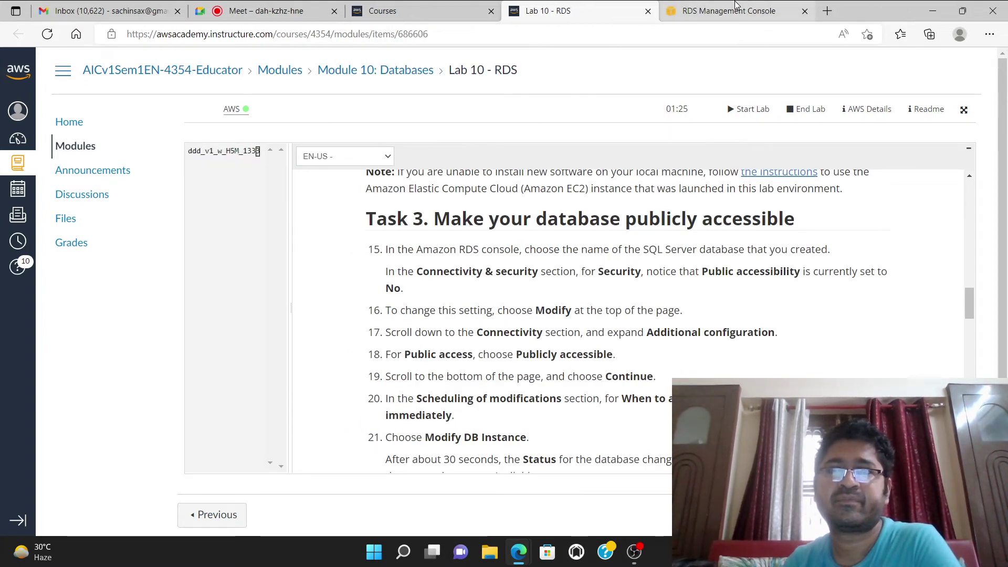
click(735, 11)
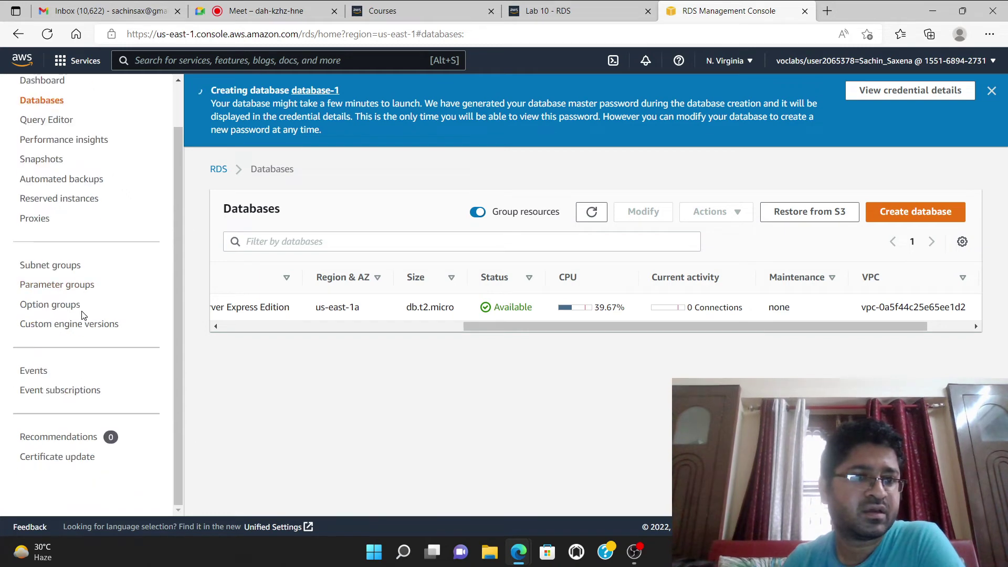